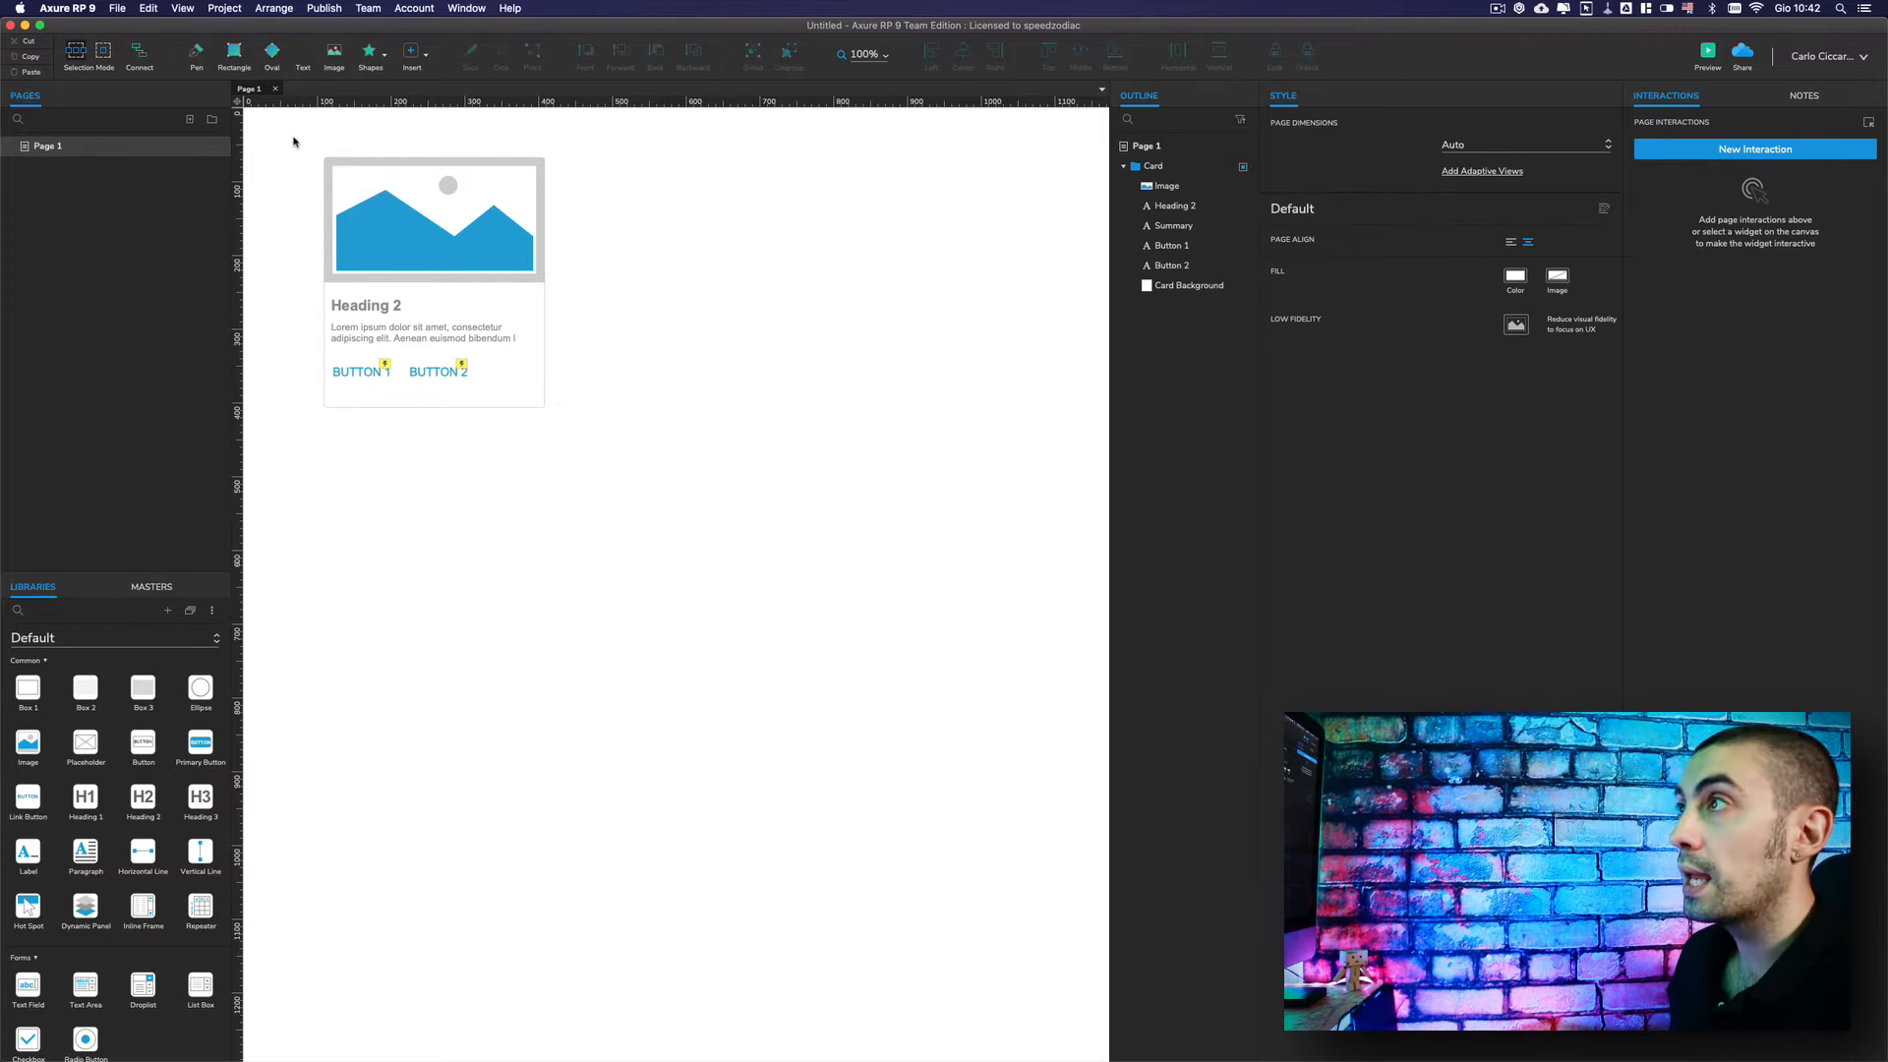
- Inspect the sample card group and its individual heading, summary and button widgets
left_click_drag(292, 140, 669, 504)
left_click(634, 480)
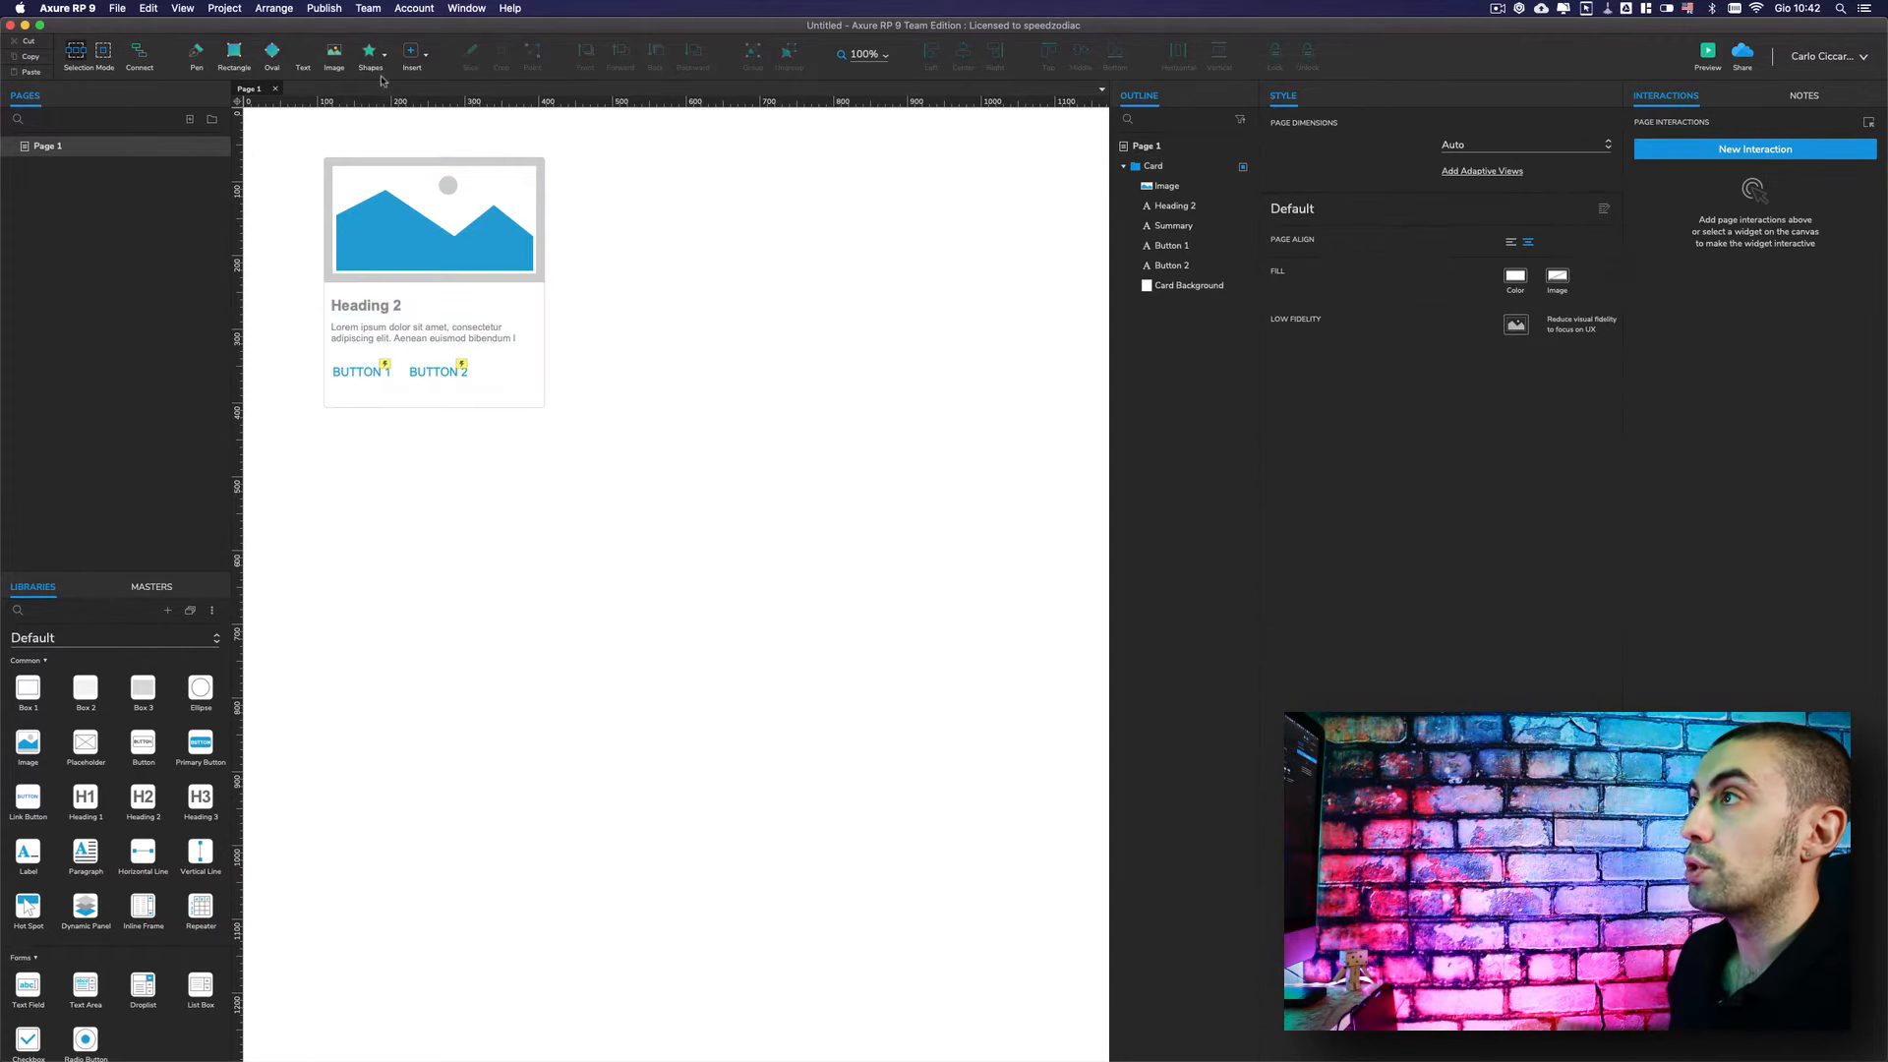
left_click_drag(286, 129, 640, 472)
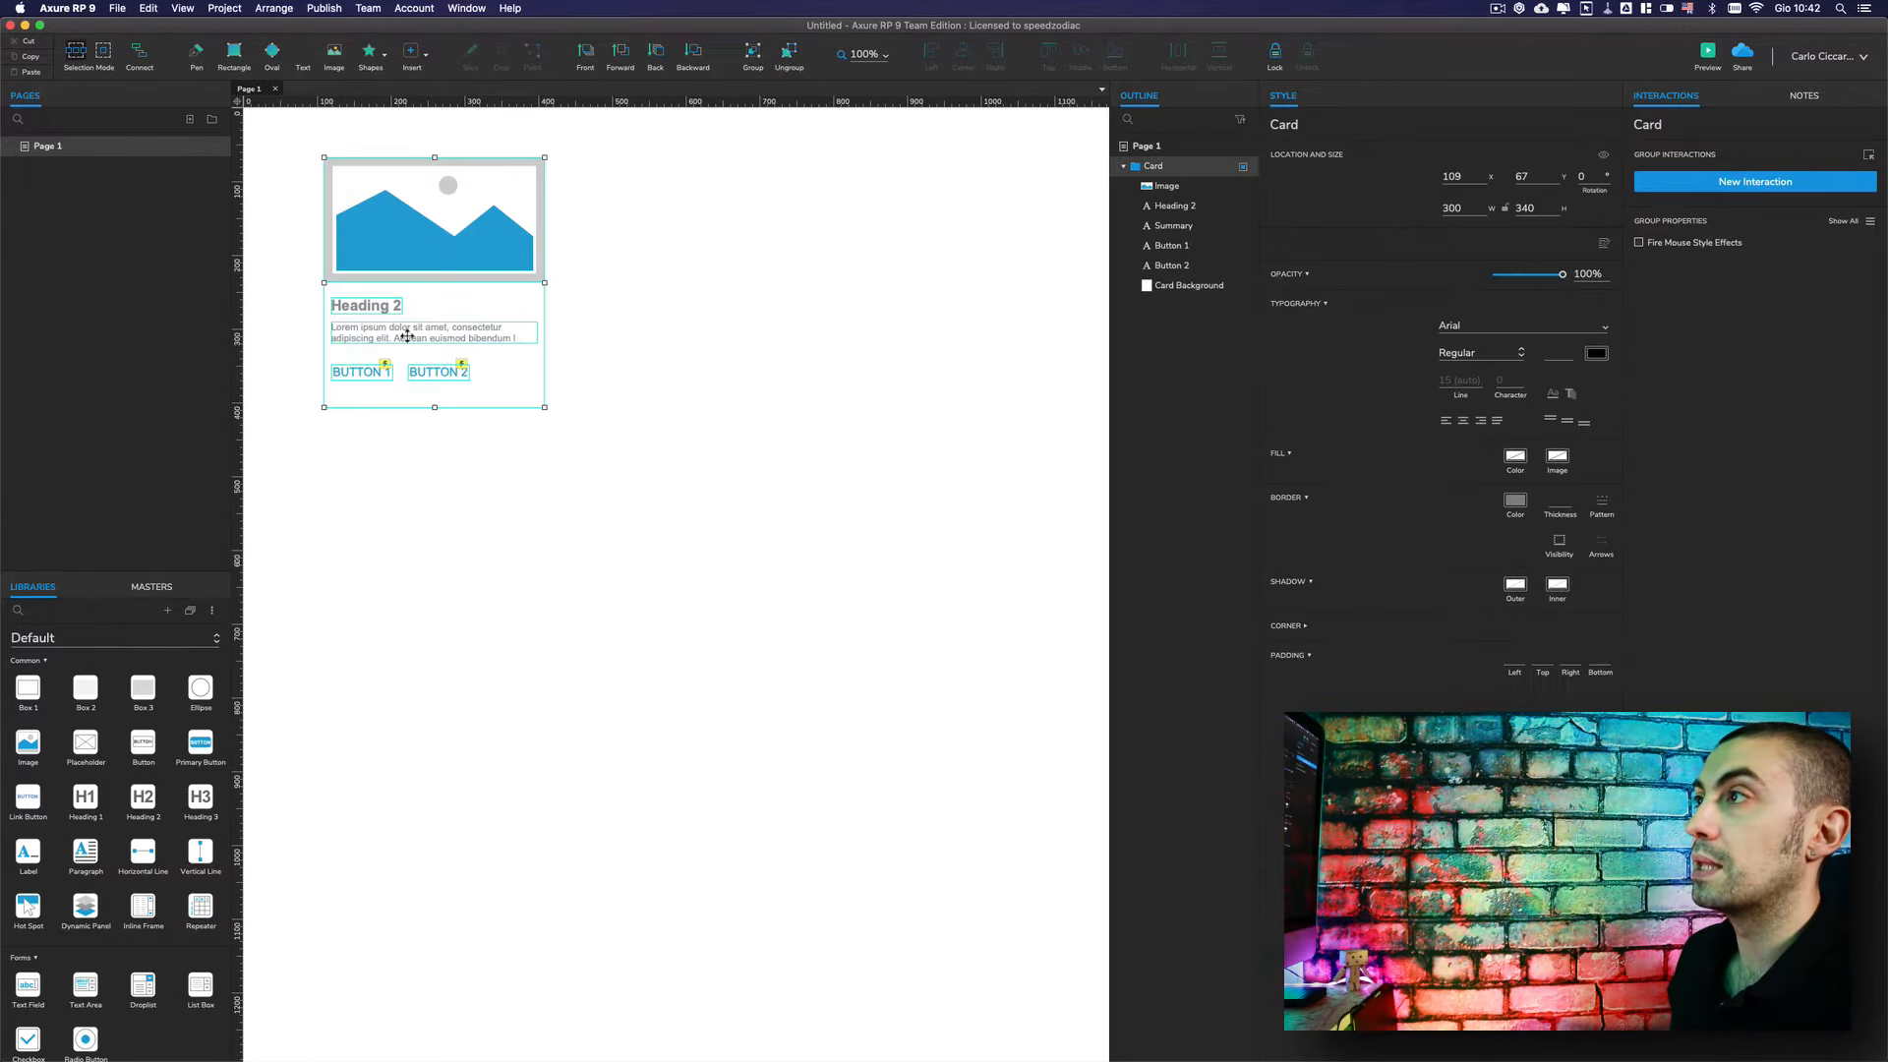
left_click(379, 306)
left_click(384, 332)
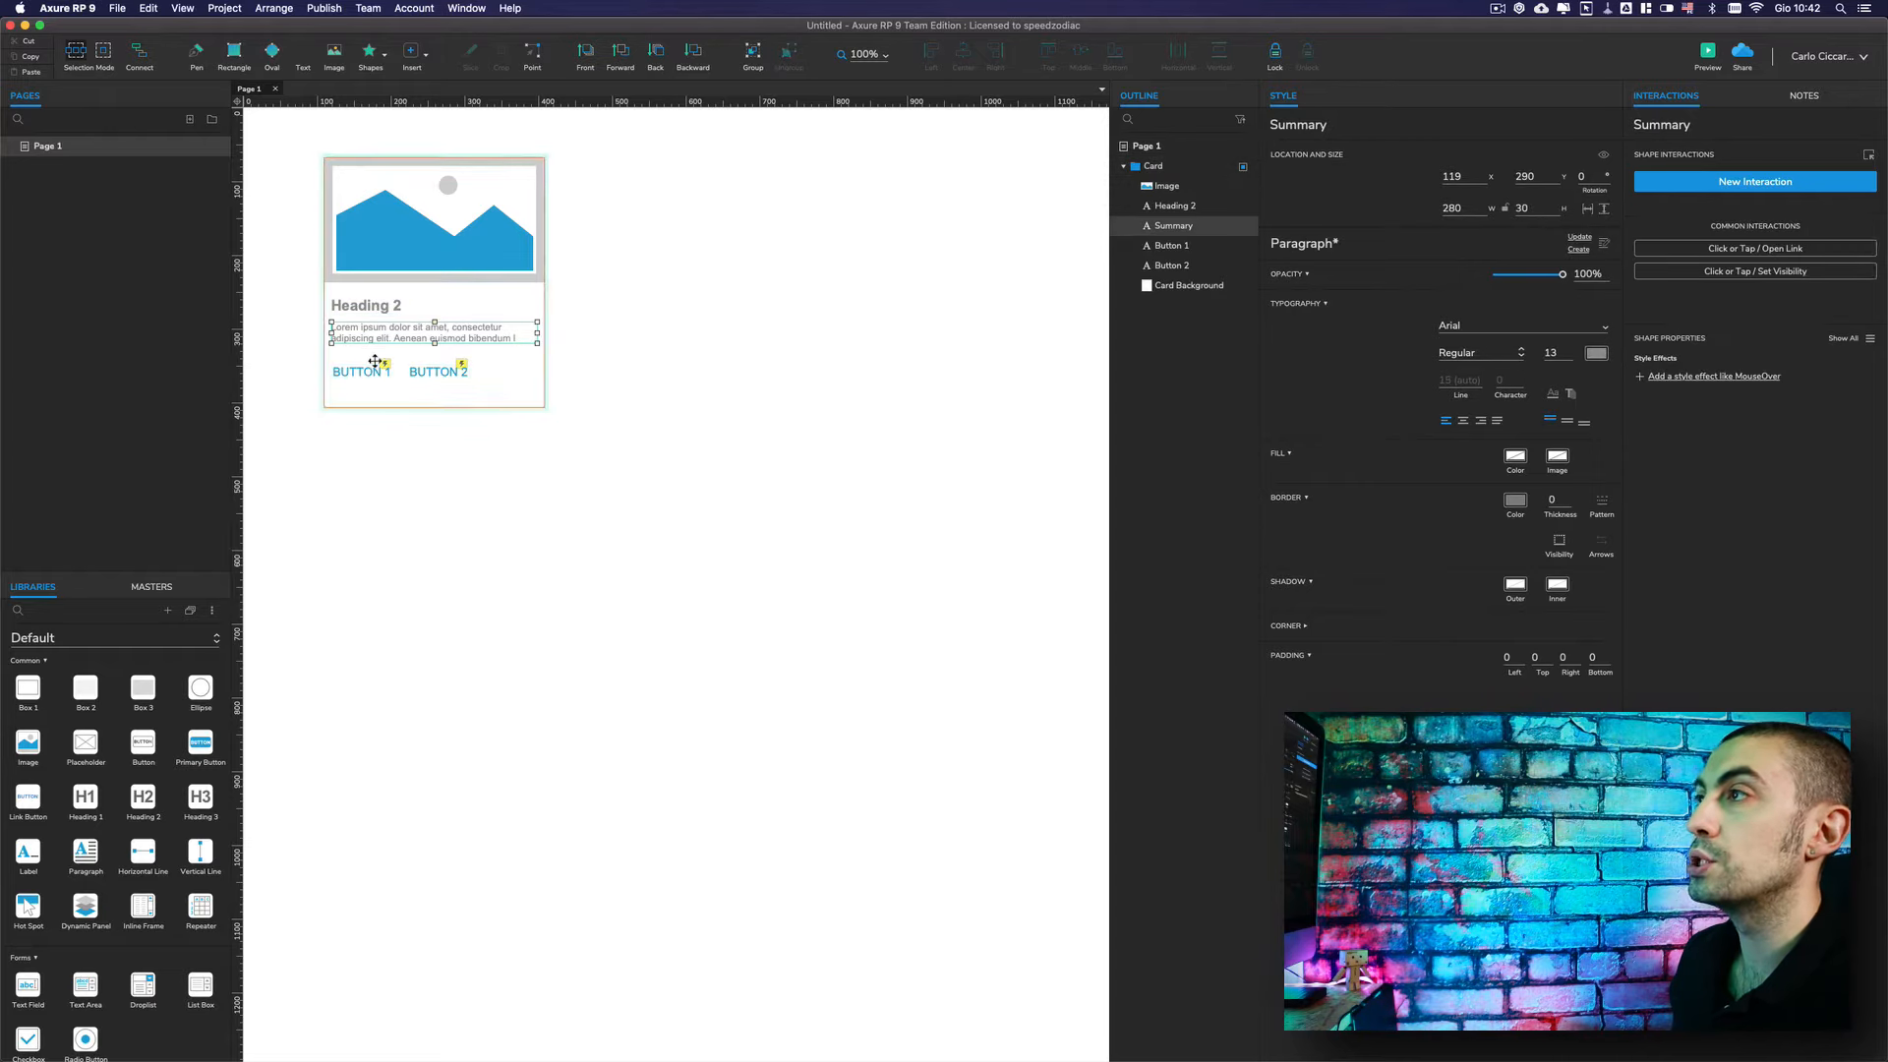
left_click(374, 362)
left_click(437, 372)
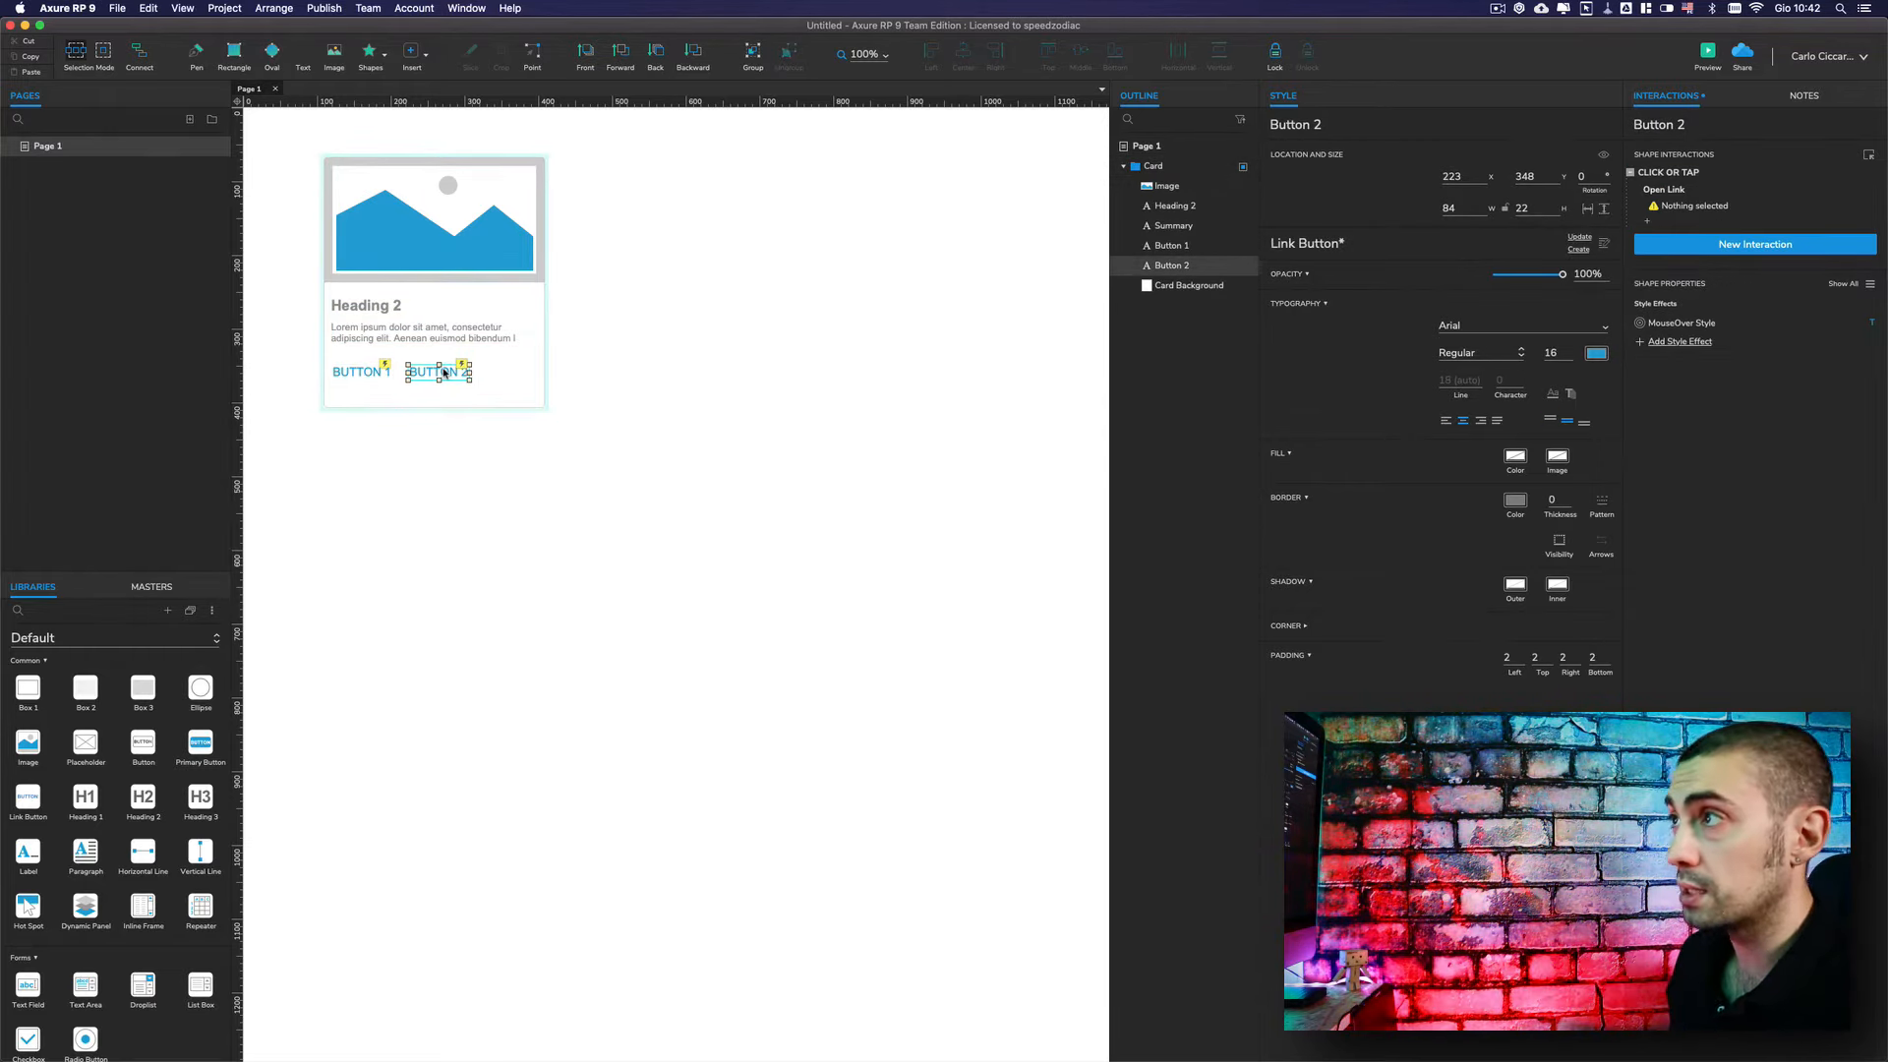
left_click(459, 482)
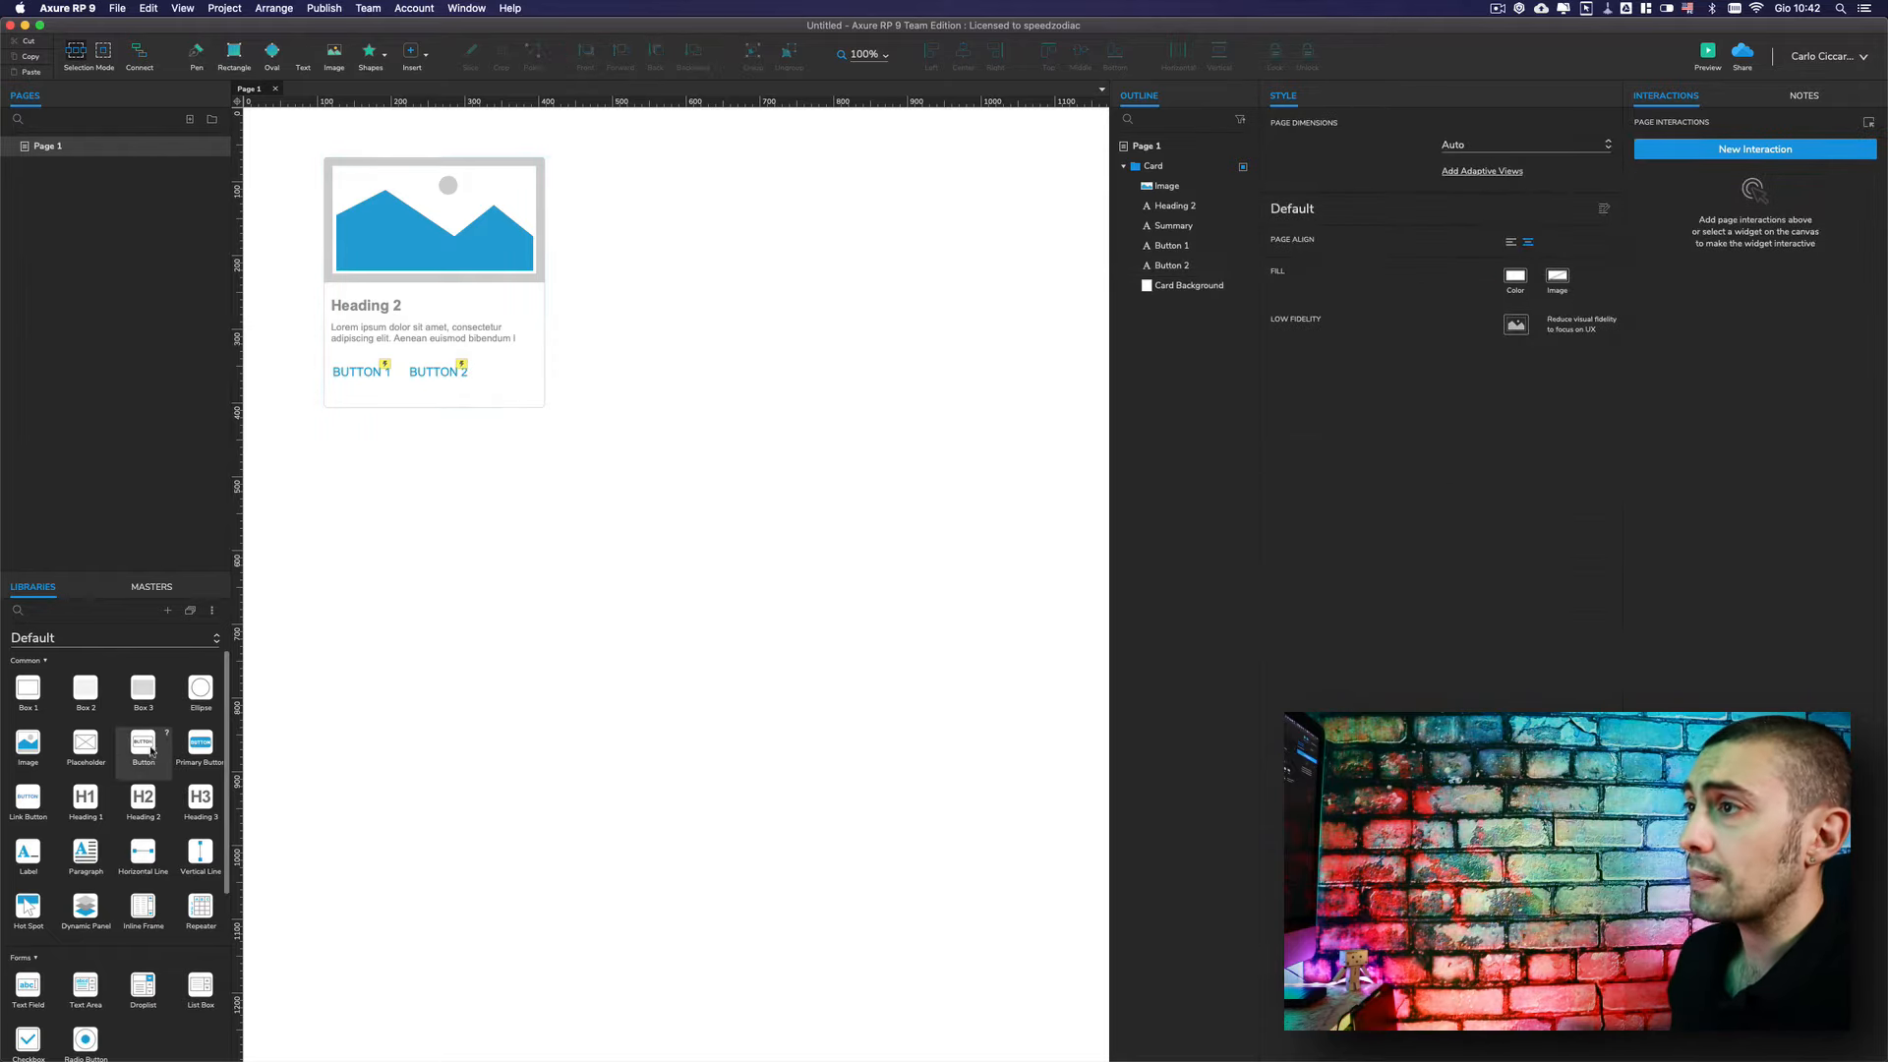
- Place a Card from the Sample UI Patterns library below the existing card and undo the placement
left_click(110, 647)
left_click(86, 754)
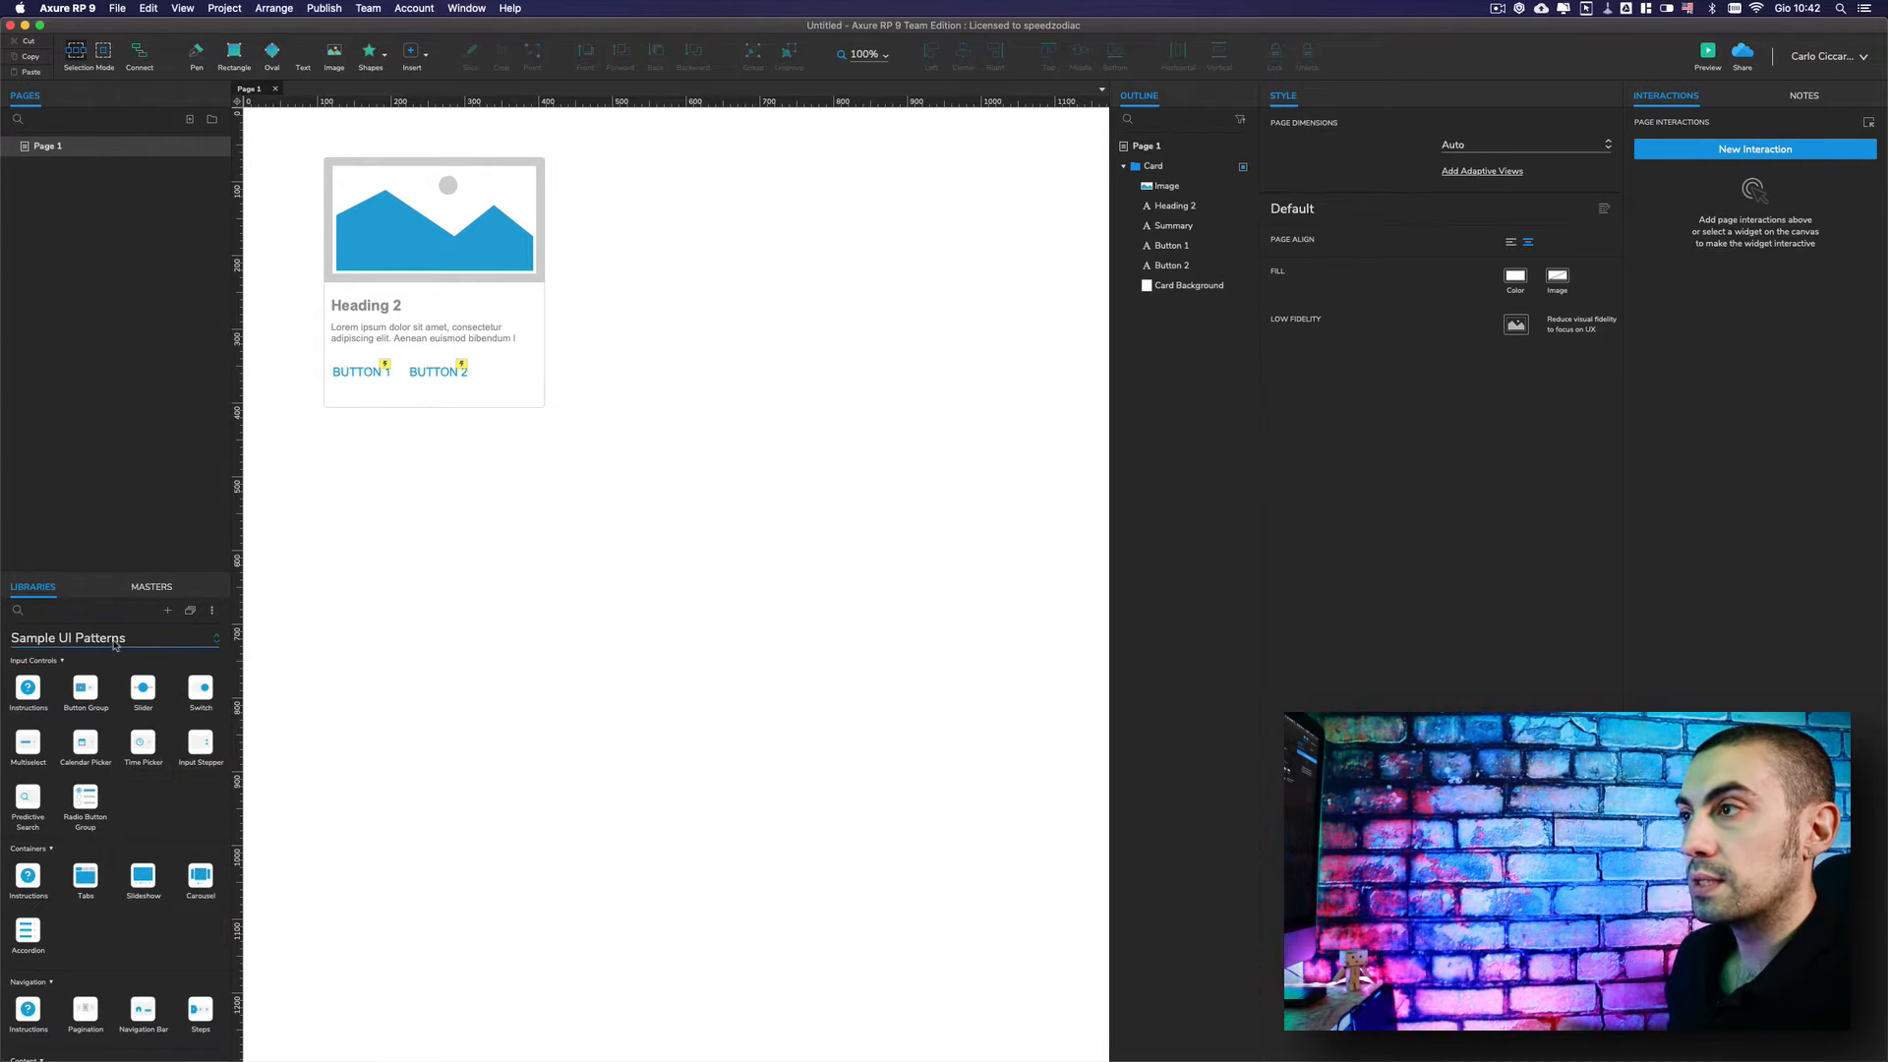
scroll(128, 910, "down", 2)
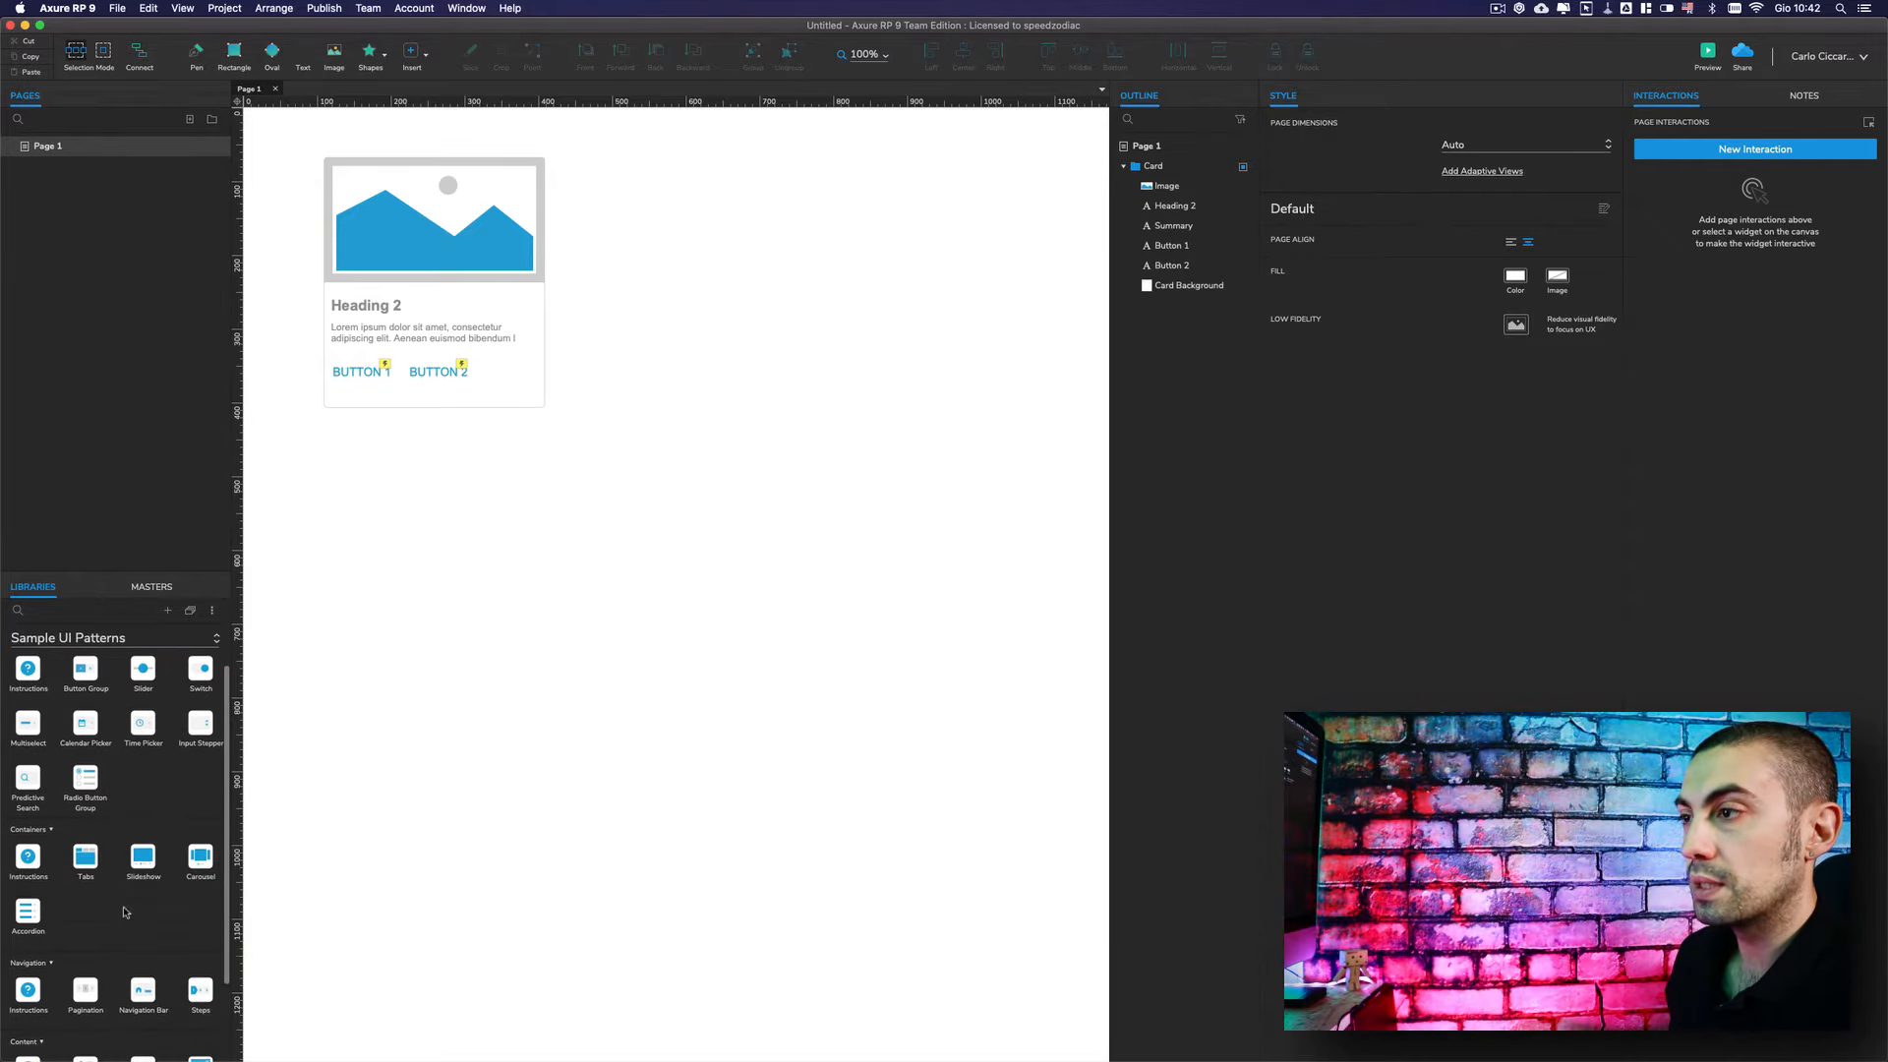
scroll(125, 913, "down", 5)
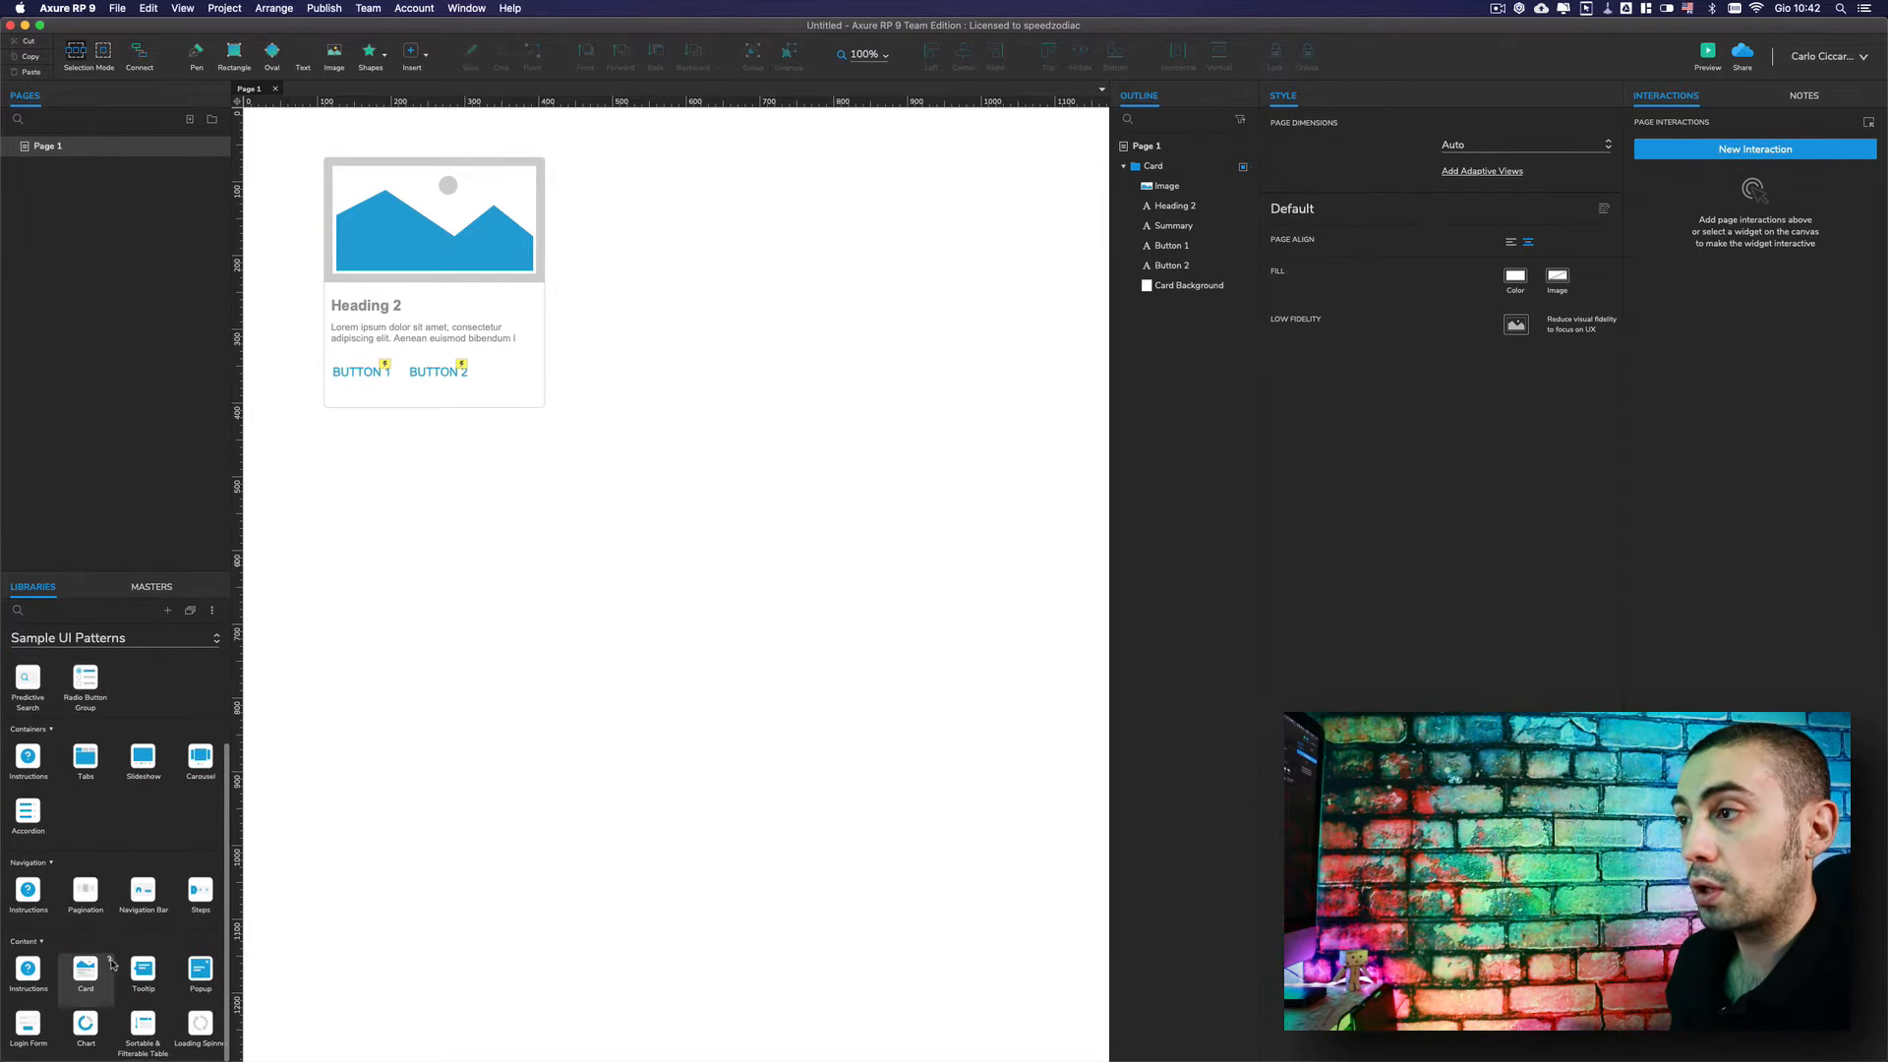
left_click_drag(86, 972, 349, 524)
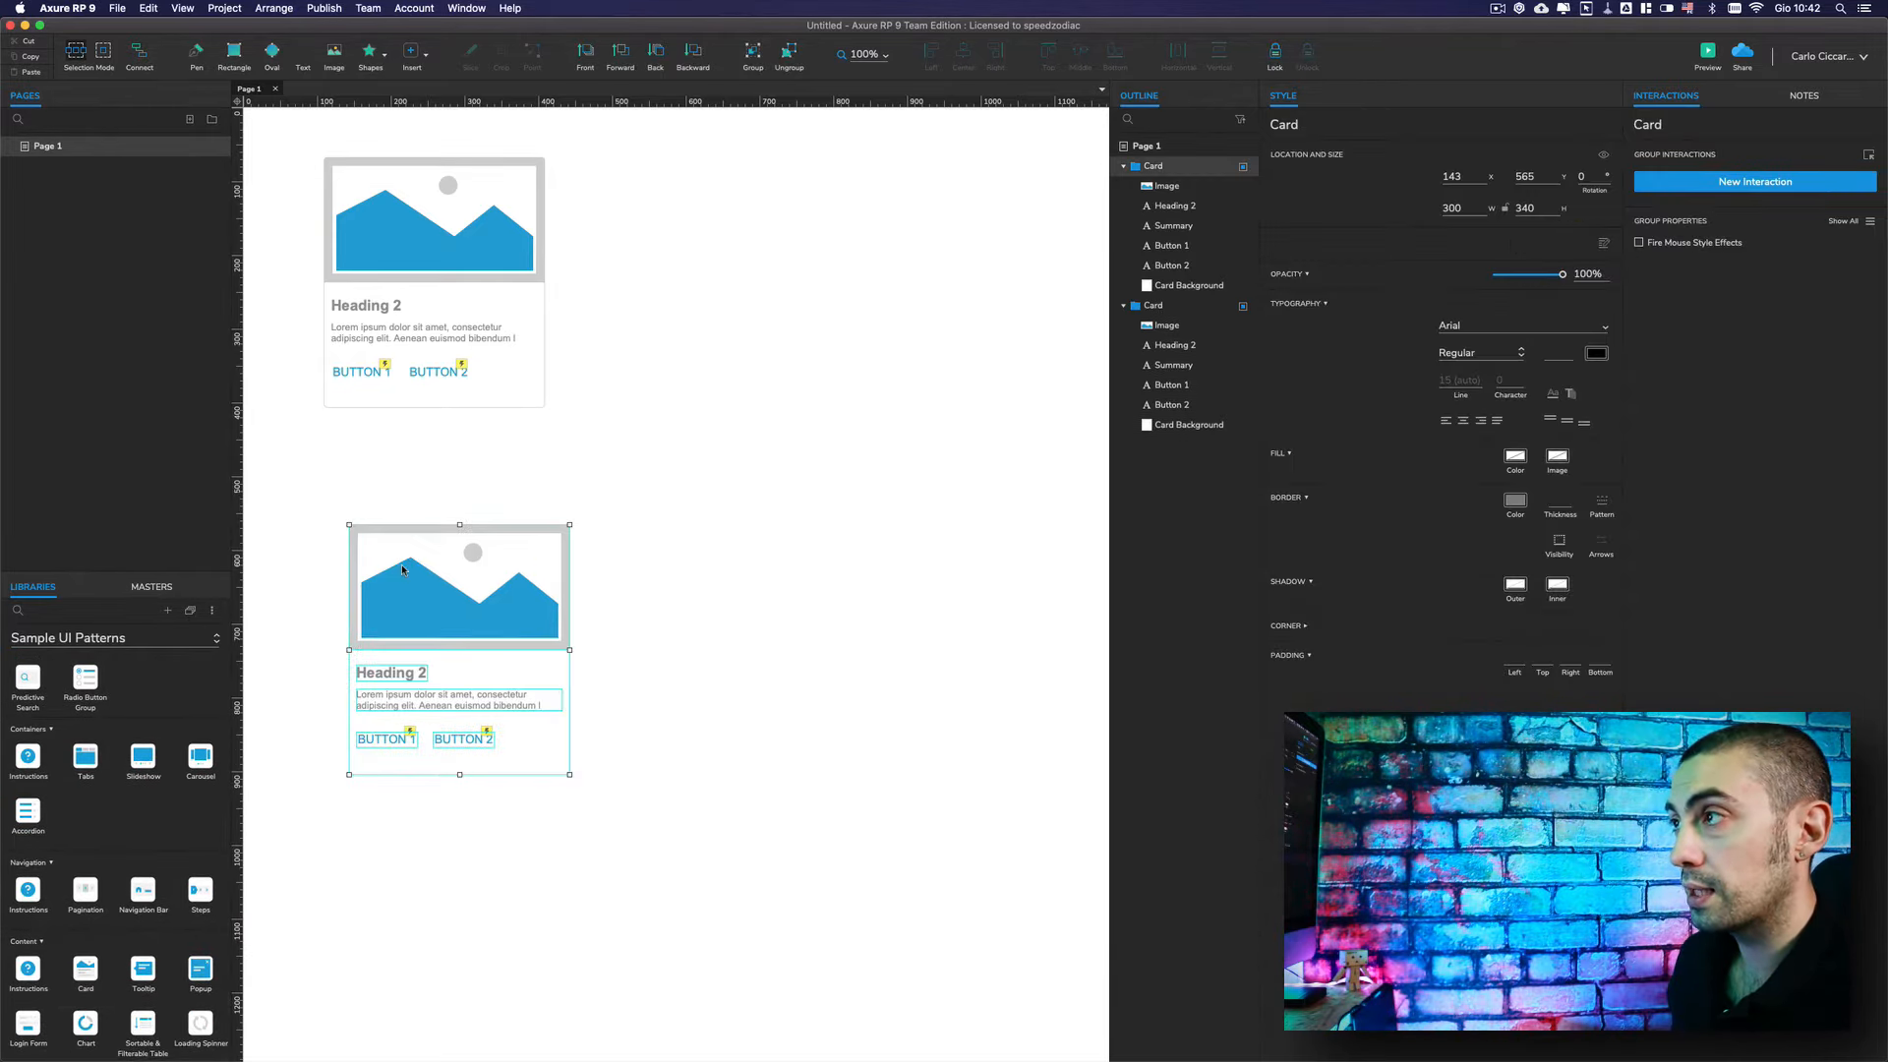
key("super+z")
- Add a Repeater from the Default library below the card, open it for editing and delete its default rectangle
left_click(66, 638)
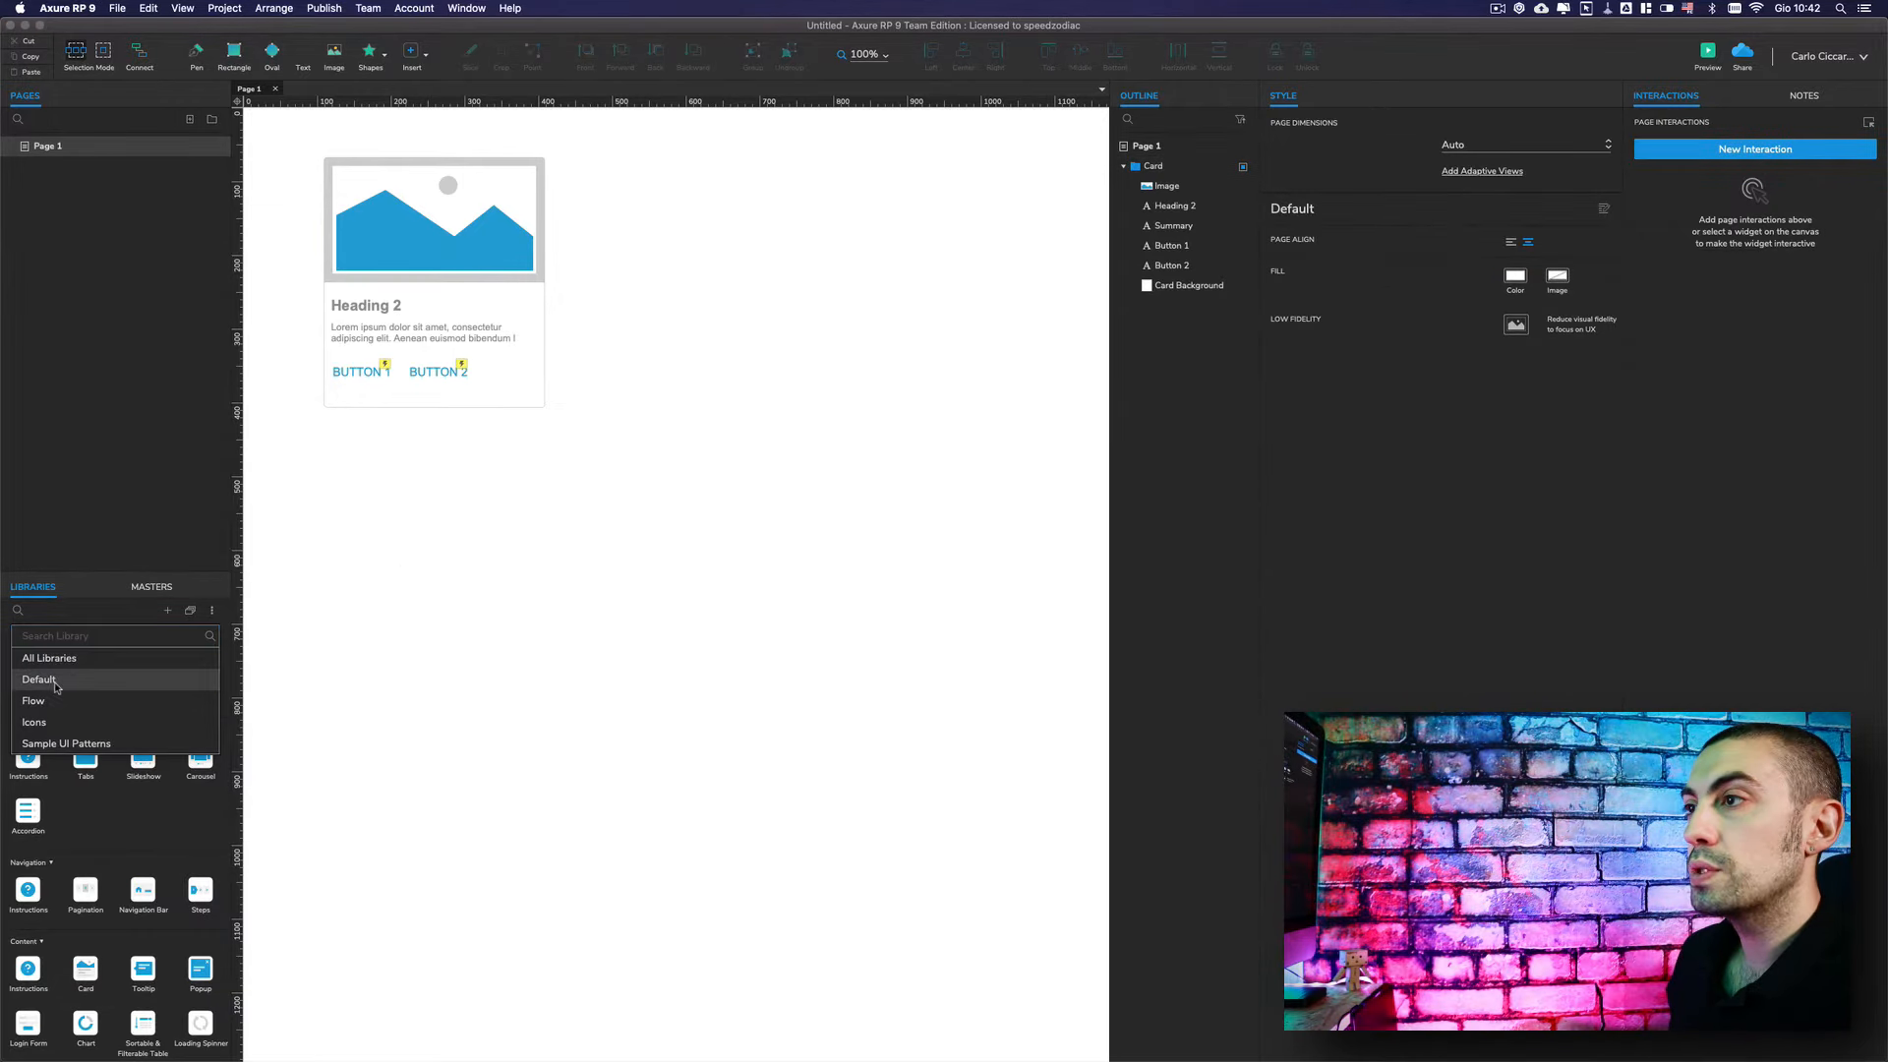
left_click(39, 678)
left_click_drag(202, 911, 356, 484)
double_click(356, 484)
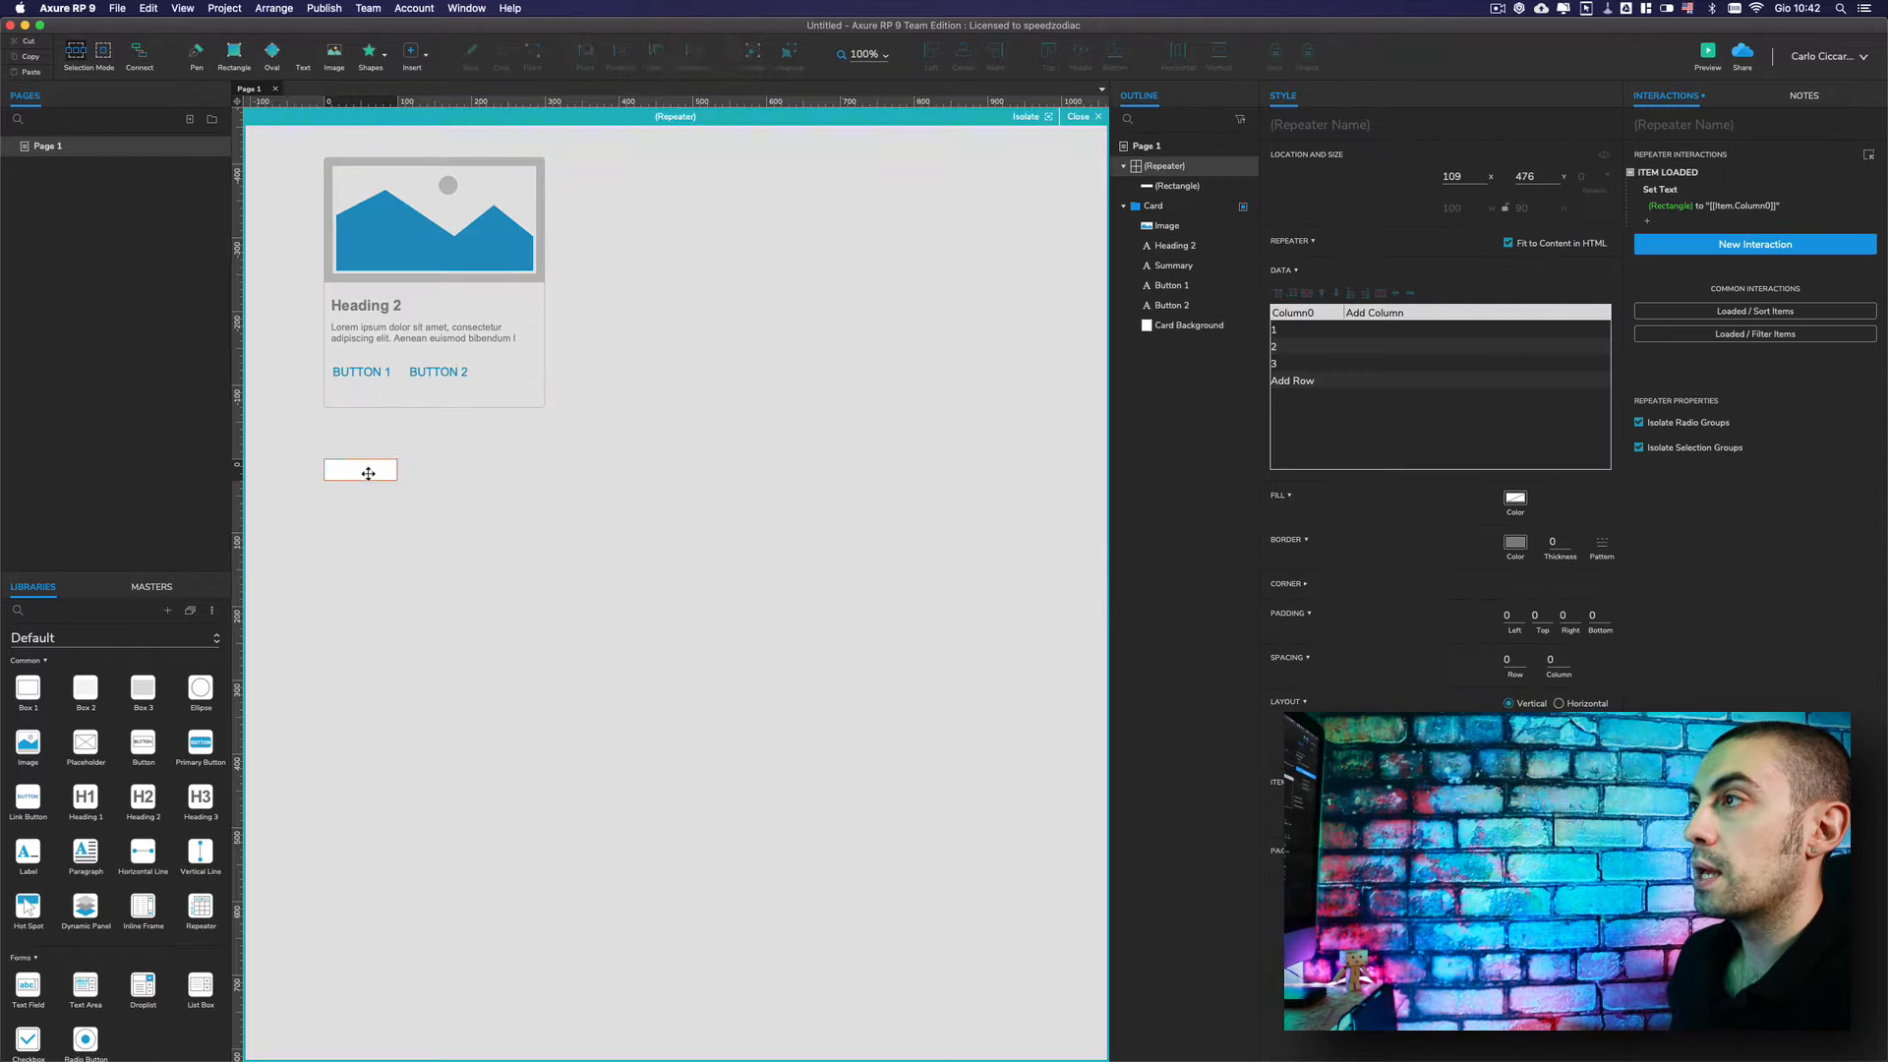
left_click(368, 472)
key("Delete")
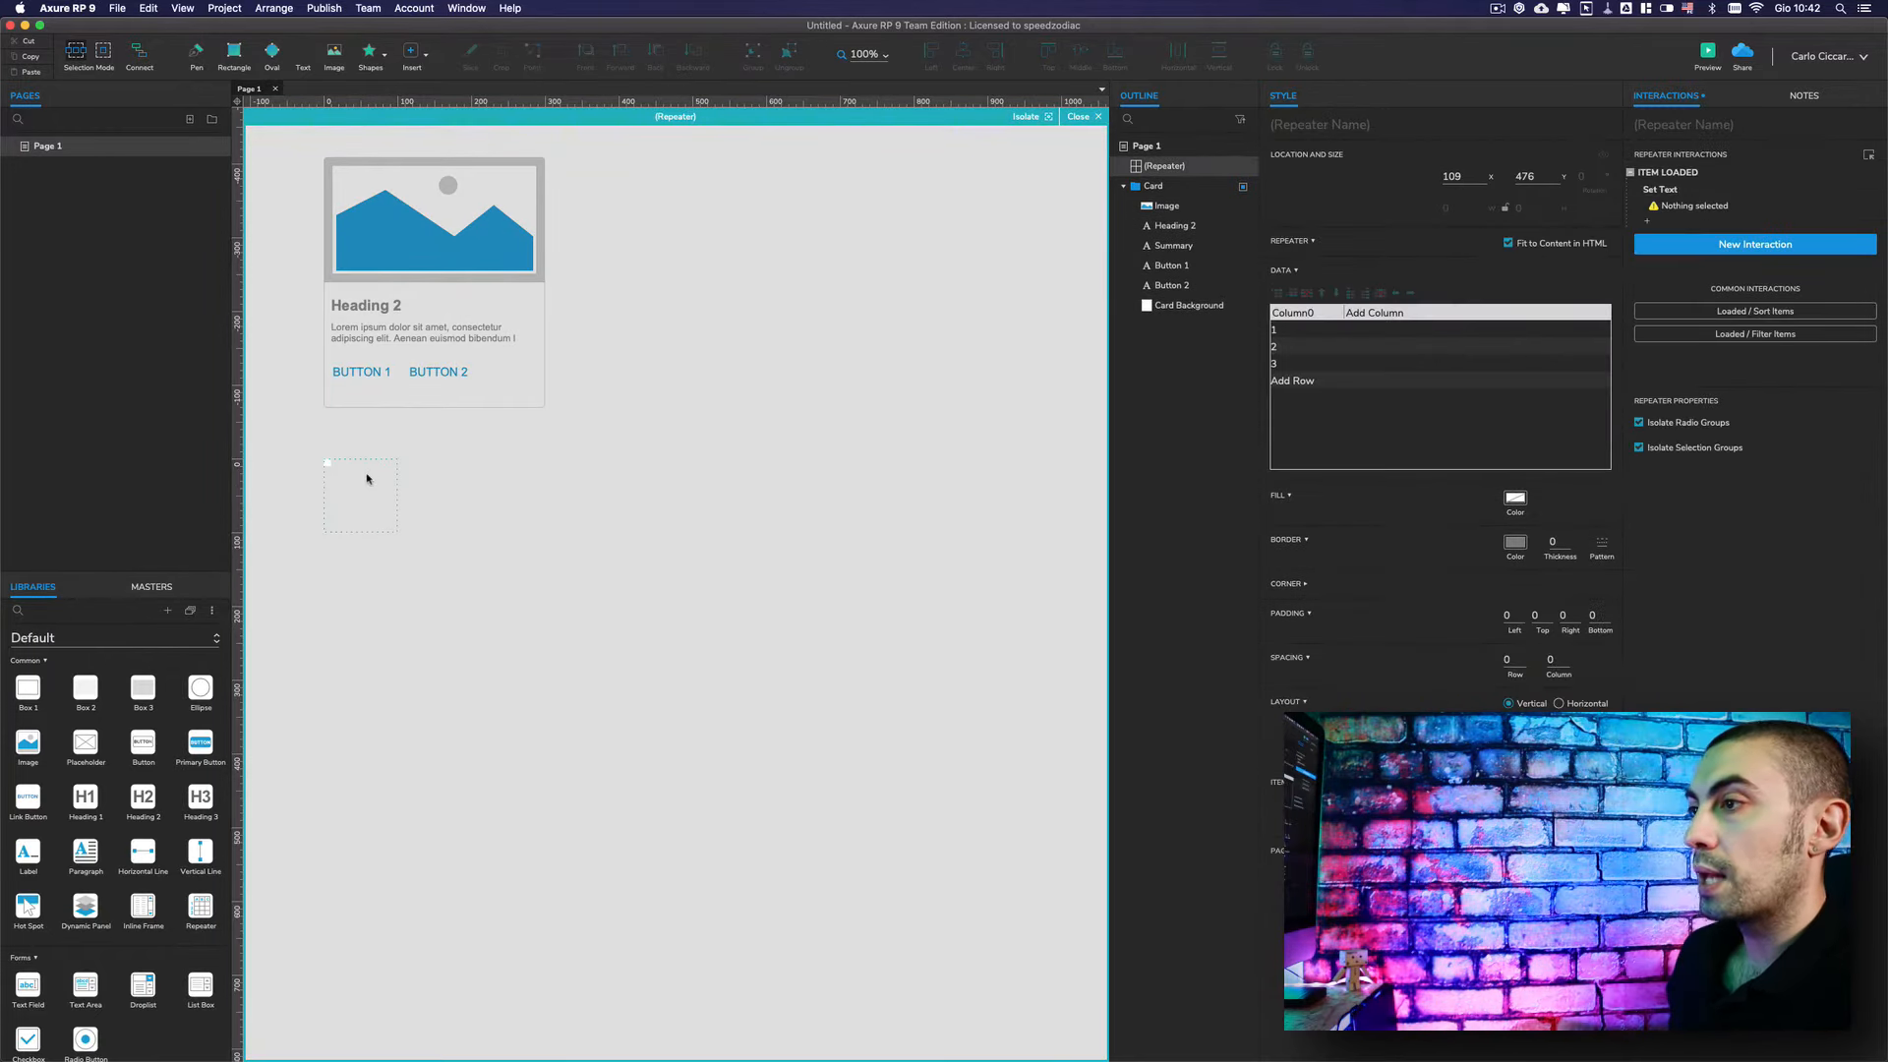
- Place a Card from the Sample UI Patterns library at the repeater's origin and leave repeater editing
scroll(108, 944, "down", 5)
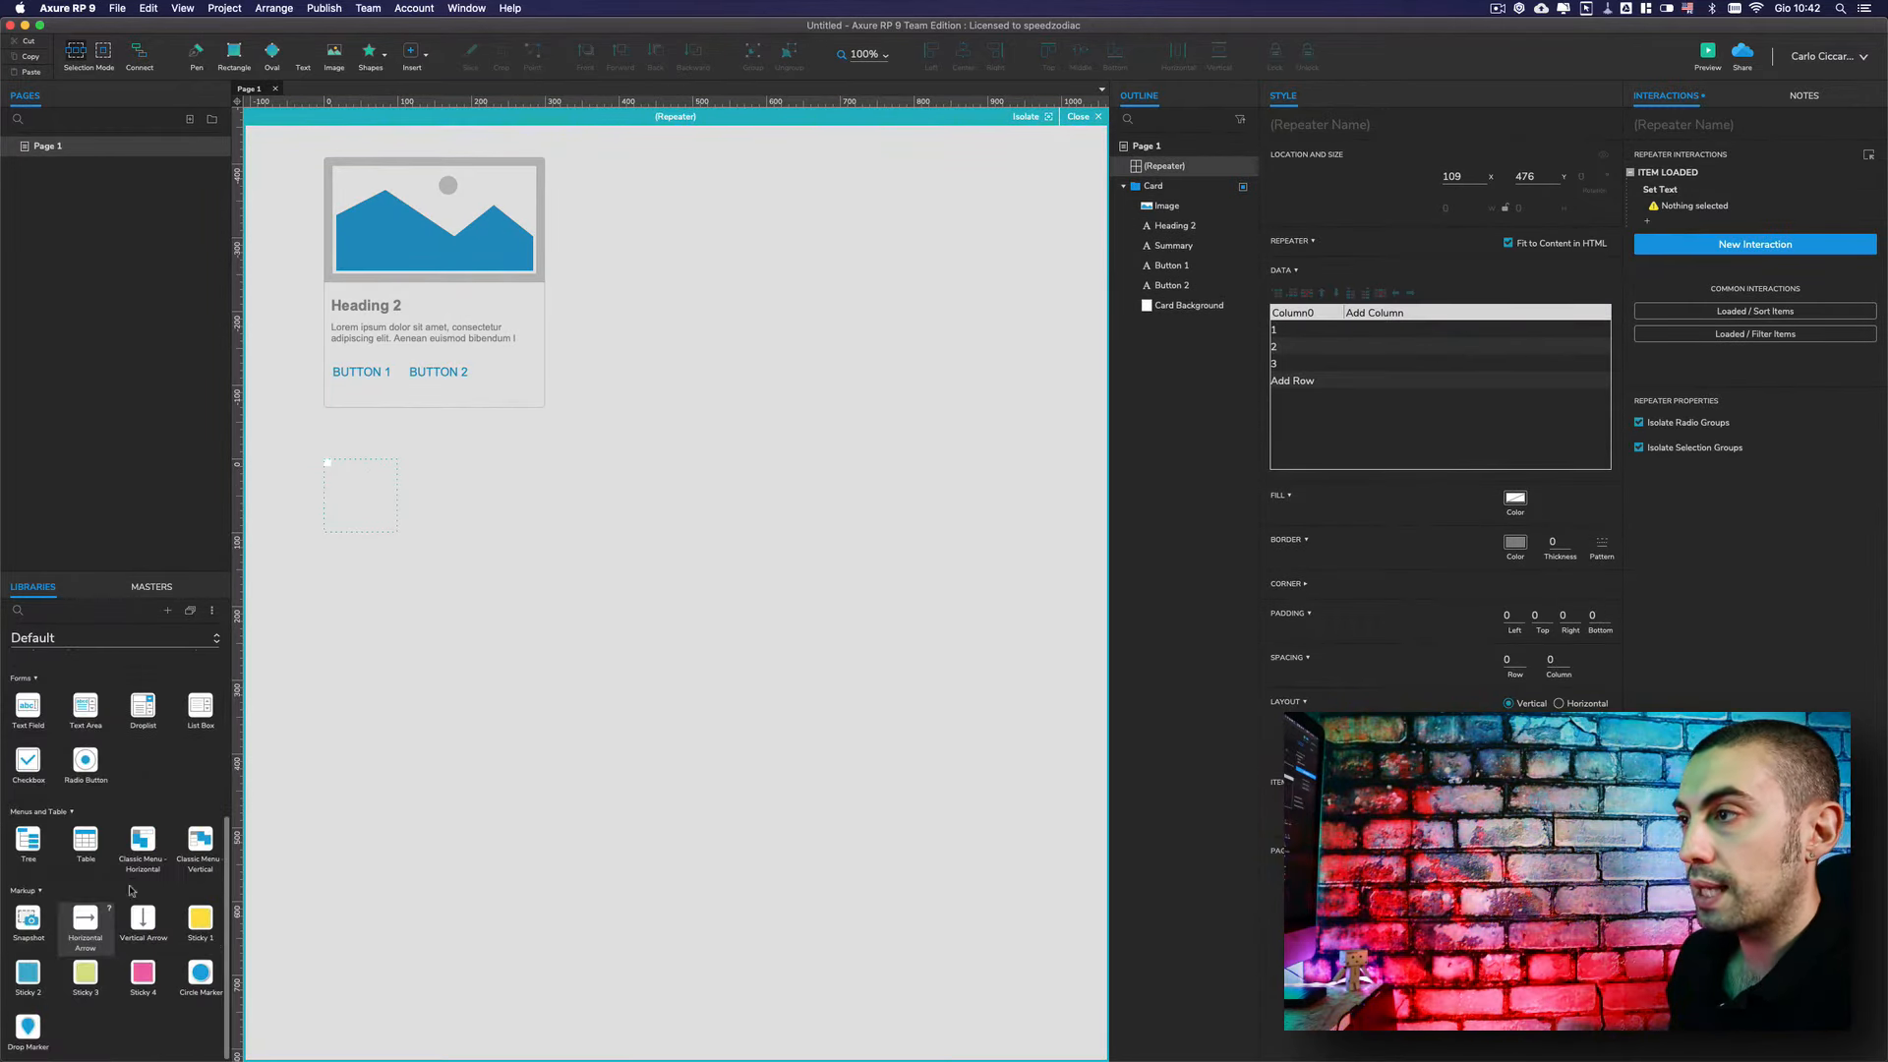
scroll(138, 777, "up", 1)
left_click(79, 640)
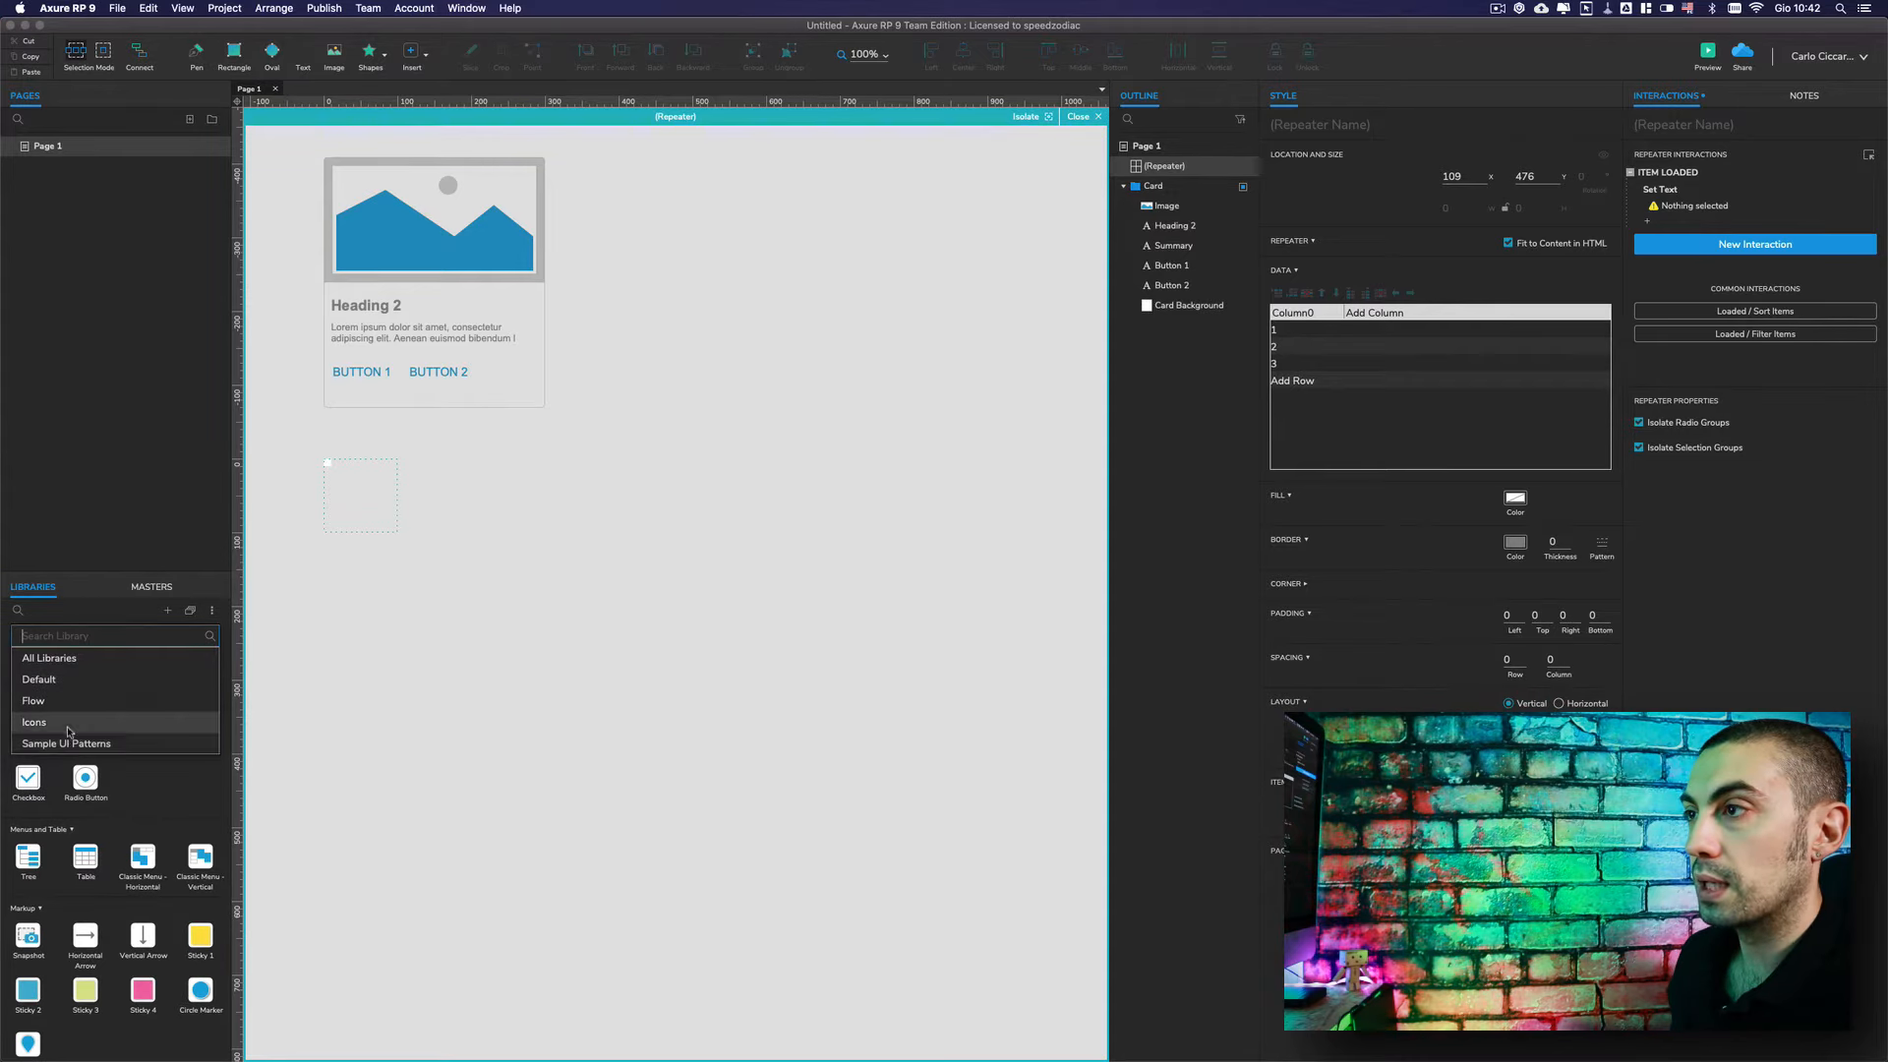
left_click(71, 744)
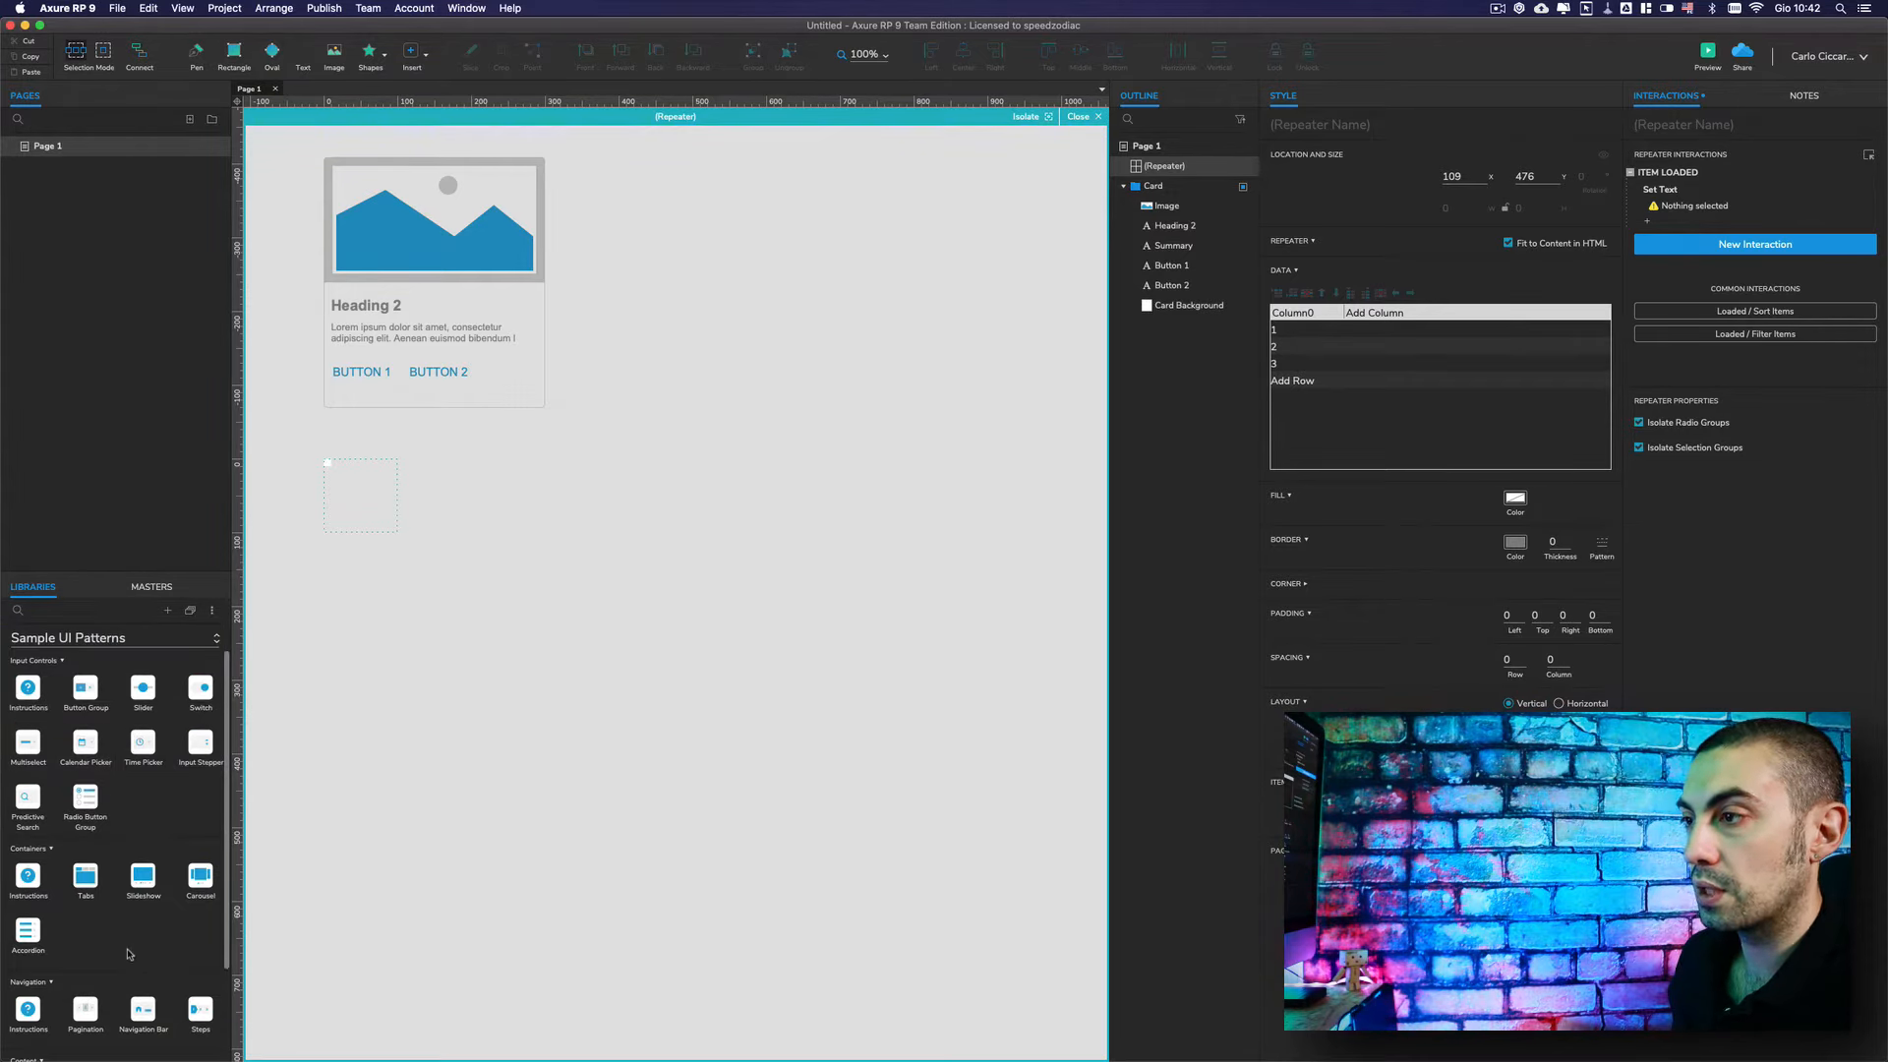
scroll(128, 954, "down", 4)
left_click_drag(86, 974, 343, 476)
left_click(645, 587)
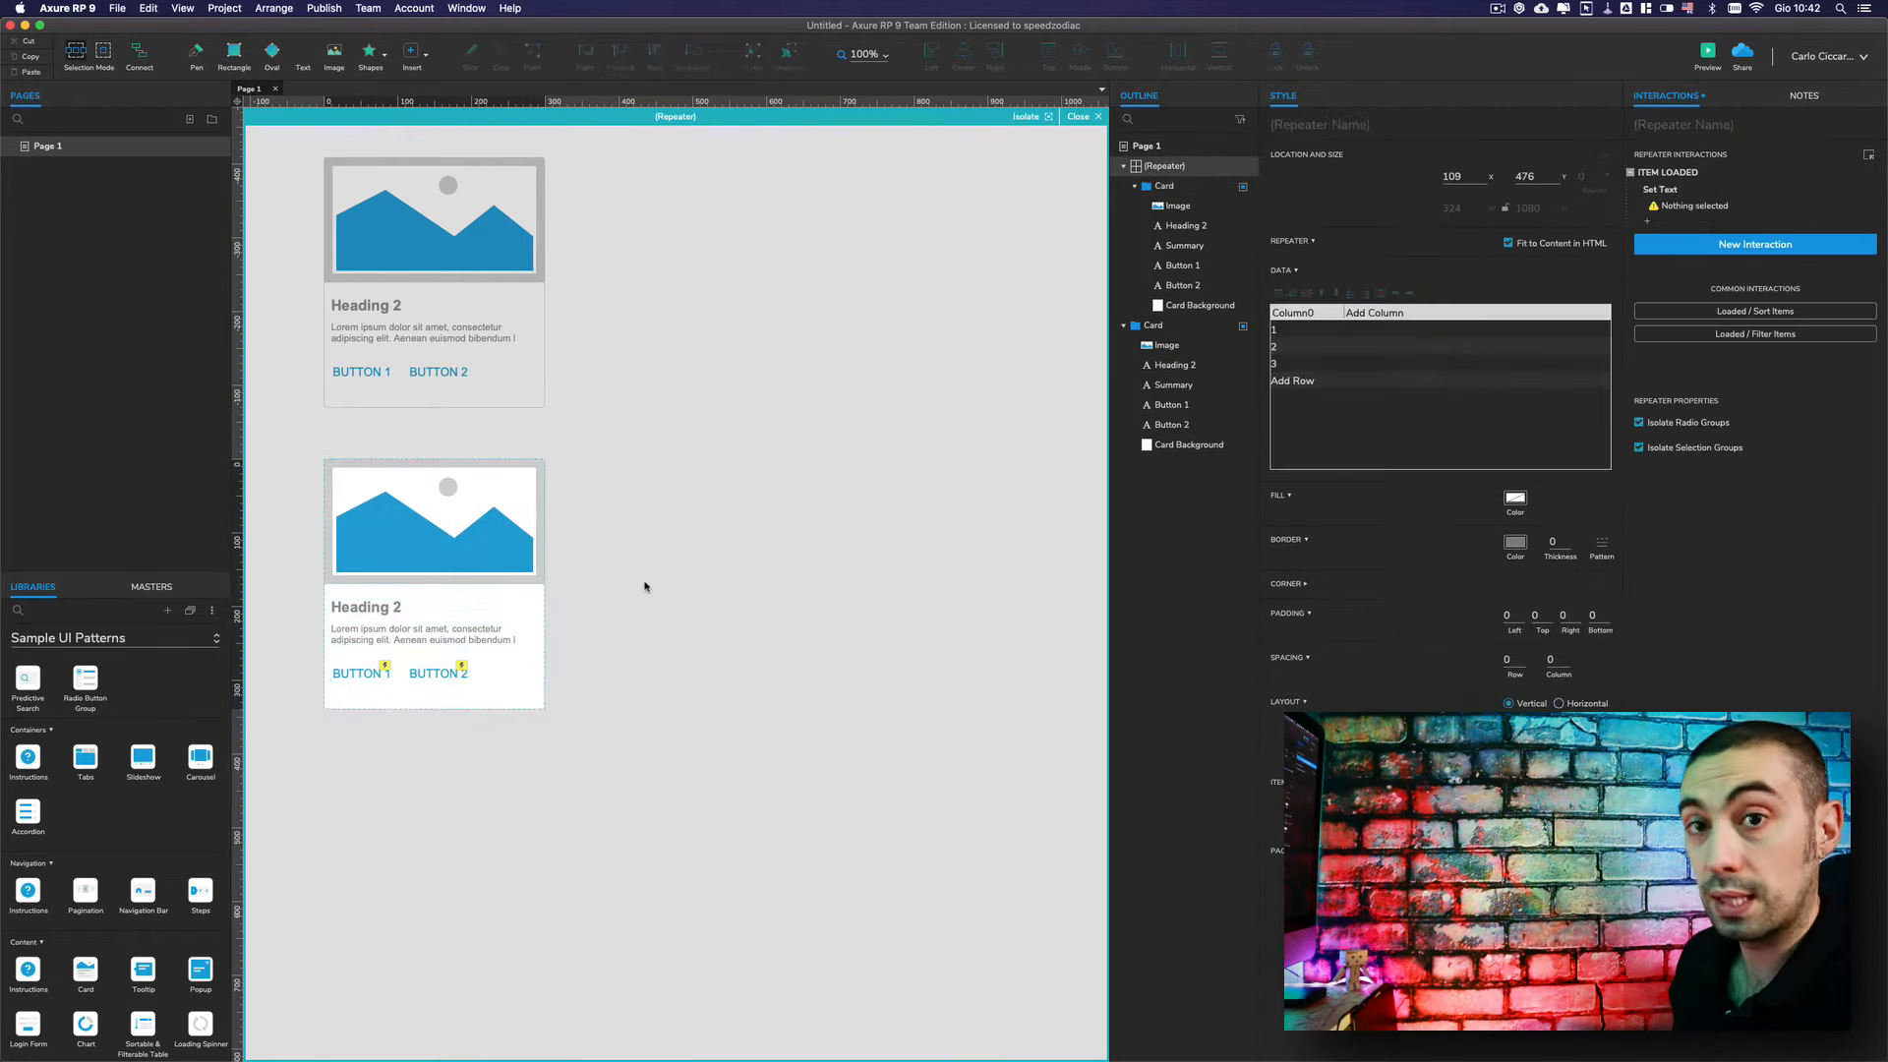
key("Escape")
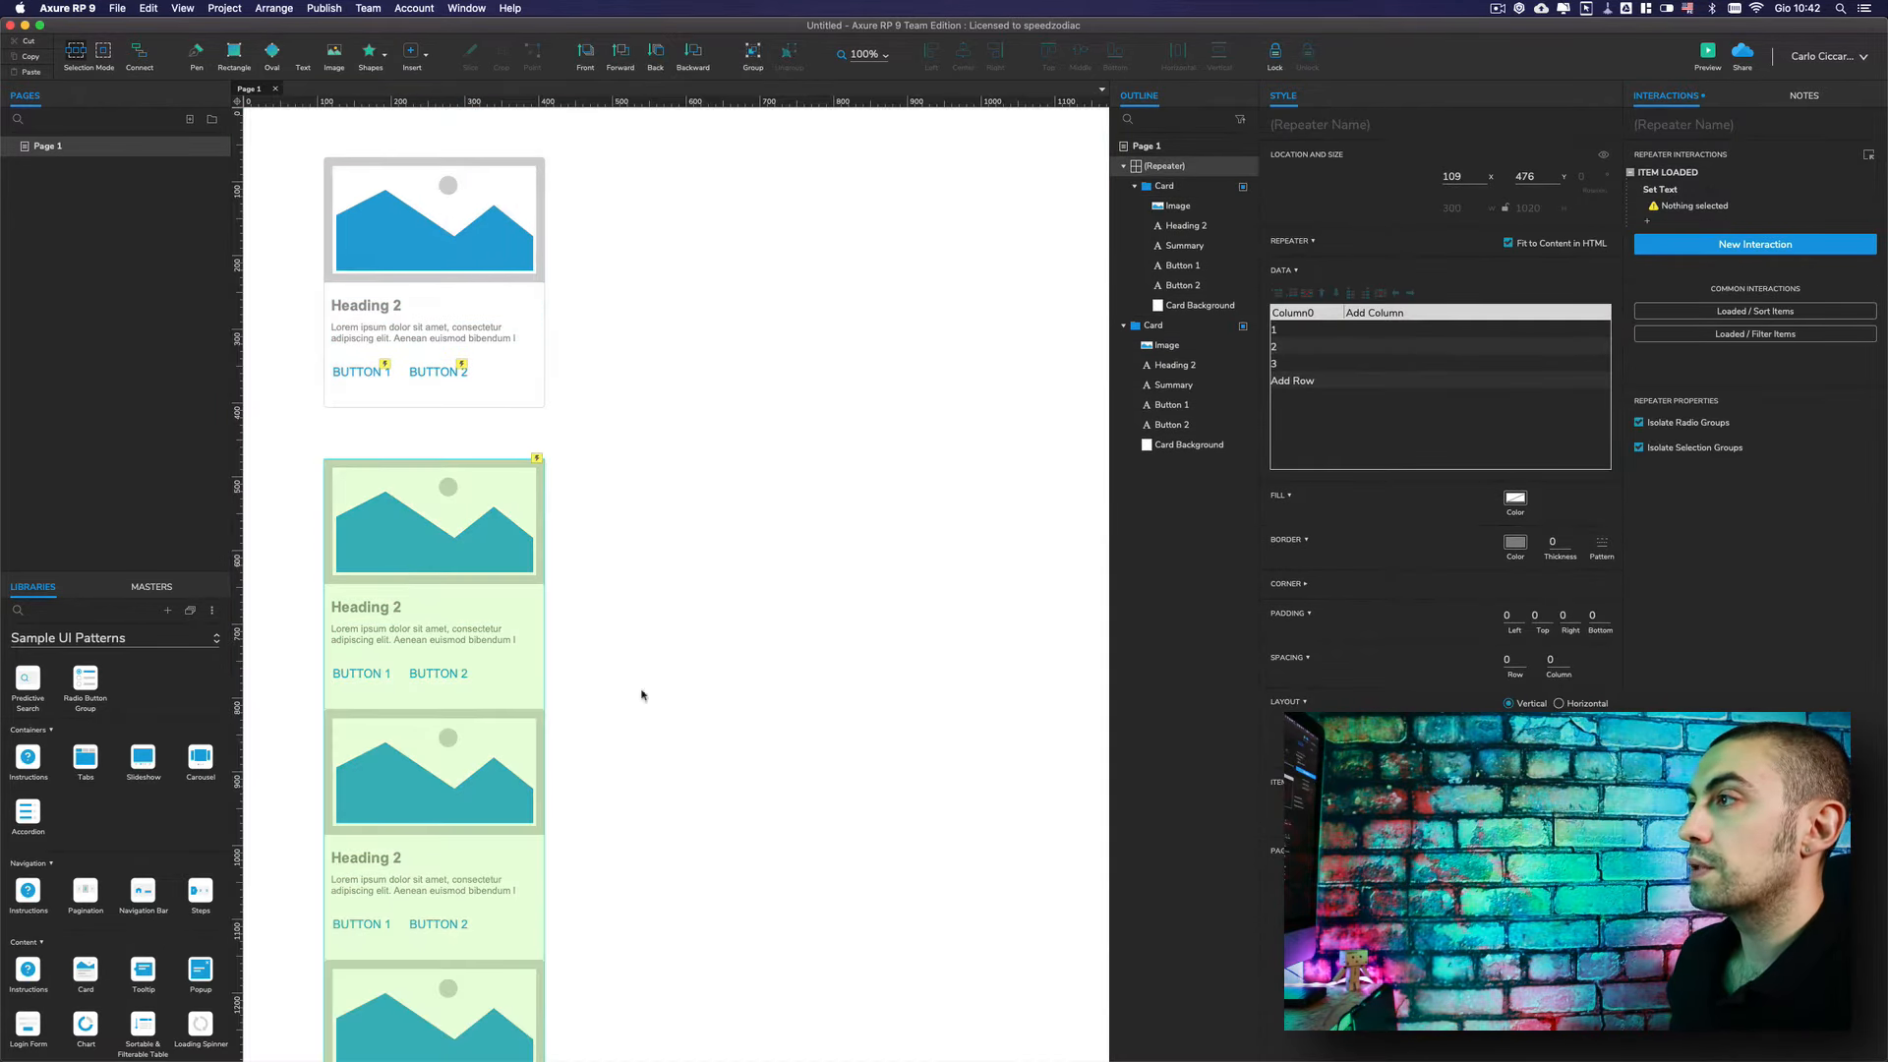
- Set the repeater's layout to horizontal with a column spacing of 20
scroll(438, 644, "up", 1)
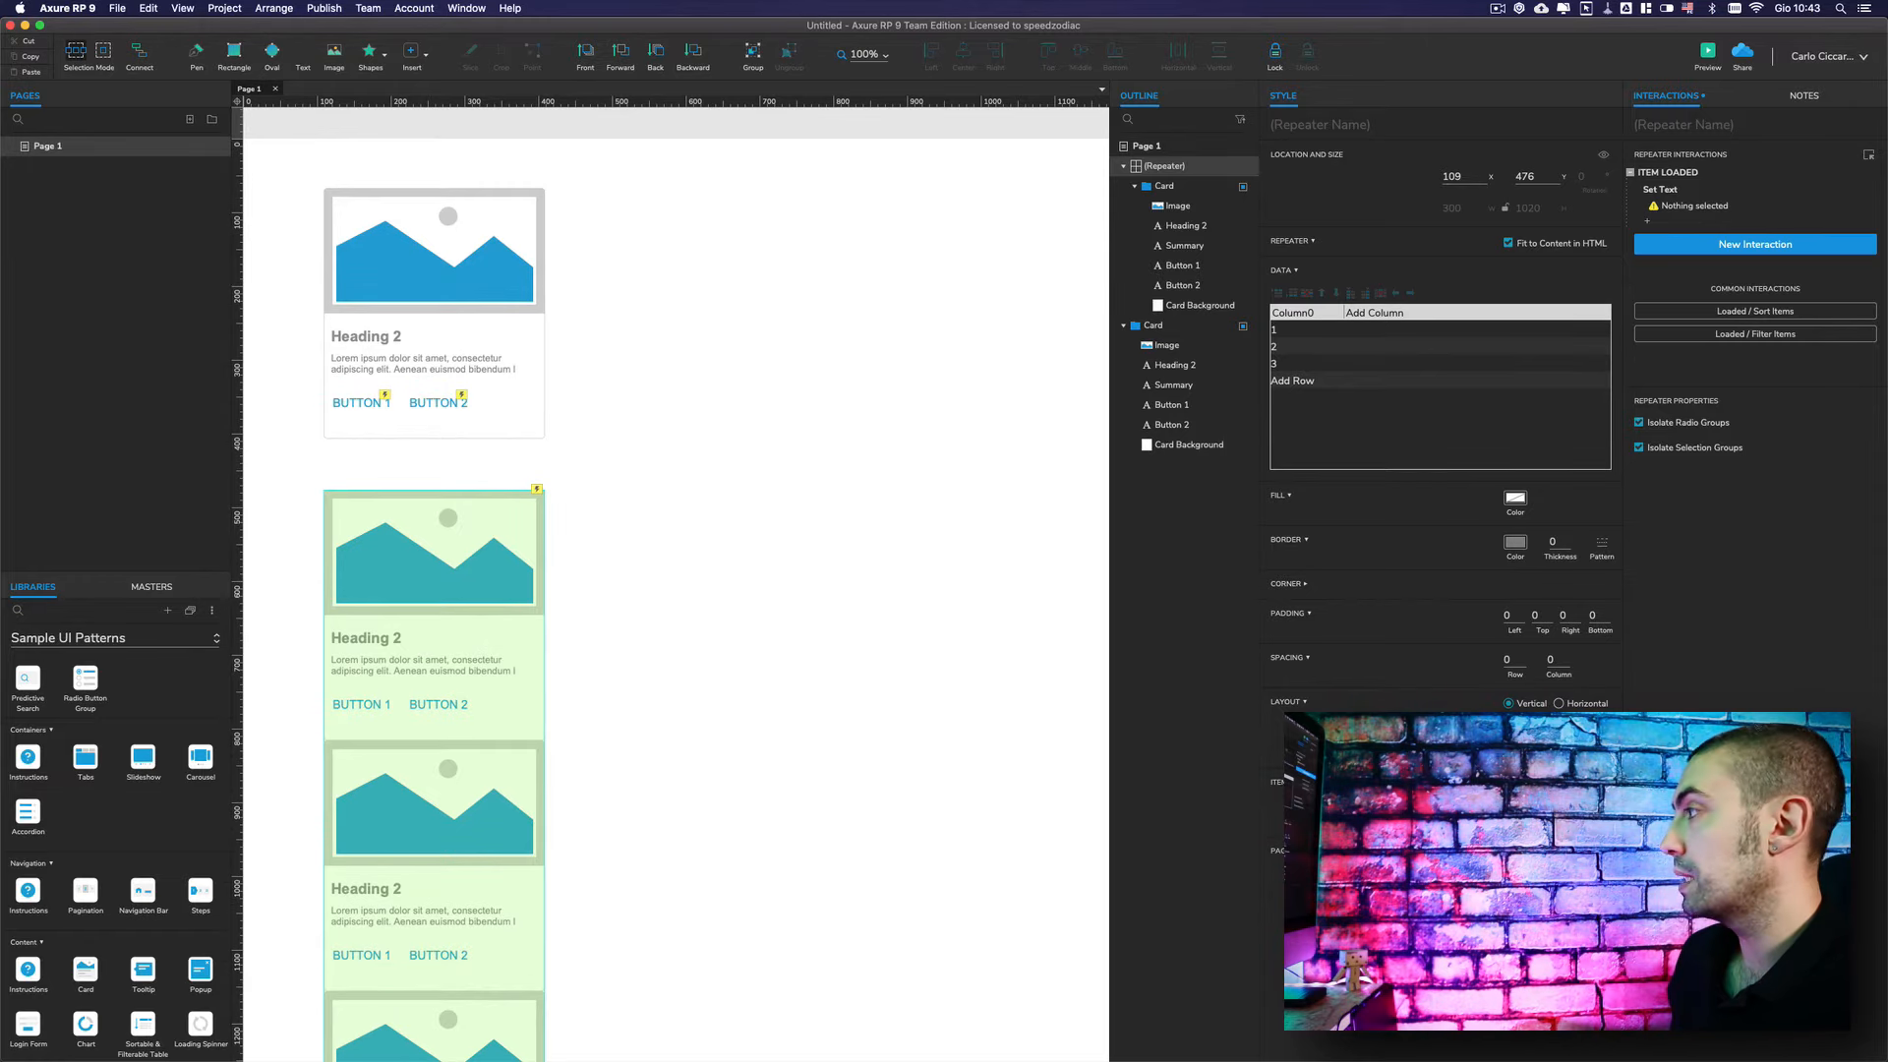
left_click(1559, 704)
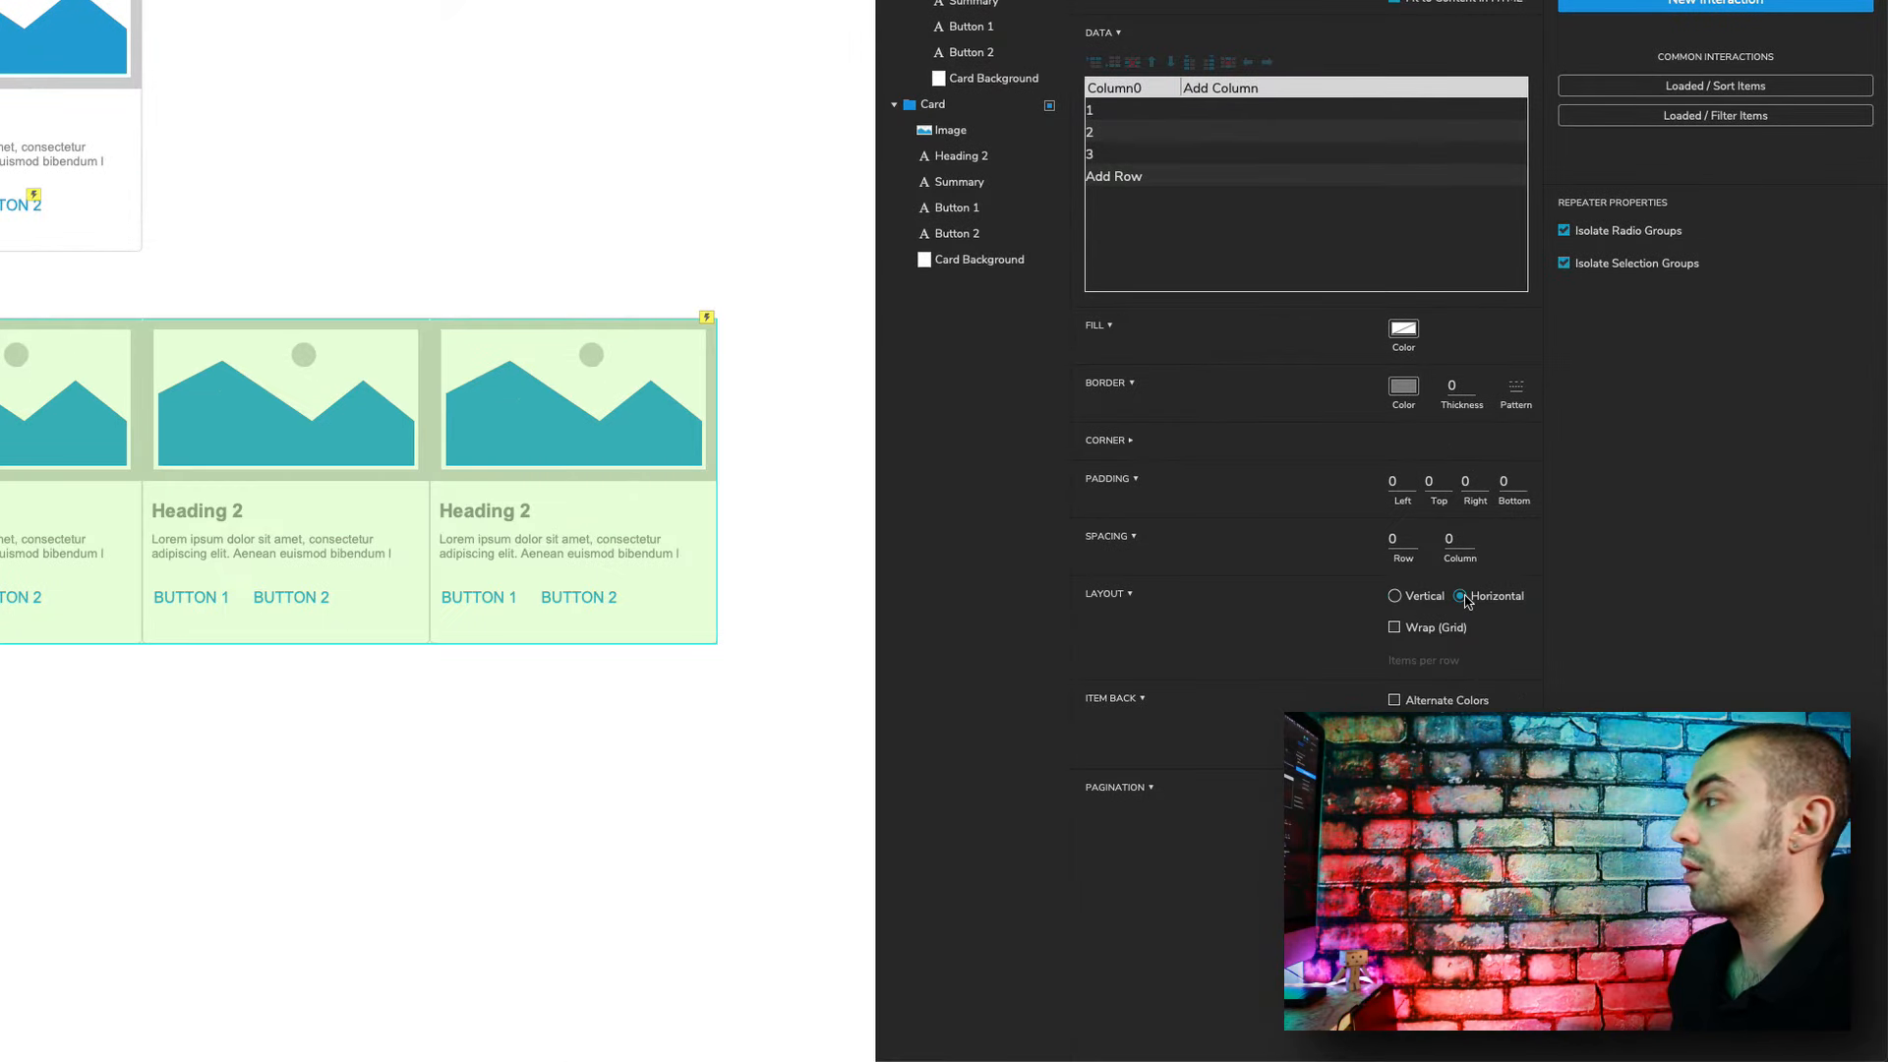
left_click(1423, 702)
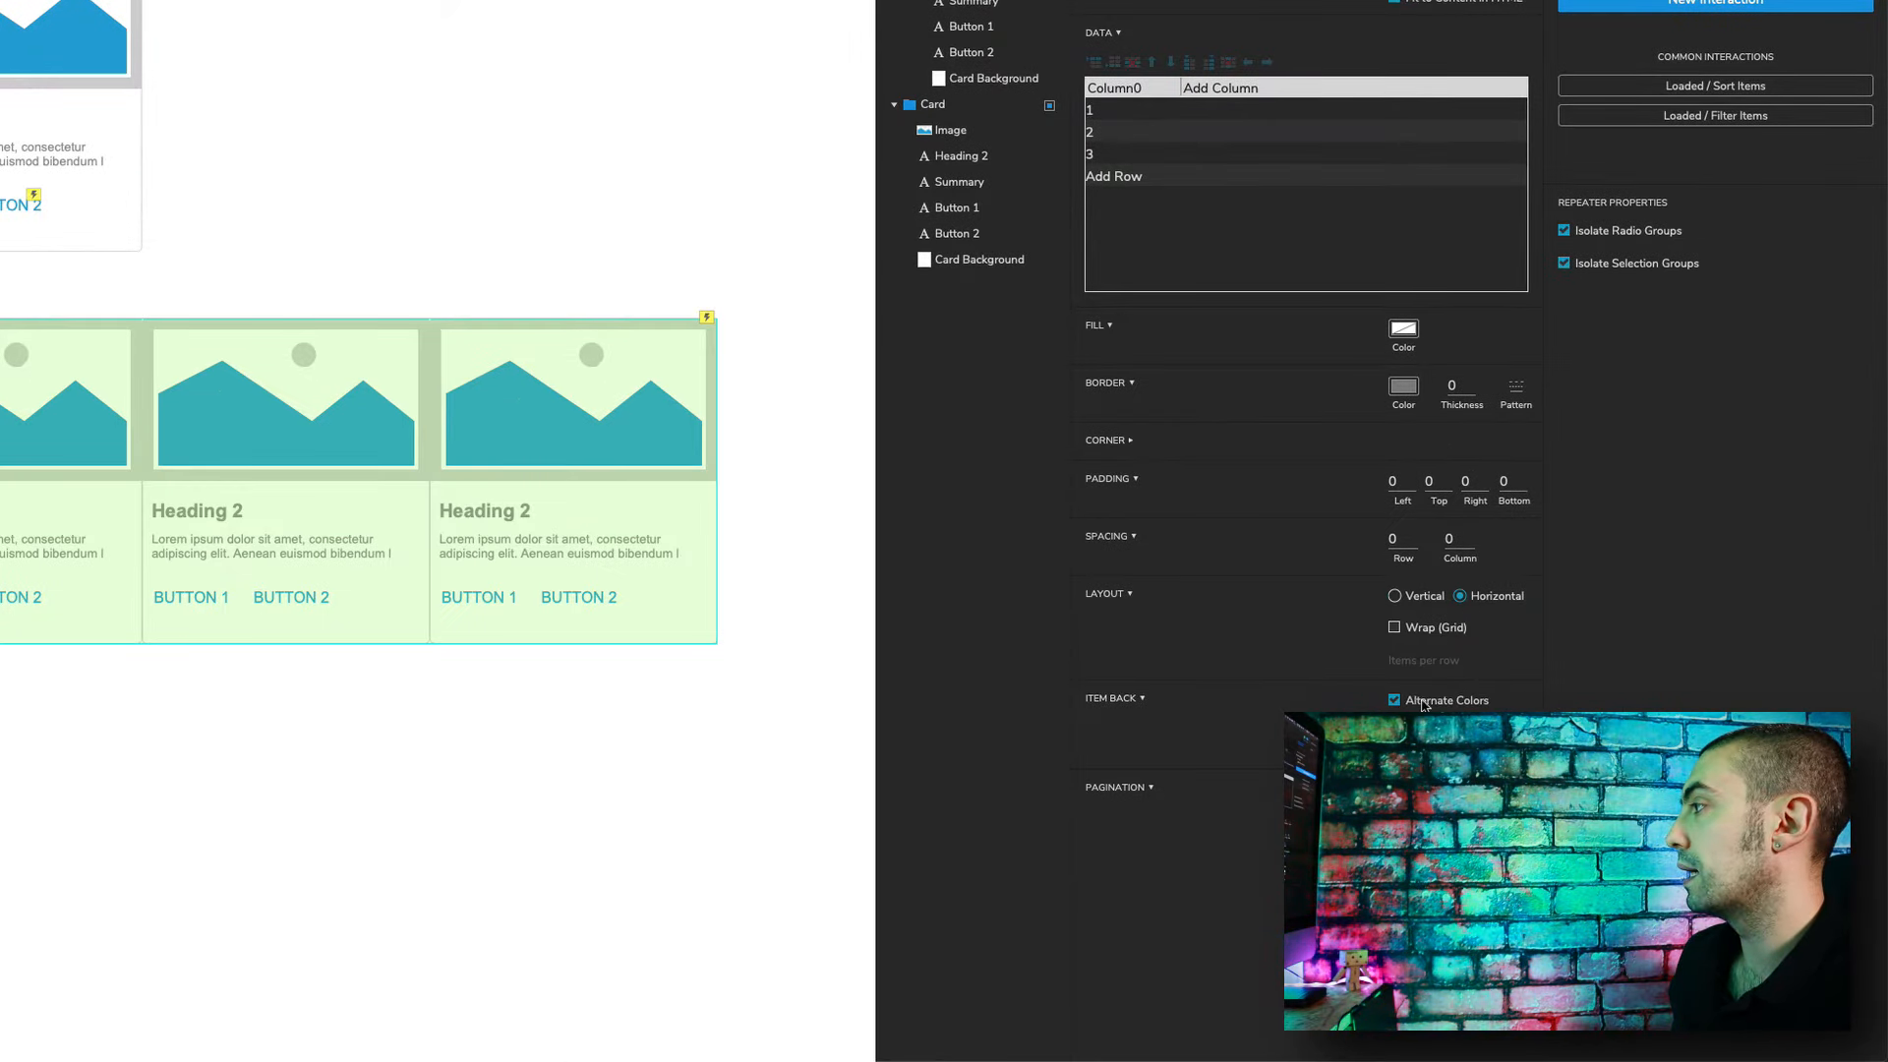
left_click(1423, 705)
left_click(1460, 542)
type("20")
- Delete the summary text and both buttons from the card inside the repeater
double_click(390, 640)
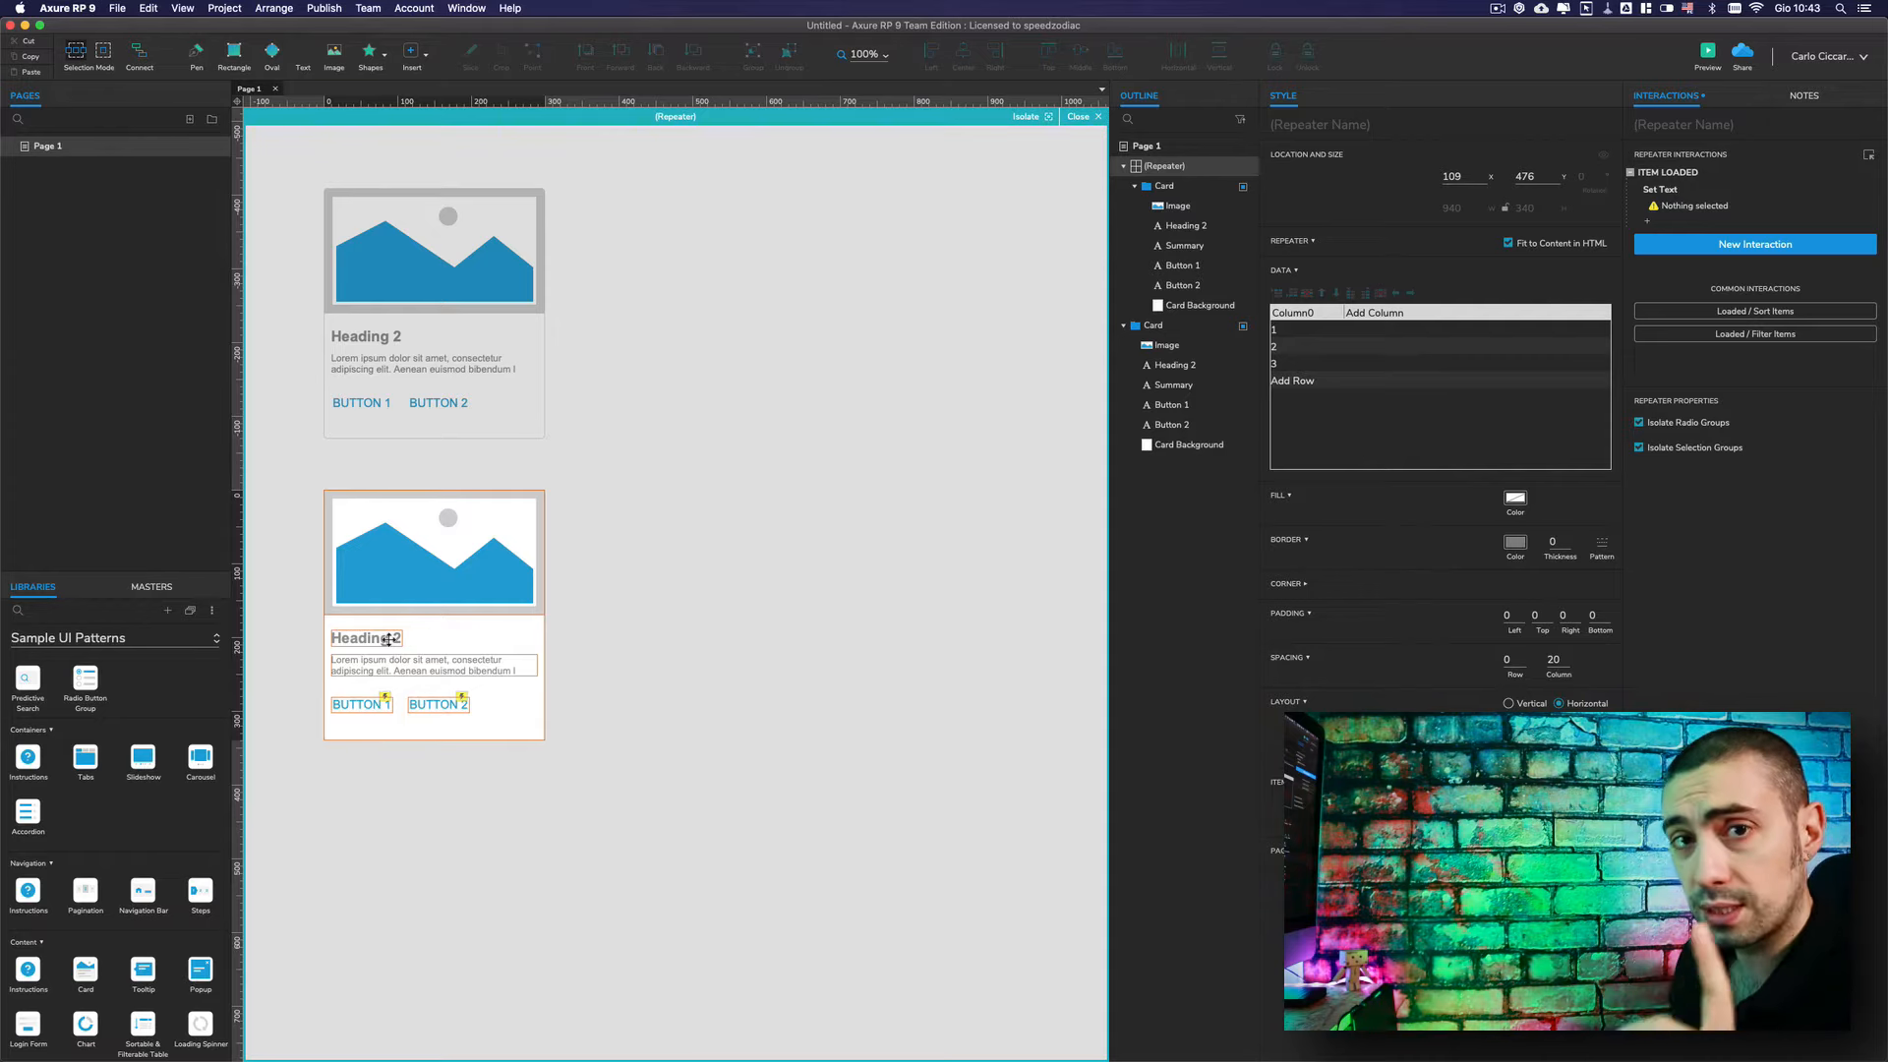
left_click(389, 640)
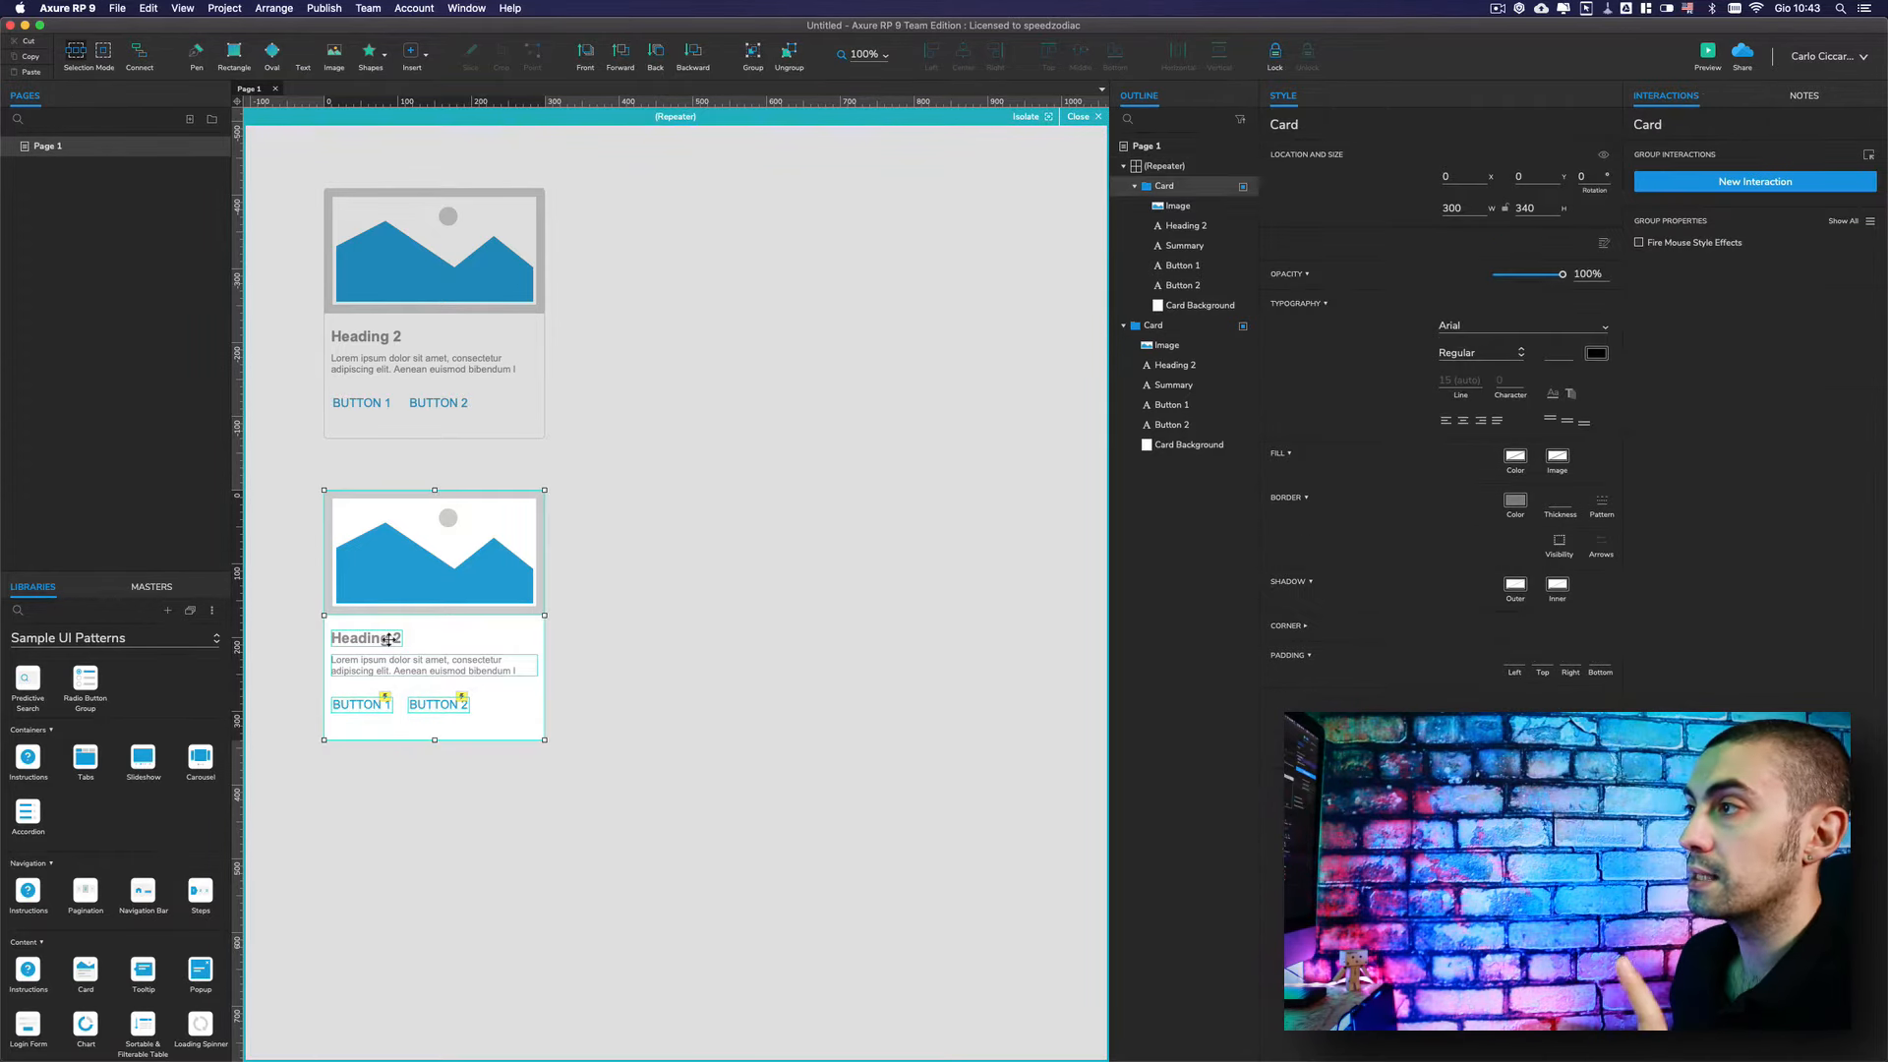
left_click(388, 640)
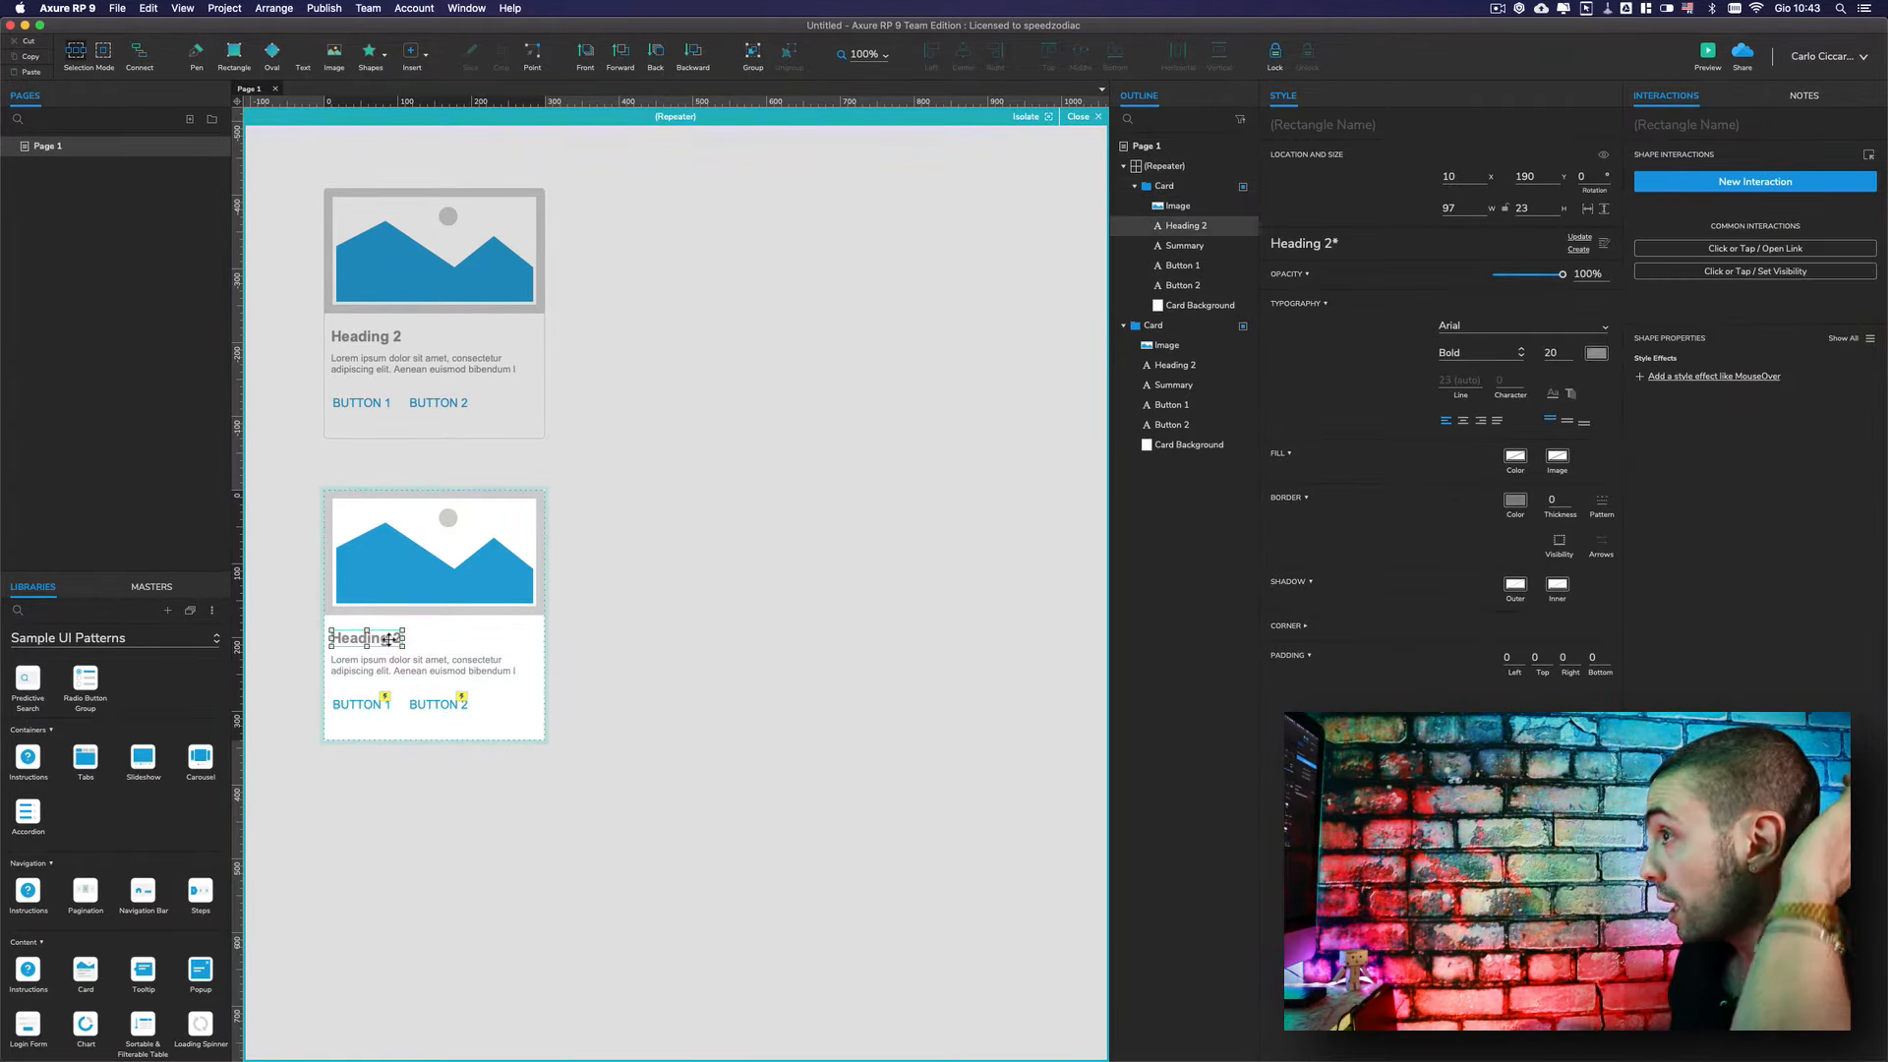
left_click(394, 665)
key("Delete")
left_click(361, 705)
key("Delete")
left_click(439, 705)
key("Delete")
- Name the heading widget of the repeater's card "content"
left_click(367, 638)
left_click(1677, 125)
type("content")
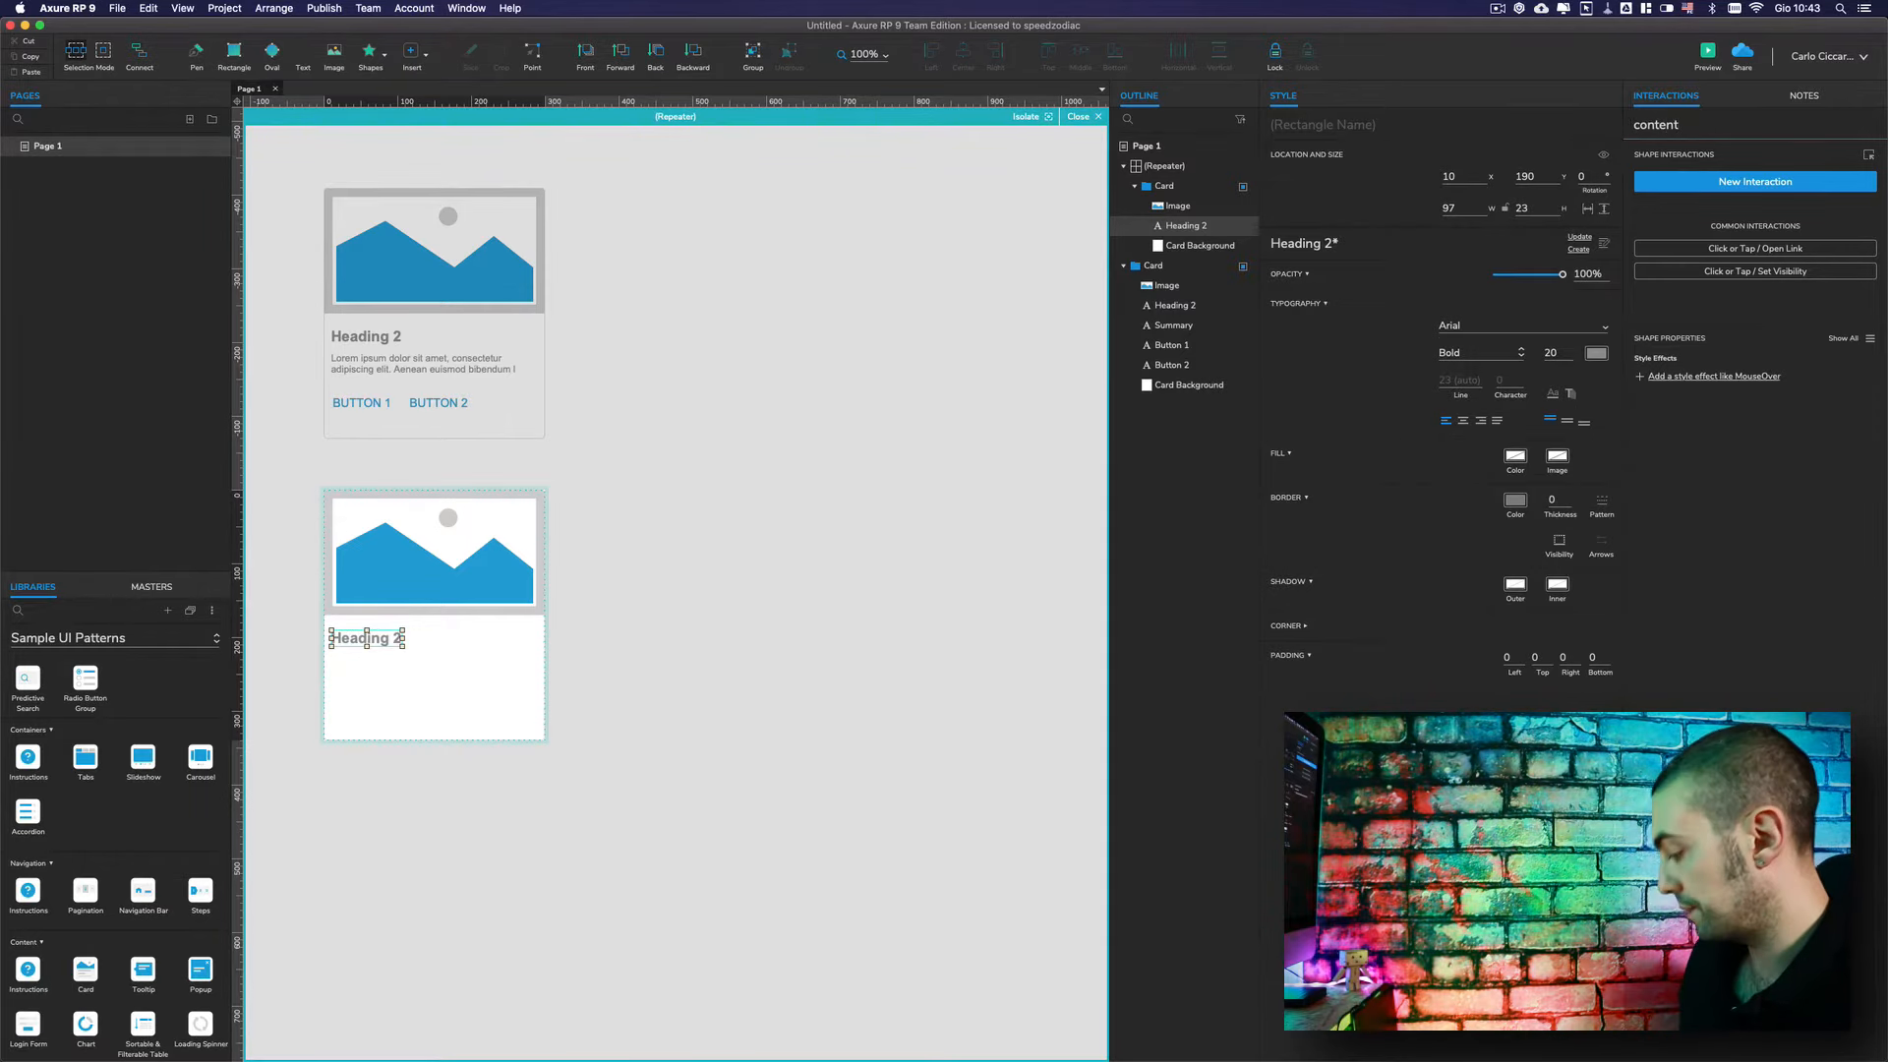
left_click(885, 519)
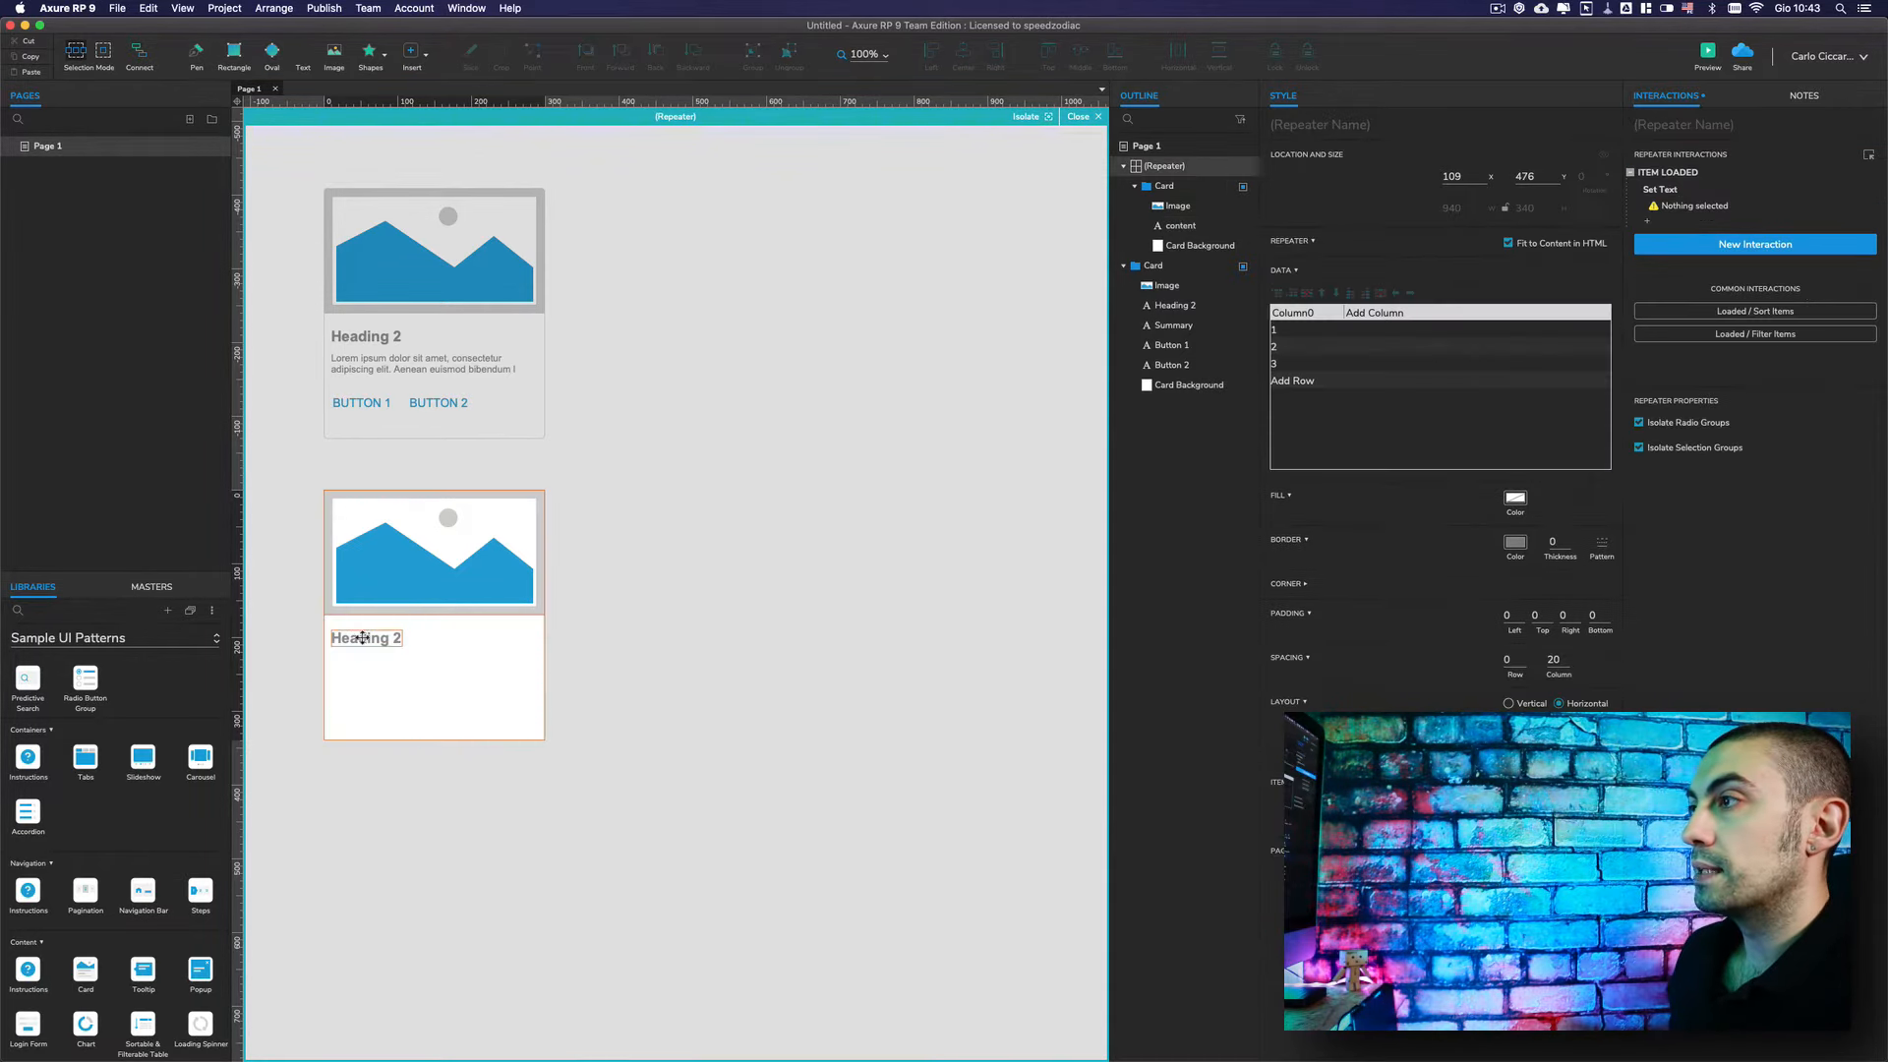
- Stretch the content heading to 300 by 170 so it fills the card area below the image
left_click(365, 638)
left_click(365, 638)
left_click_drag(329, 641, 544, 623)
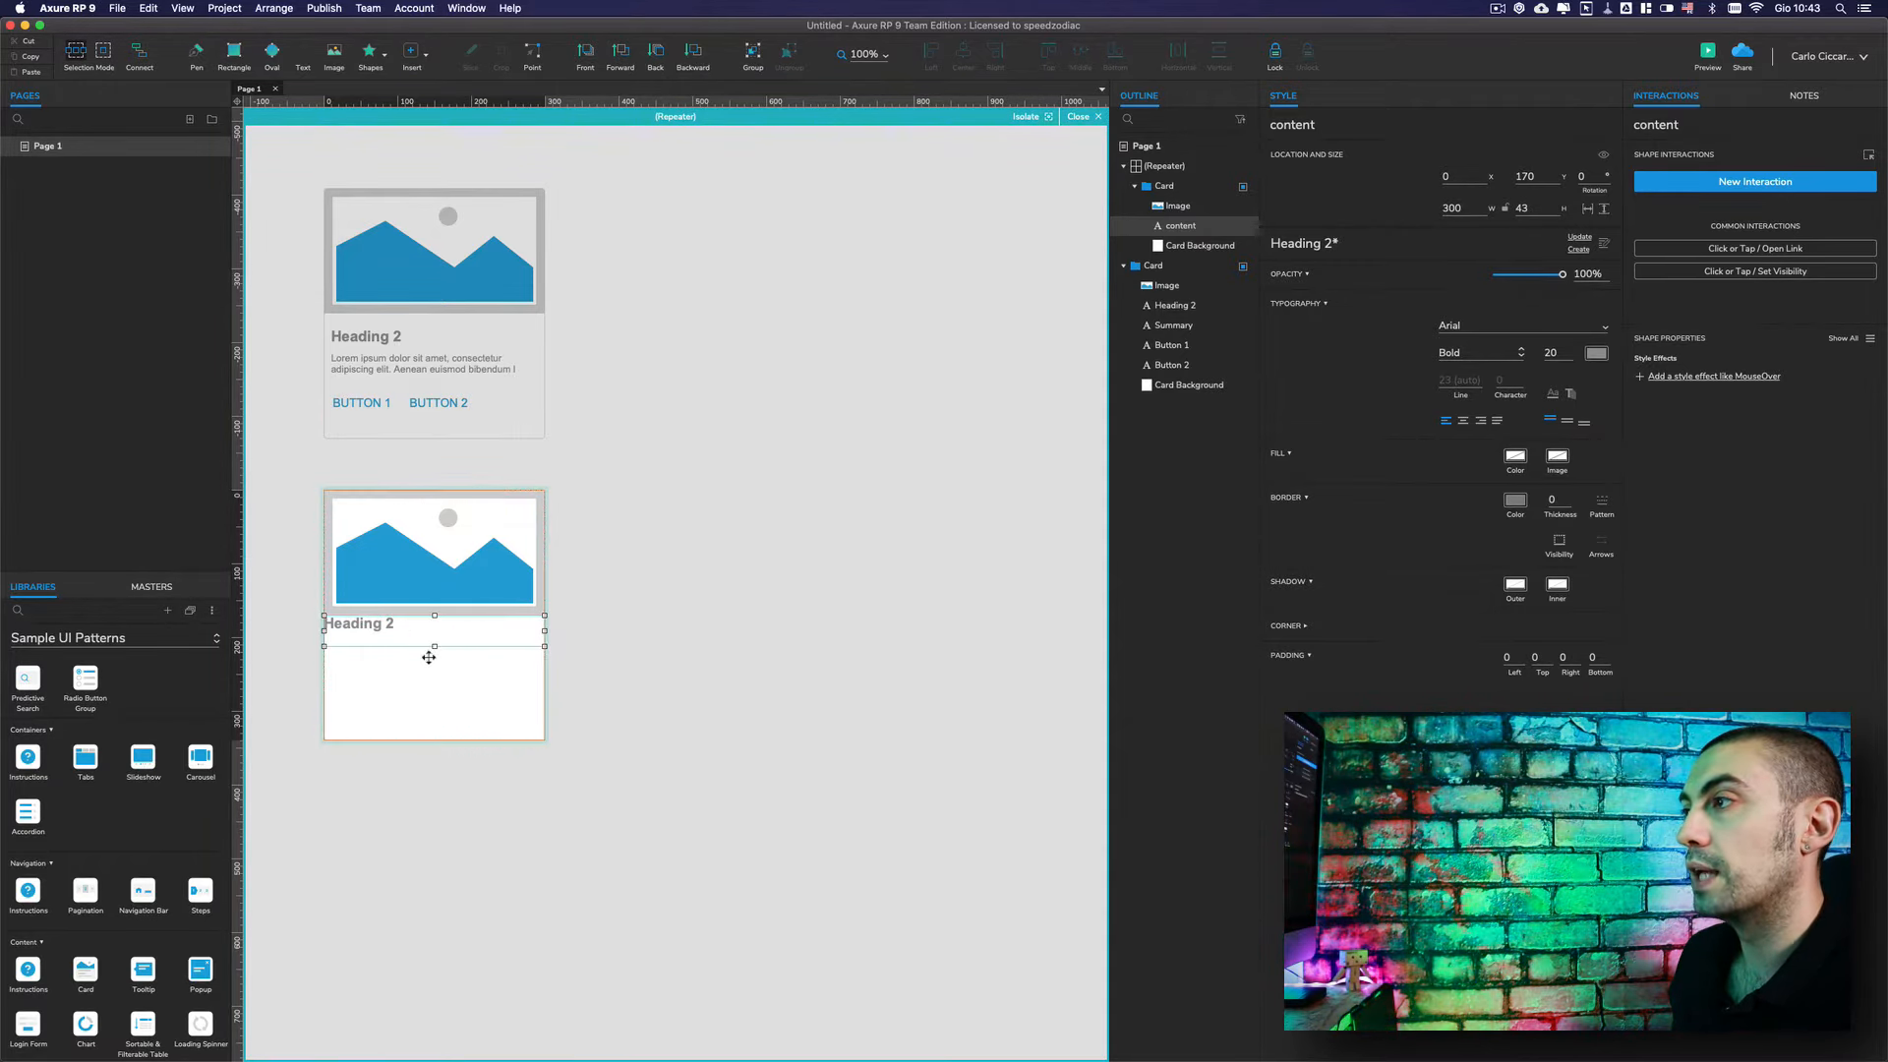
left_click_drag(434, 646, 440, 739)
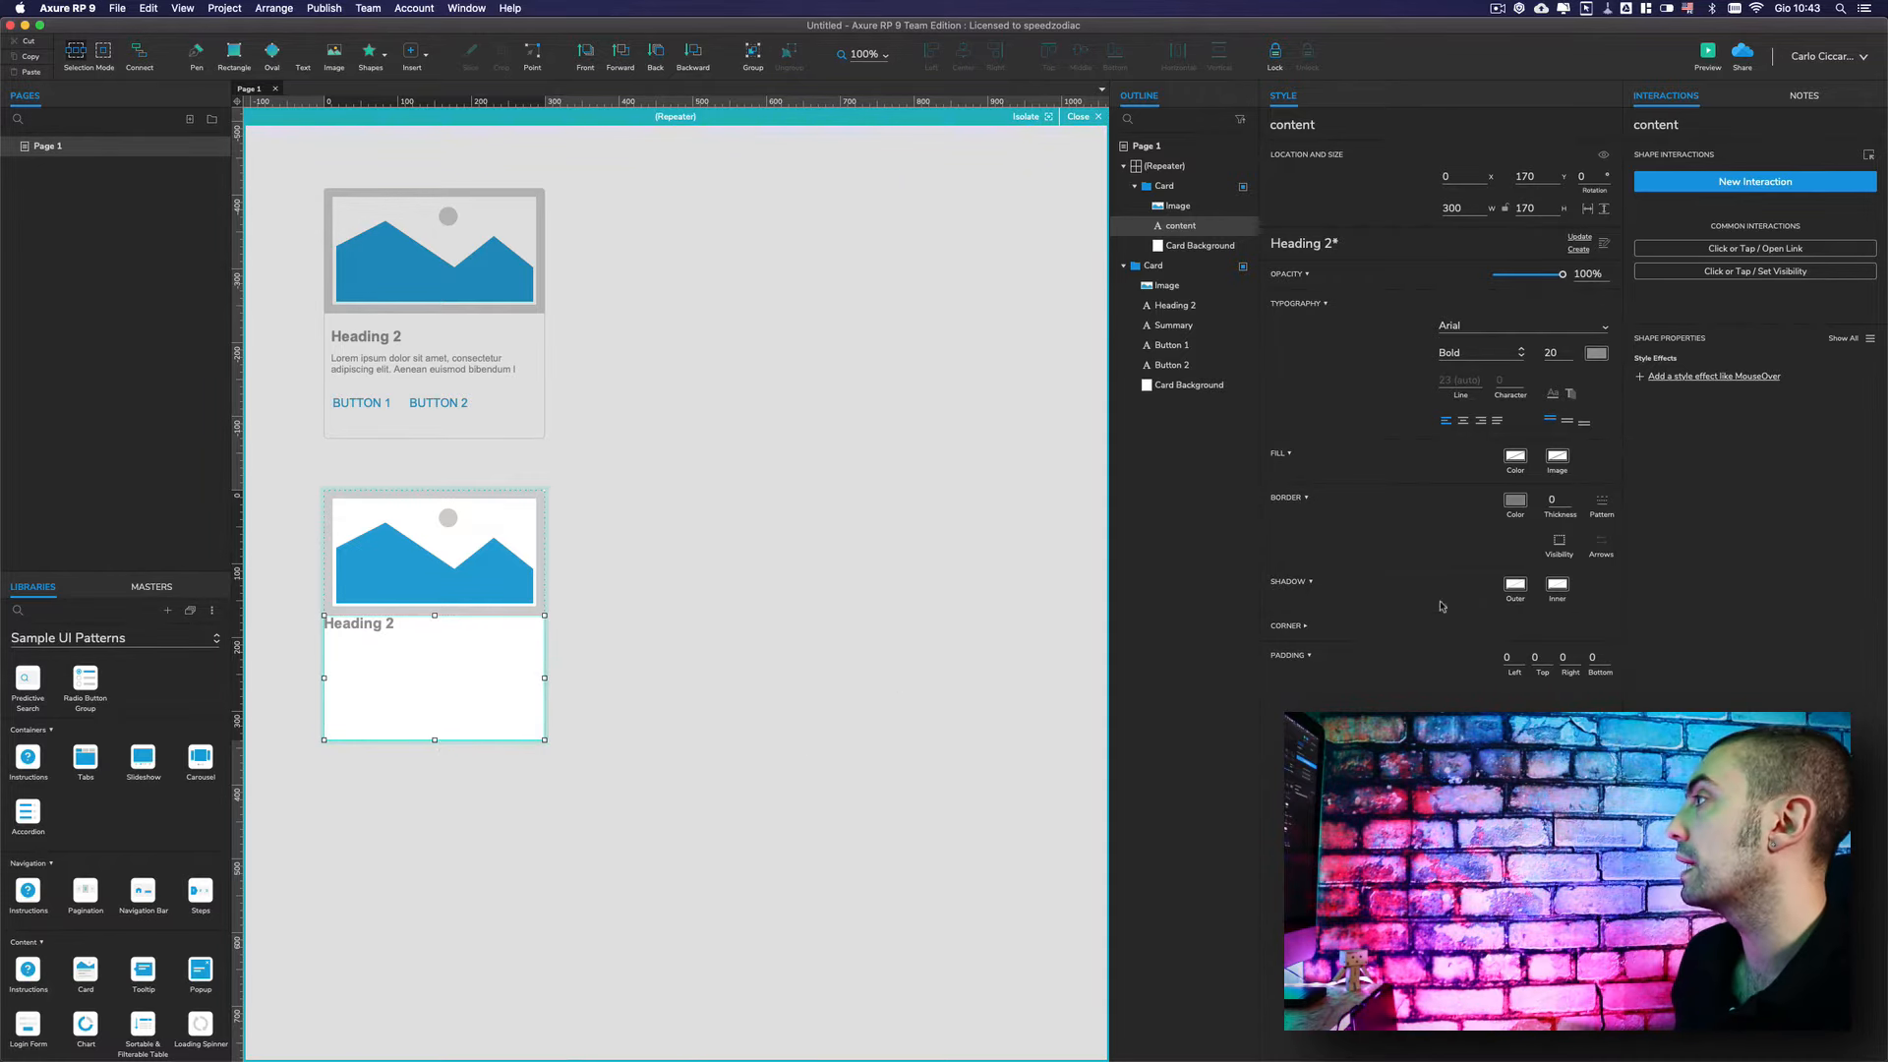
- Set the content heading's padding to 16 on all four sides and leave repeater editing
left_click(1507, 656)
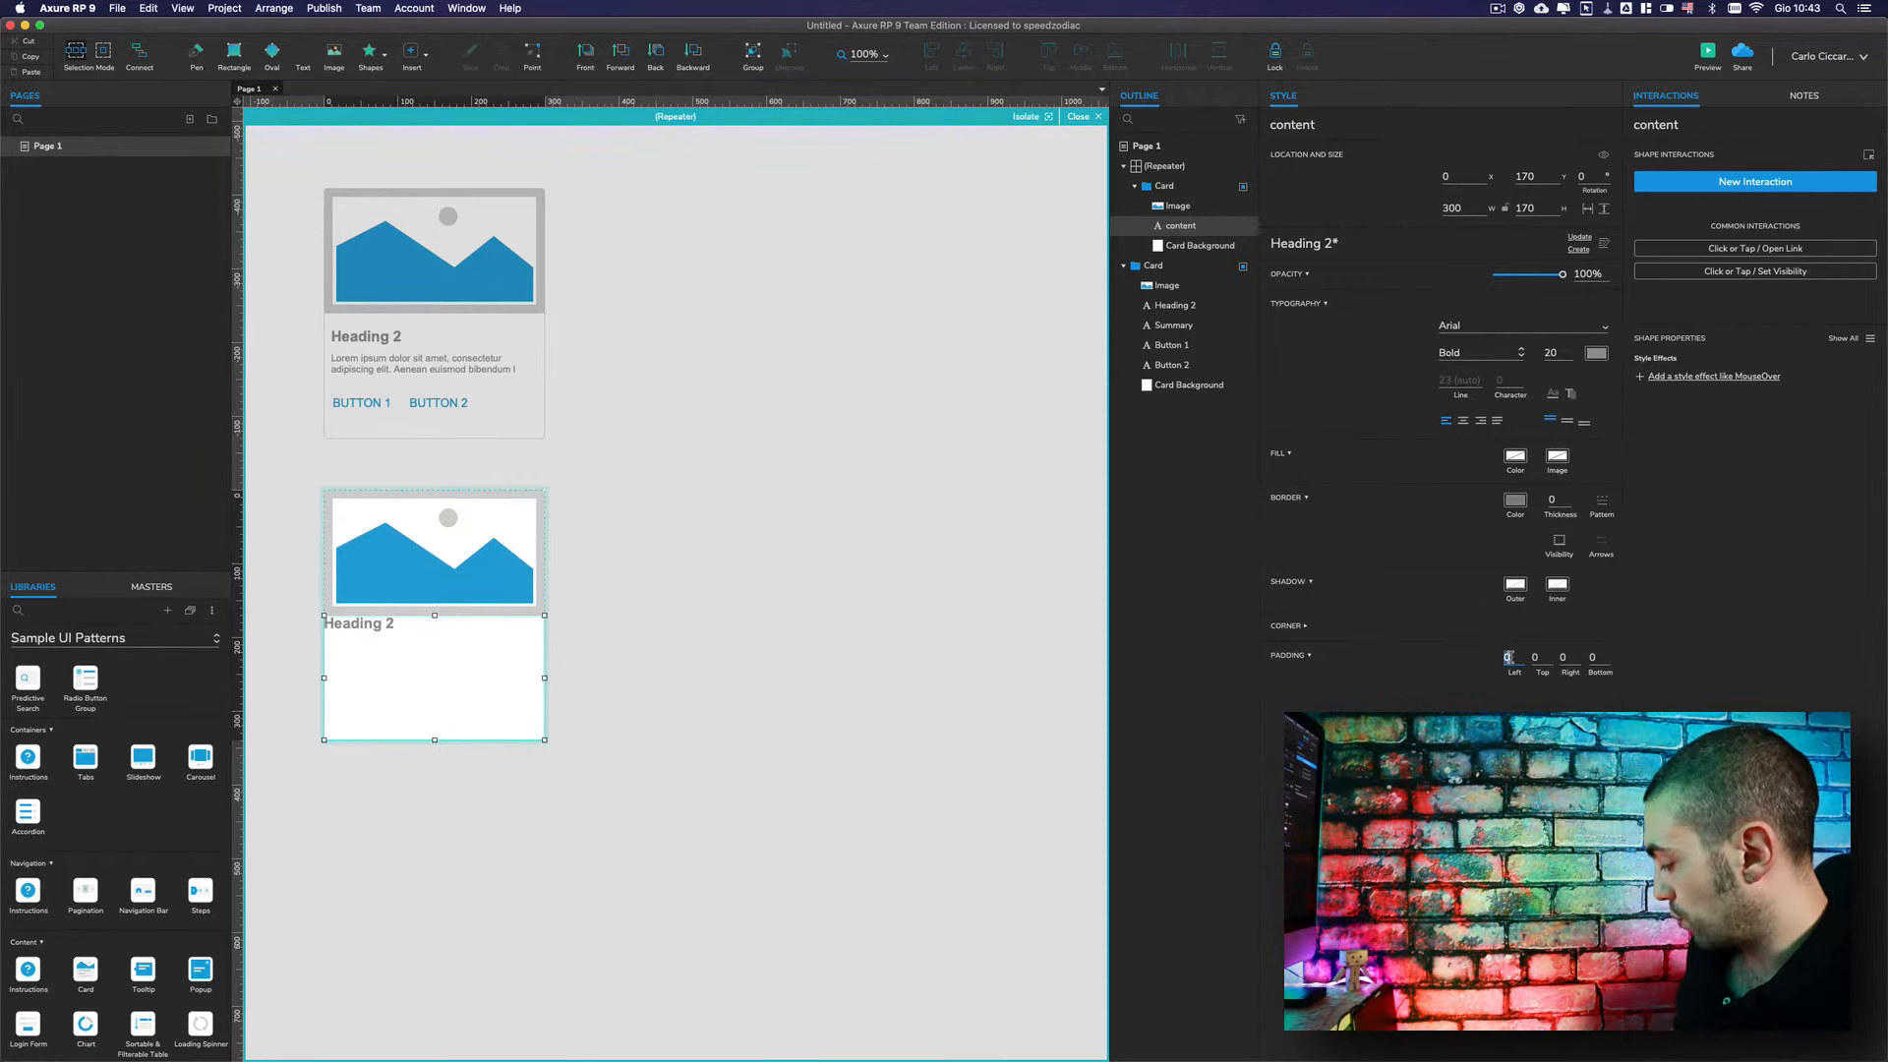
type("1616")
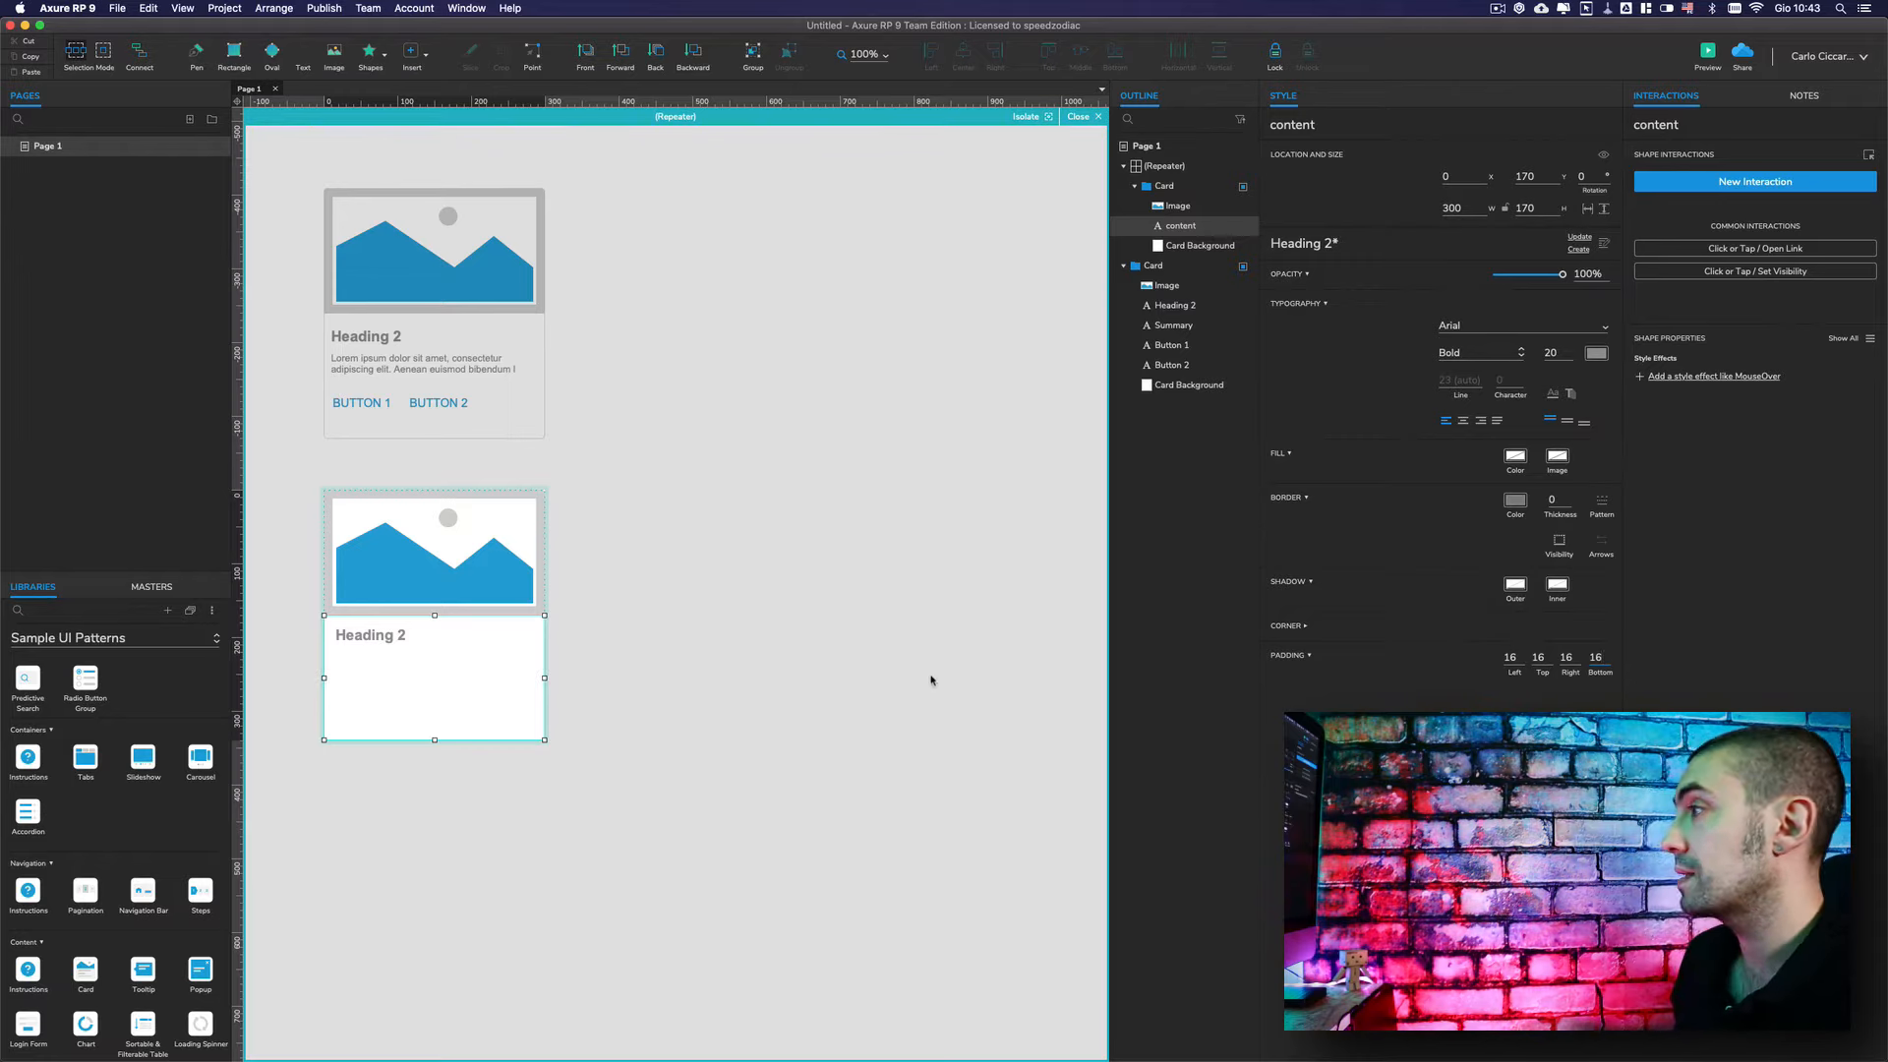
double_click(712, 661)
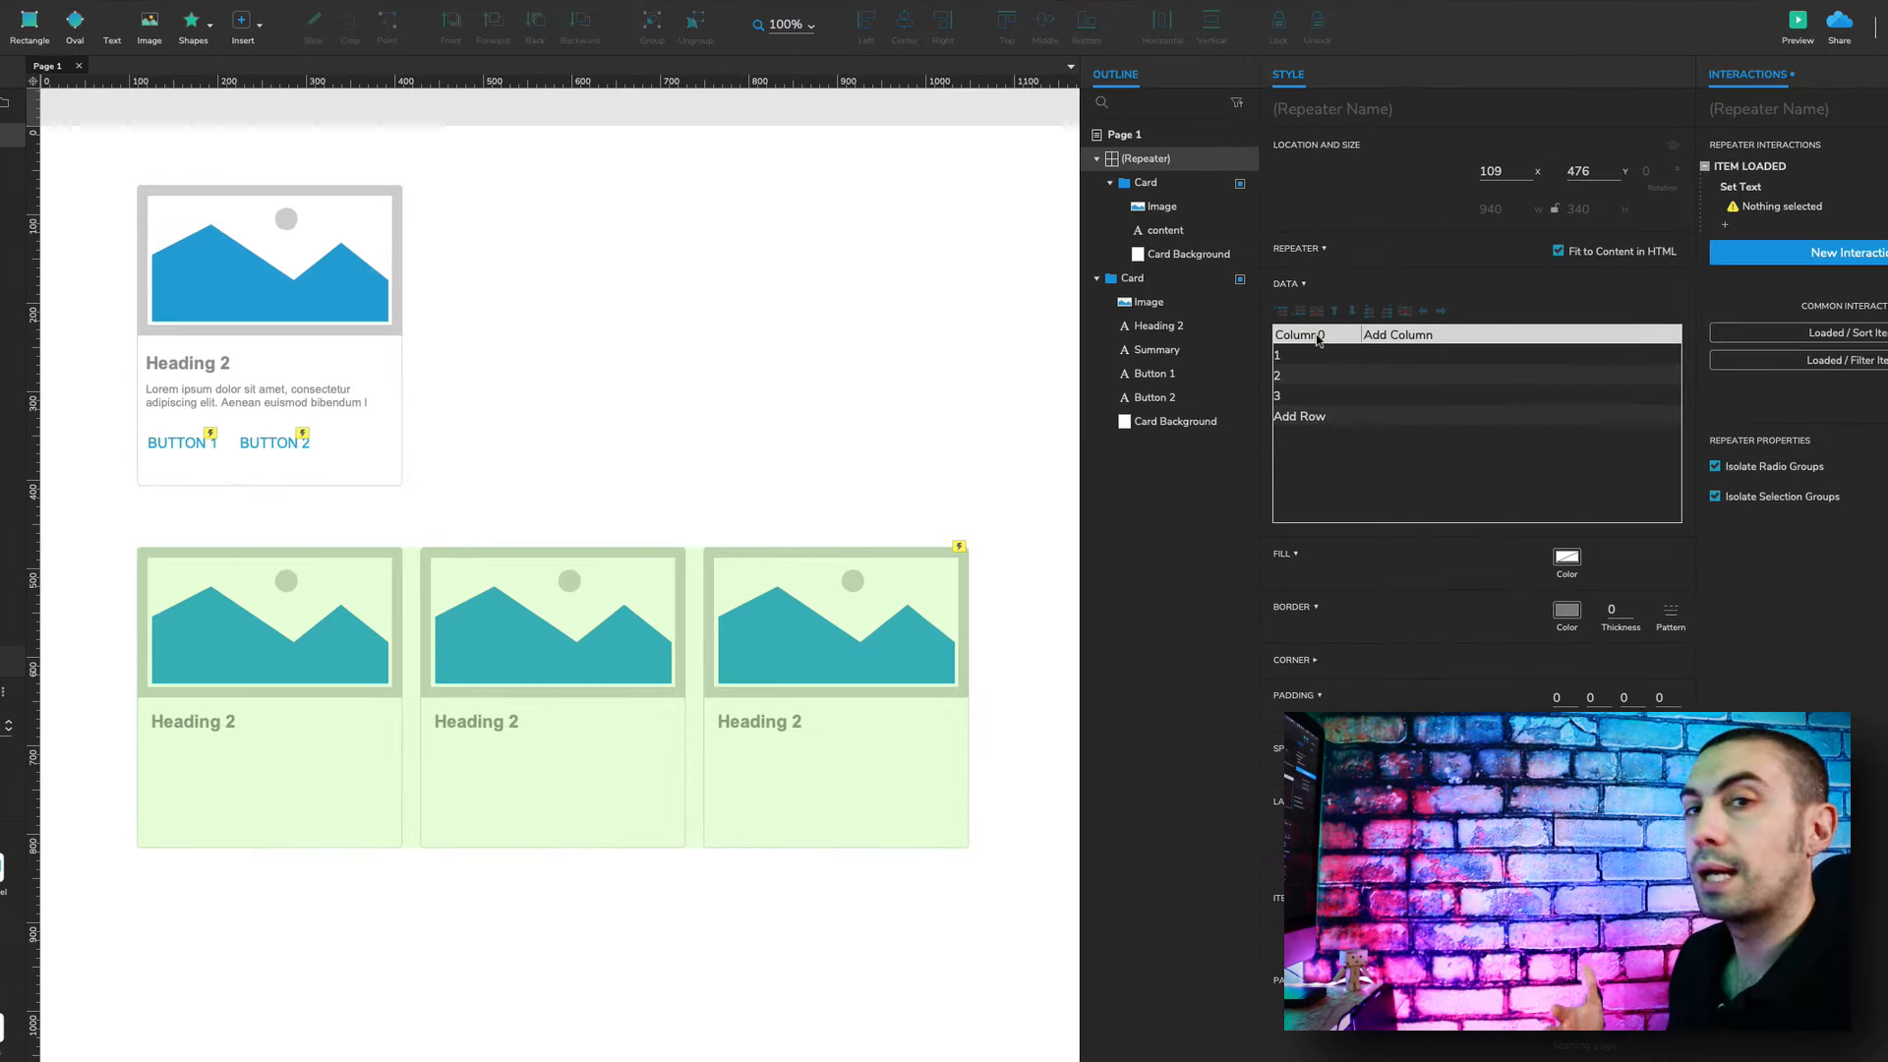
- Rename the repeater's first data column to Item_name and add a second column named description
double_click(1318, 337)
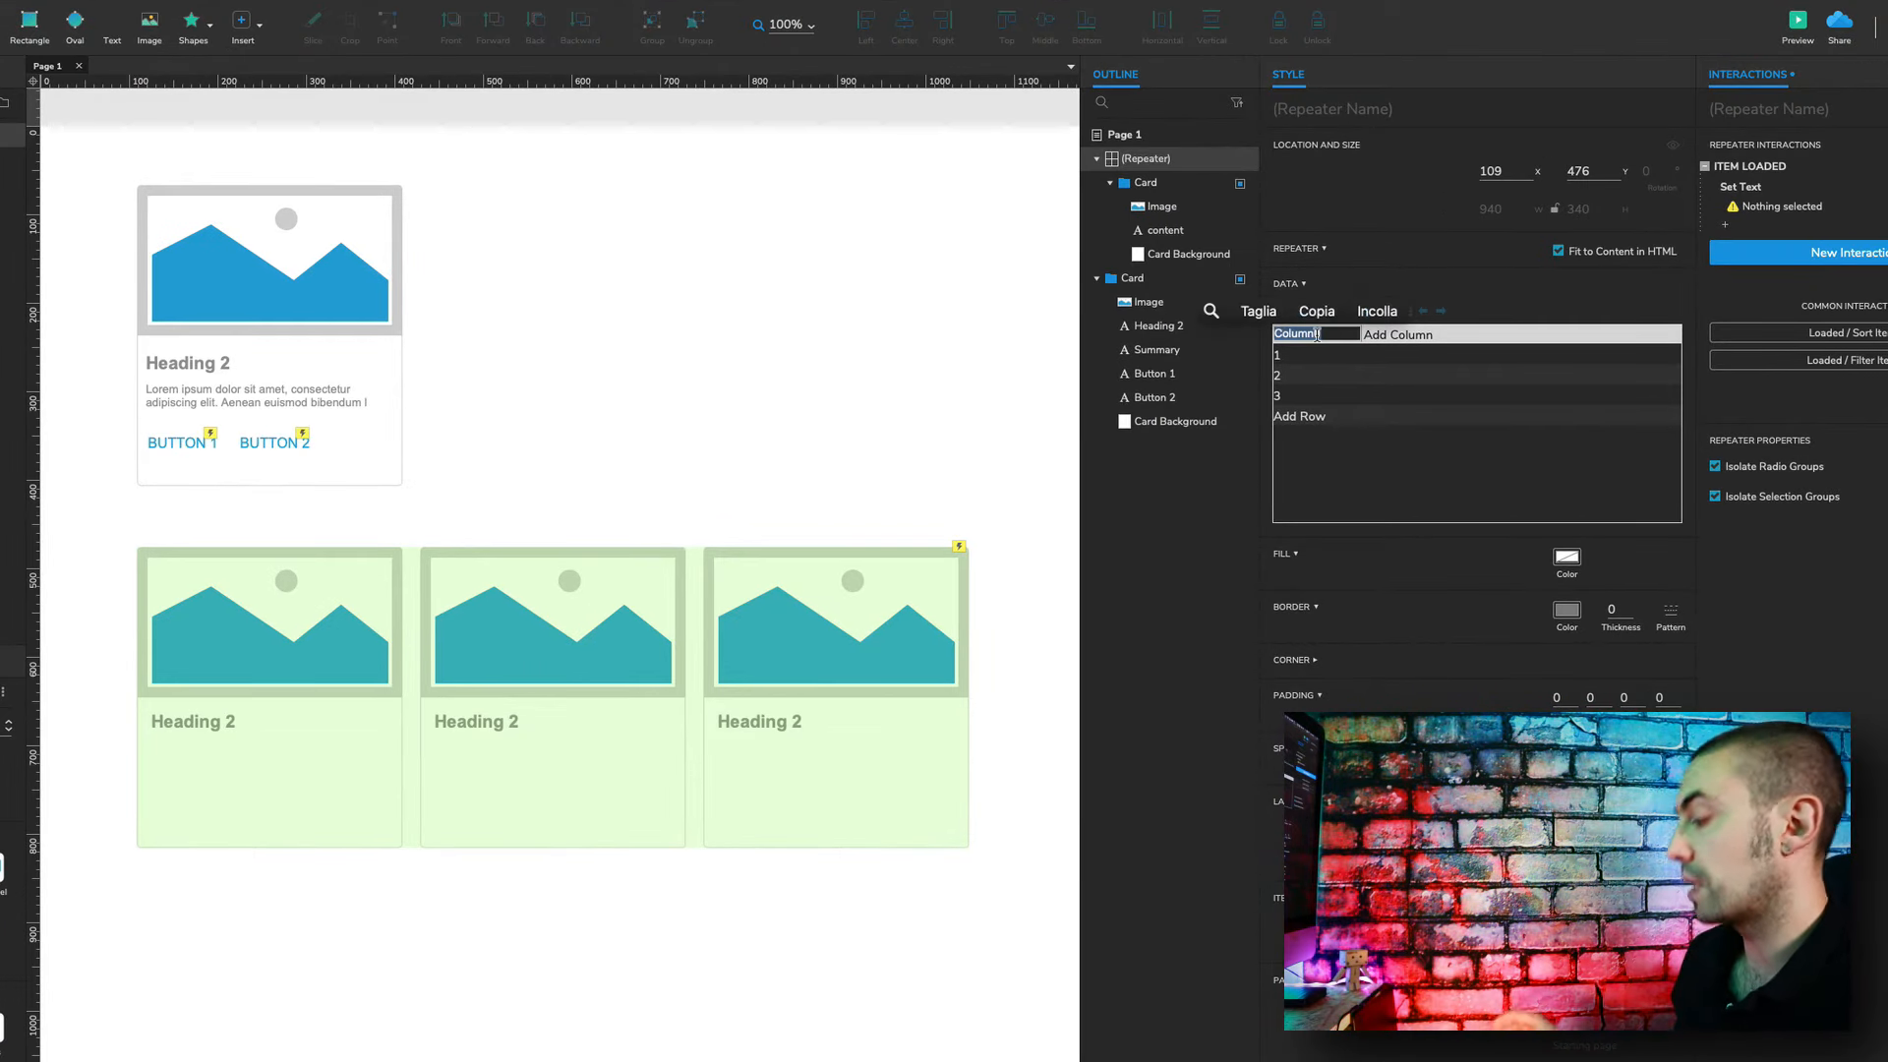
type("Item name")
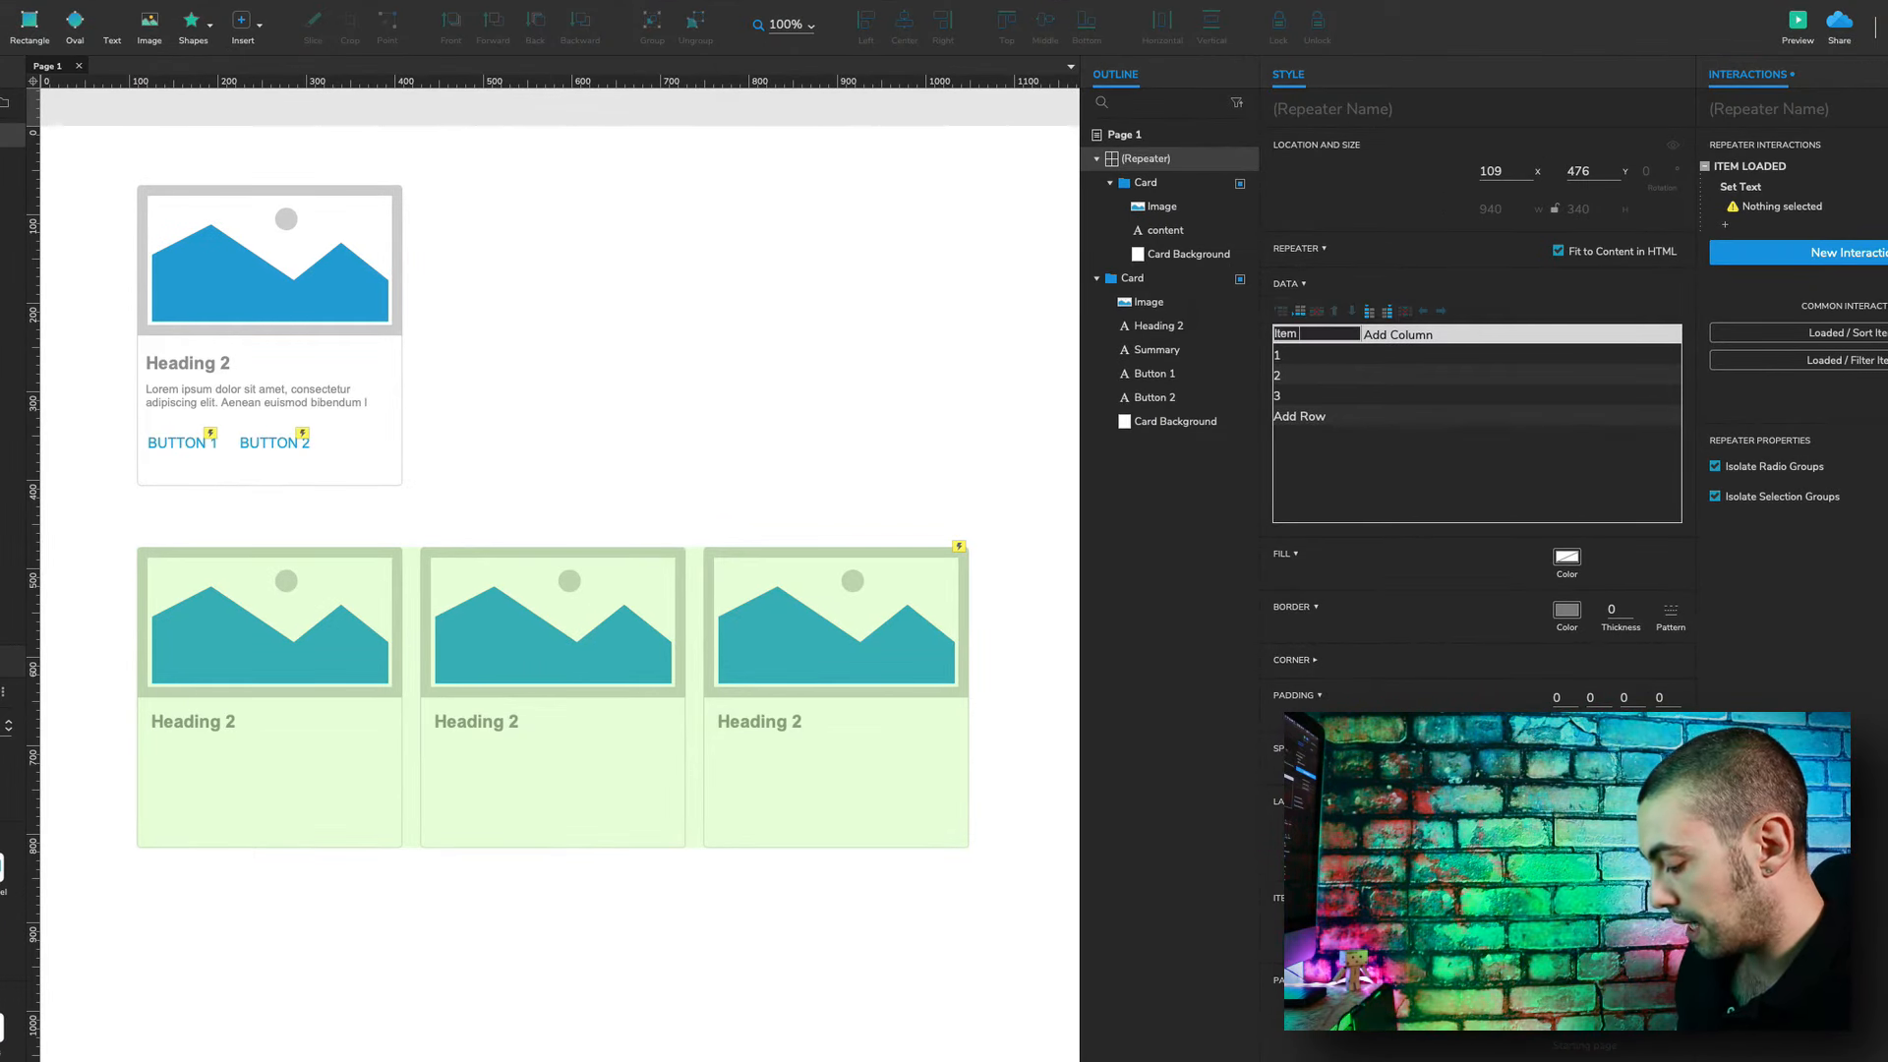
left_click(1390, 339)
double_click(1396, 338)
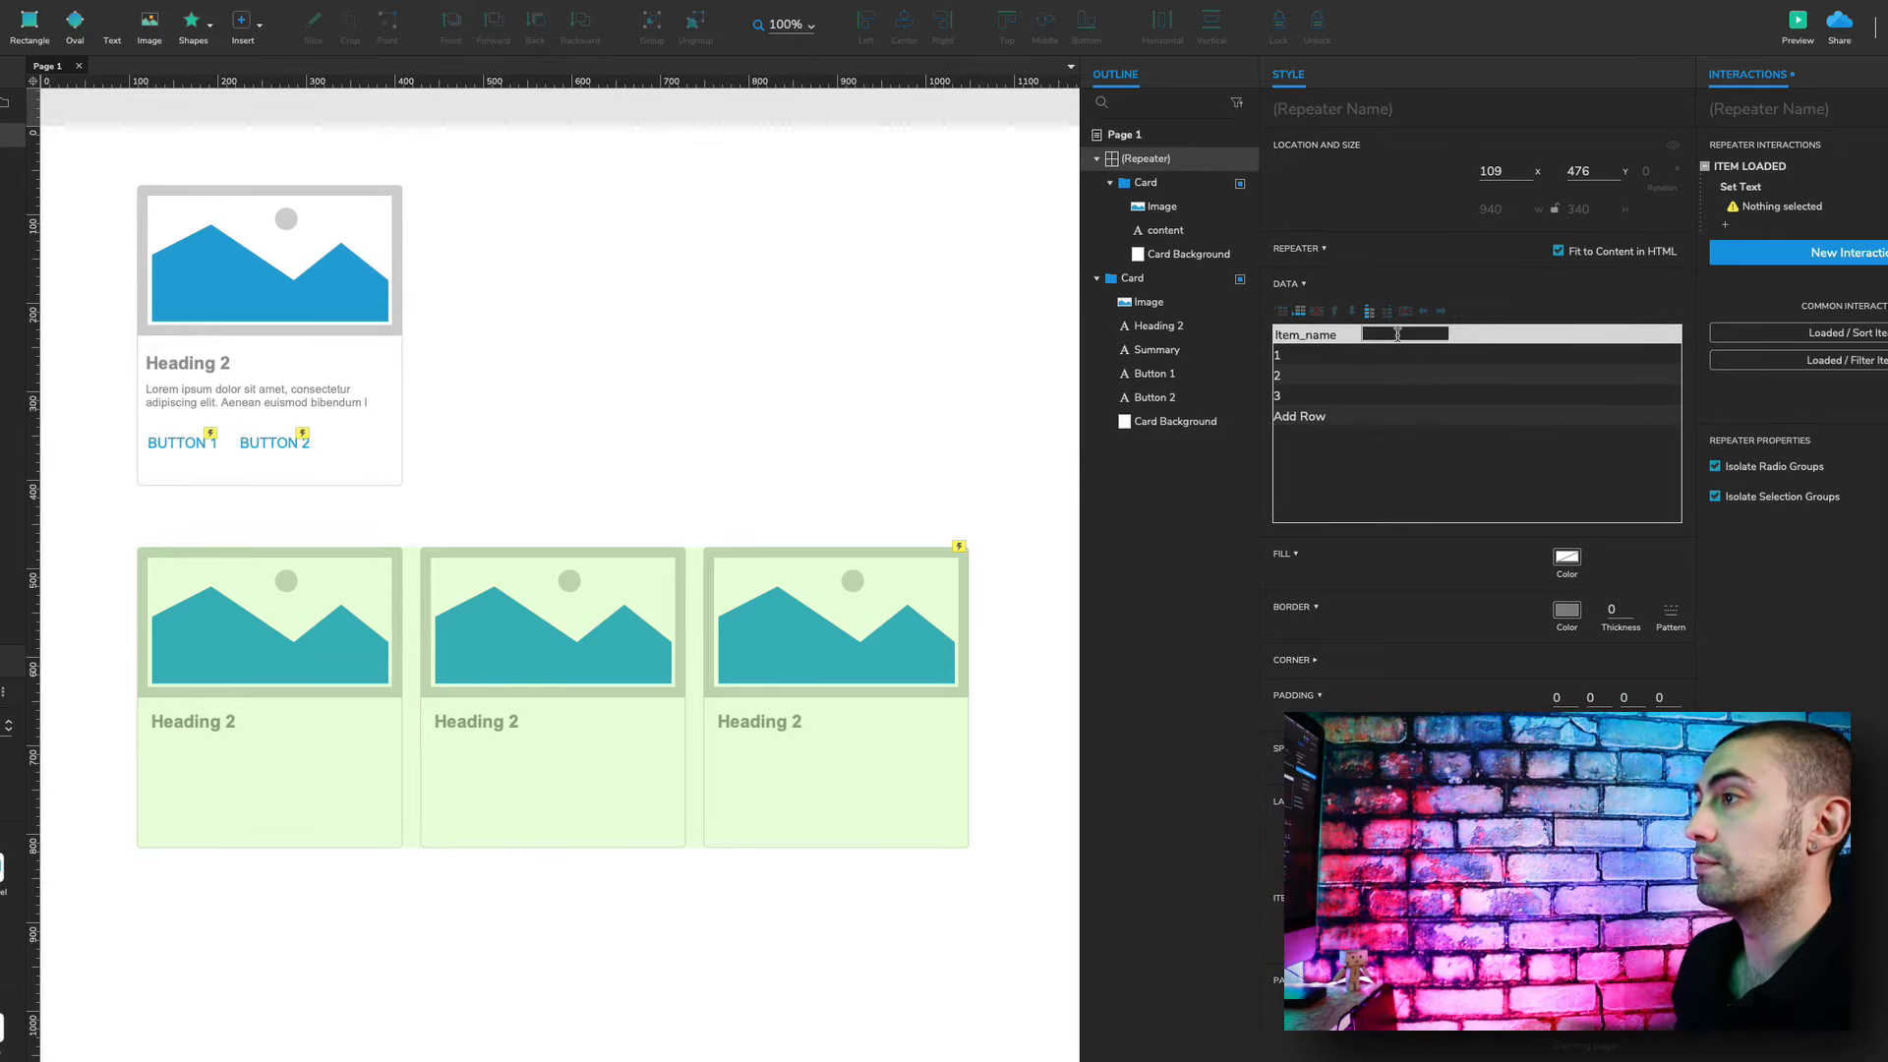
type("de")
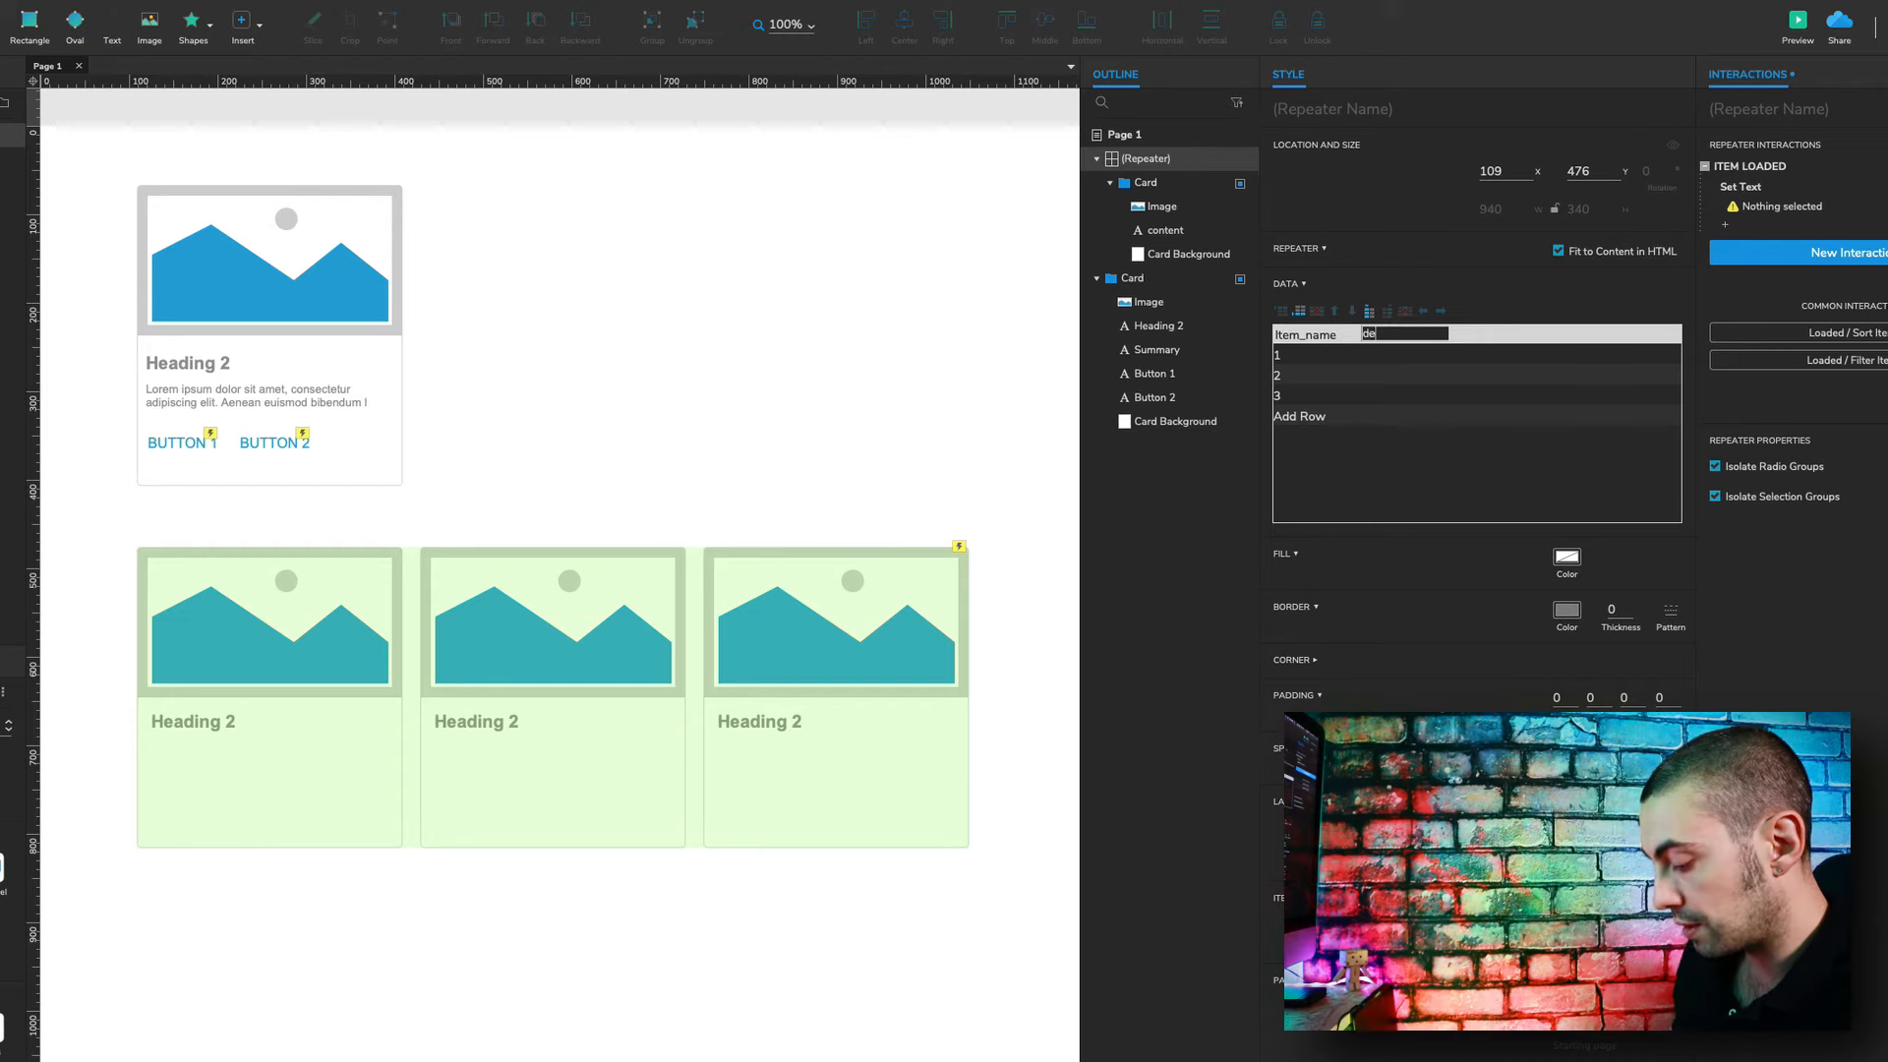
type("scription")
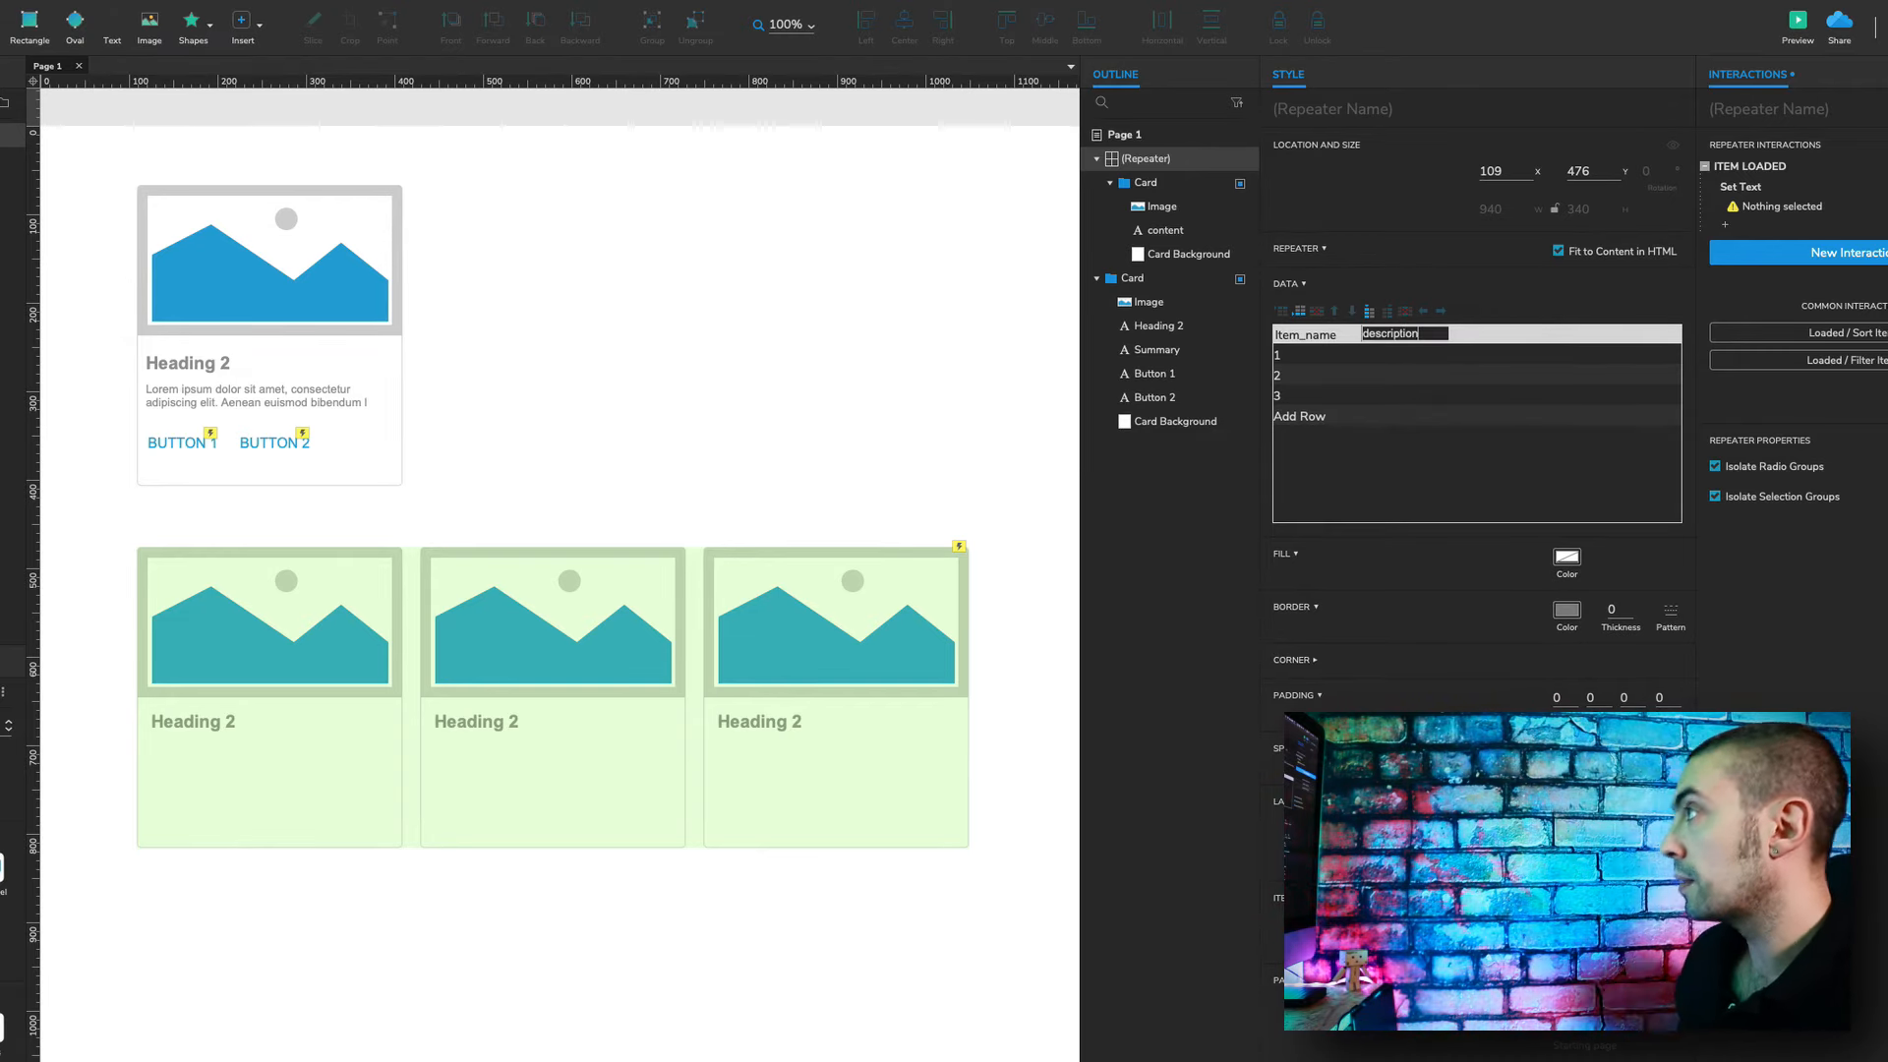
- Add a third data column named price and name the repeater's three items Shirt, Scarf and Python bag
double_click(1483, 335)
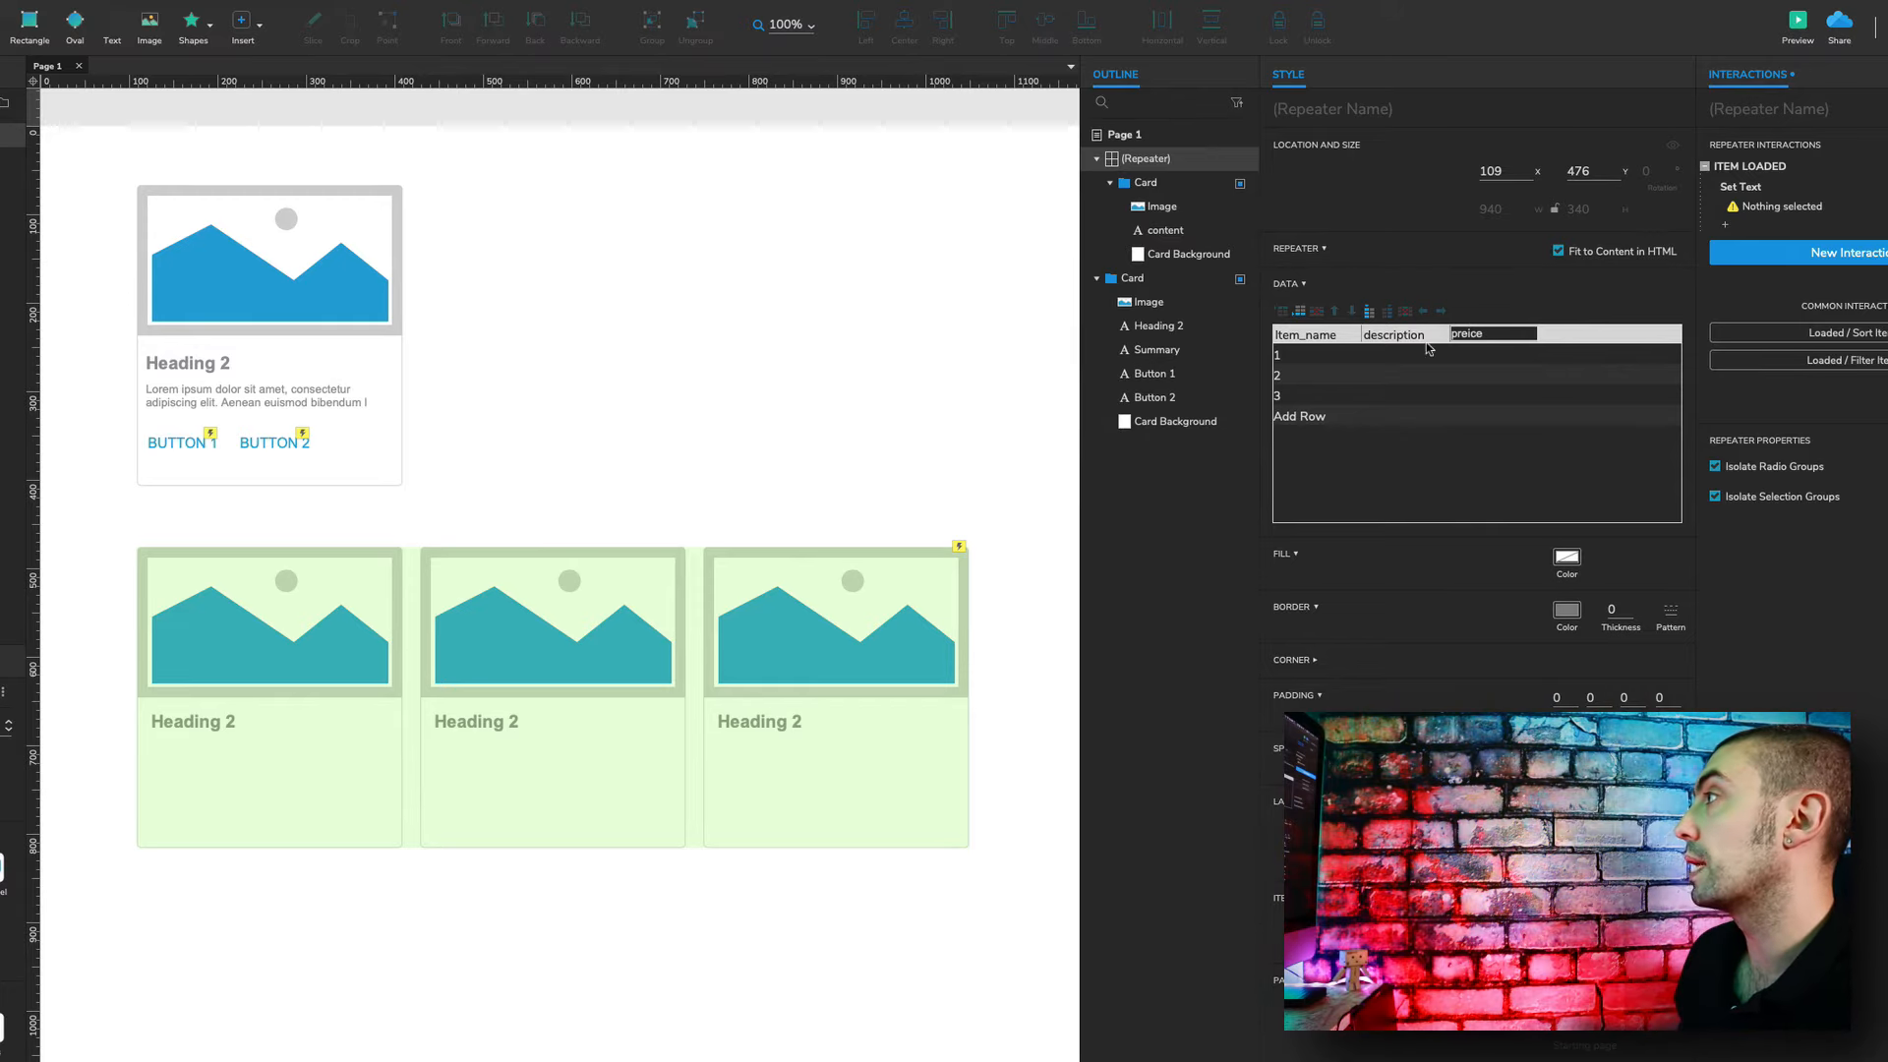
type("price")
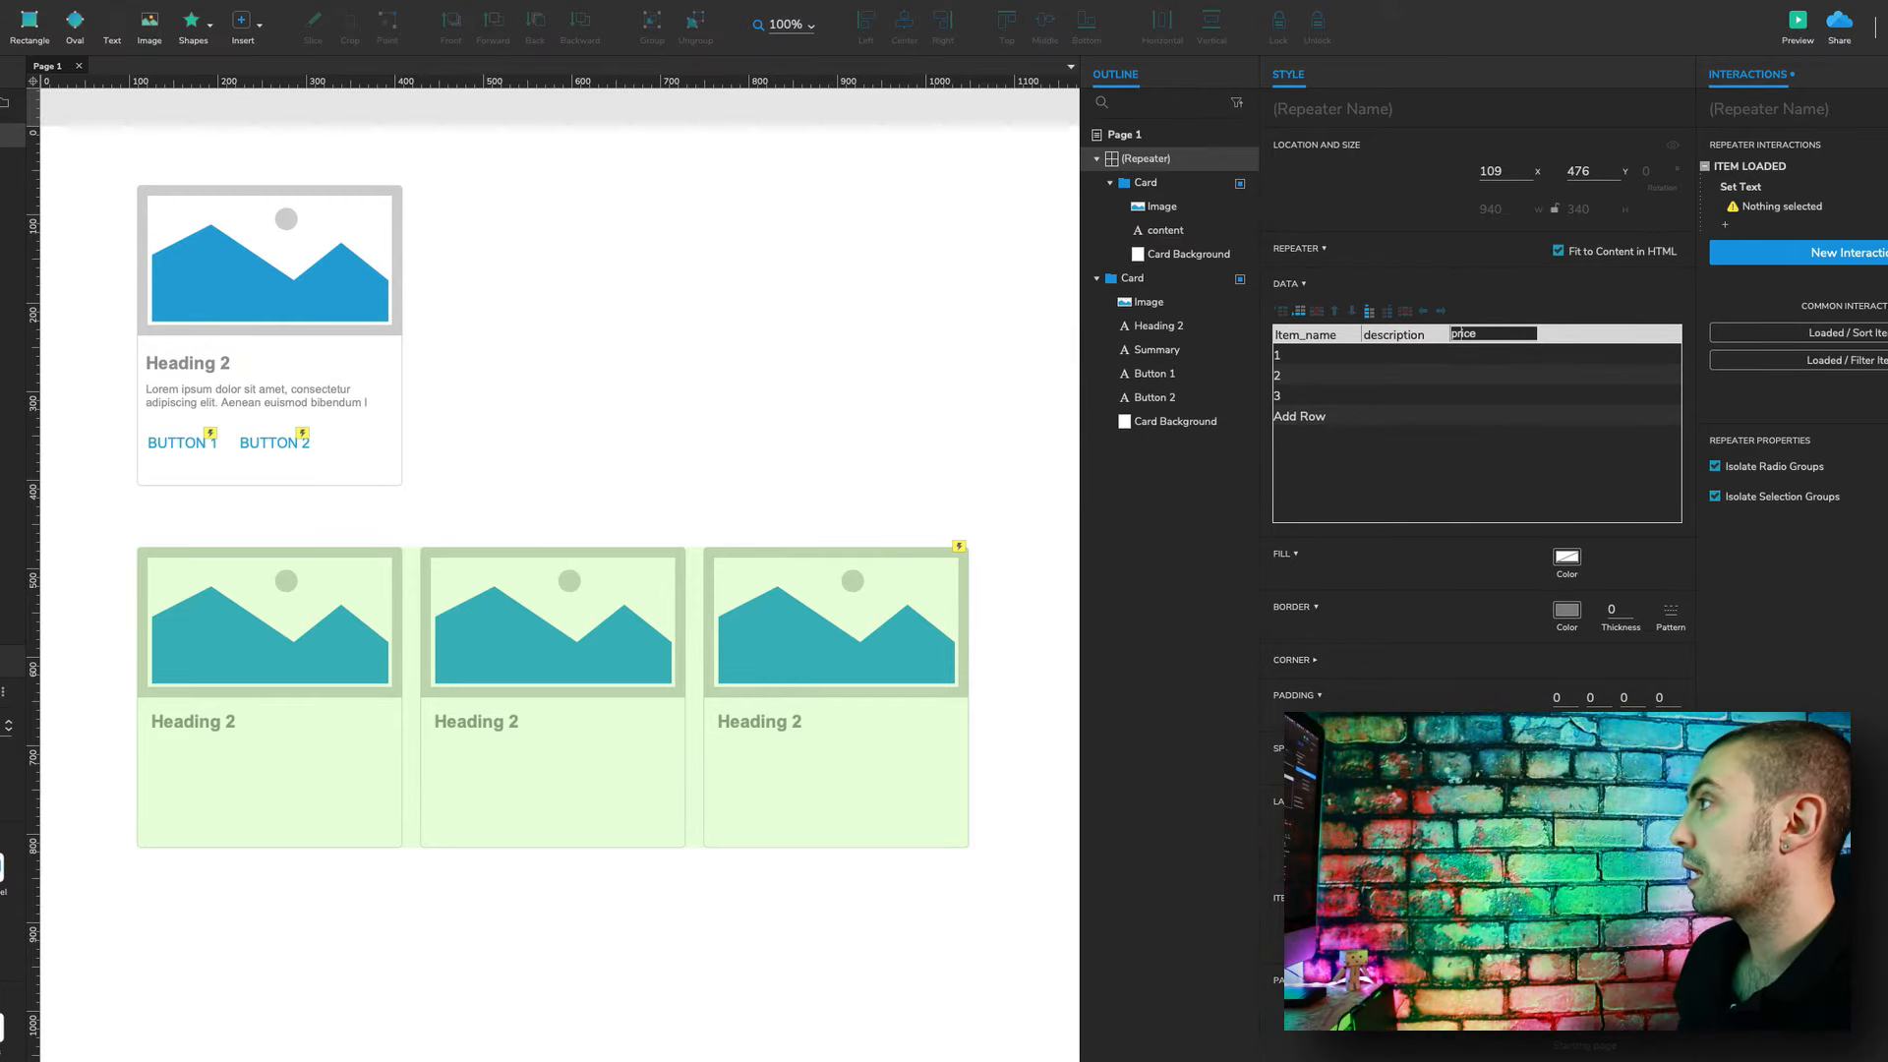
double_click(1320, 356)
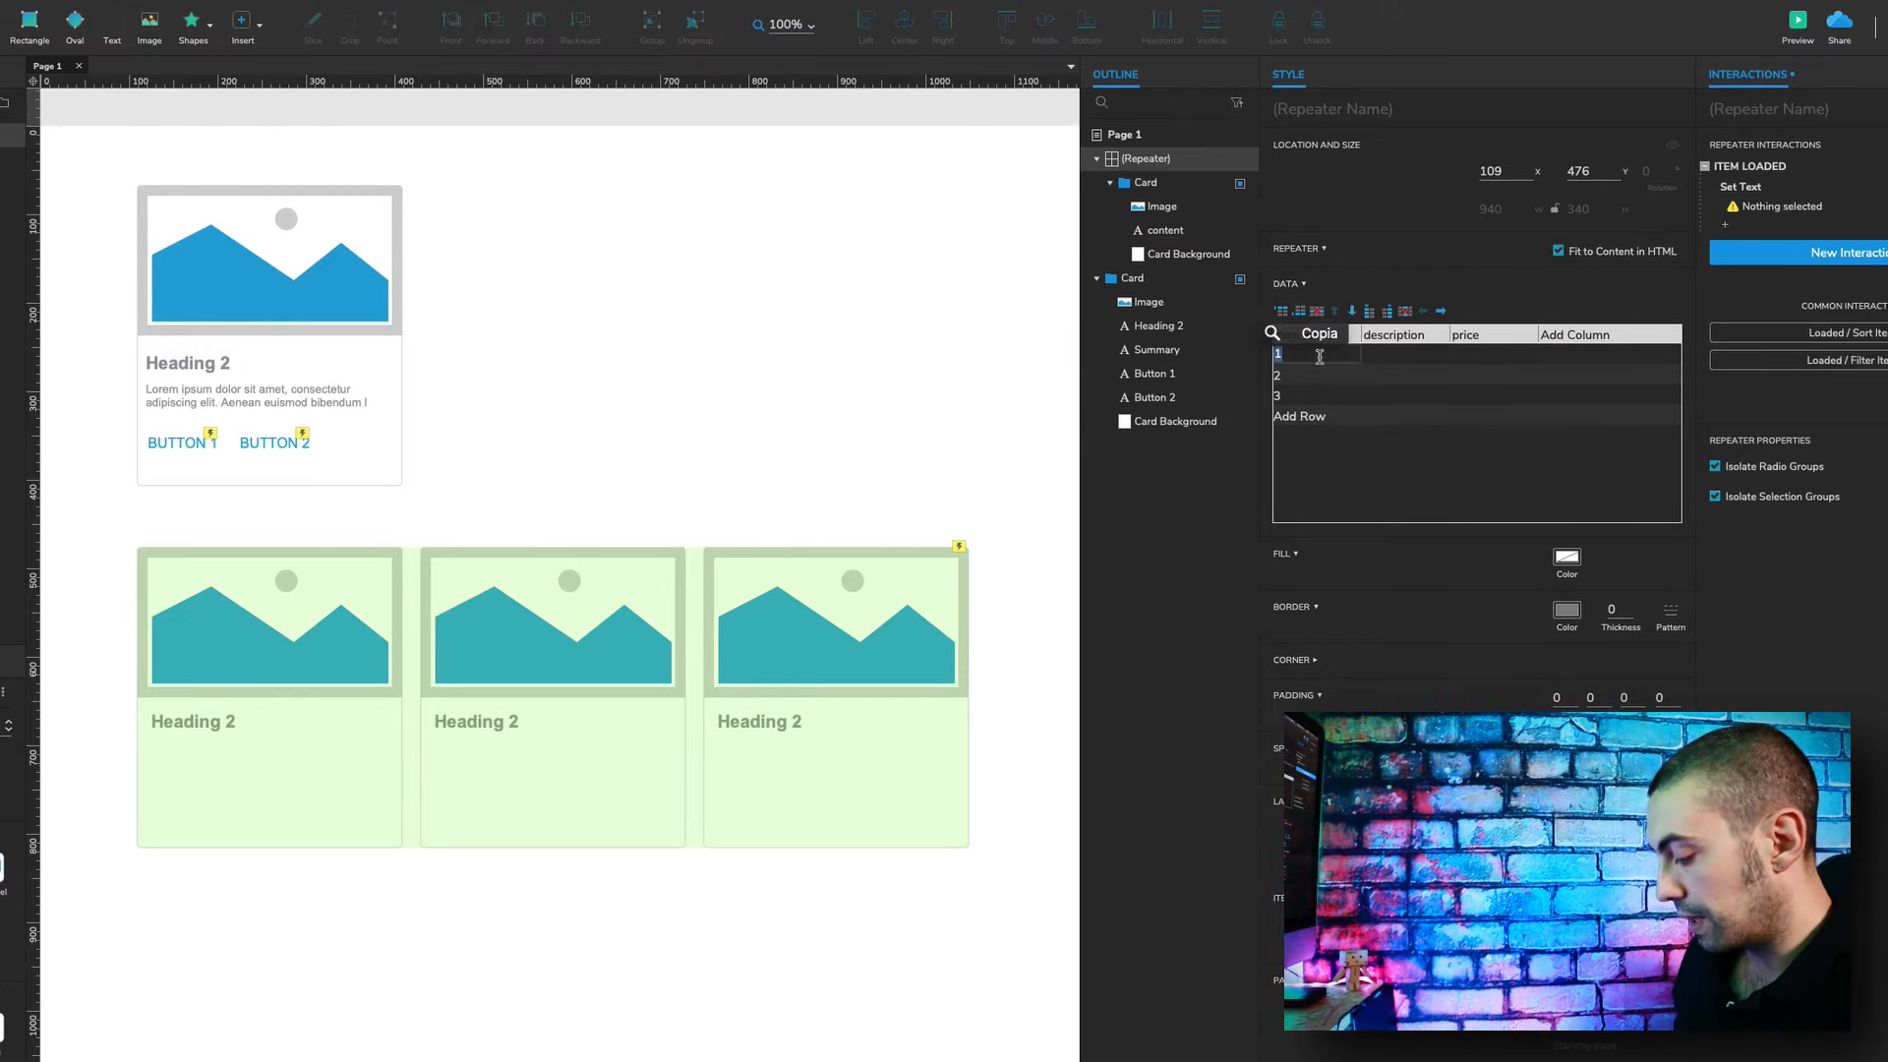
type("Shirt")
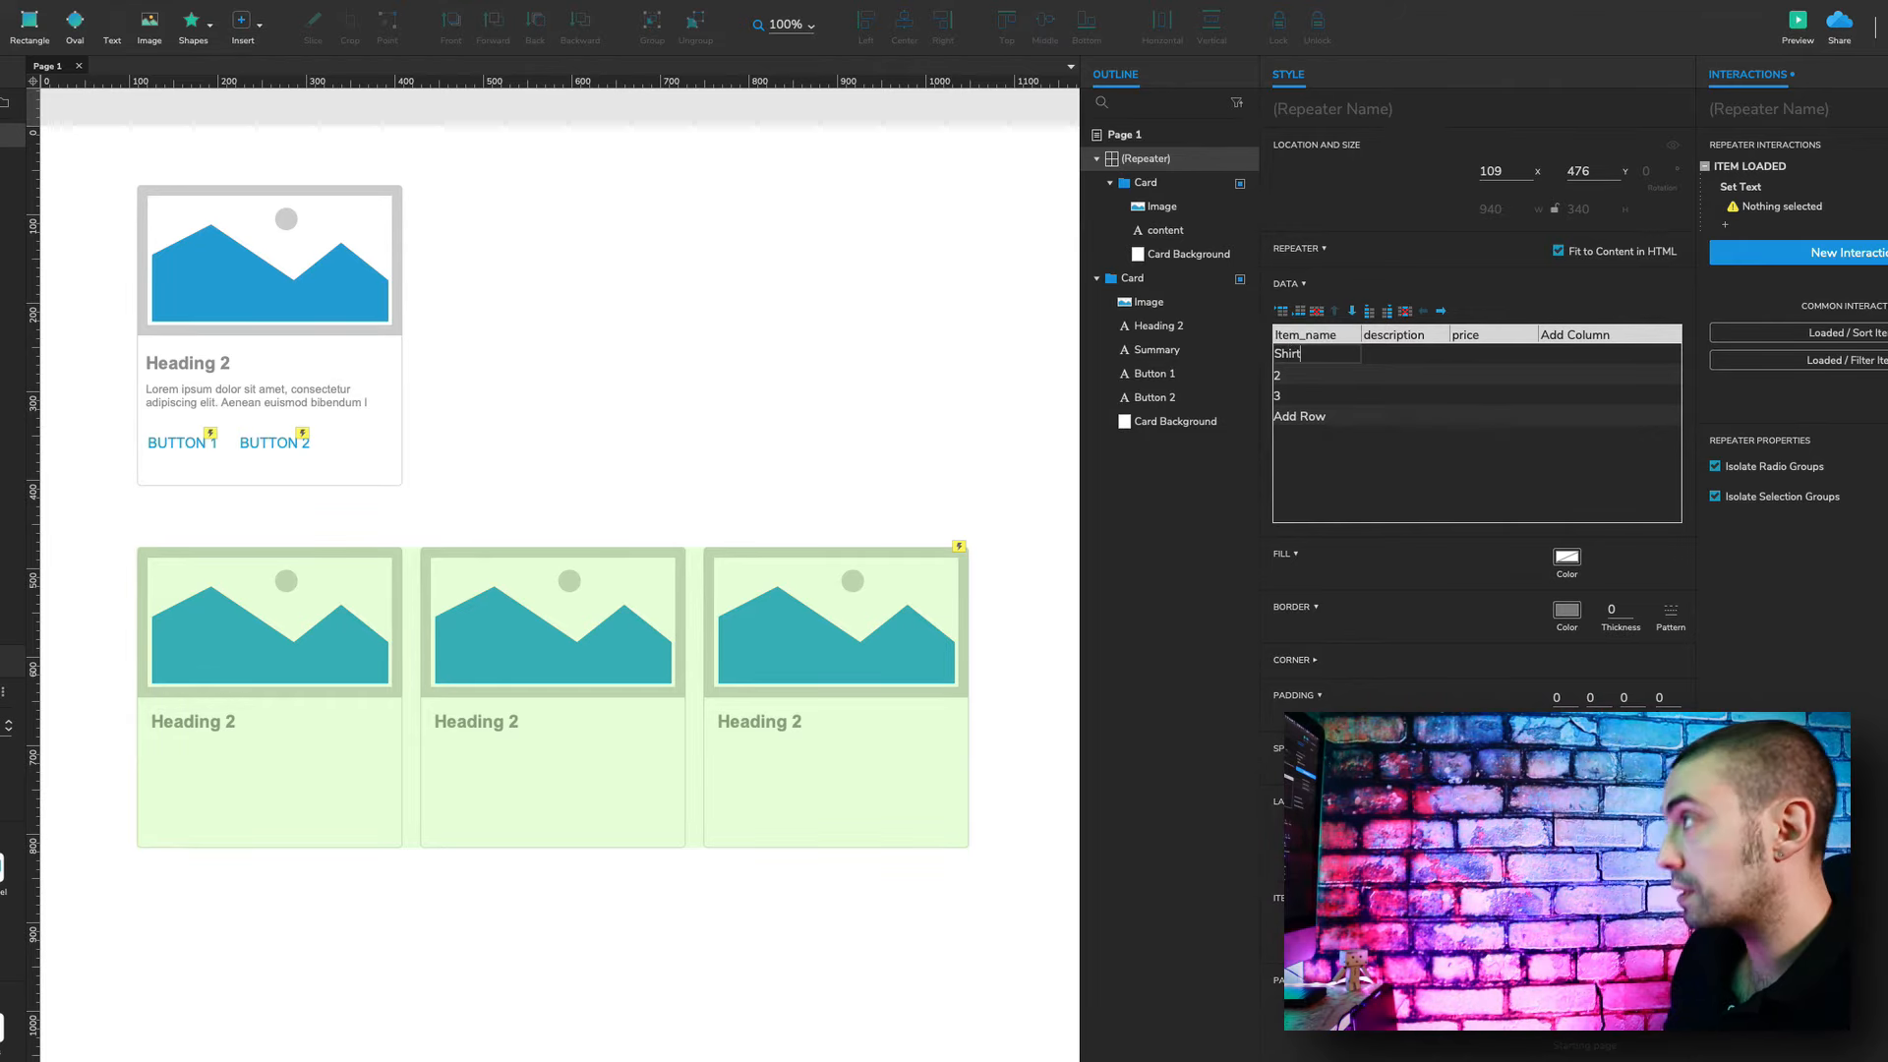
double_click(1315, 373)
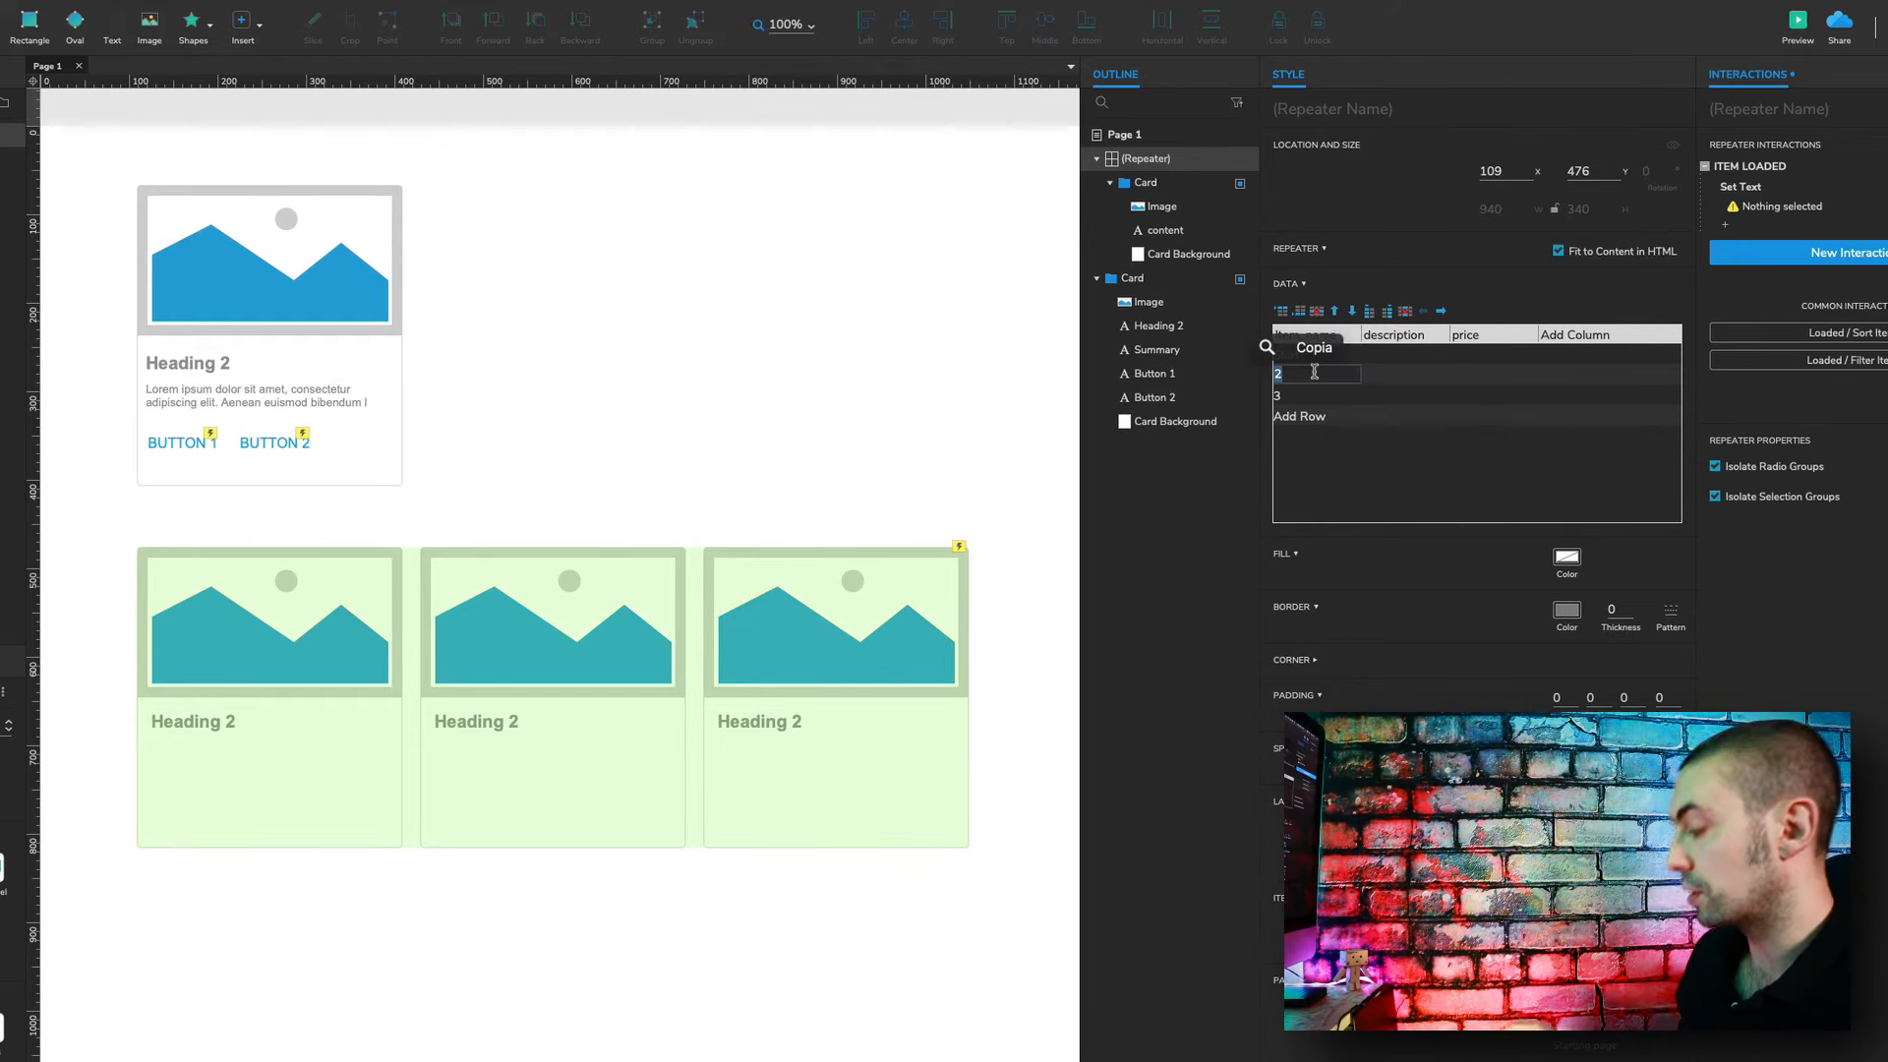
type("Scarf")
double_click(1315, 396)
type("Python")
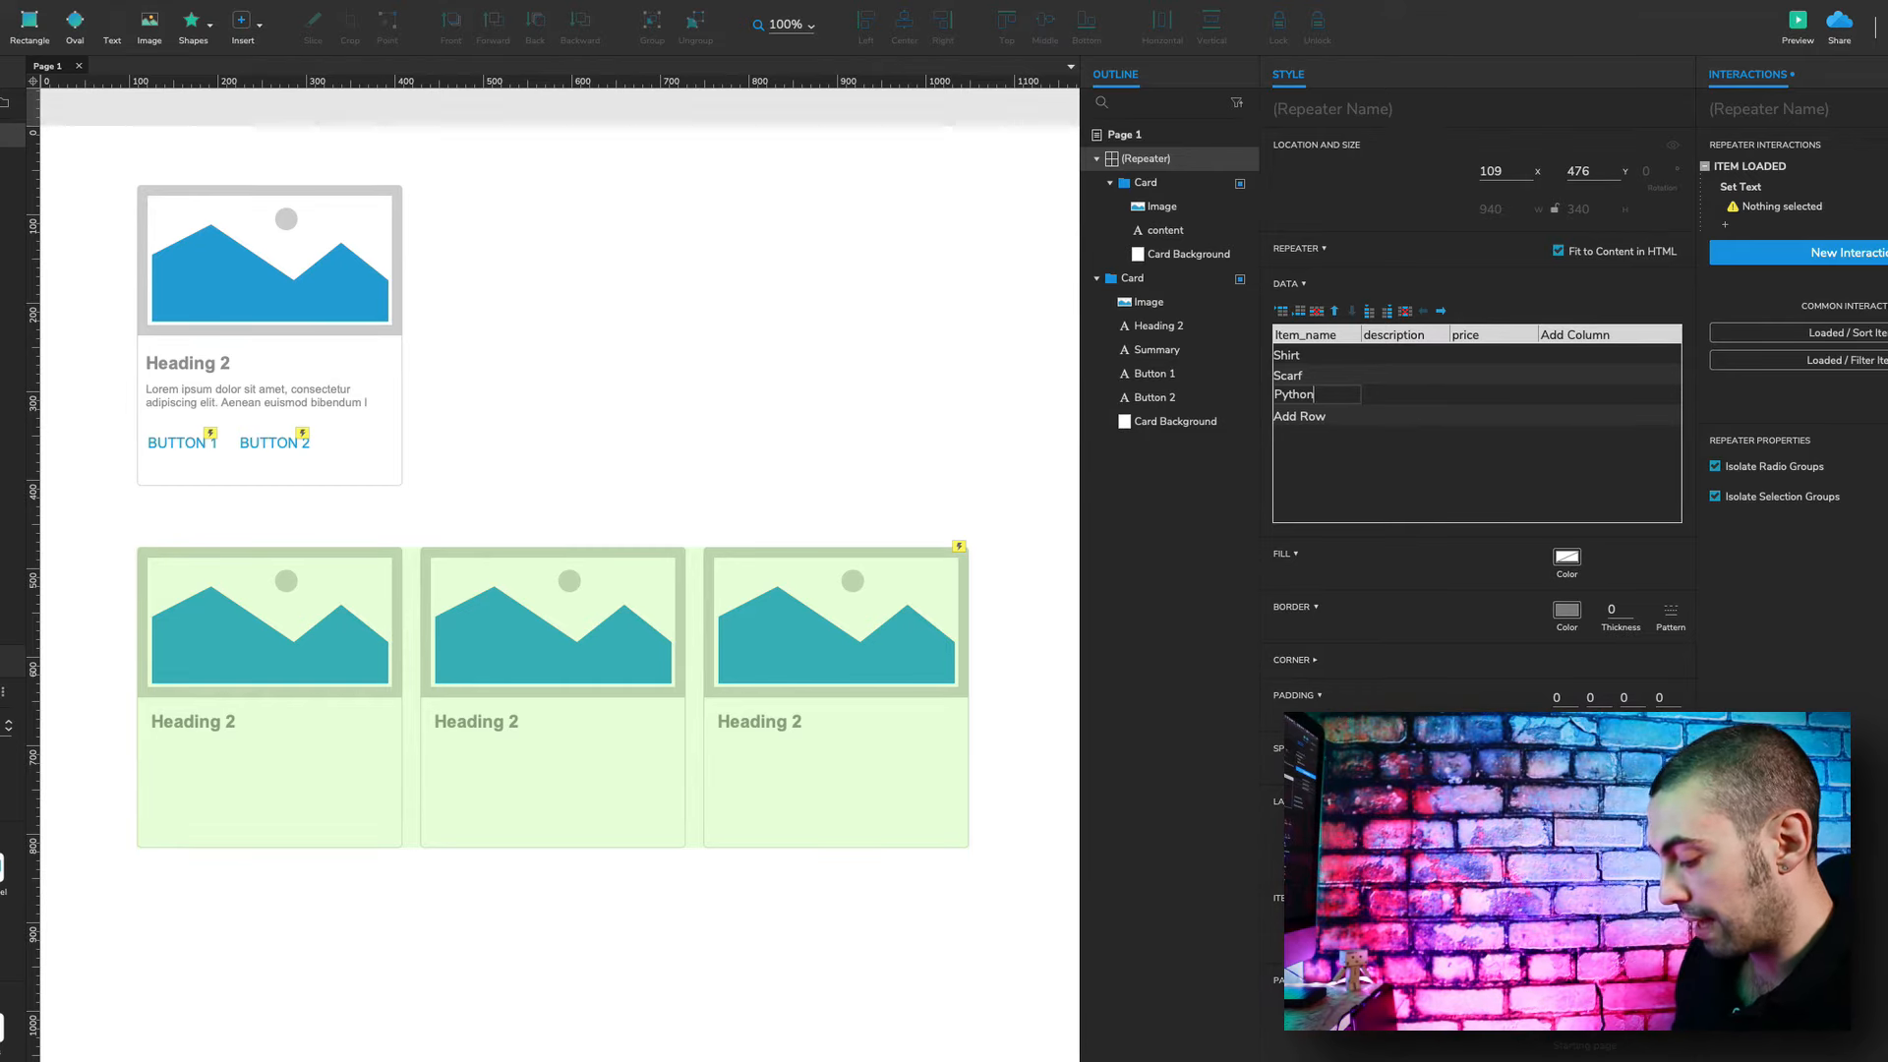
type(" bag")
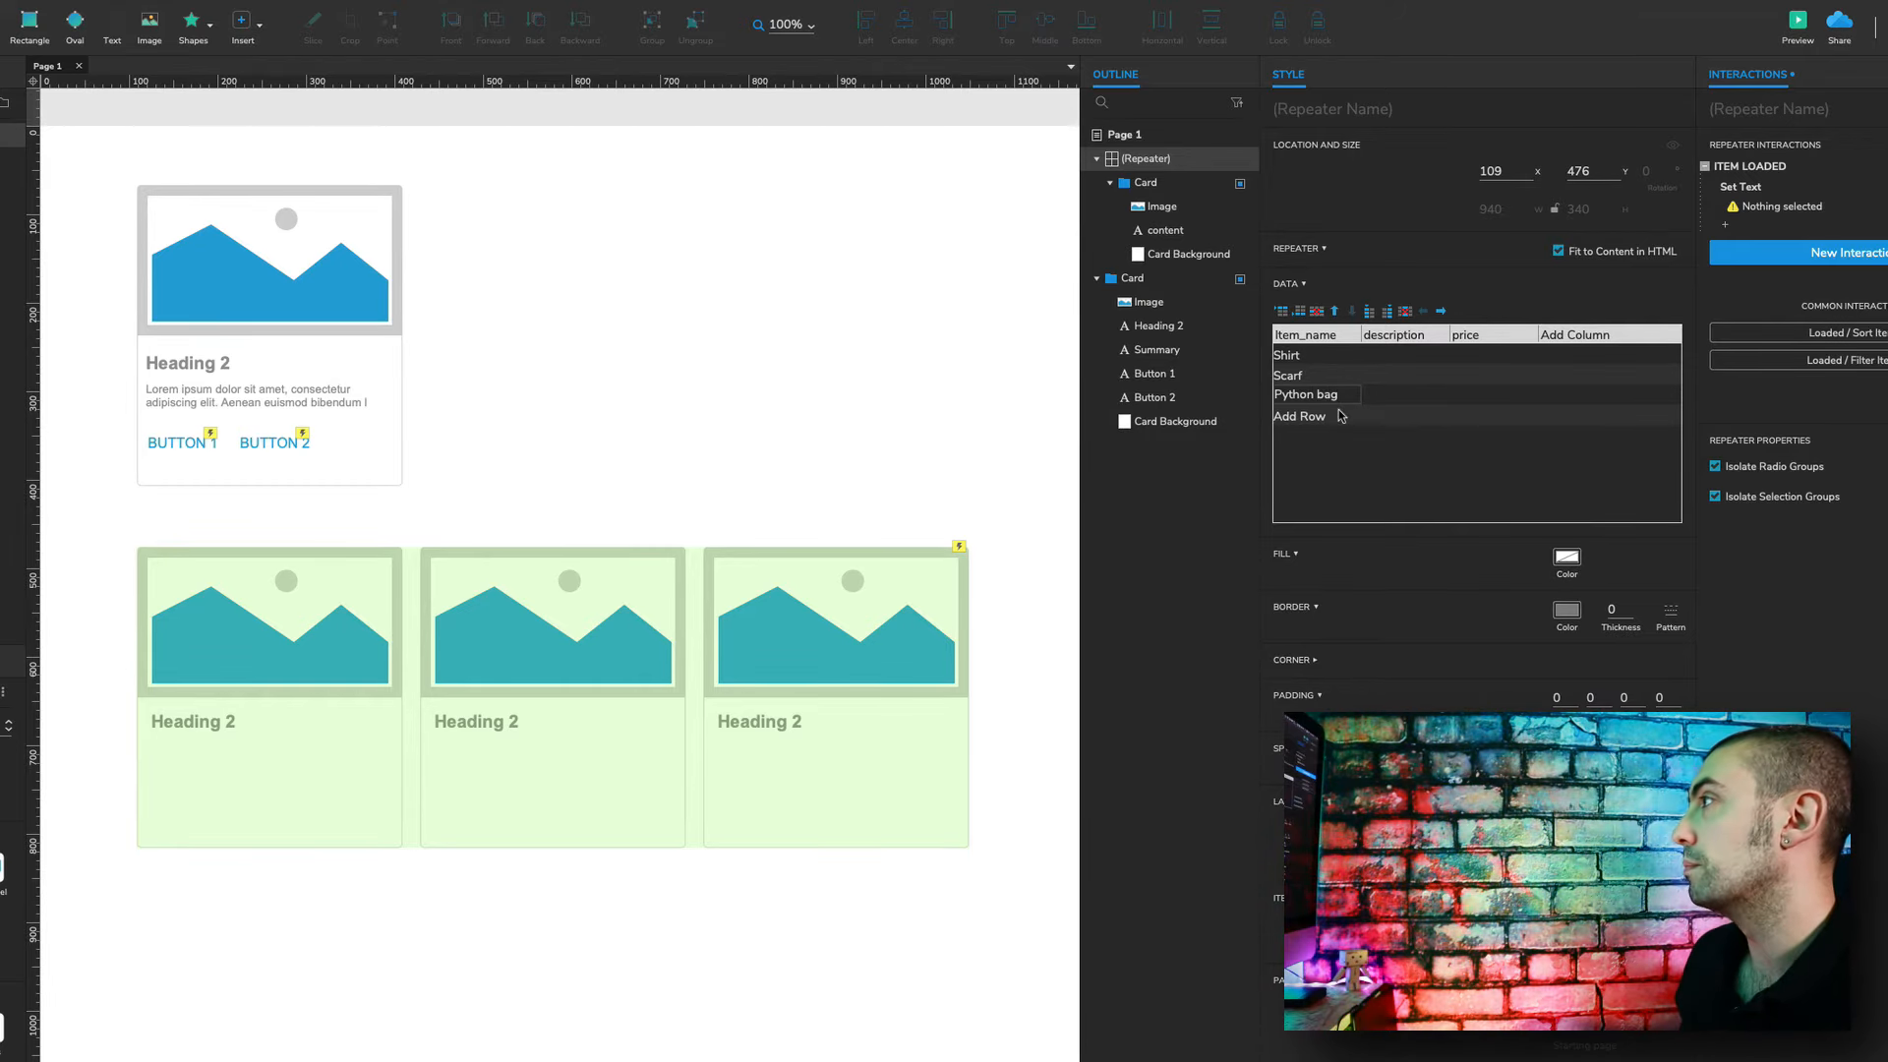
- Fill the description column of all three rows with "Lorem ipsum dolor sit amet cogito ergo sum"
double_click(1414, 353)
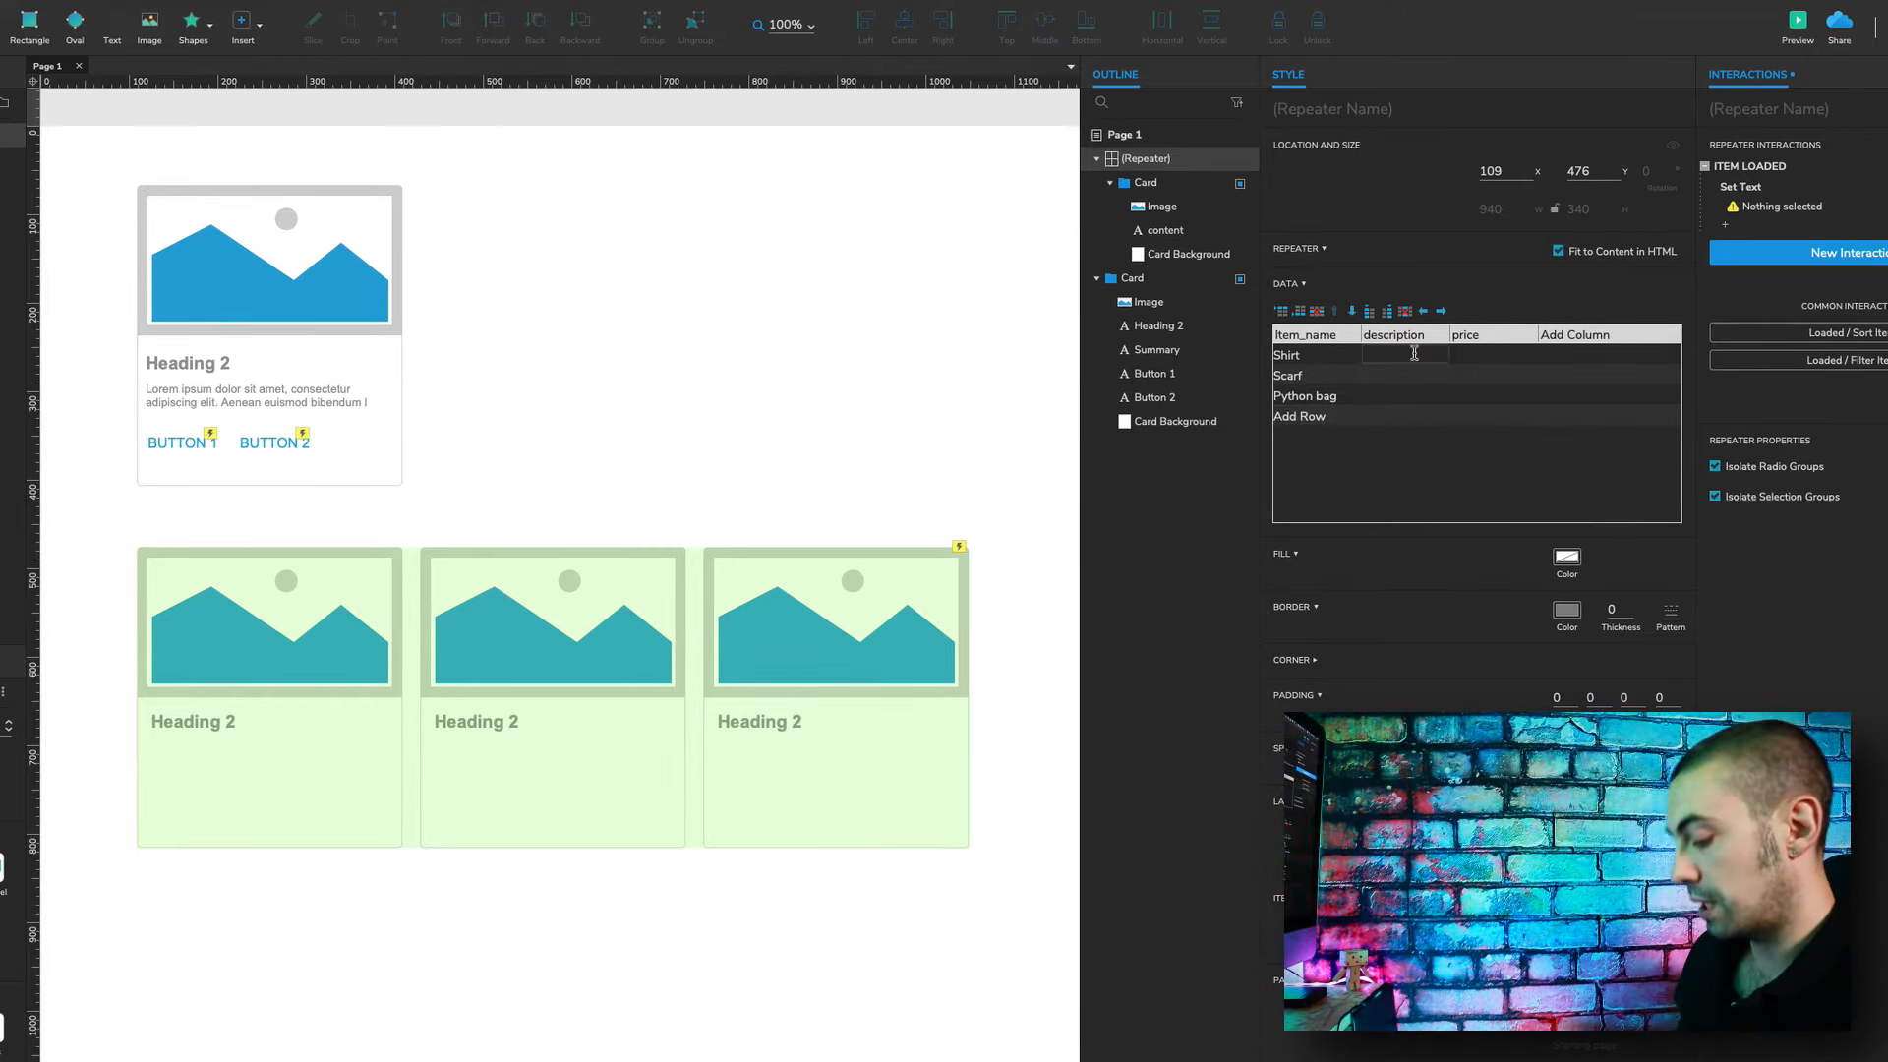
type("Lor")
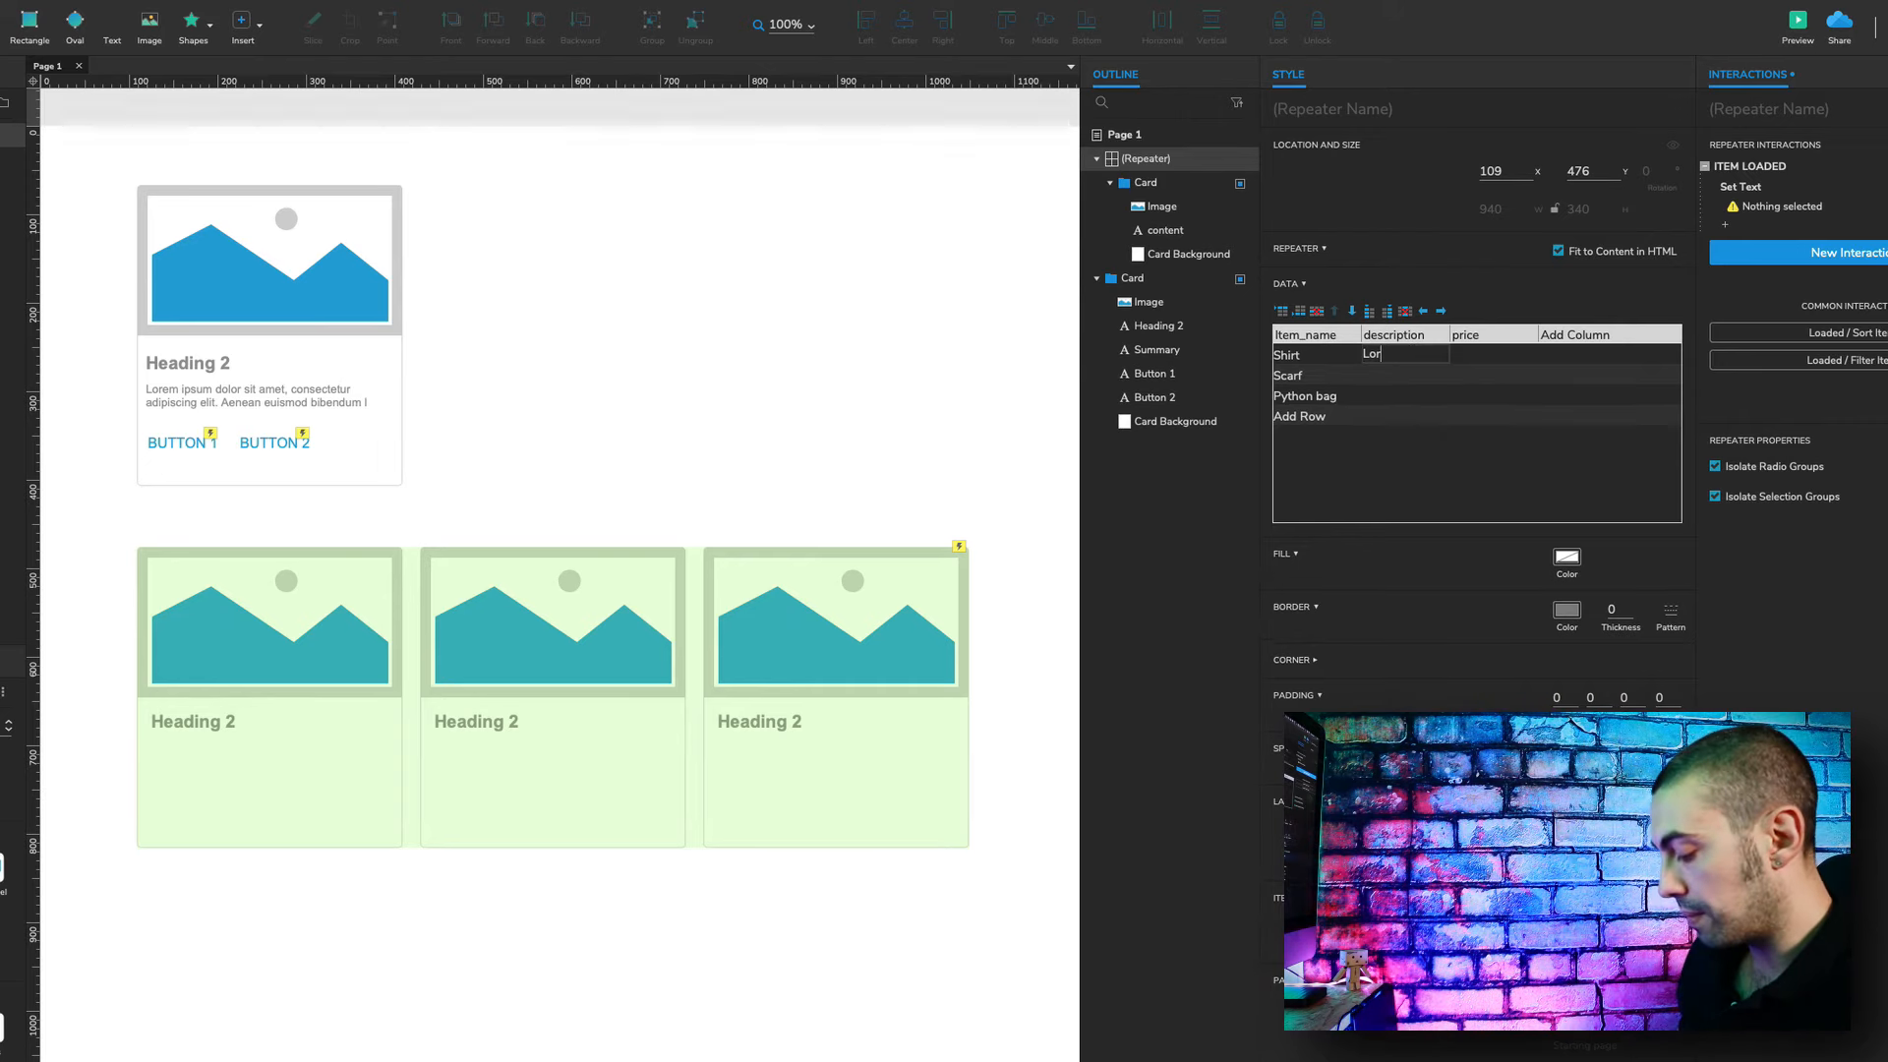
type("em ip")
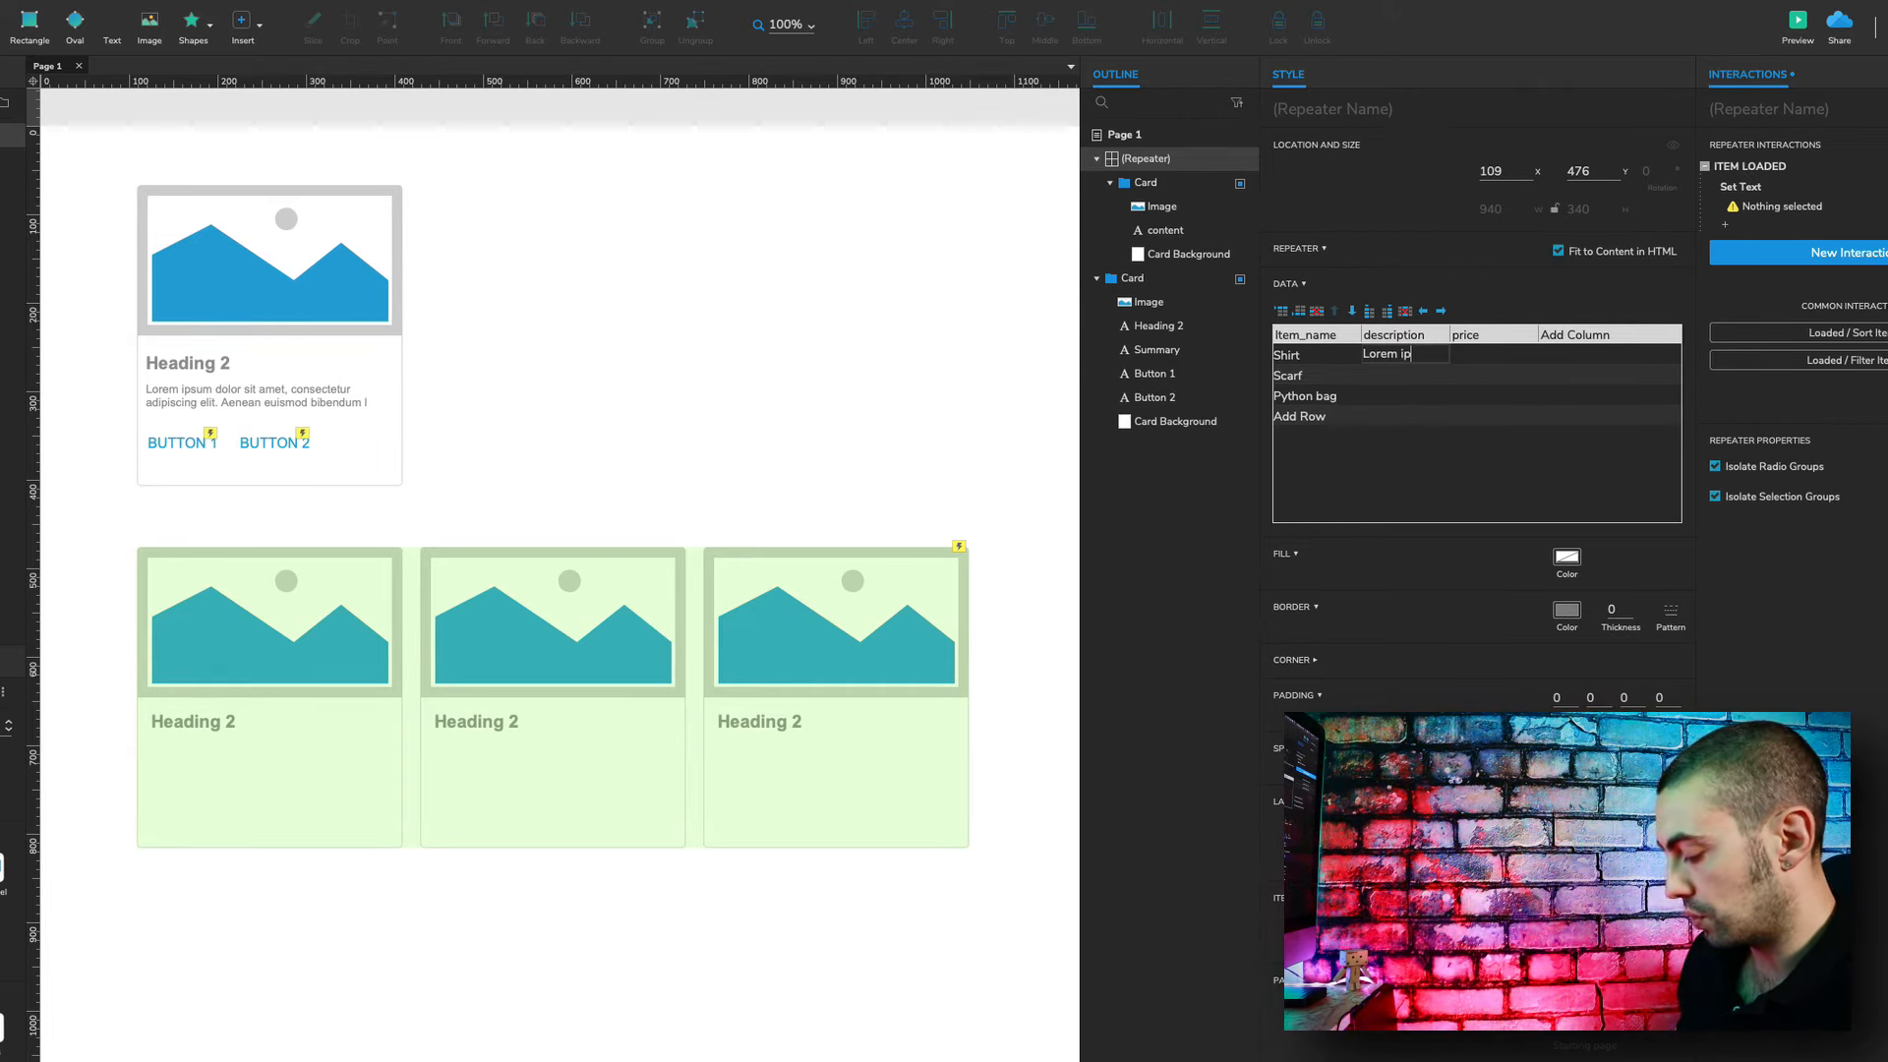
type("sum dolor sit")
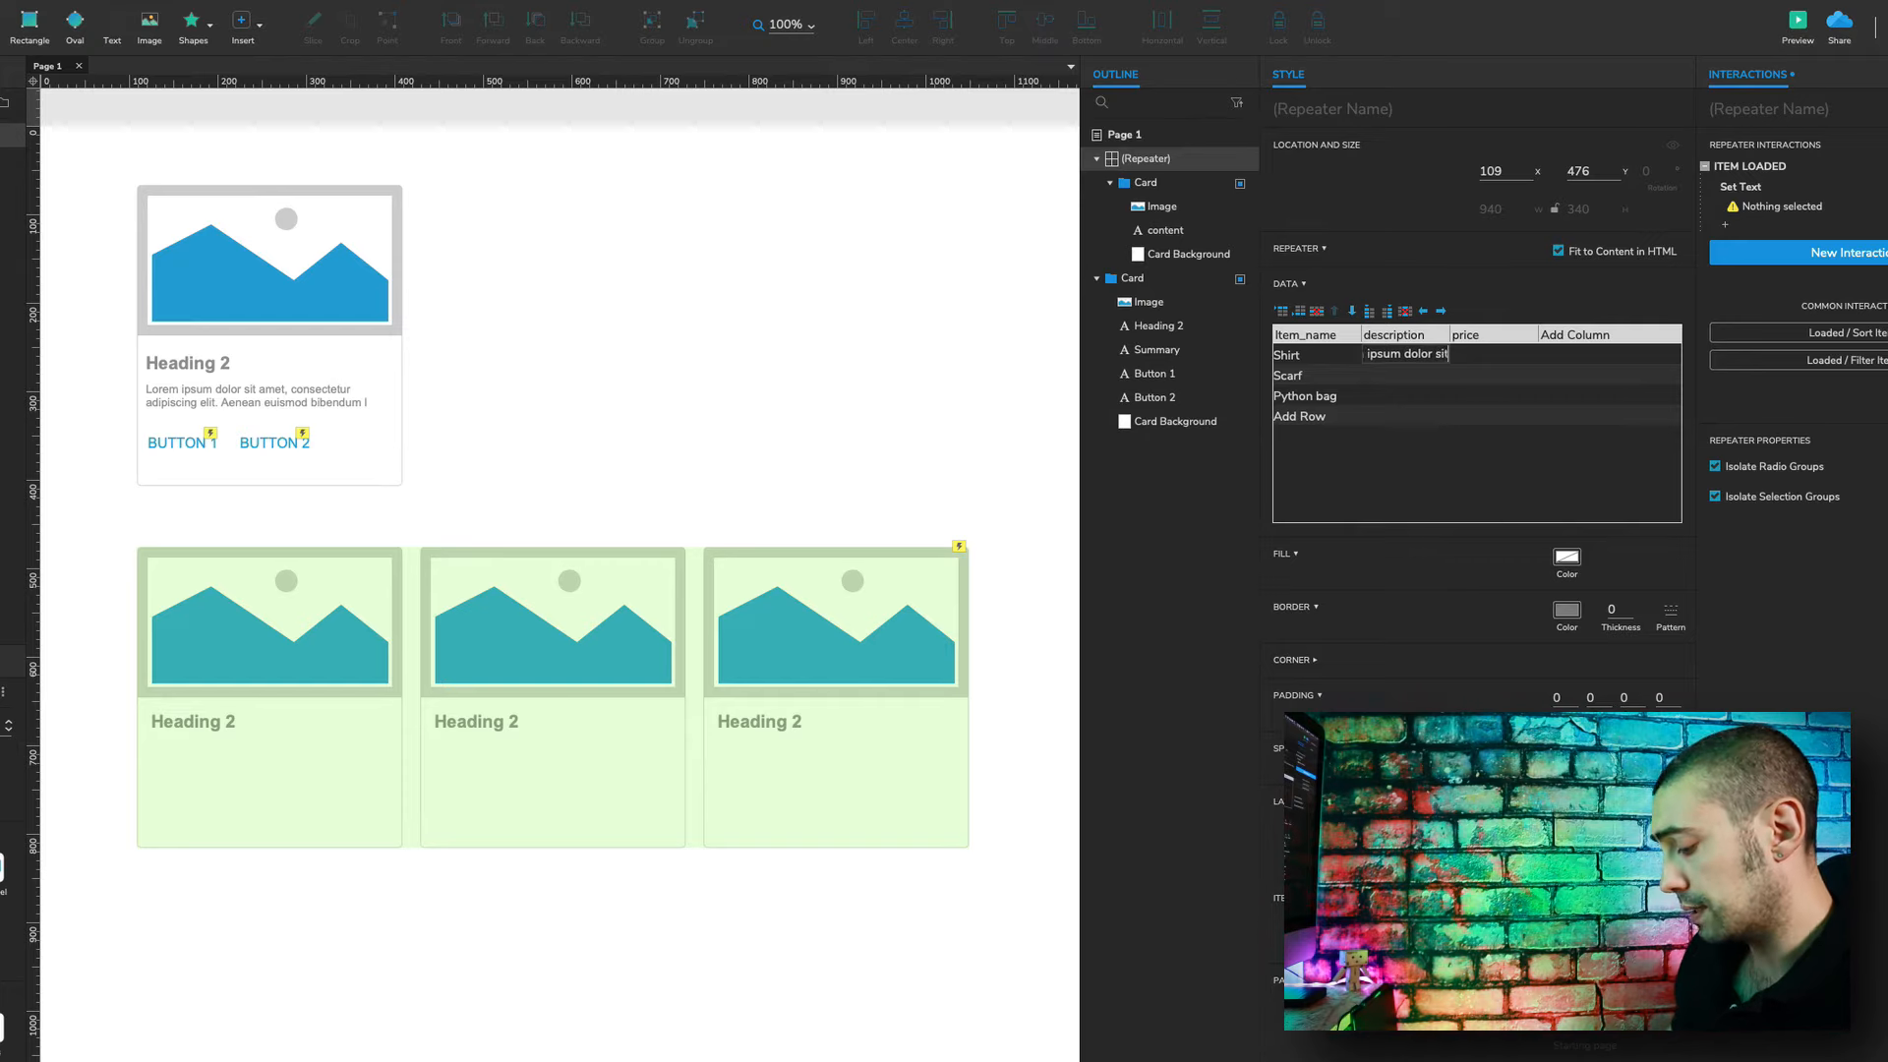
type(" amet")
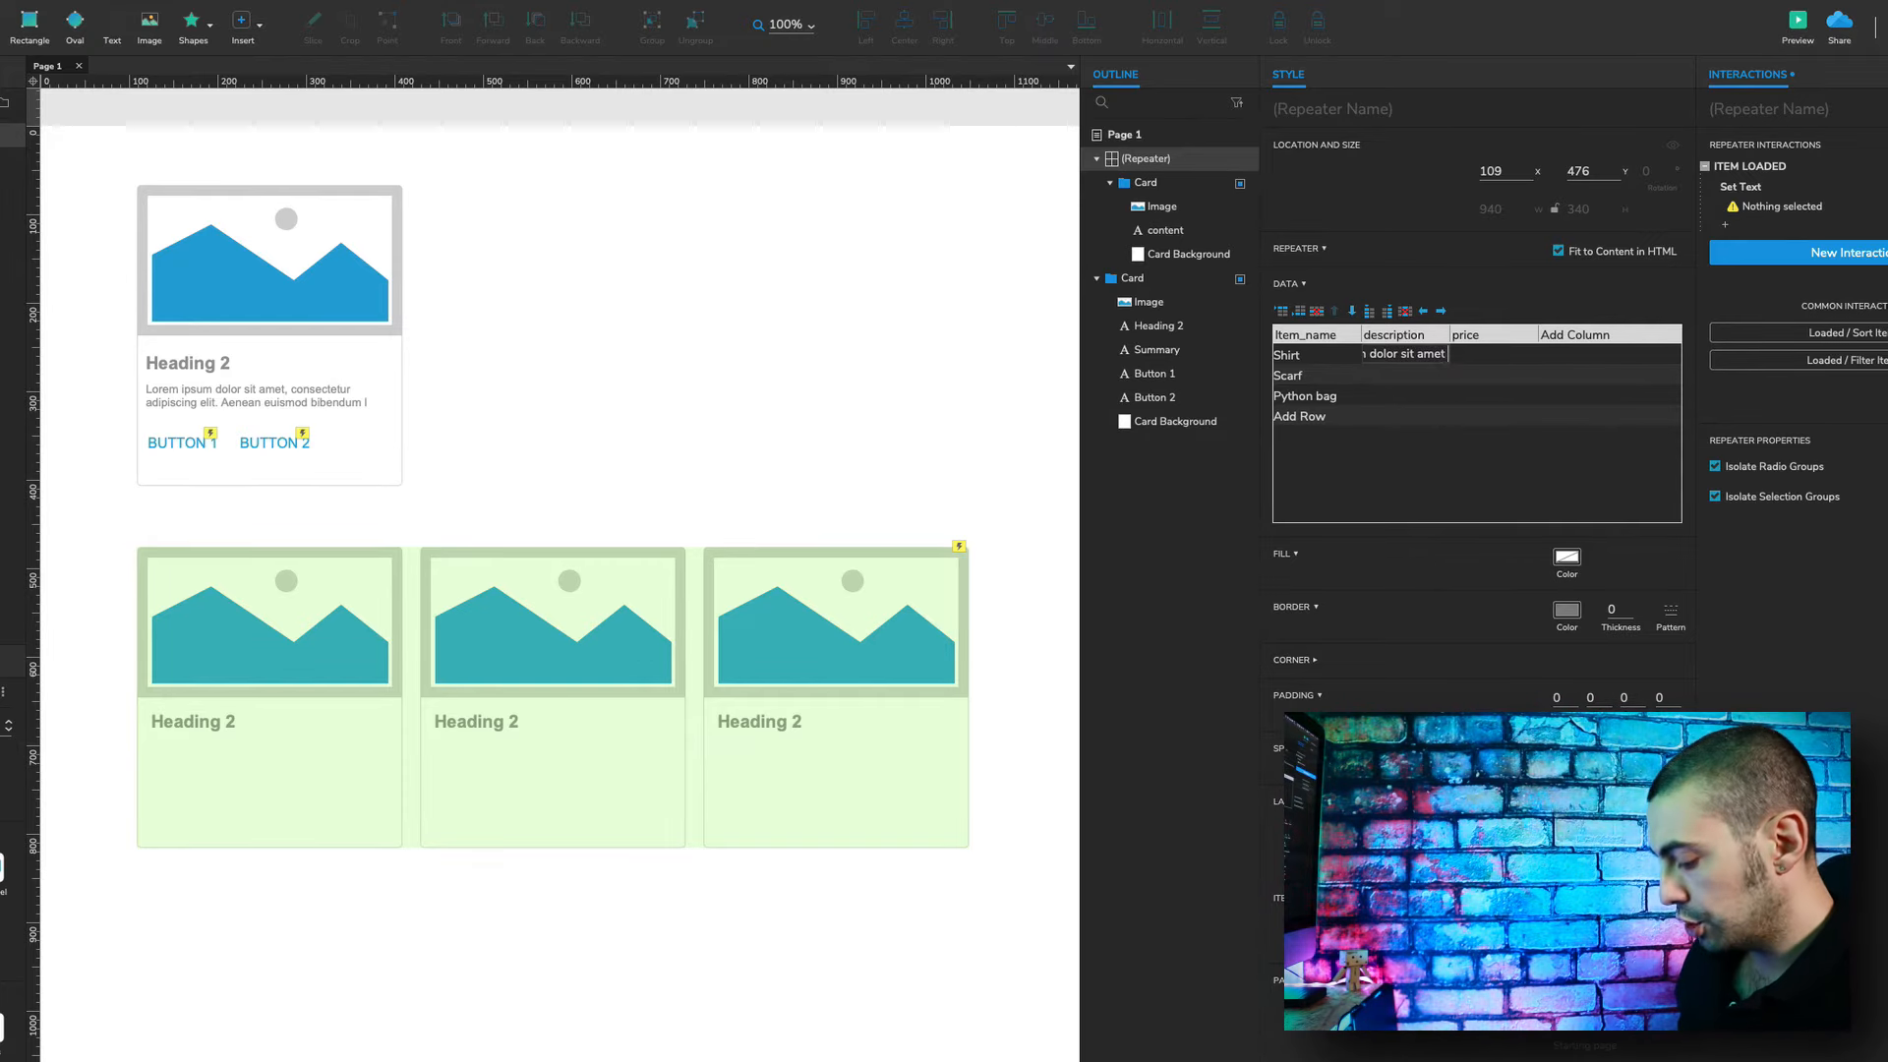
type(" cogito ertg")
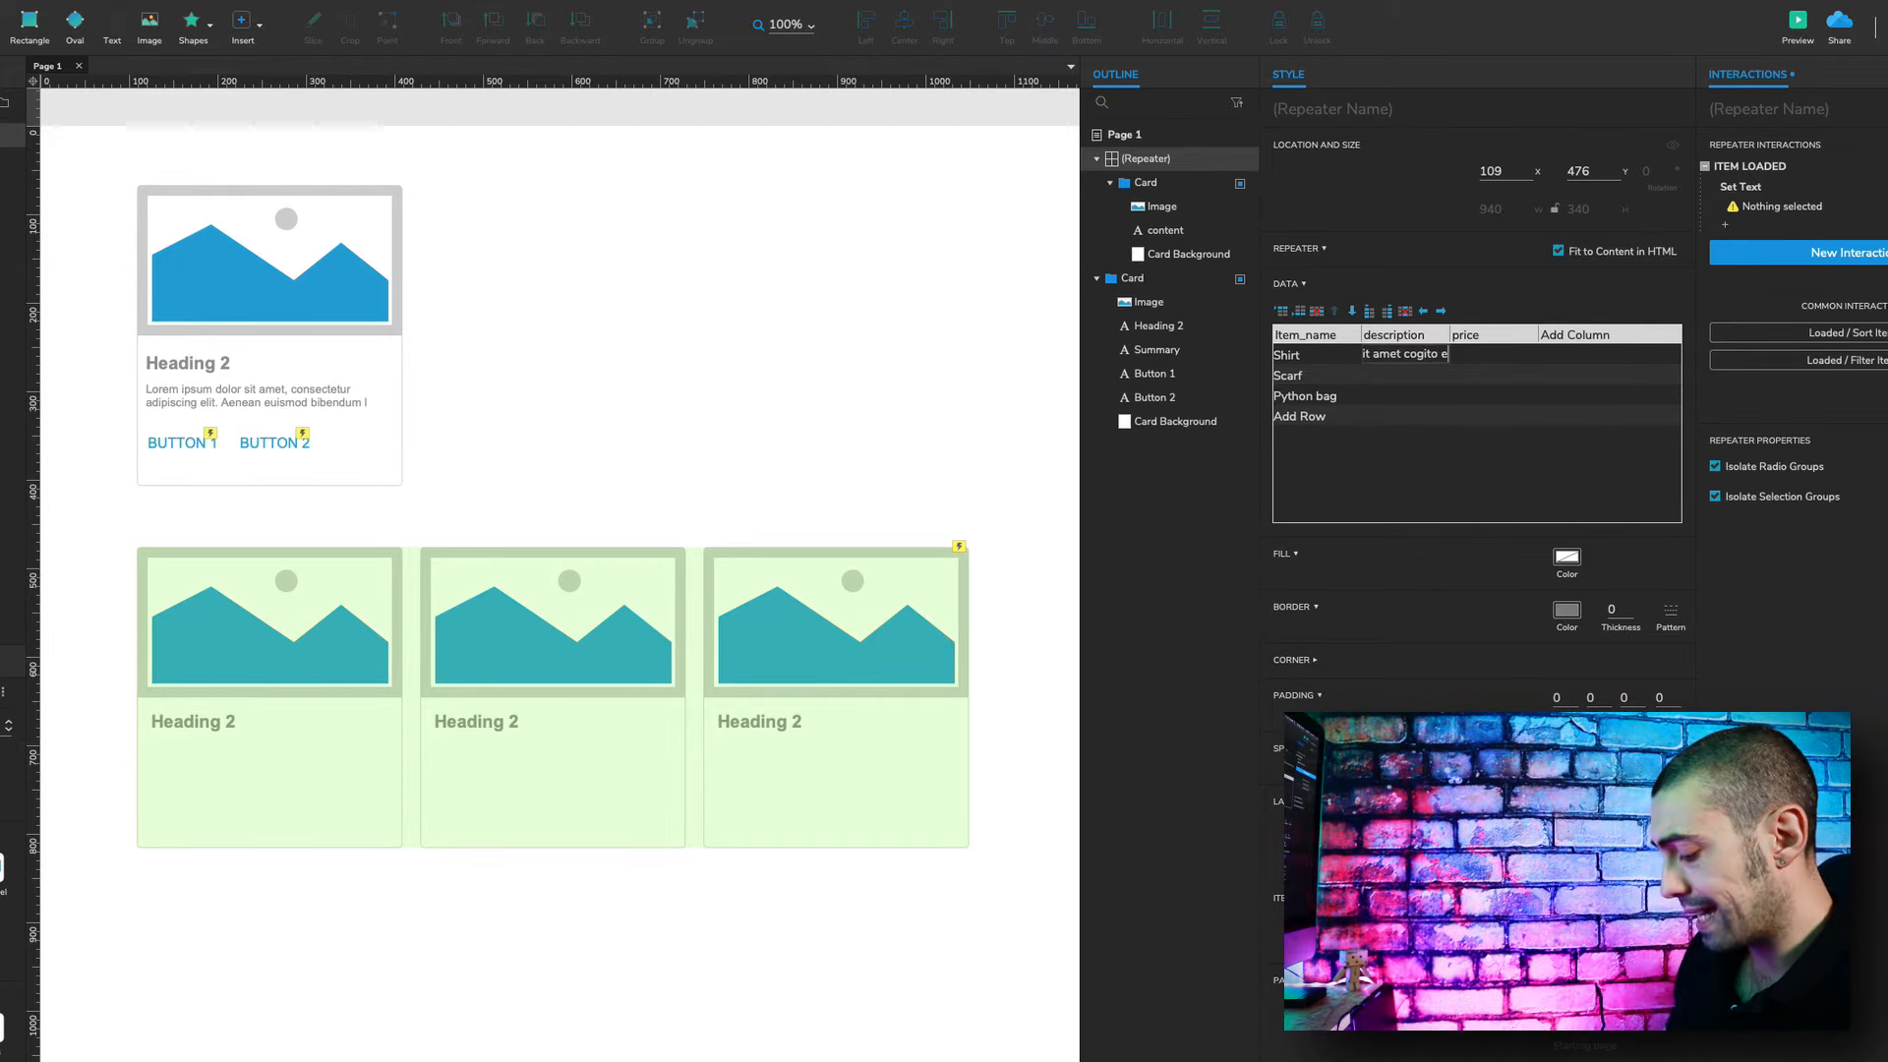
key("BackSpace")
key("BackSpace")
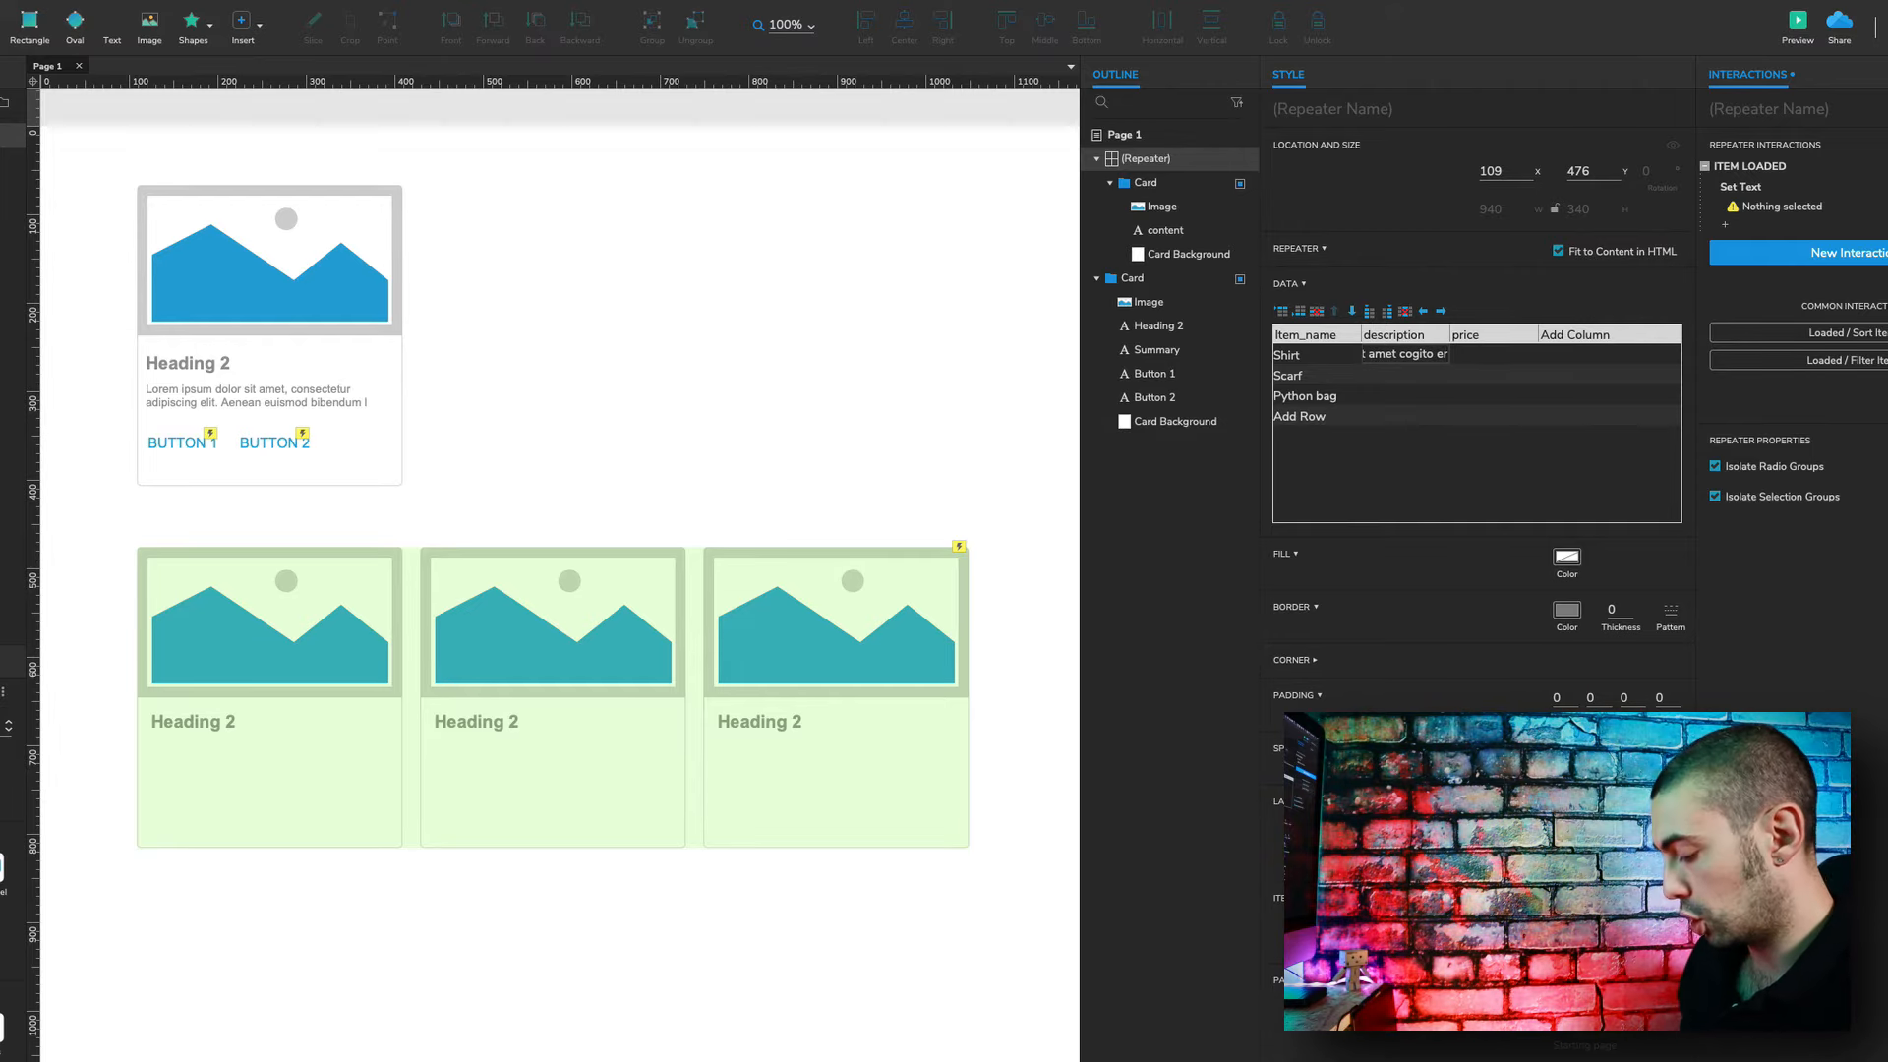
type("go sum")
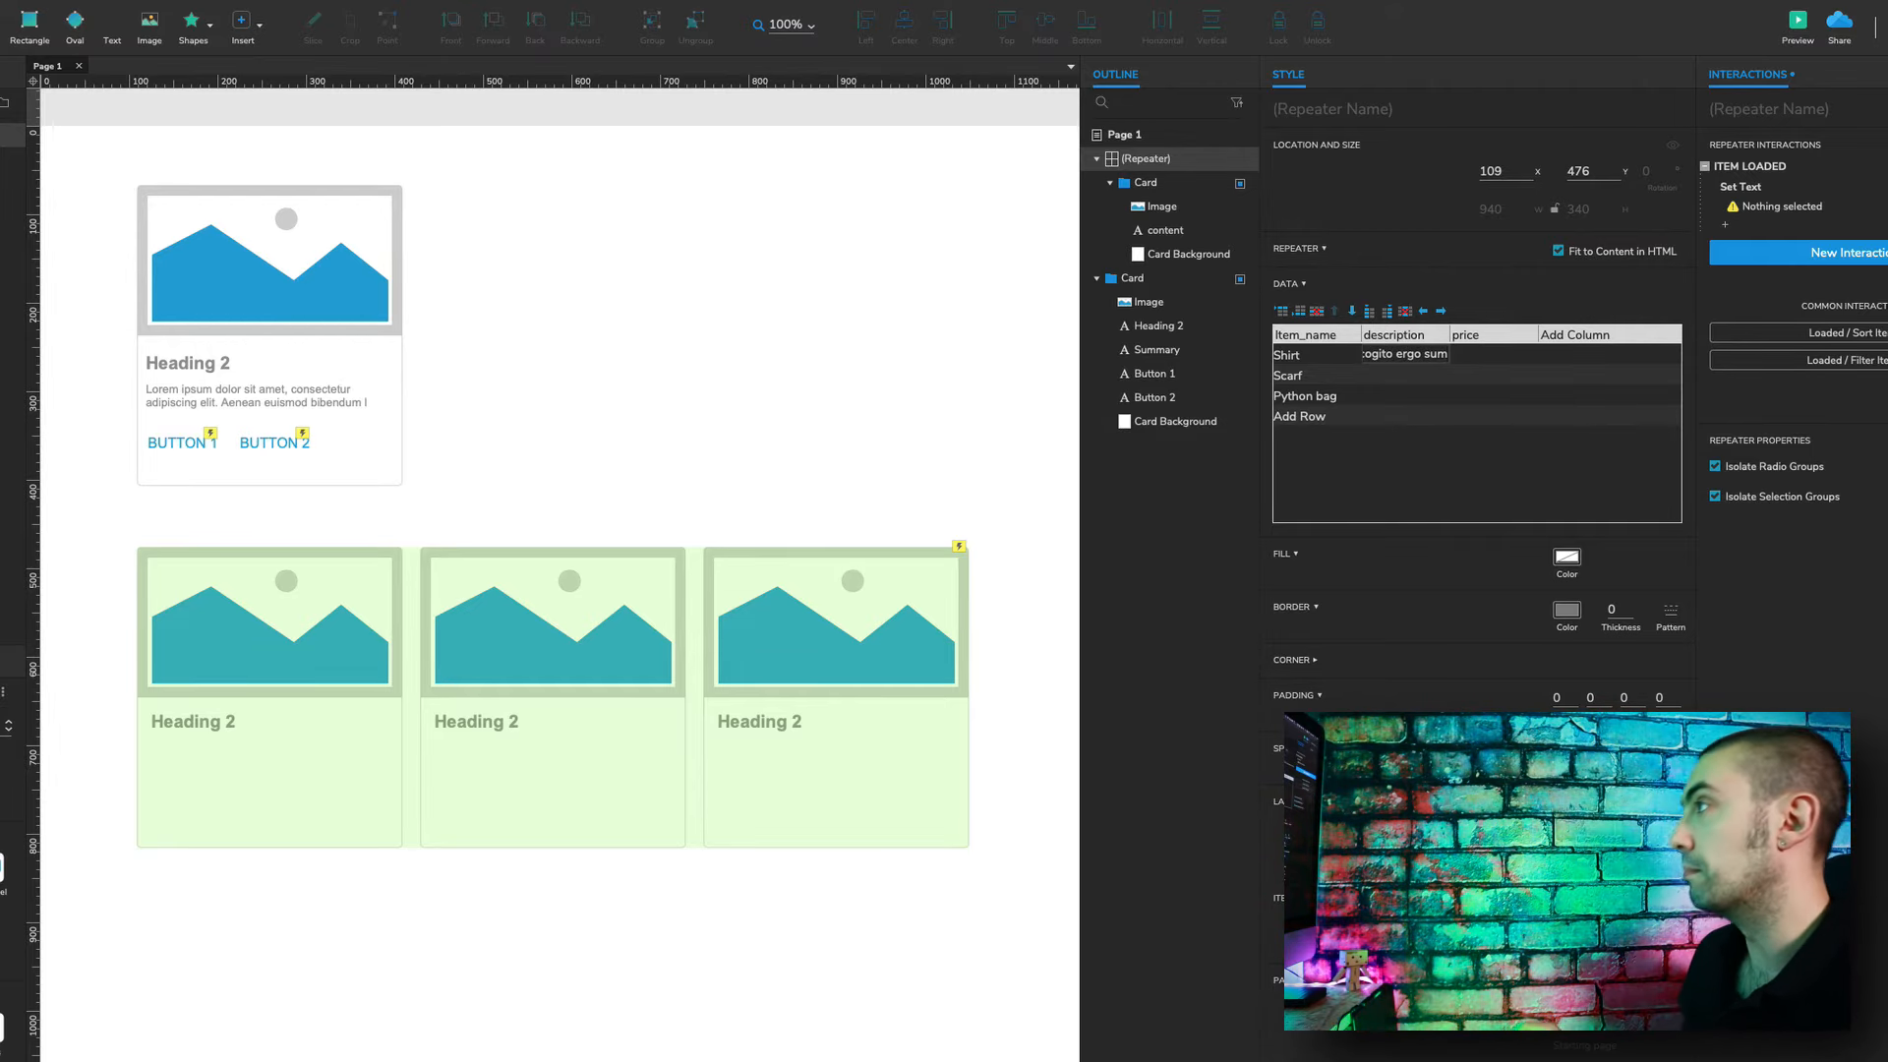
key("Return")
left_click(1422, 375)
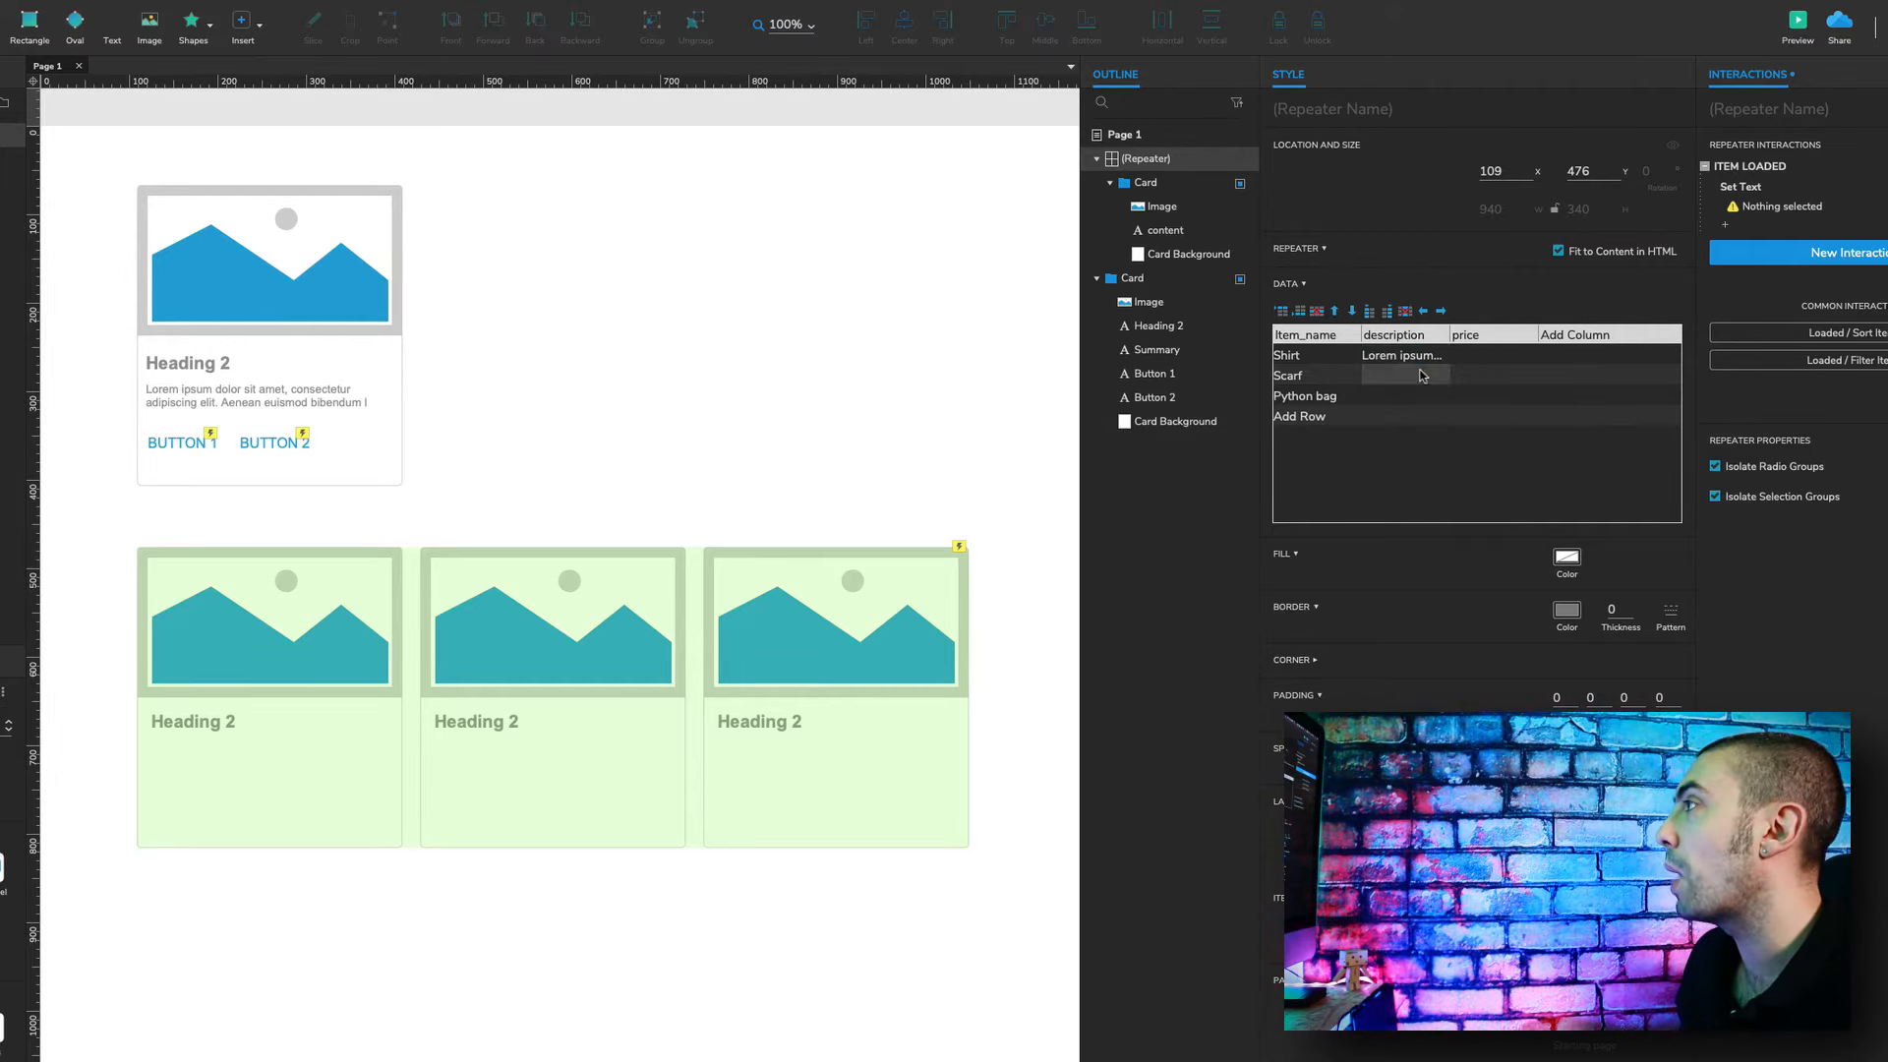
left_click(1421, 373)
- Enter the prices 20 for Shirt, 50 for Scarf and 1200 for Python bag in the repeater data
left_click(1500, 354)
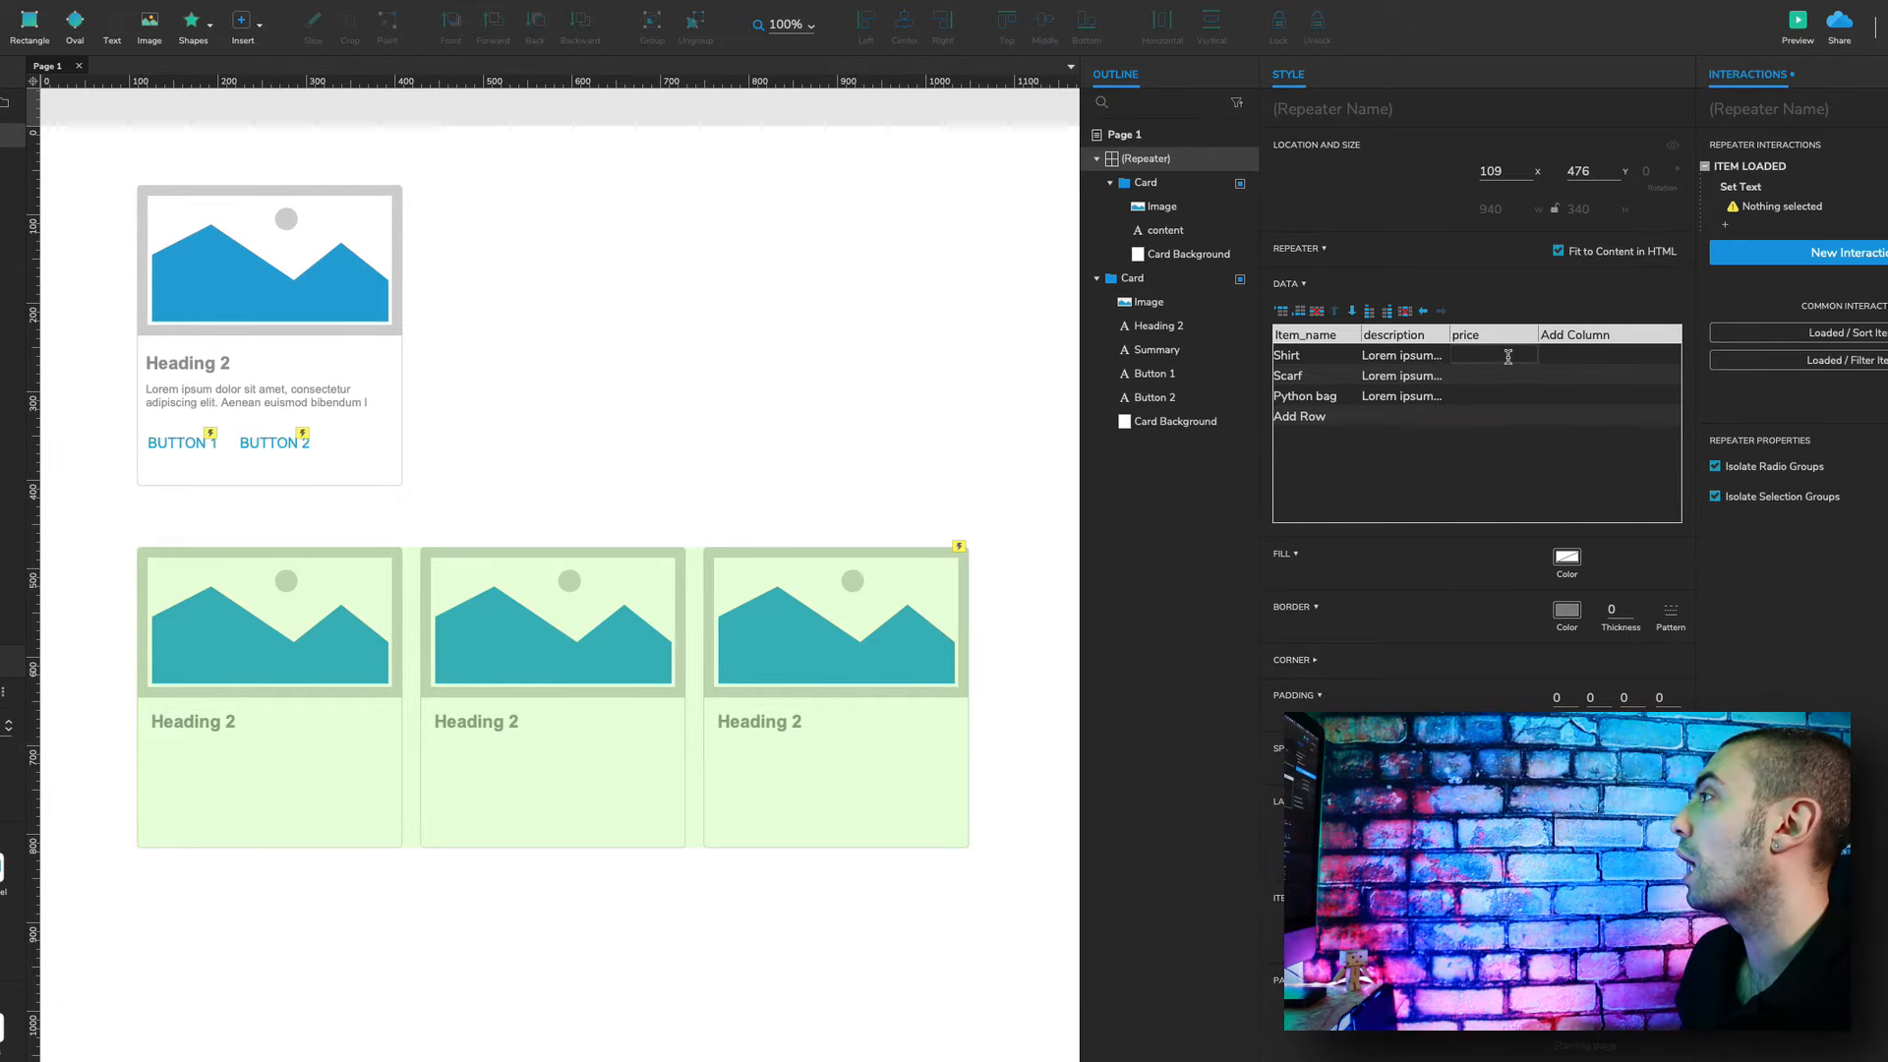
type("20")
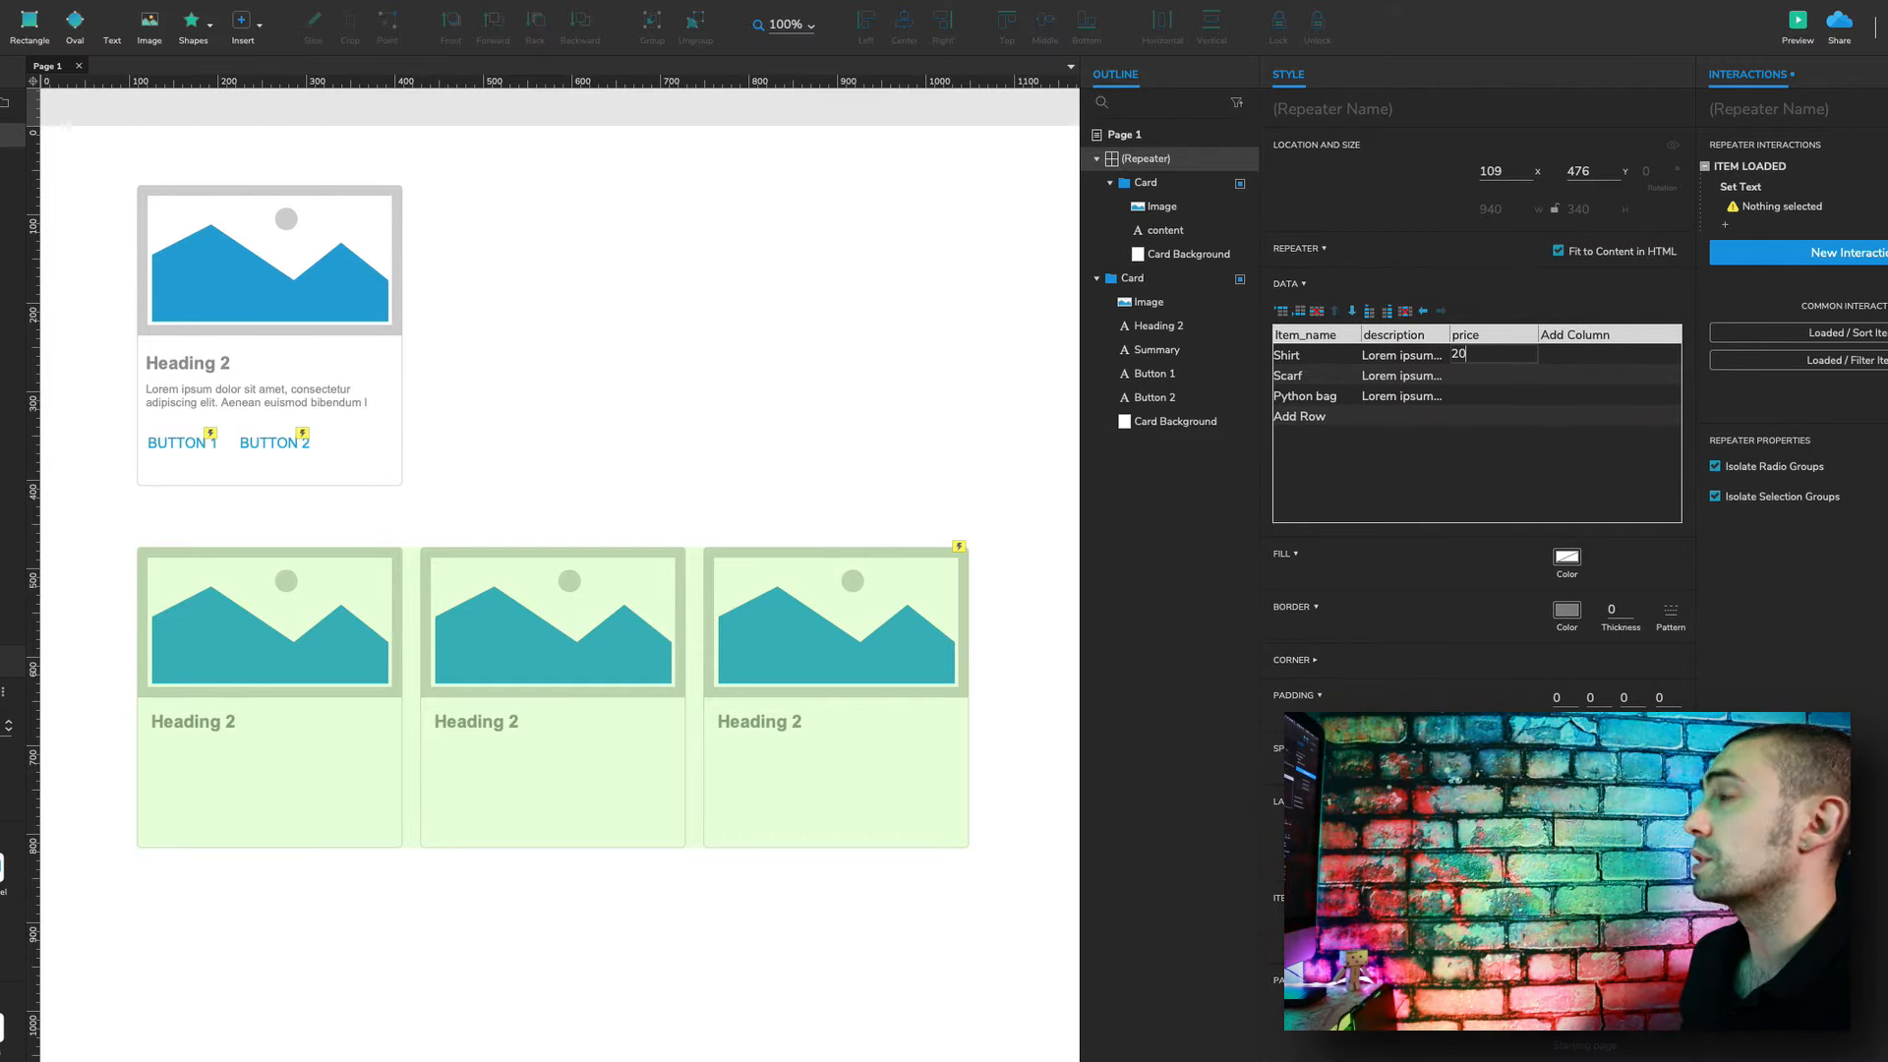
key("Tab")
type("50")
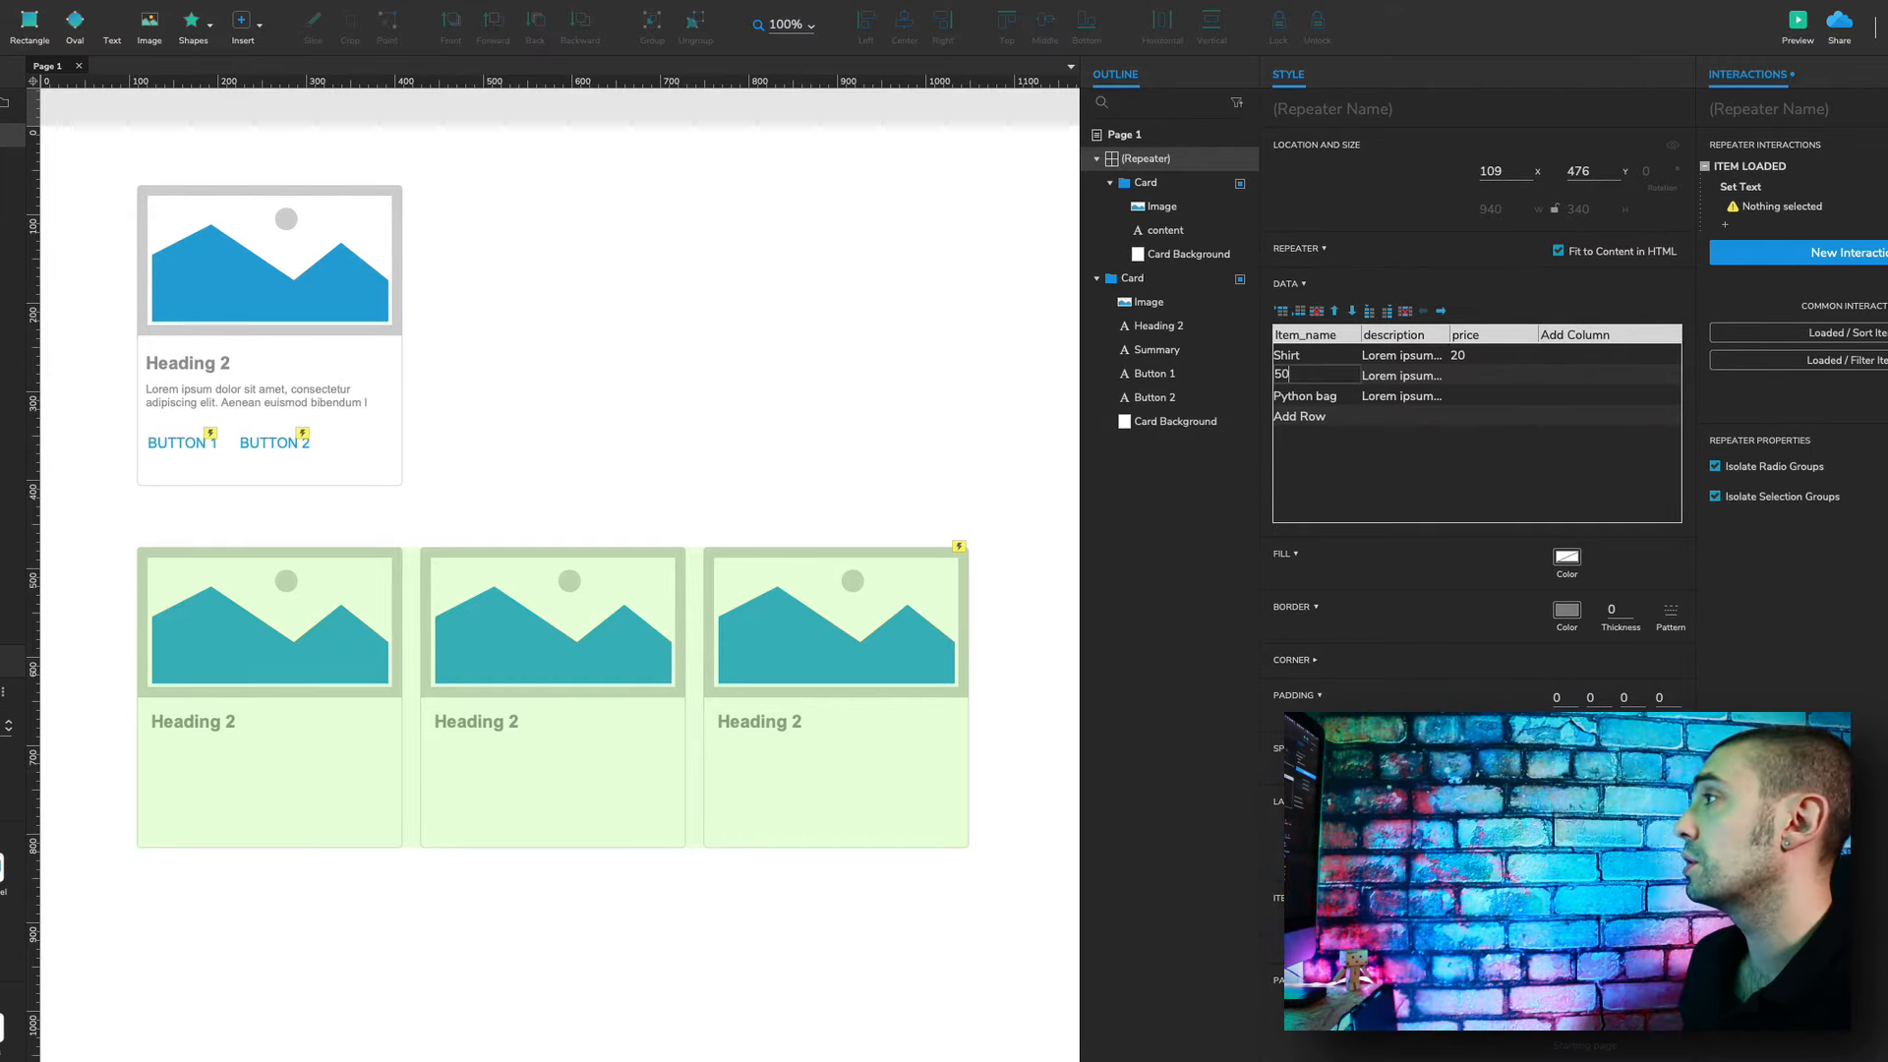
key("Escape")
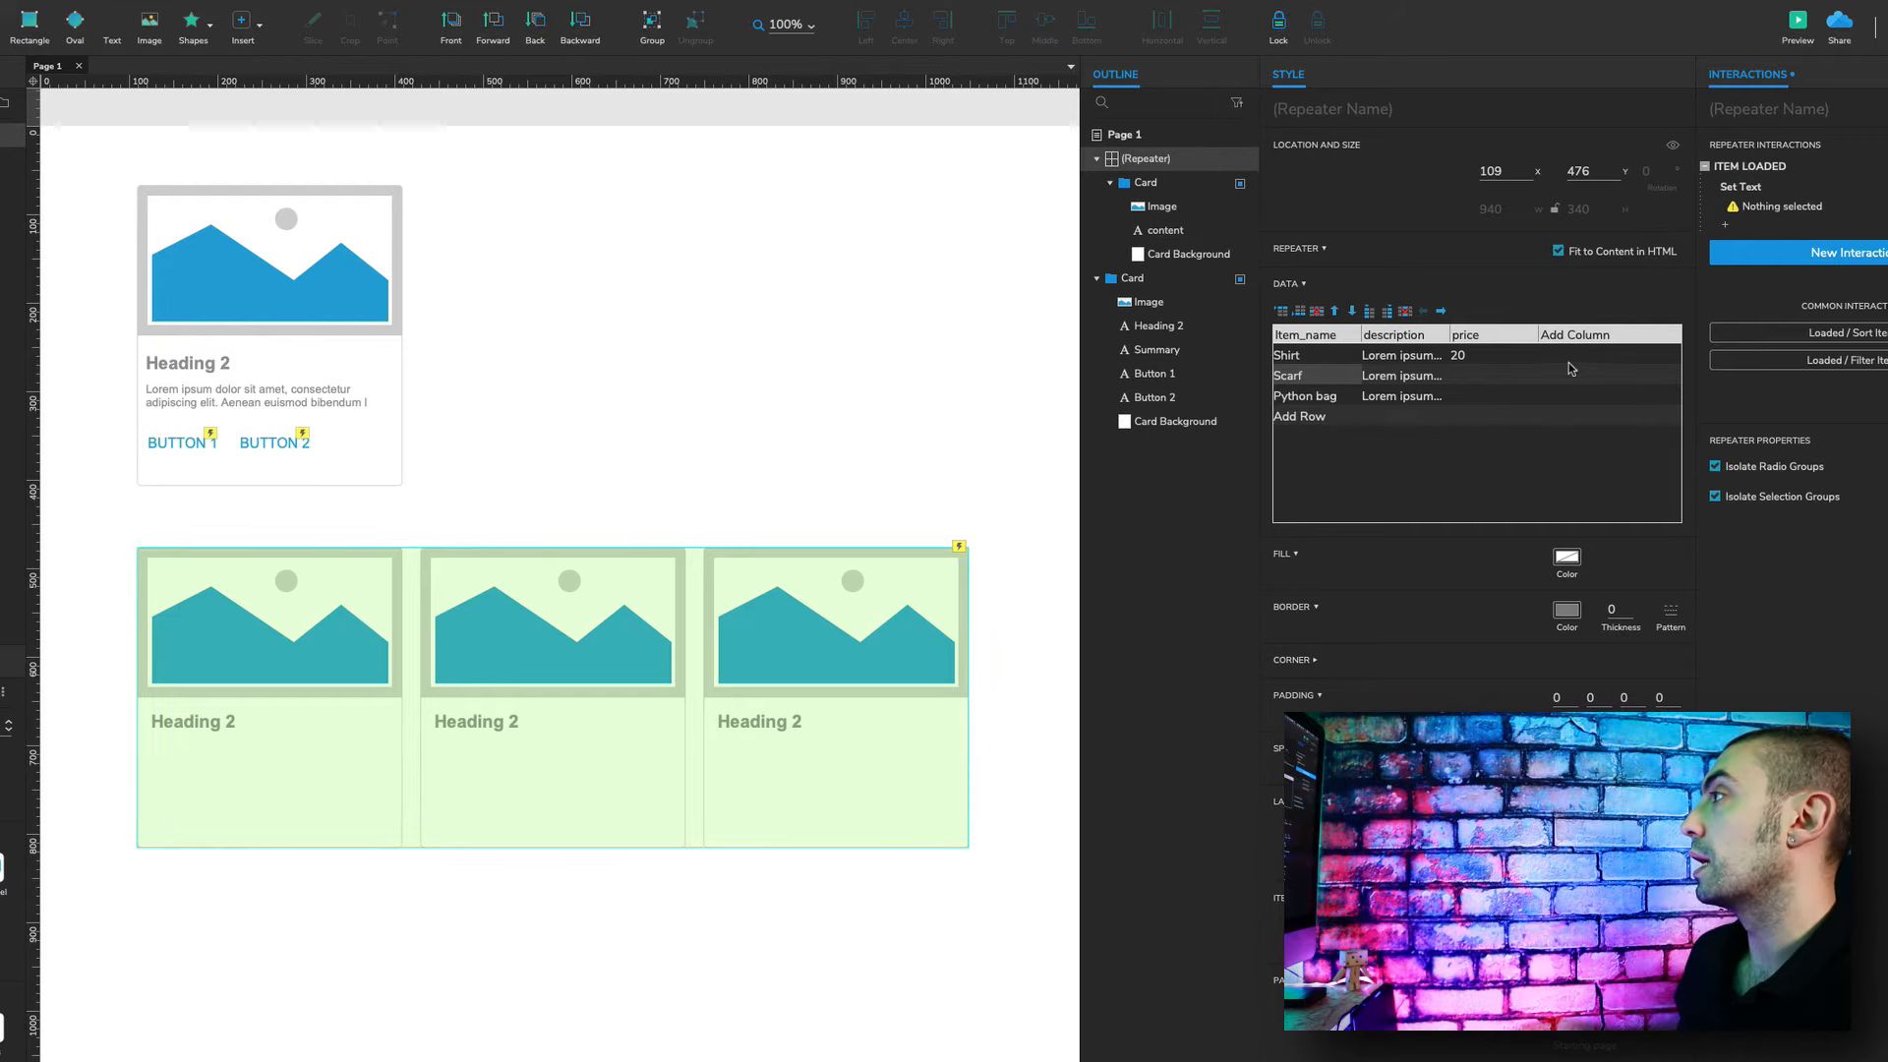
left_click(1505, 374)
type("50")
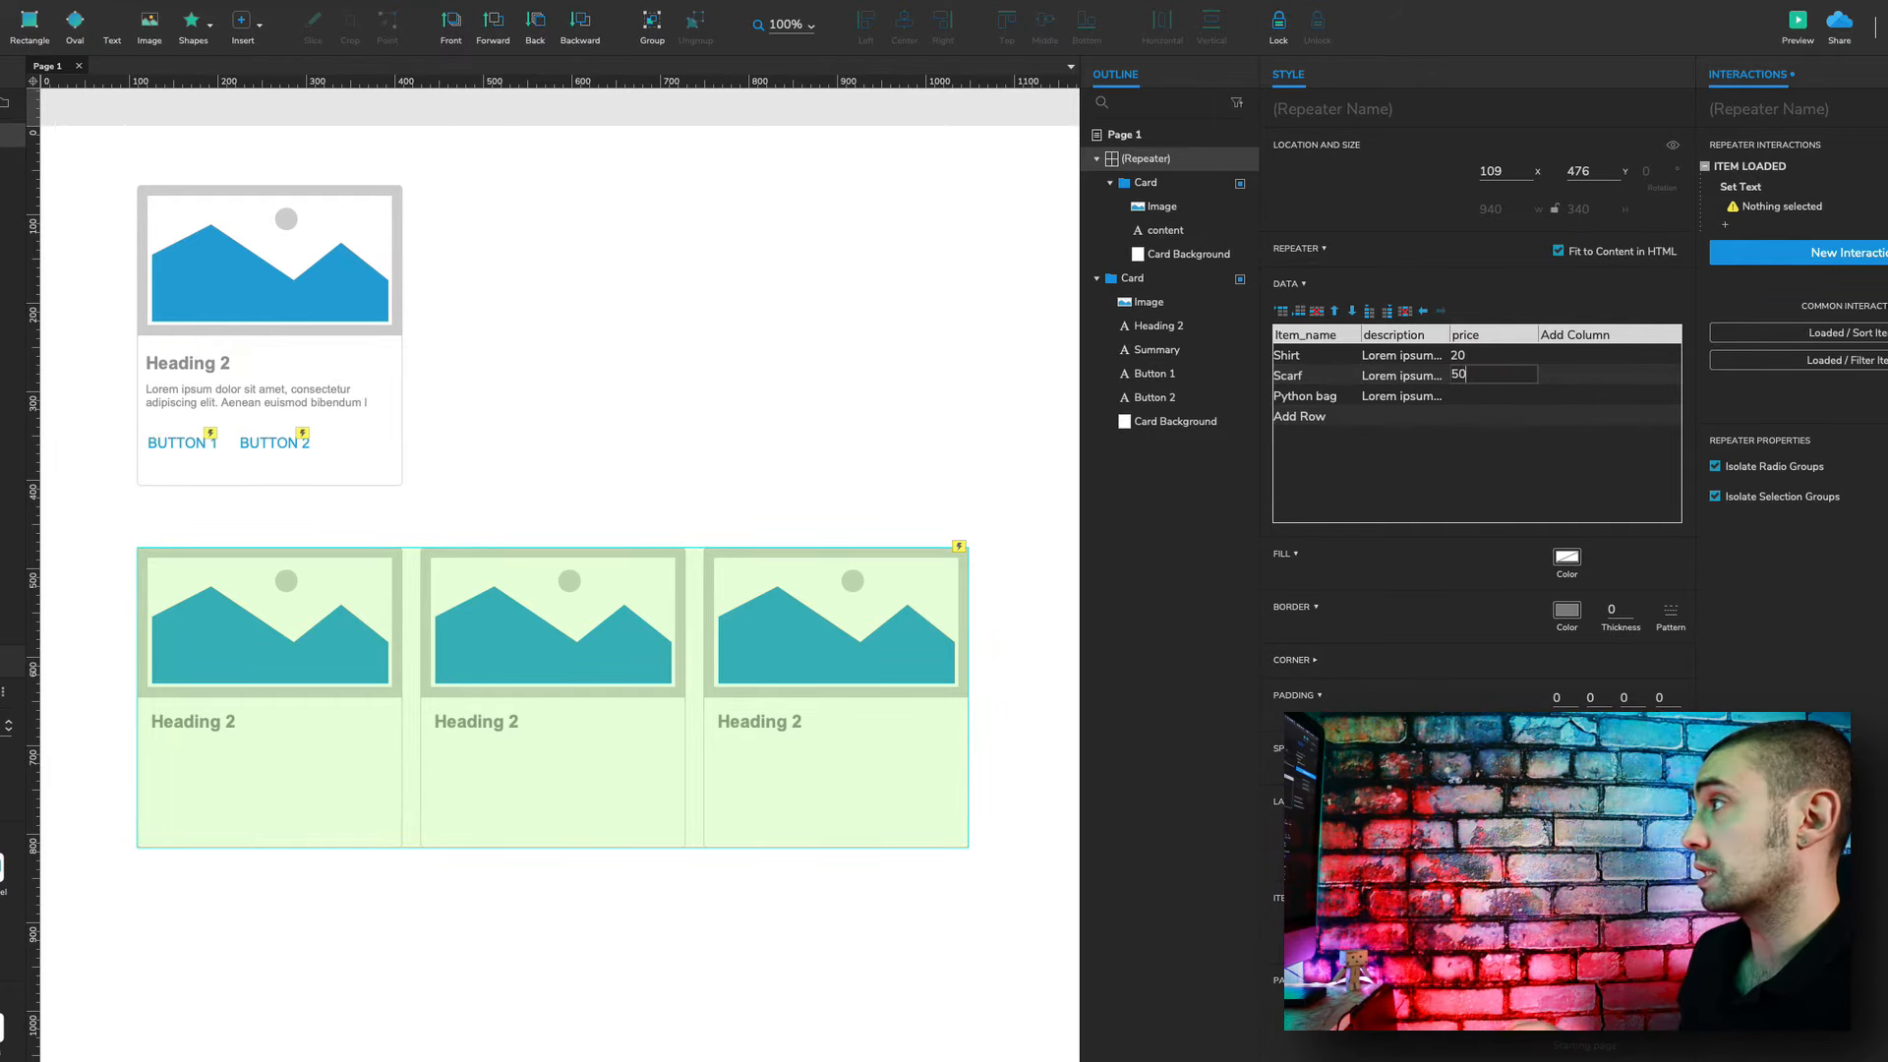
left_click(1503, 398)
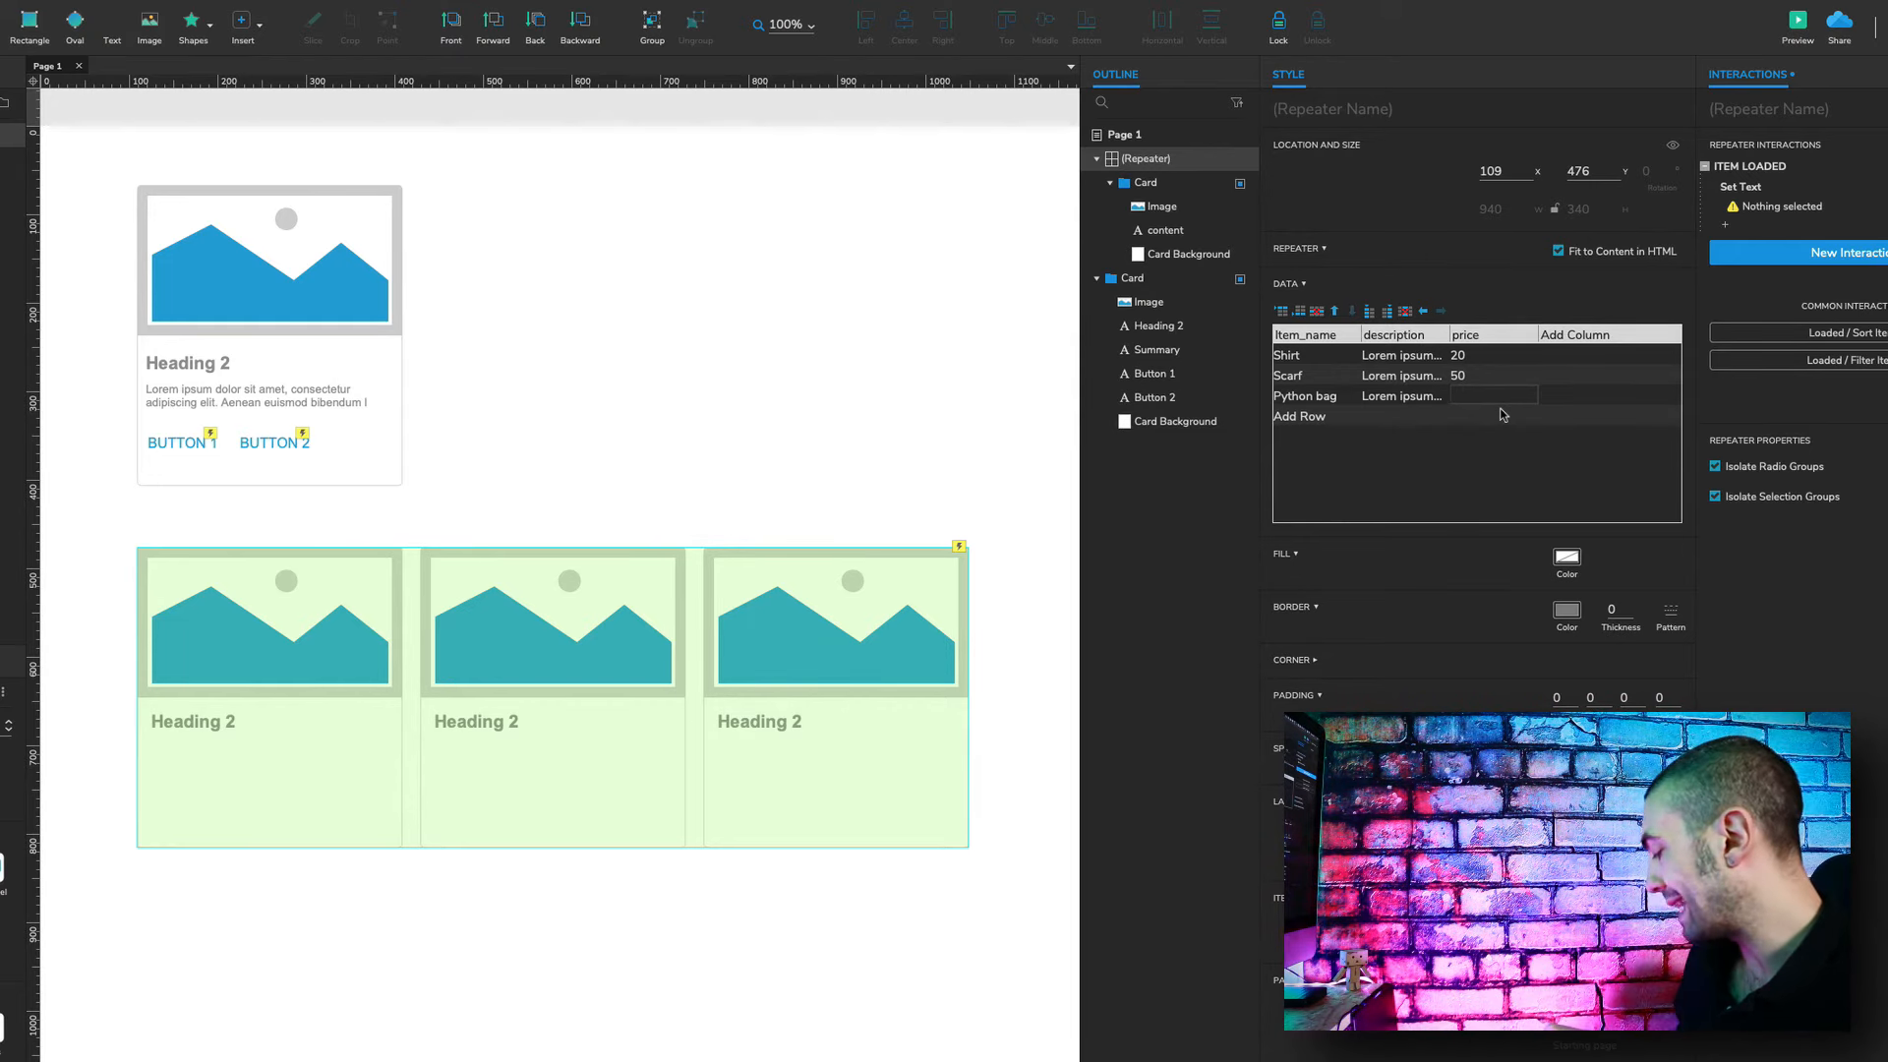
type("1200")
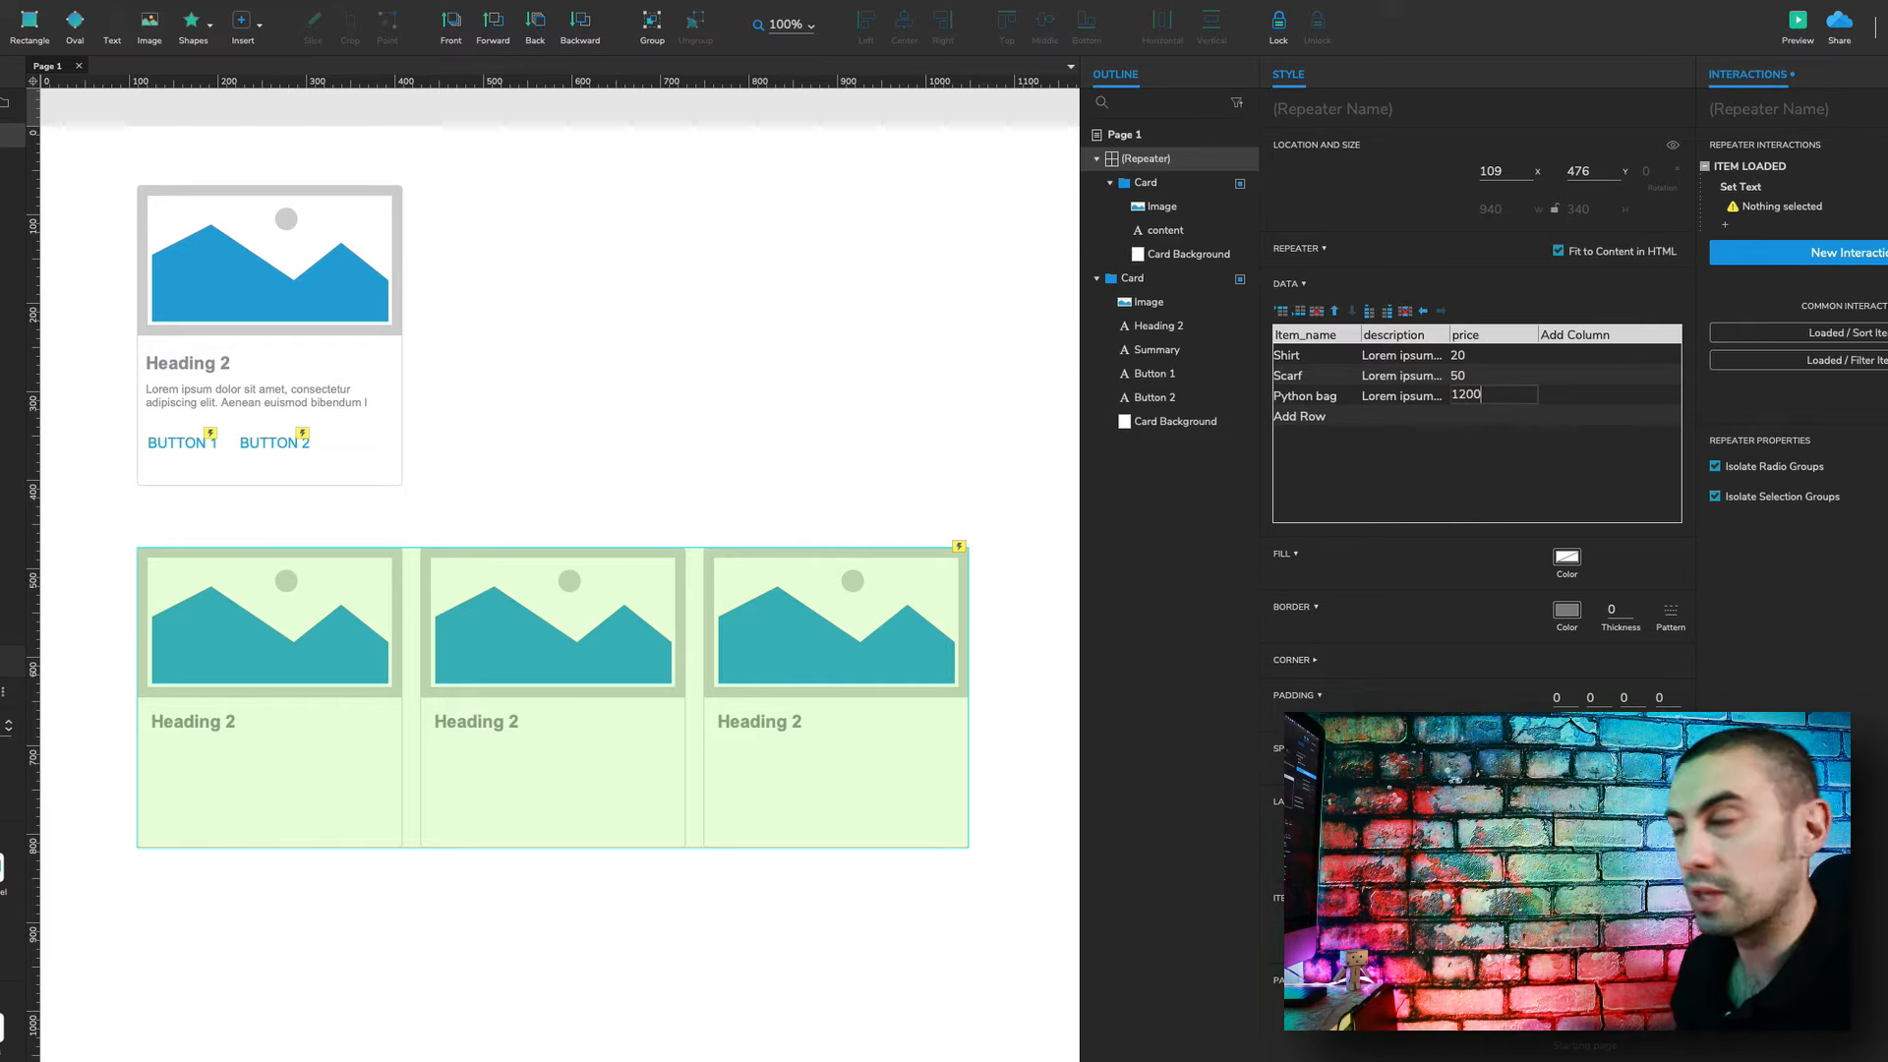
left_click(1496, 429)
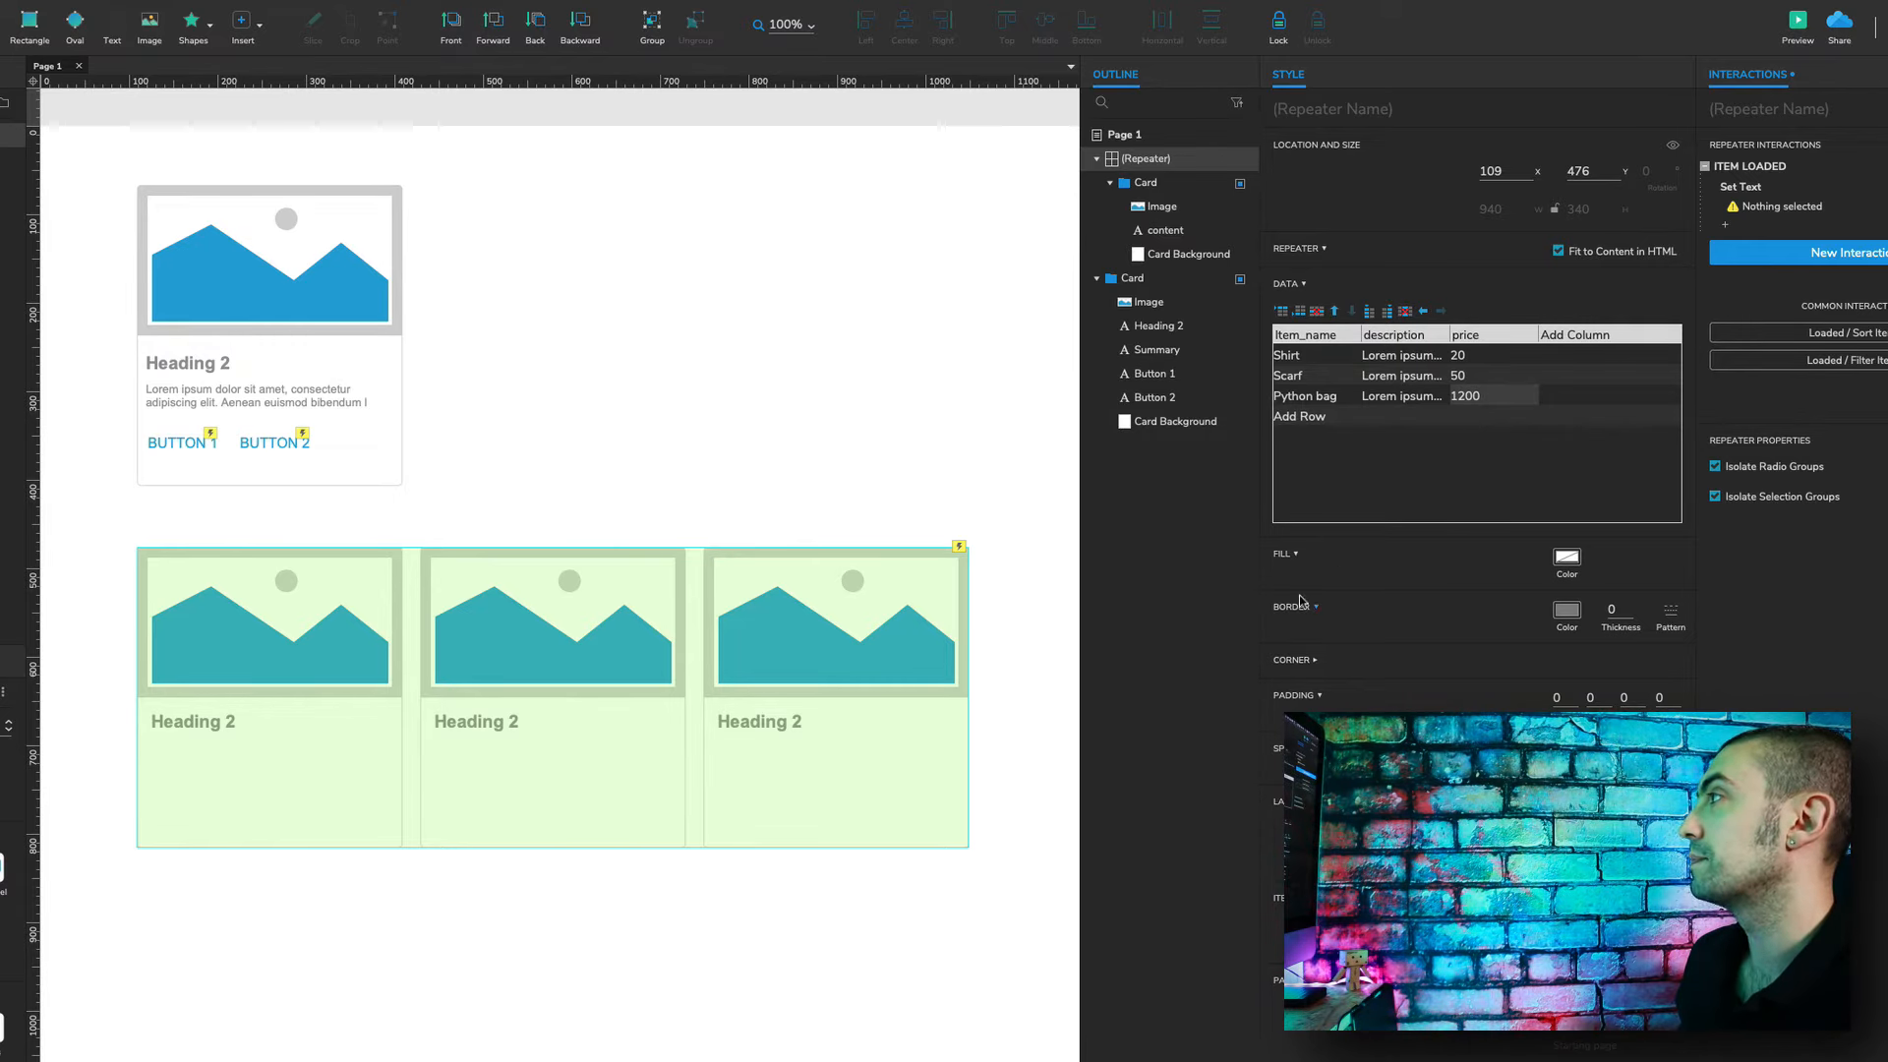
- Target the repeater's Item Loaded Set Text action at the content widget and make it set rich text
left_click(673, 879)
left_click(750, 691)
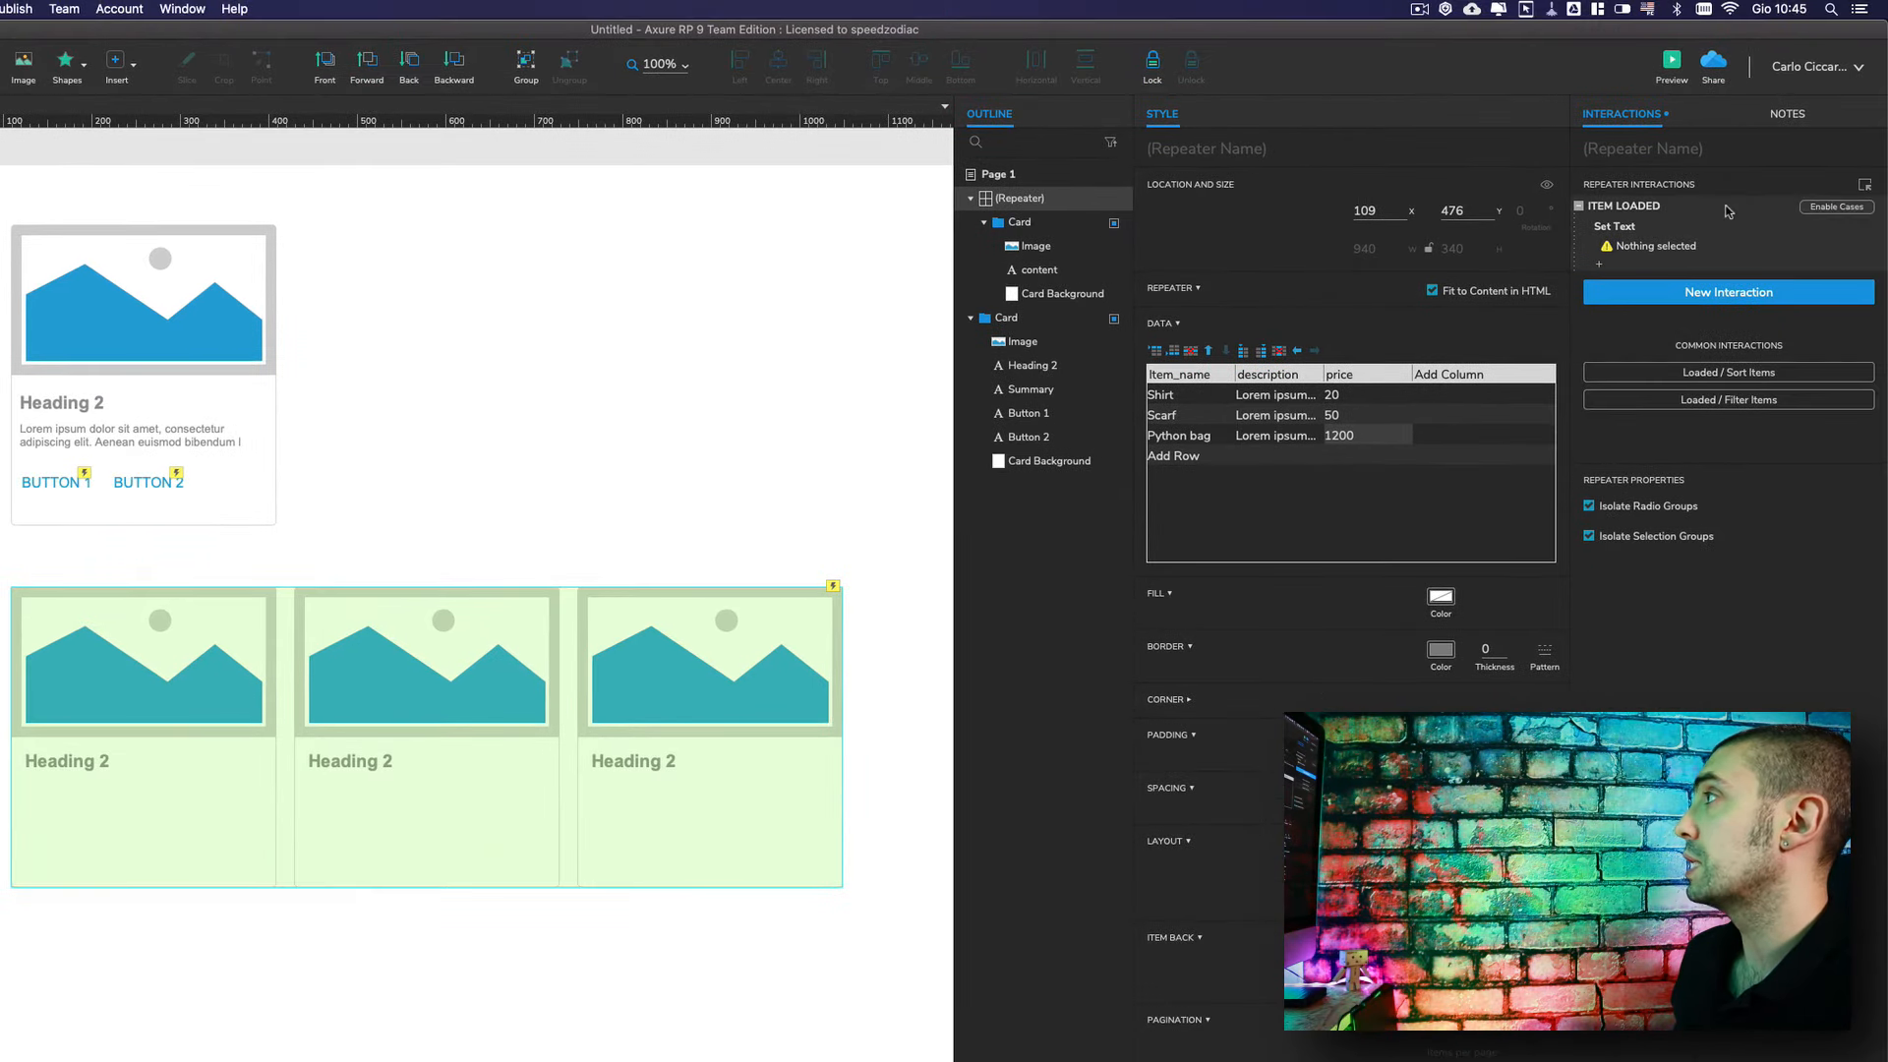
left_click(1623, 225)
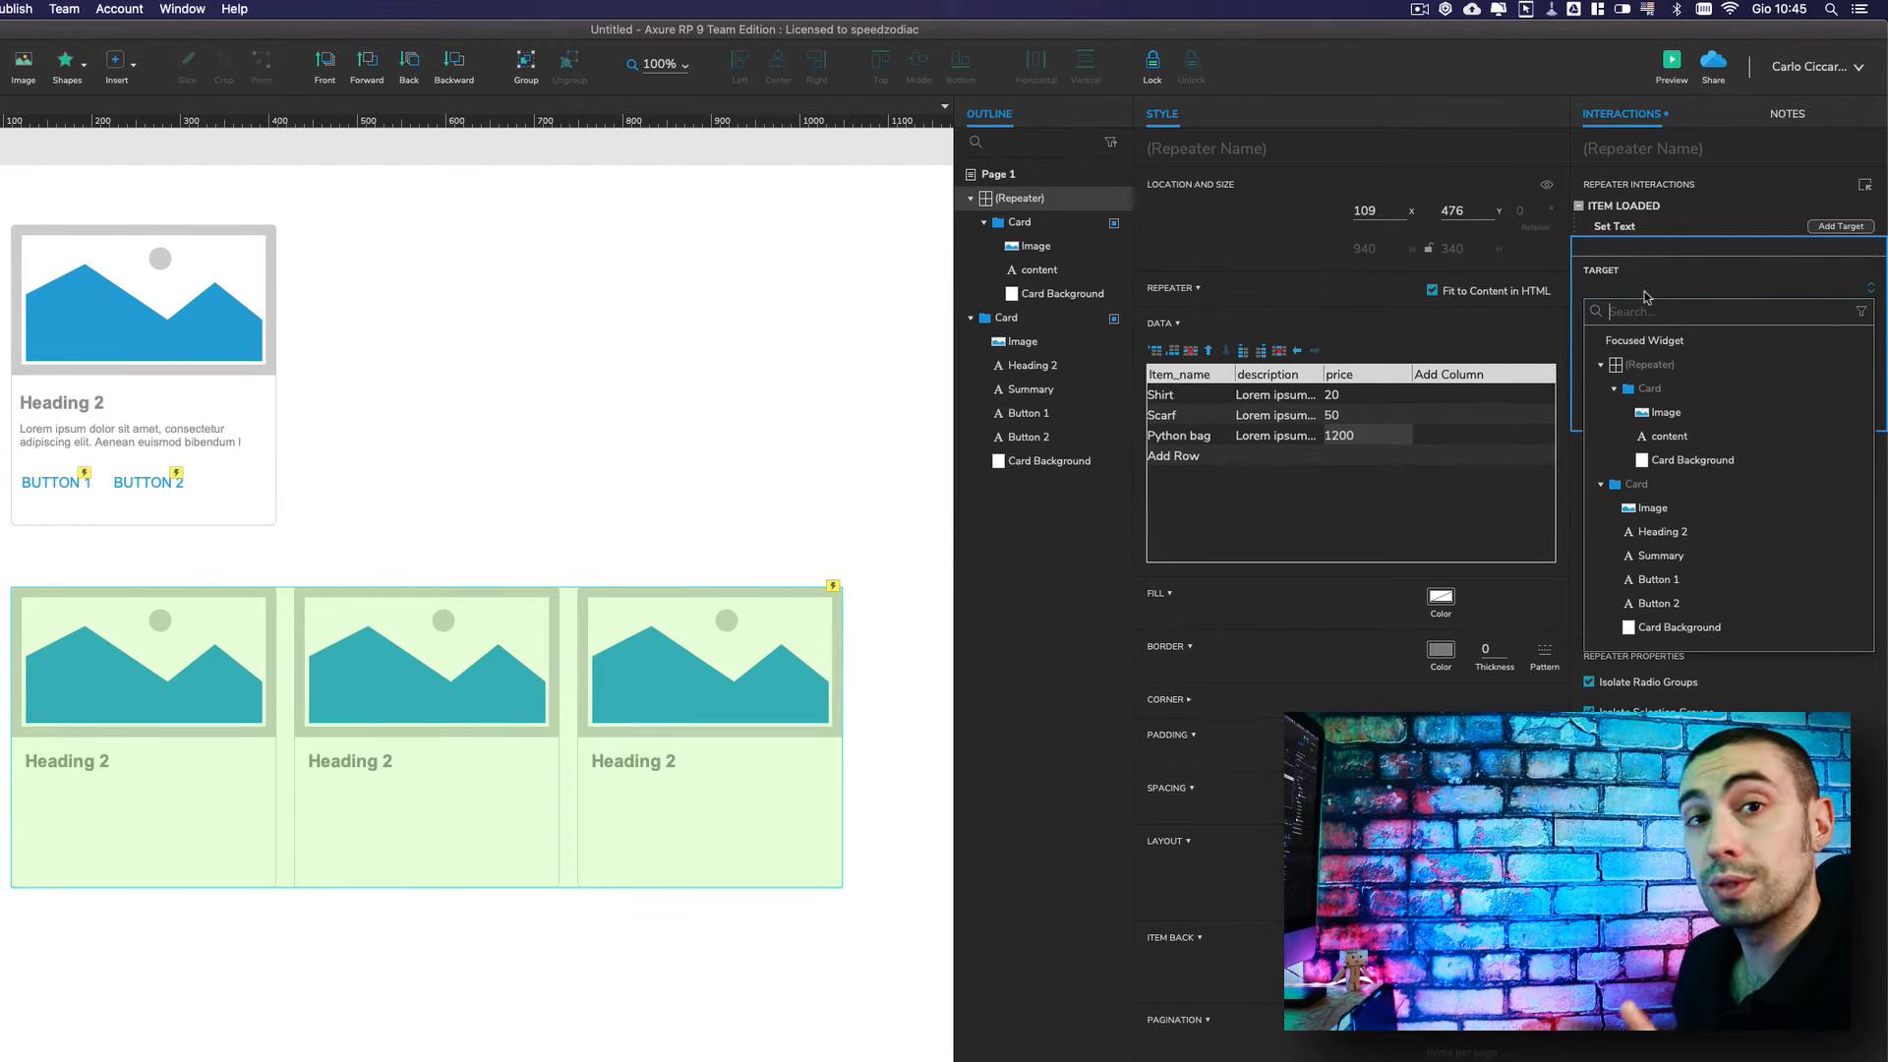
left_click(1661, 439)
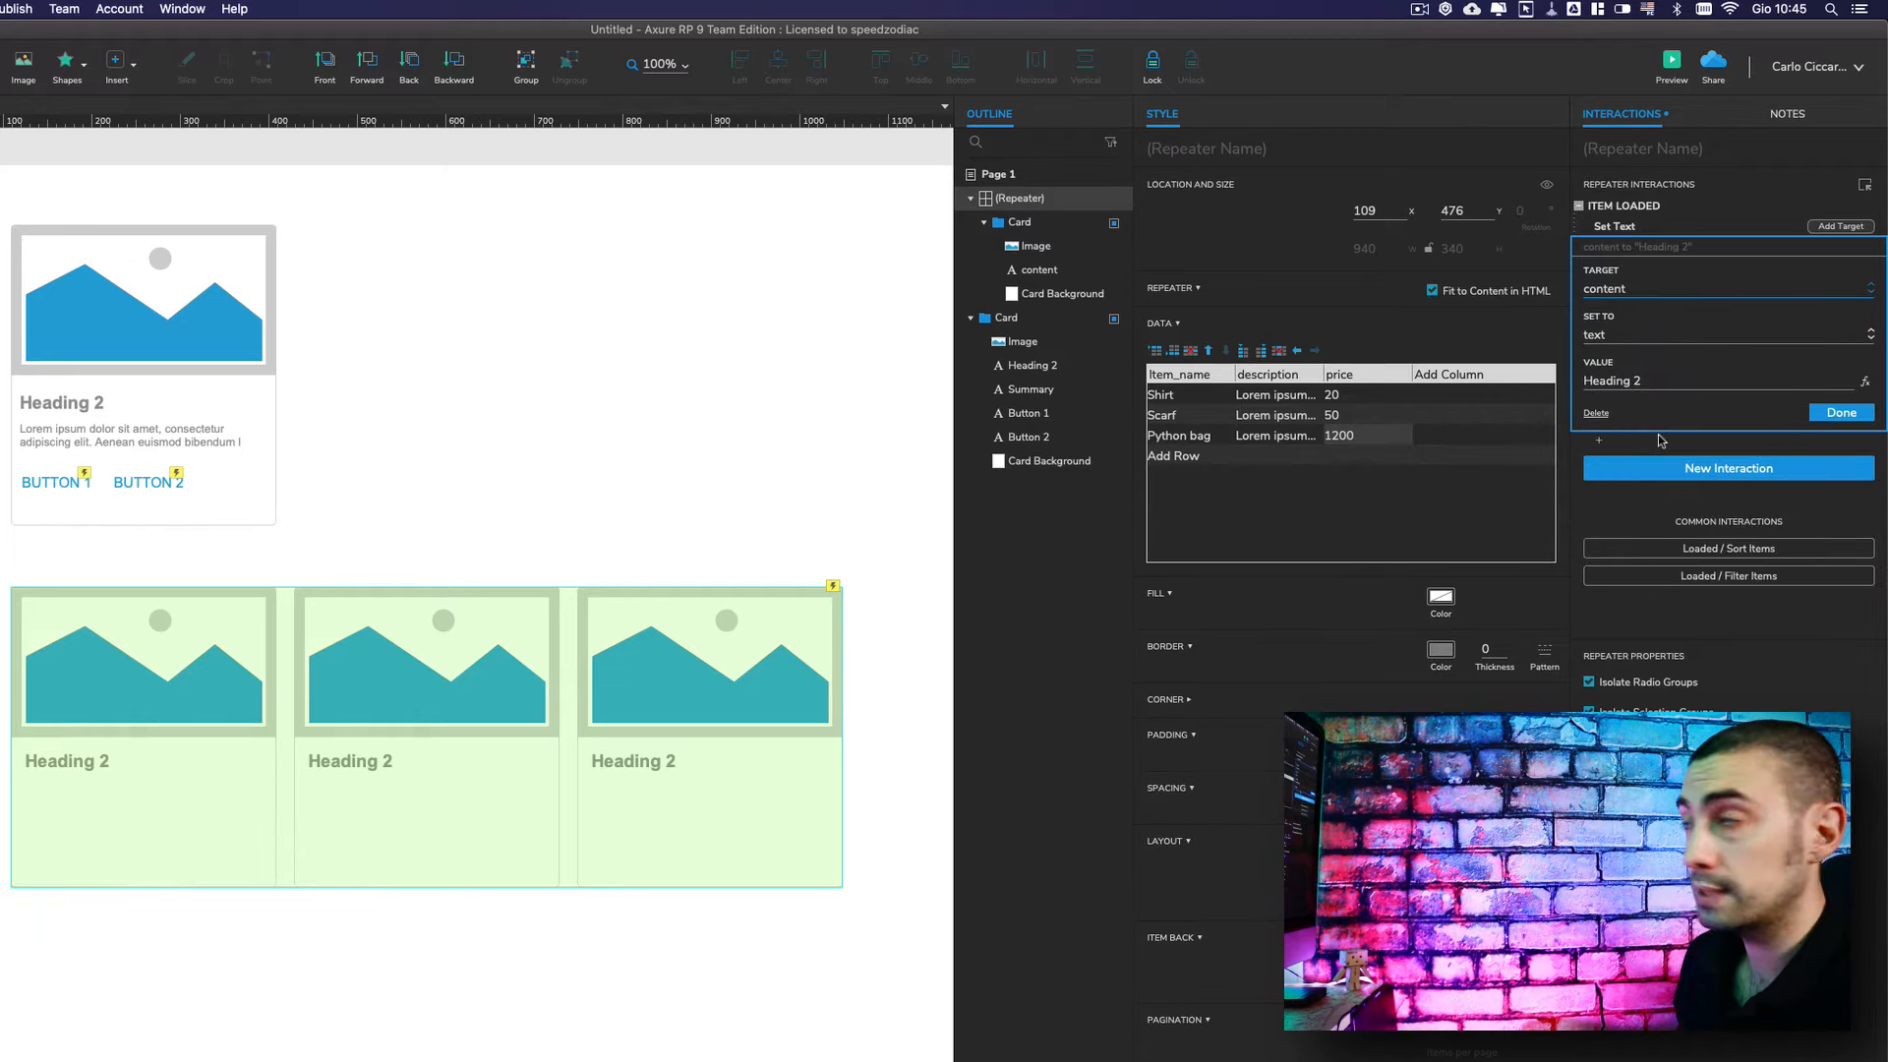
left_click(1612, 340)
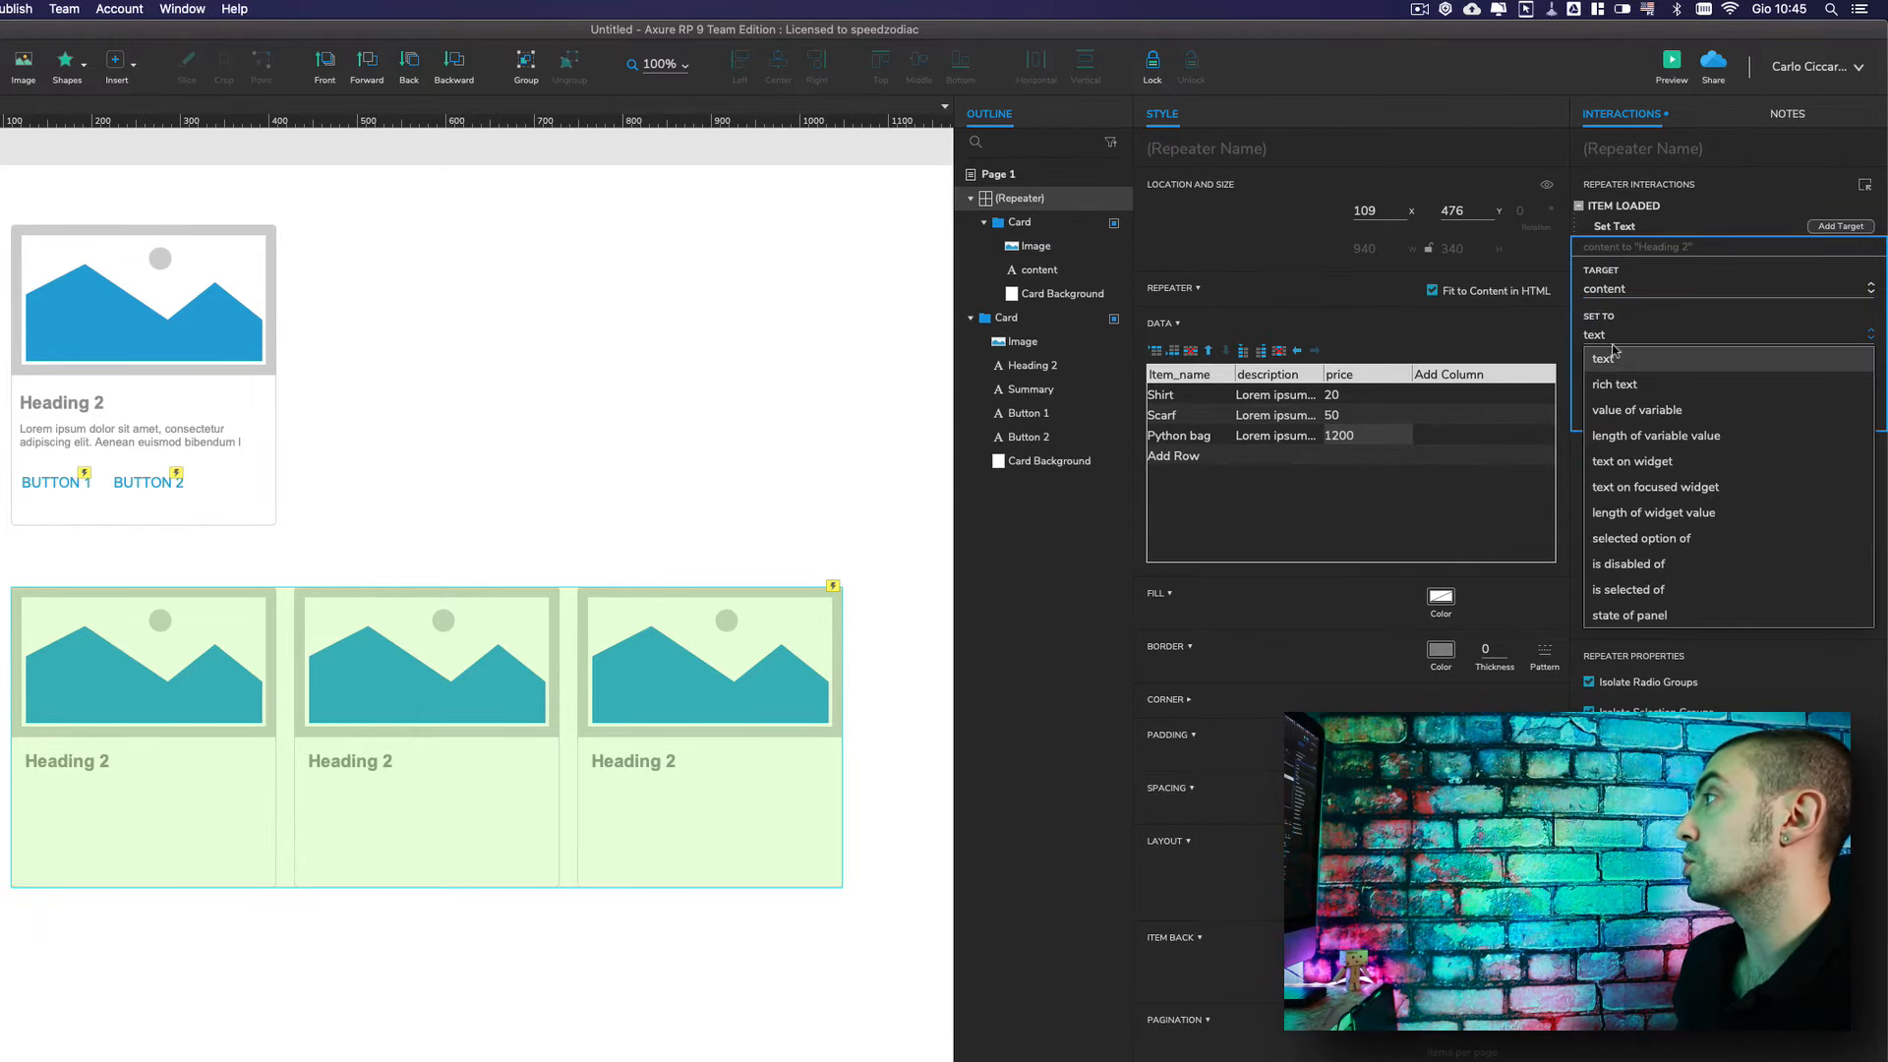
left_click(1632, 386)
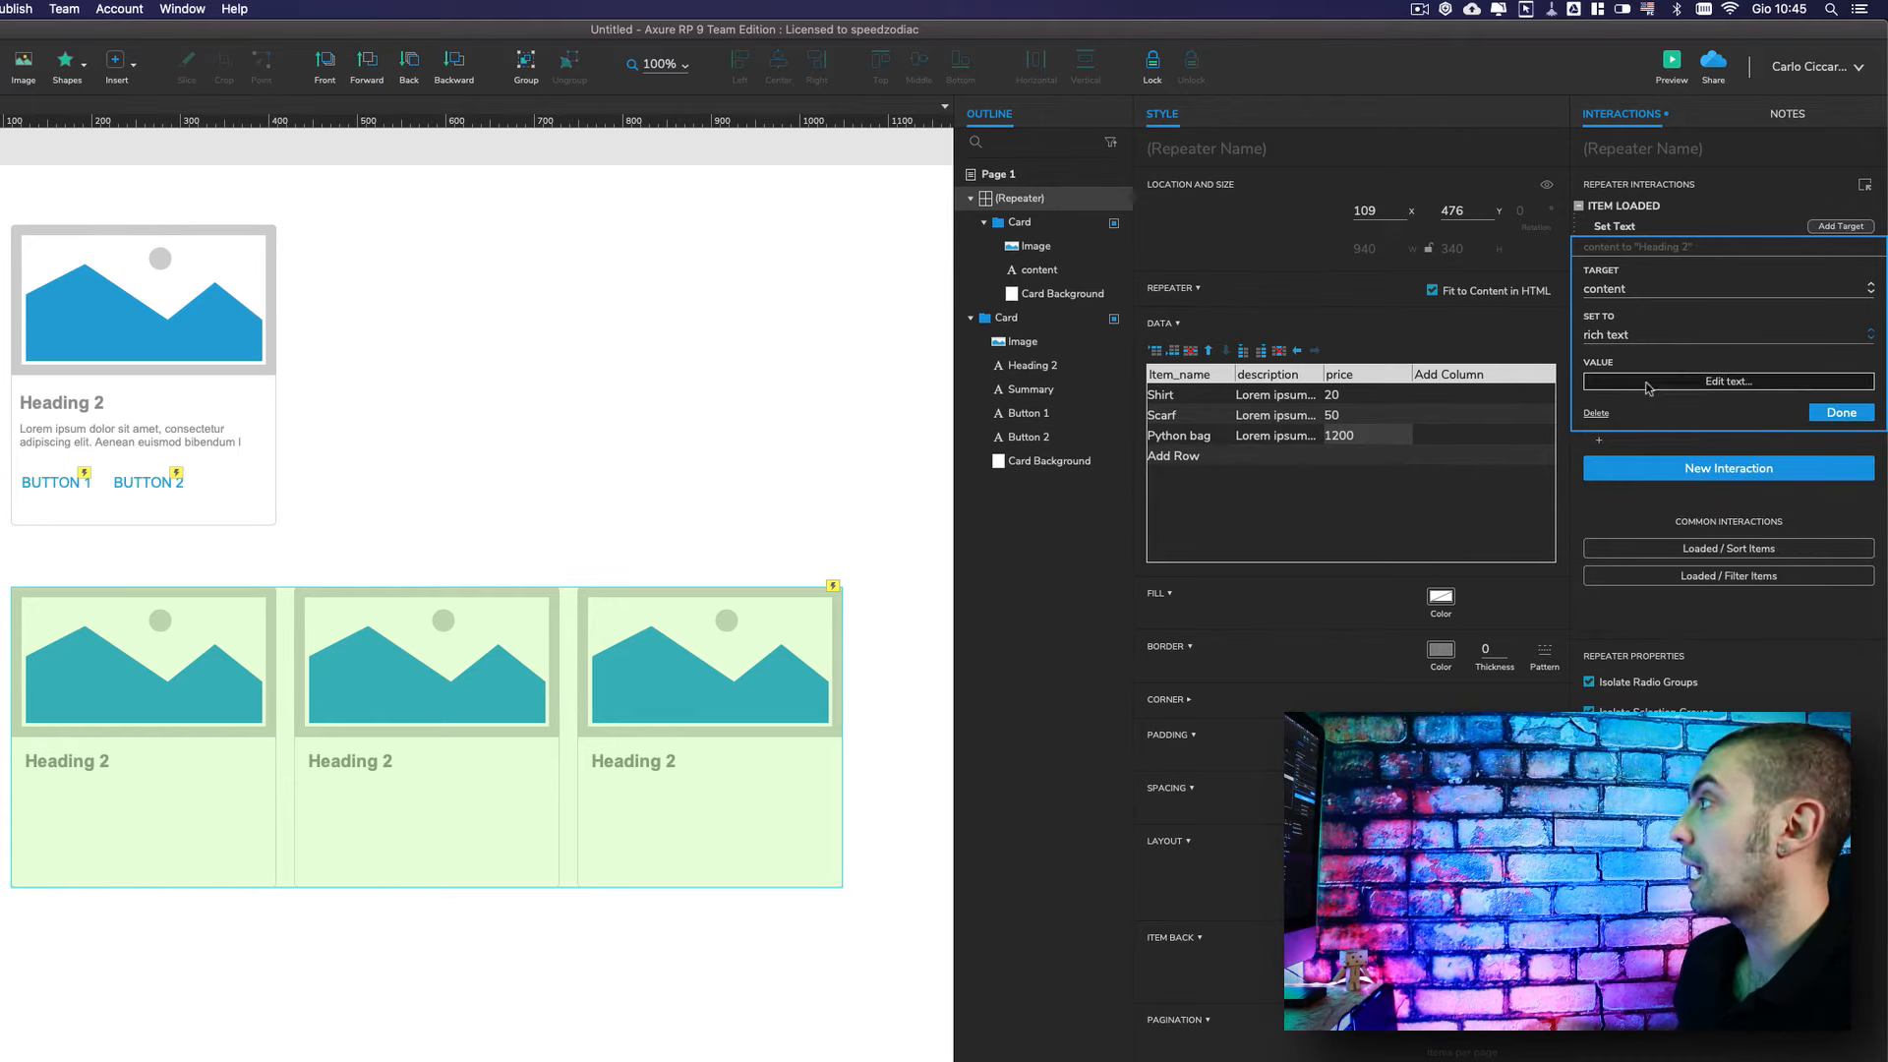
- Edit the action's rich text value and change the font of its "Heading 2" text to Roboto
left_click(1728, 382)
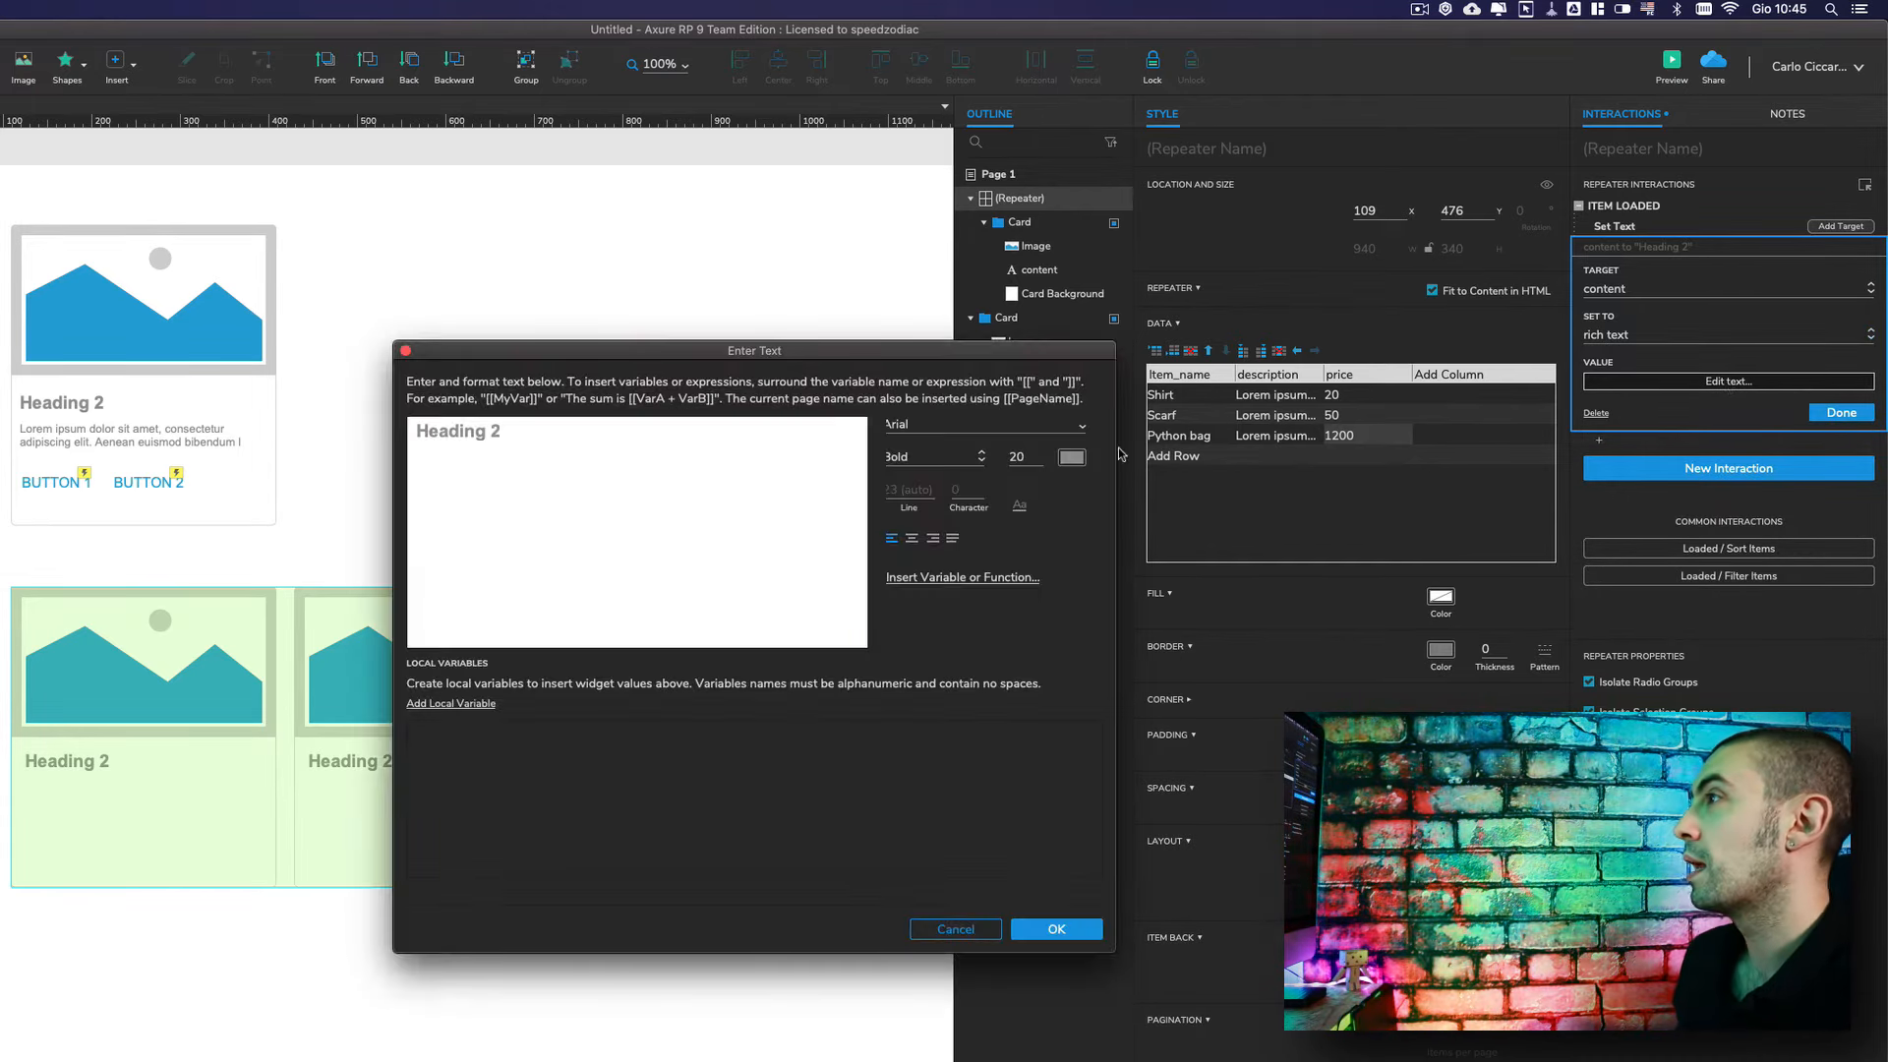
left_click_drag(498, 433, 363, 405)
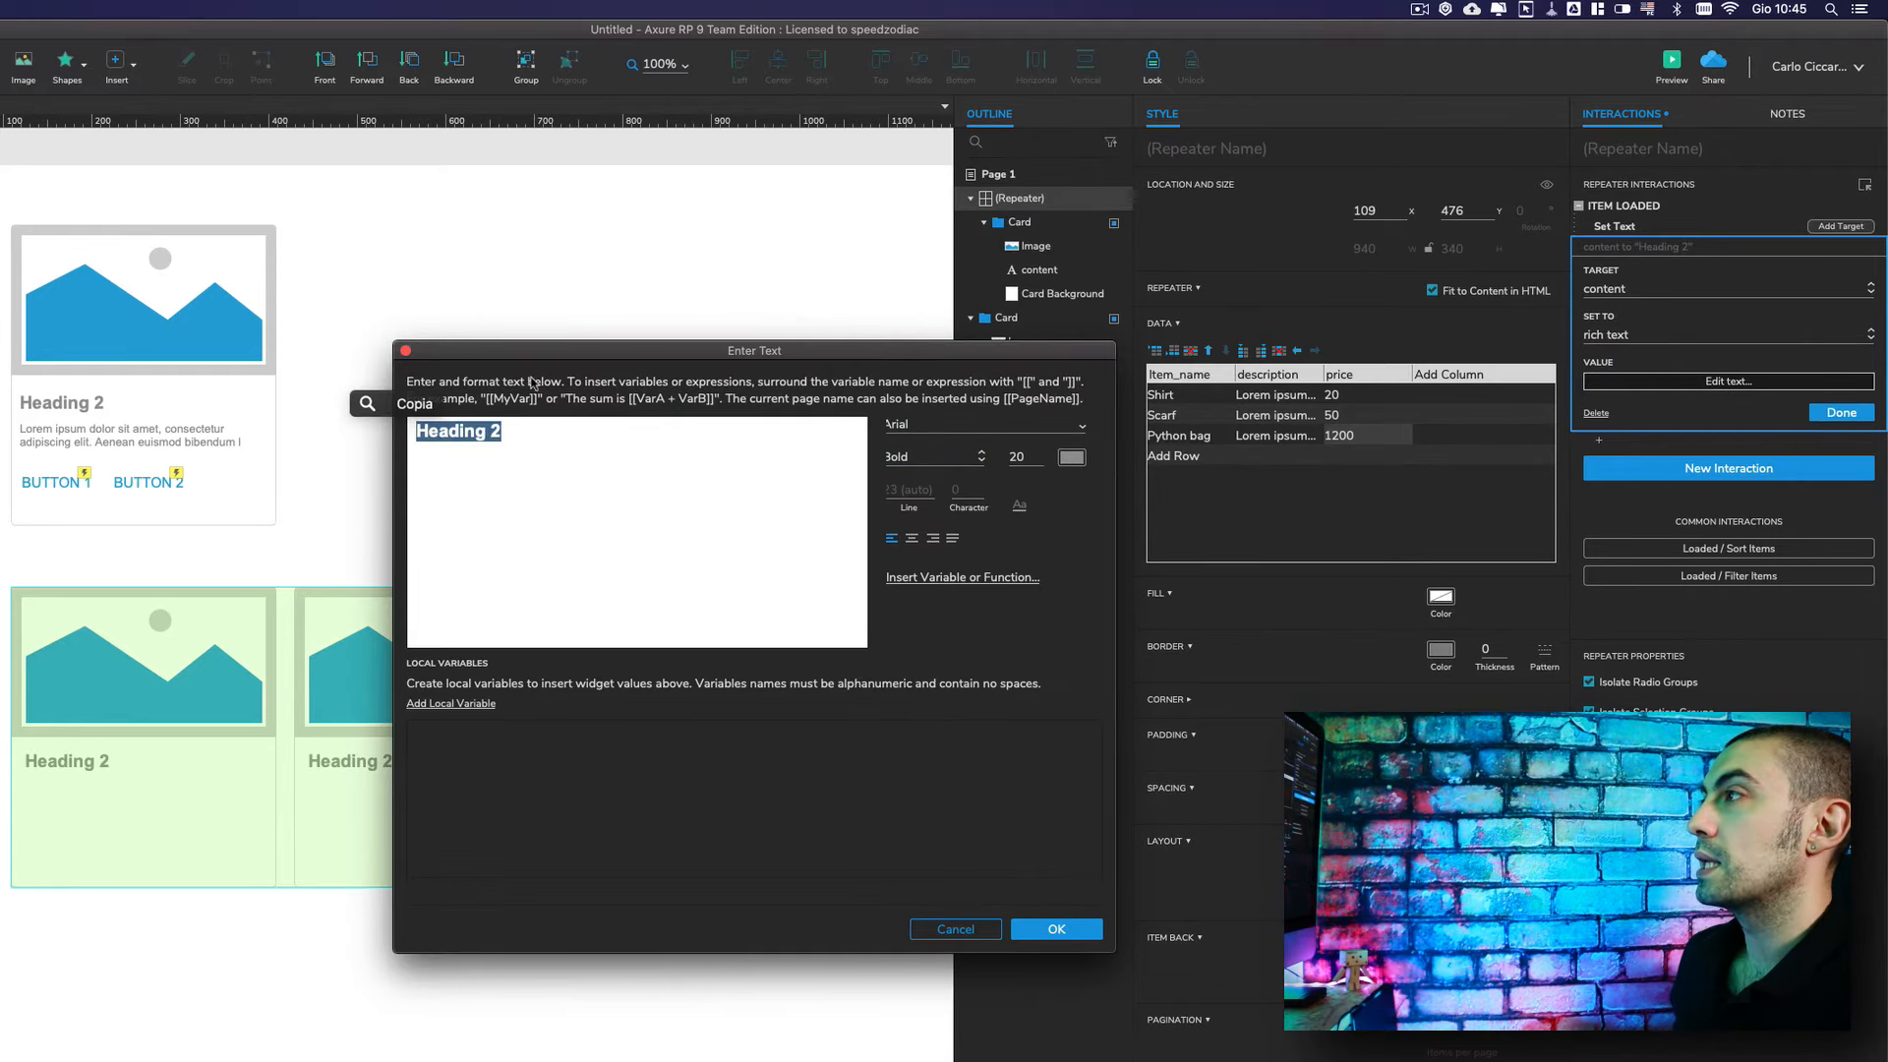
left_click_drag(556, 351, 697, 386)
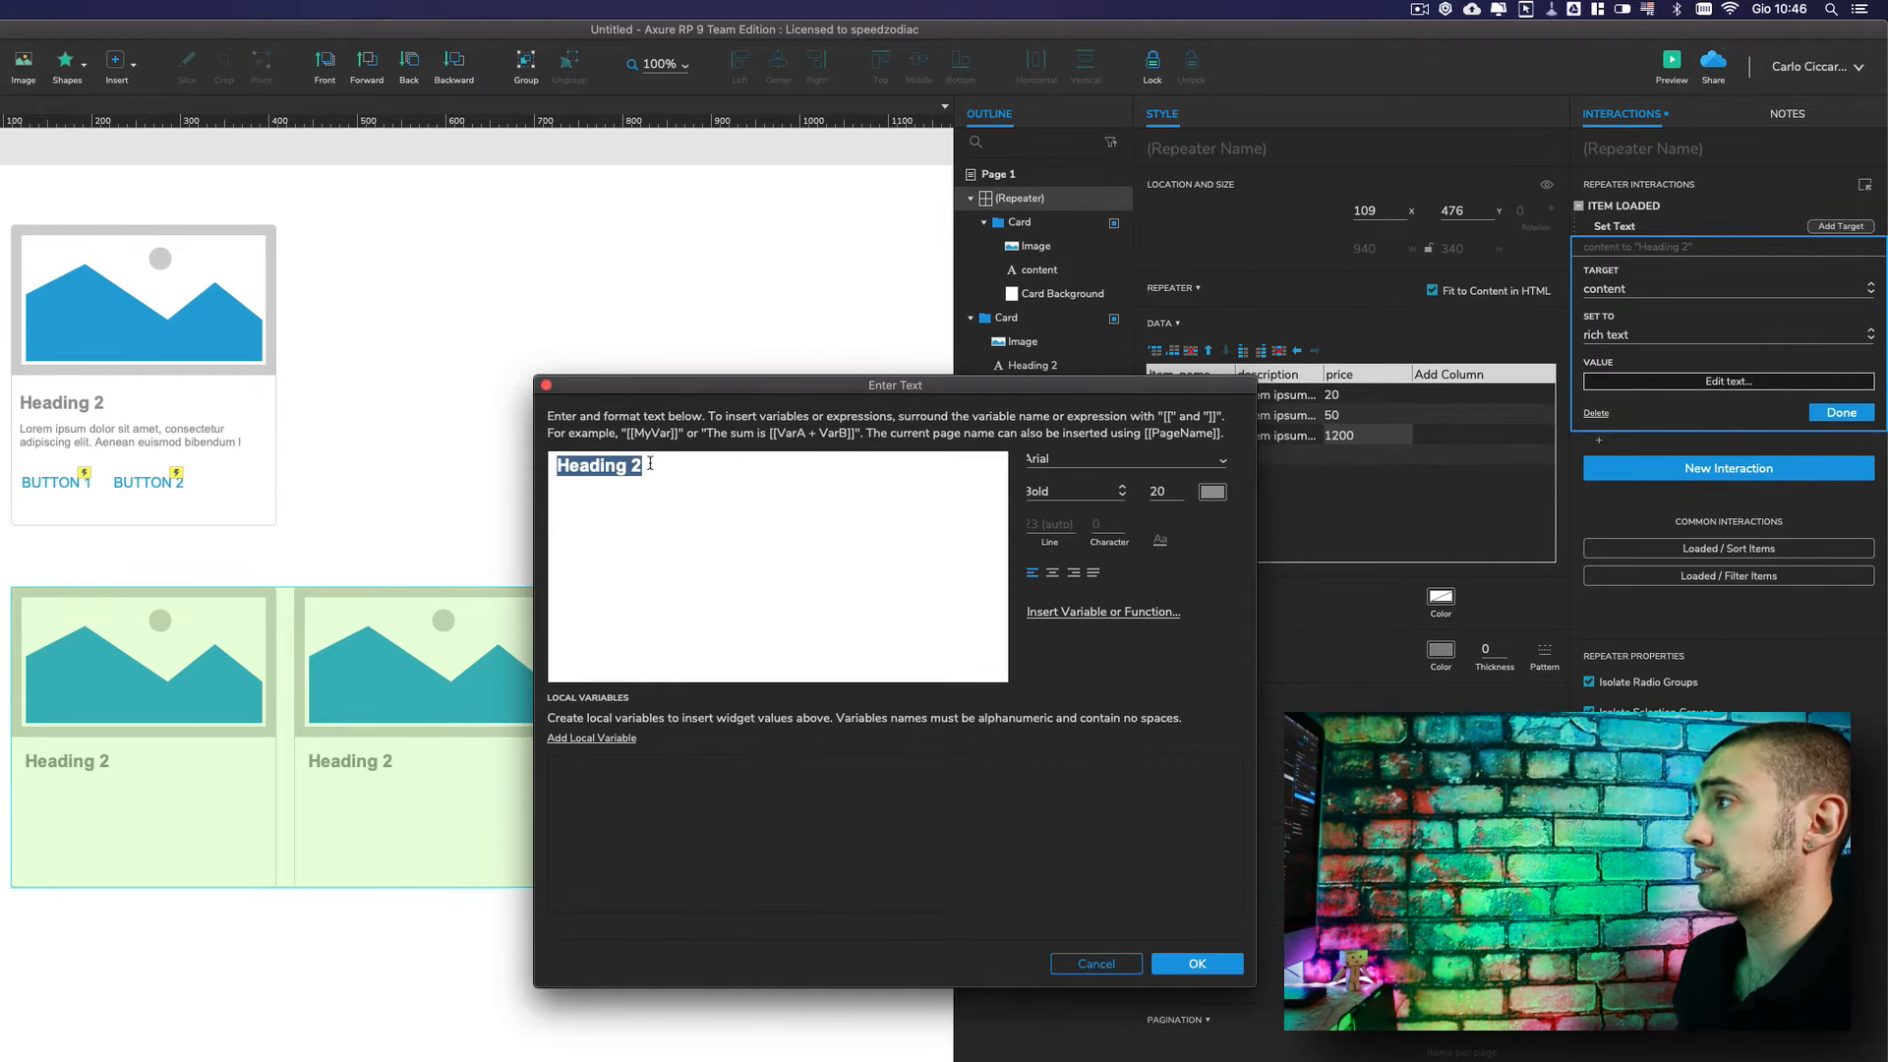
left_click_drag(650, 463, 531, 467)
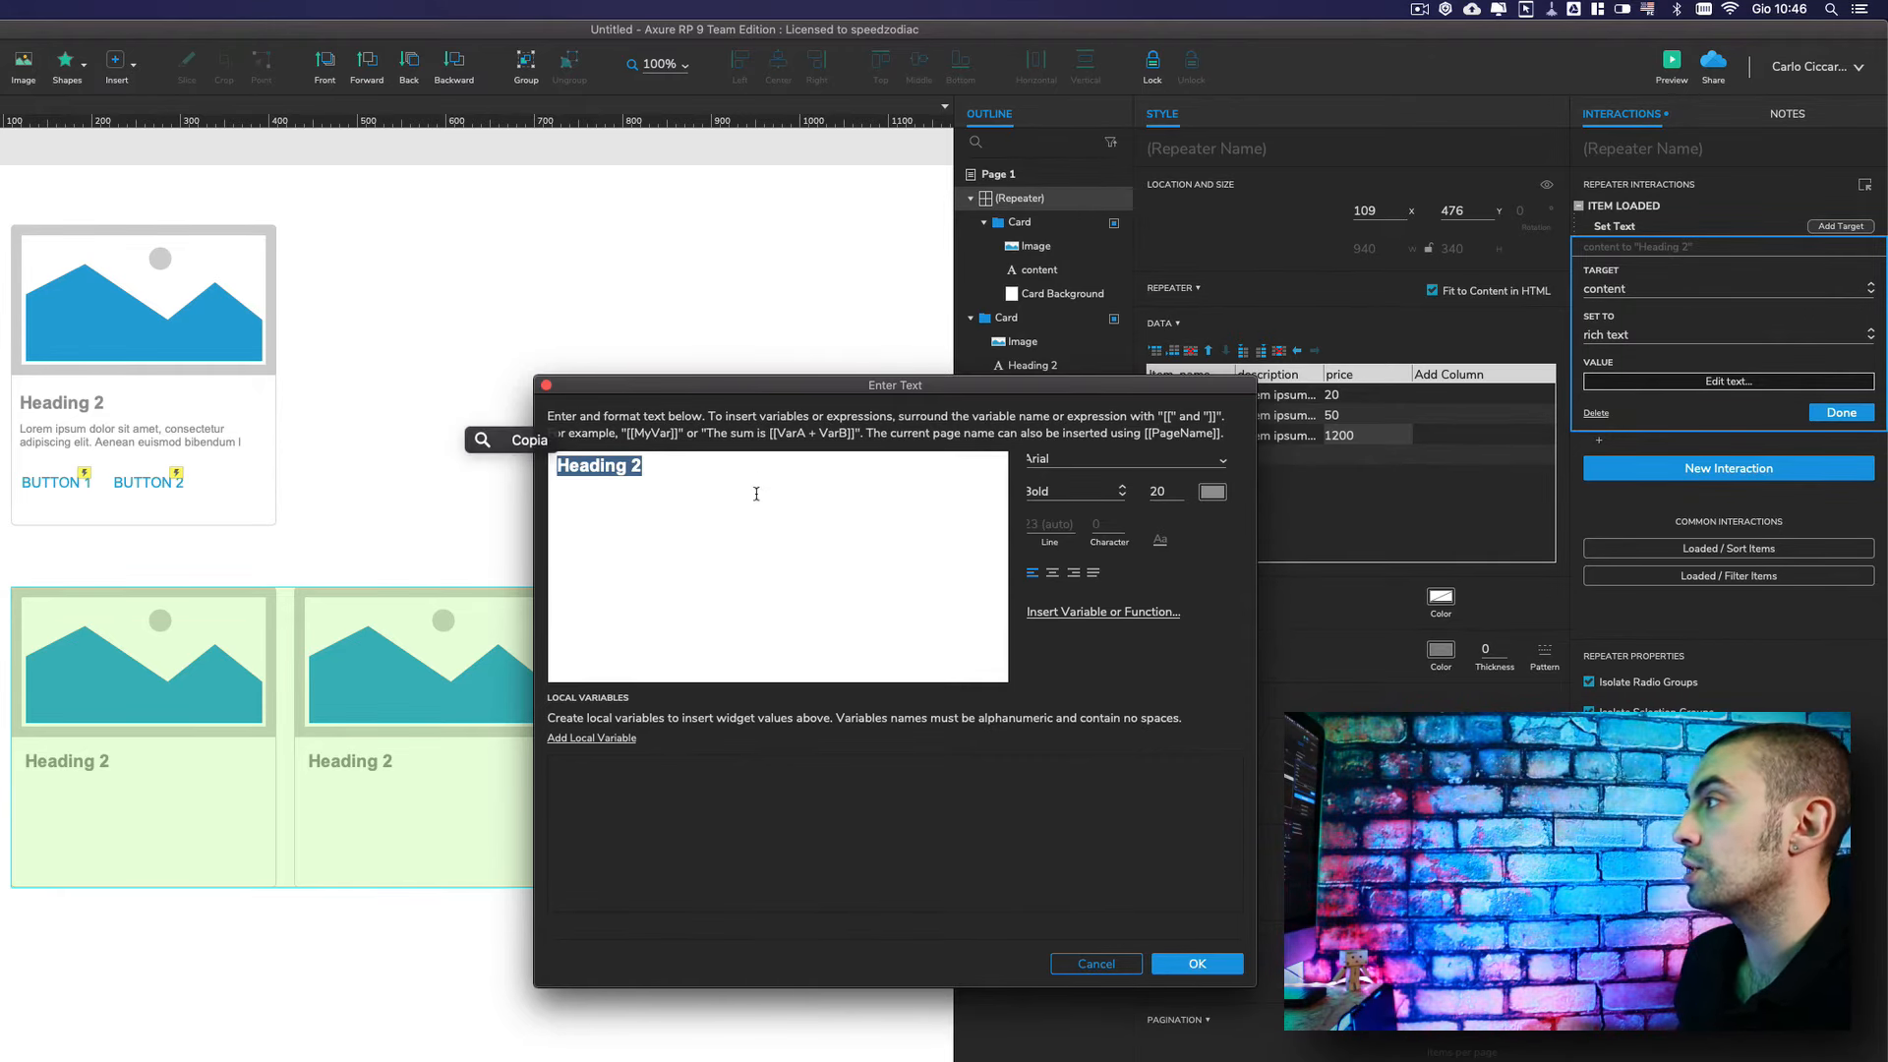
left_click(1056, 460)
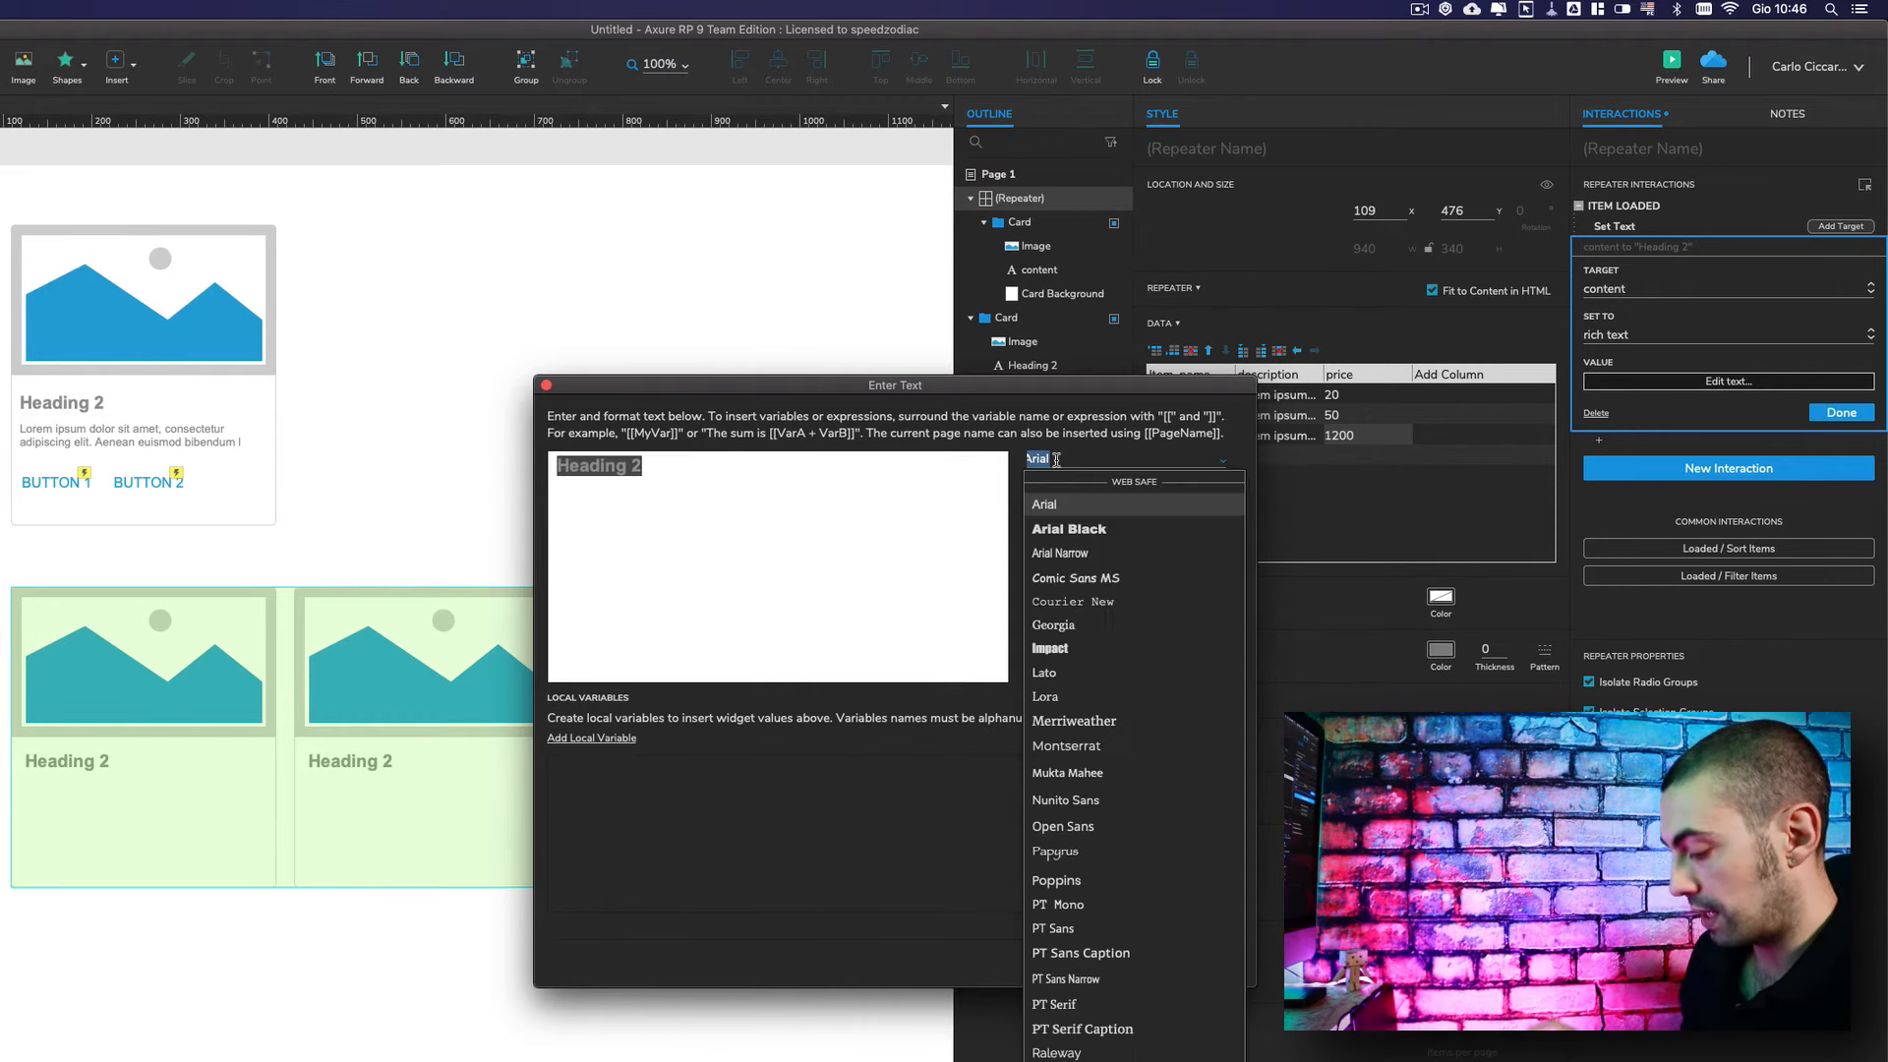
type("Roboto")
key("Return")
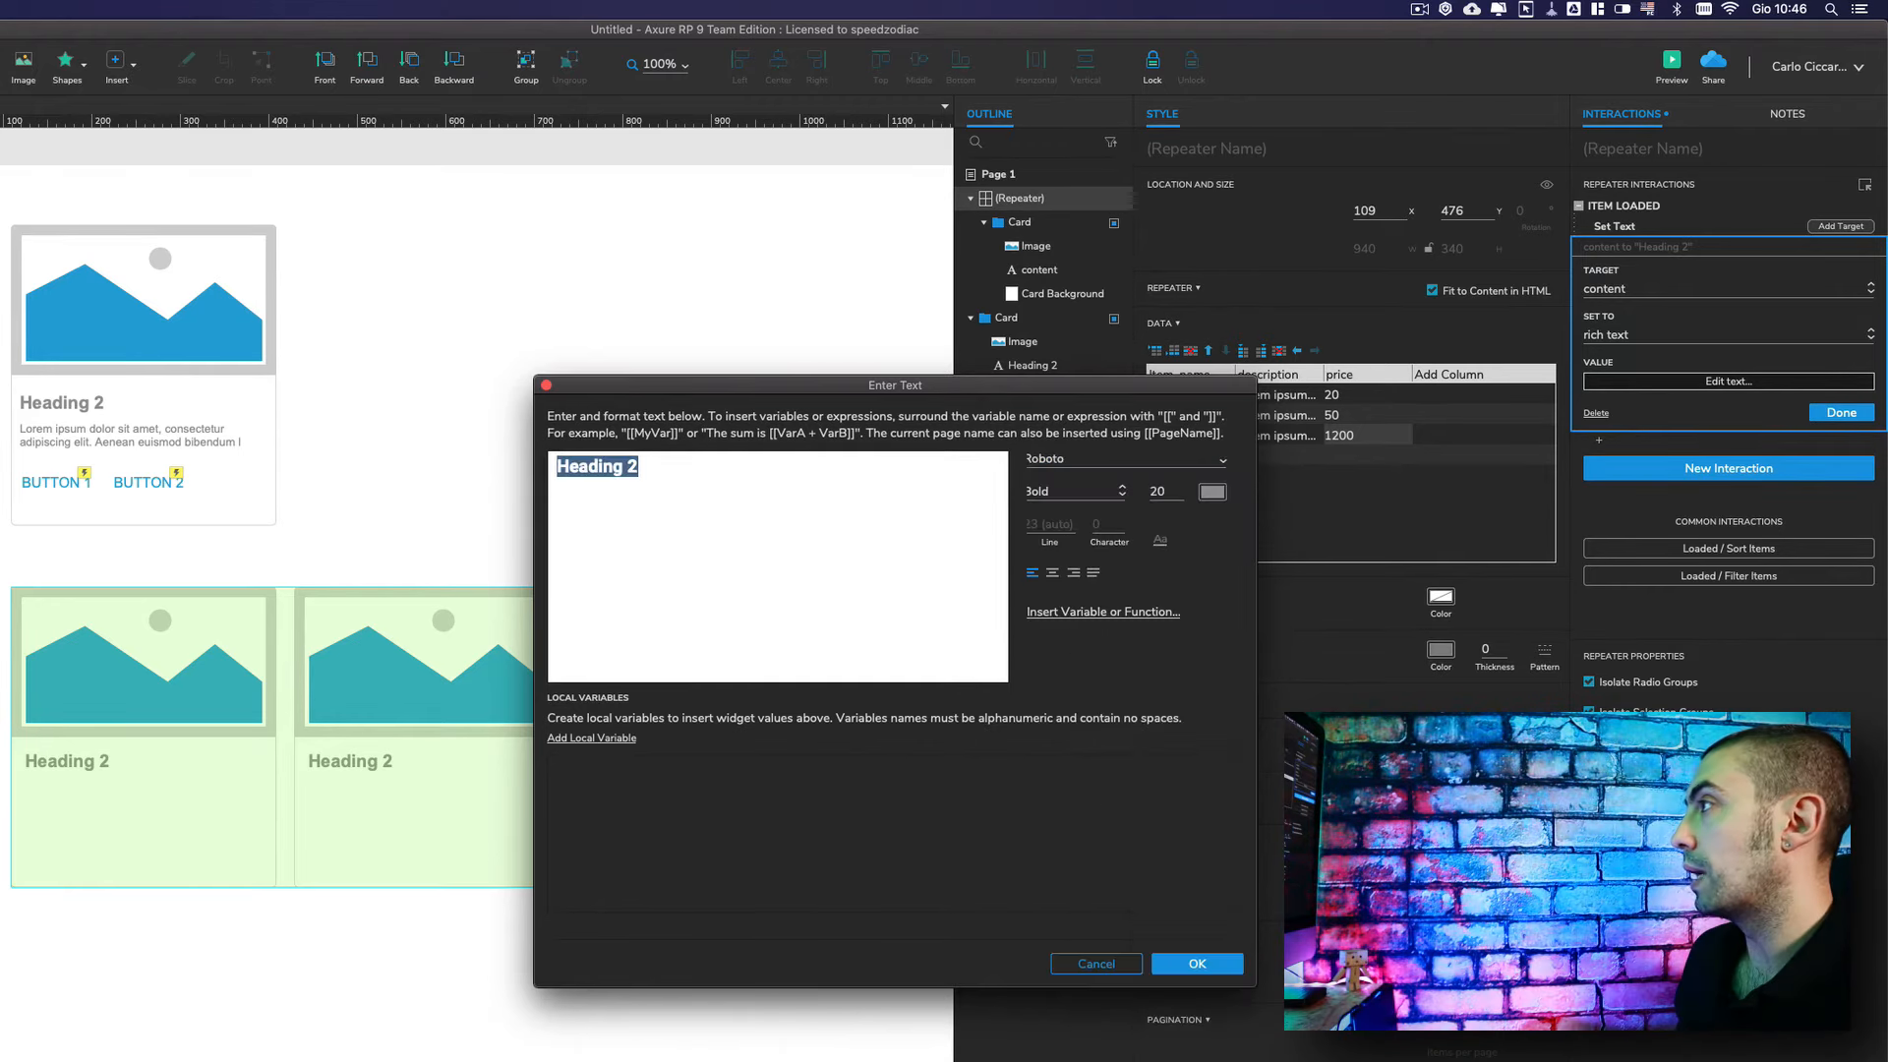
- Set the colour of the "Heading 2" rich text to black, #000000
left_click(1213, 491)
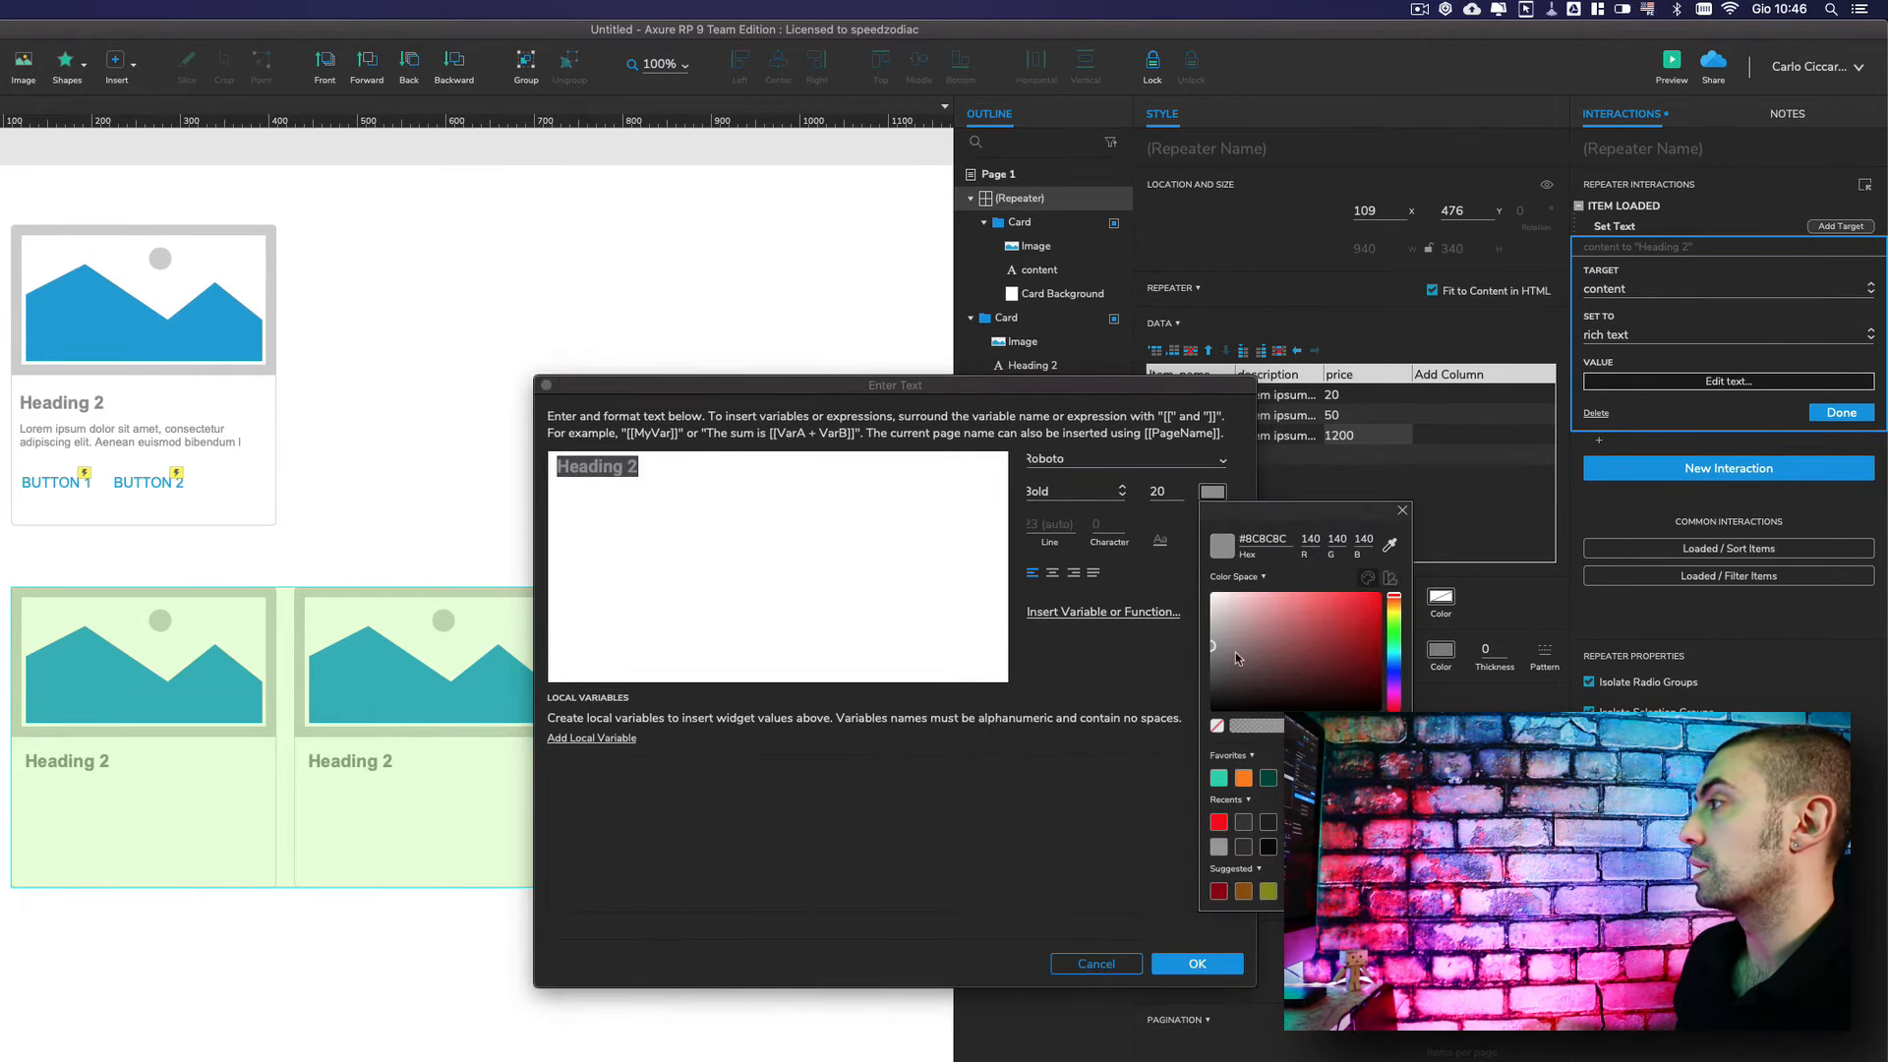
left_click(1269, 846)
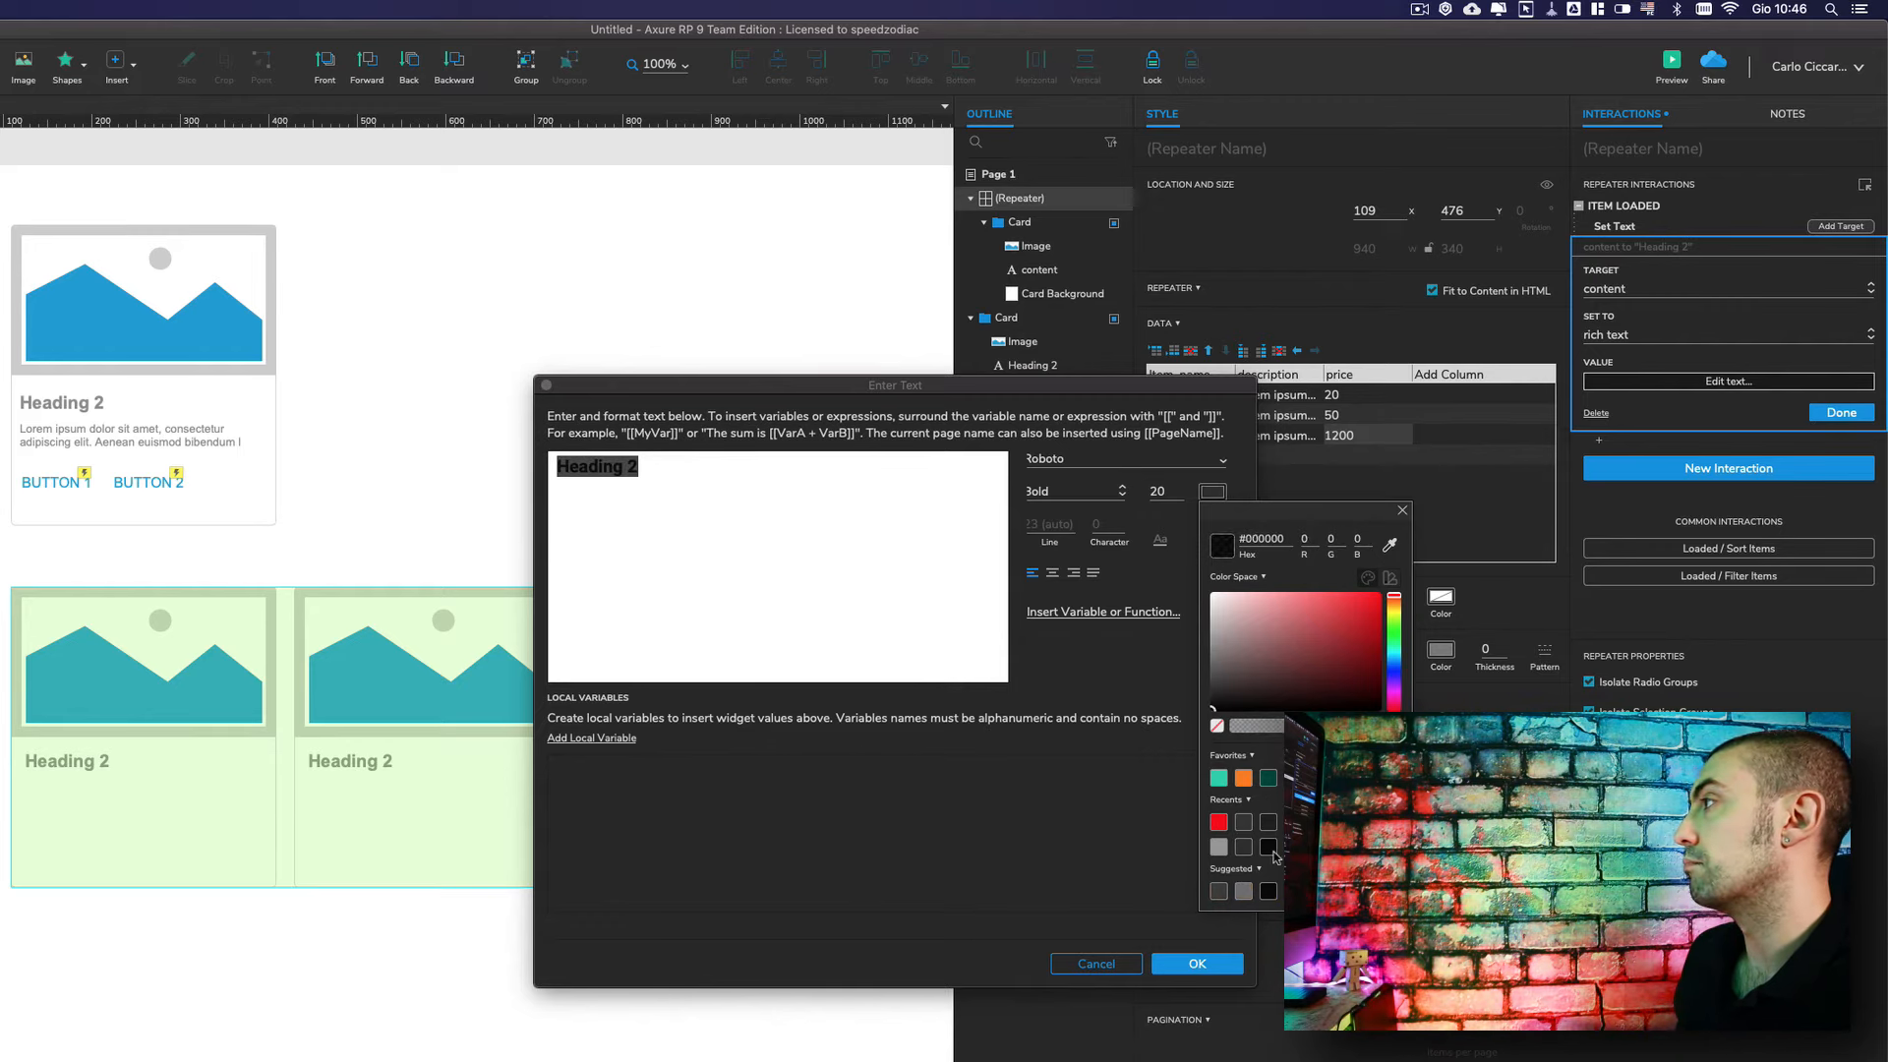
left_click(803, 570)
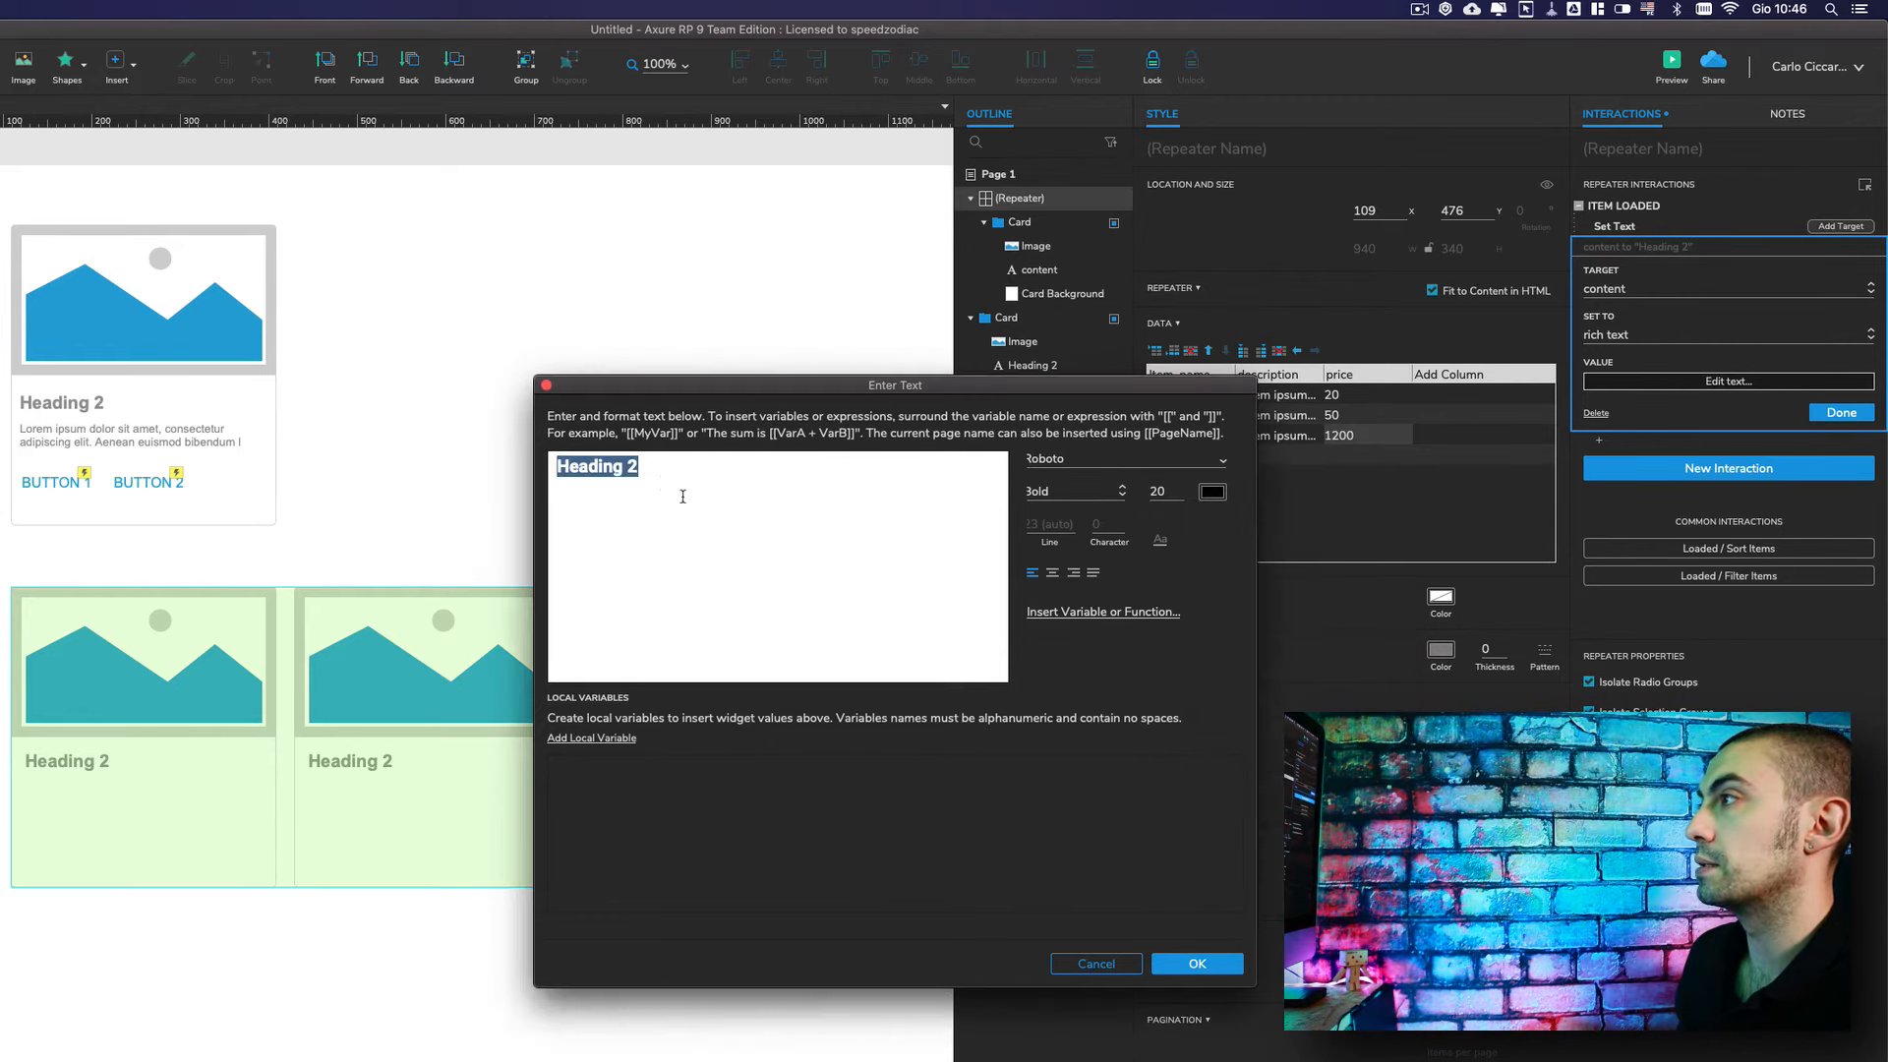
- Replace the "Heading 2" text with the expression [[Item.Item_name]], keeping the repeater's data columns in view
left_click(649, 466)
key("super+a")
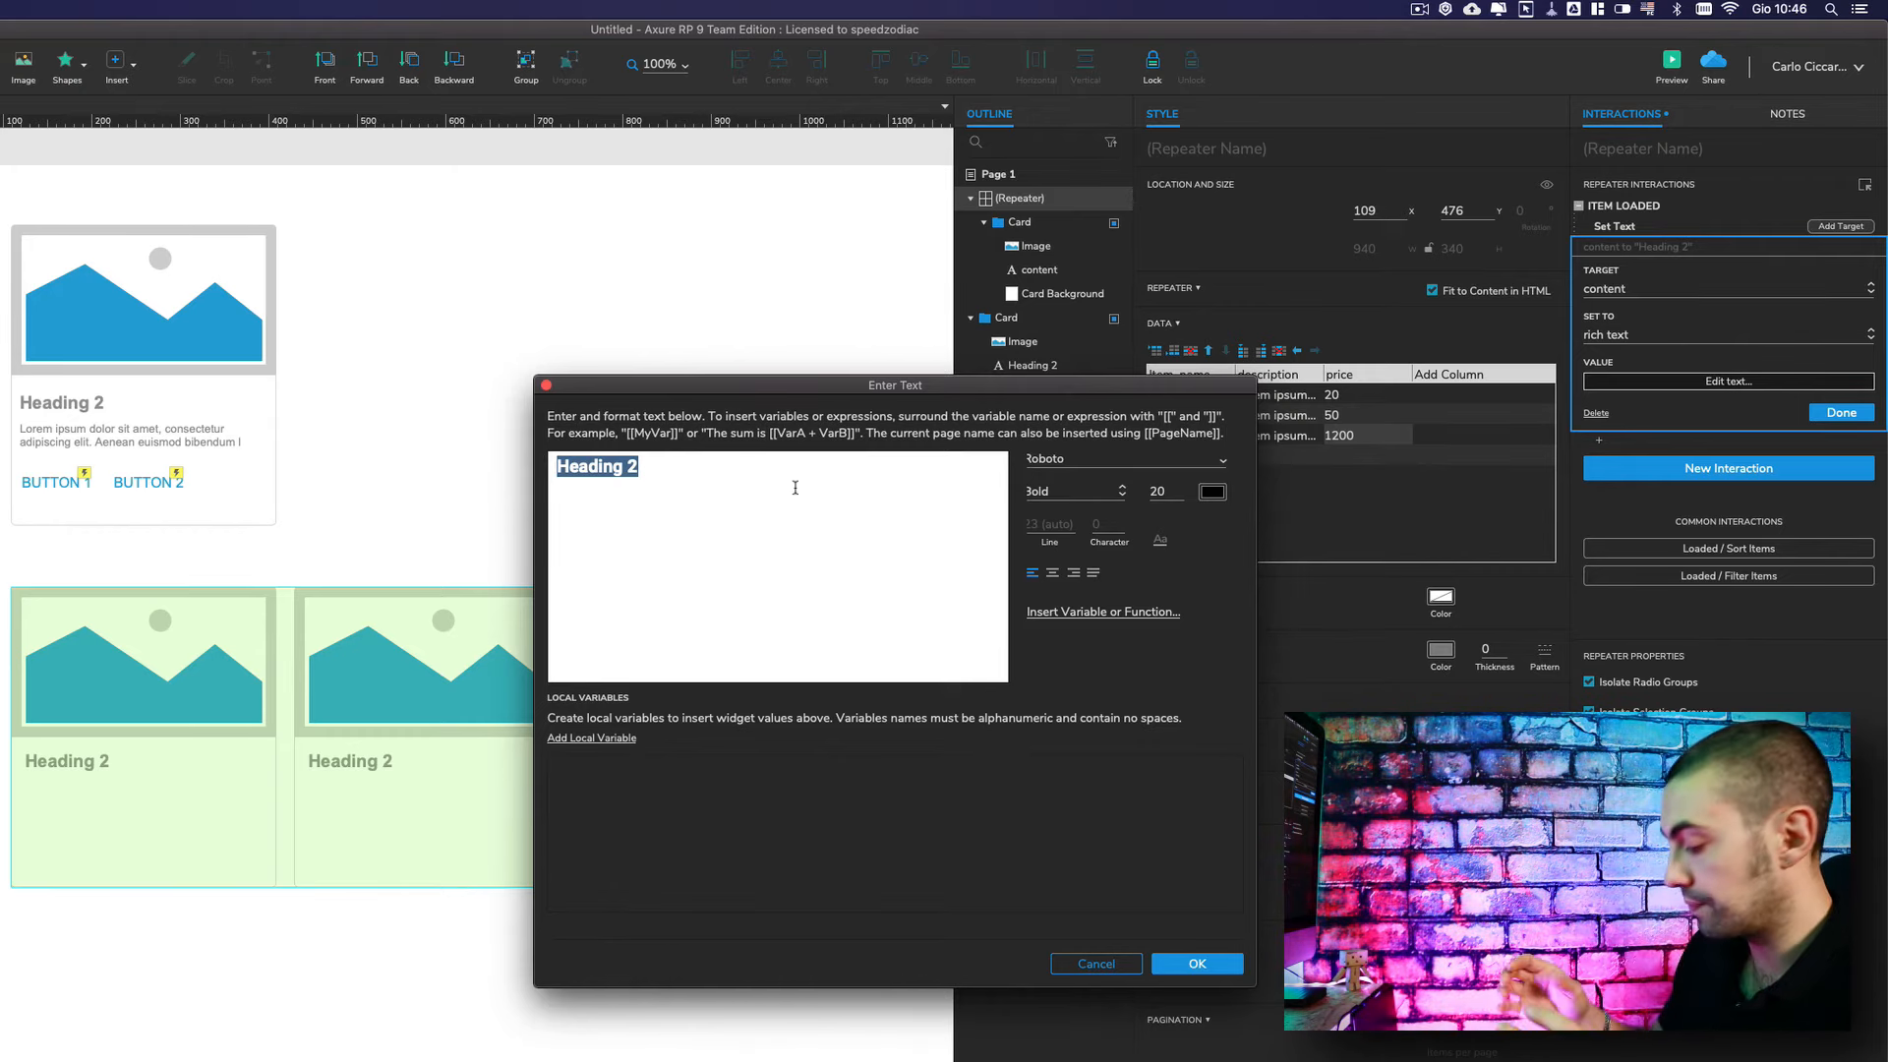
type("[[]]")
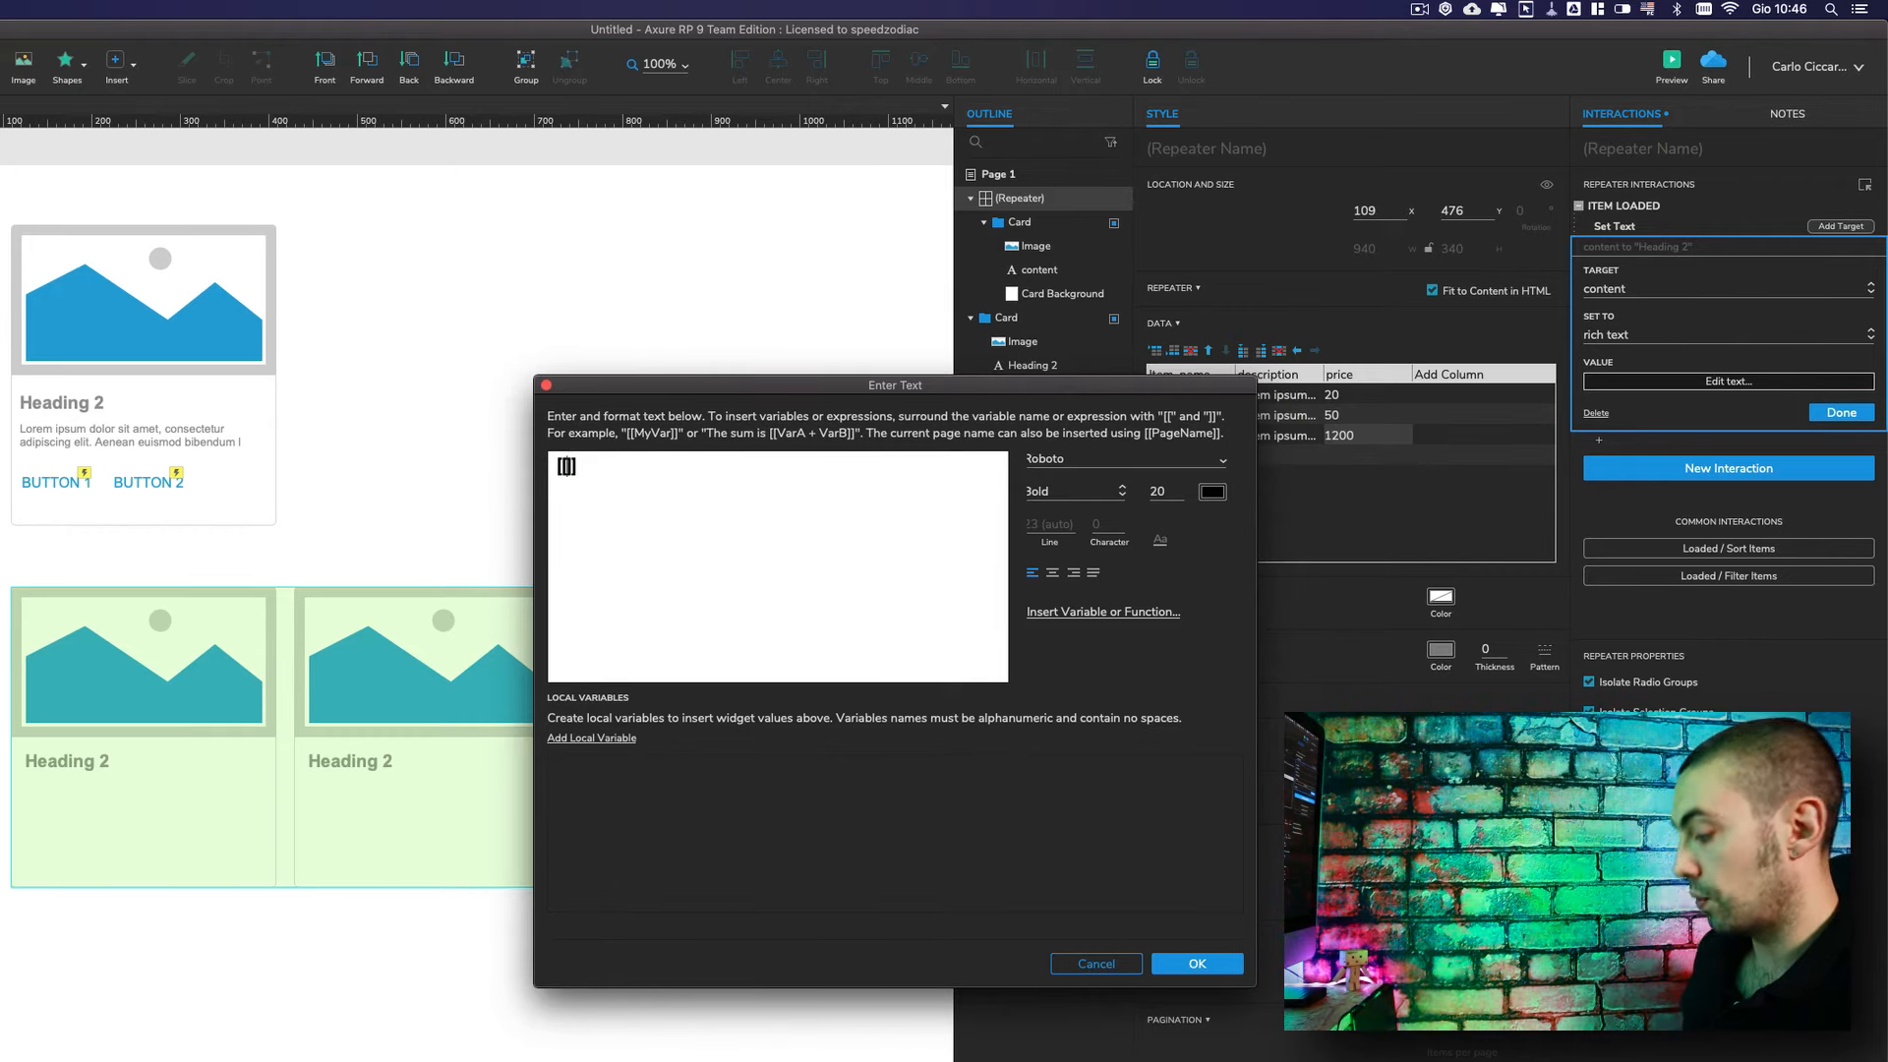
type("Item")
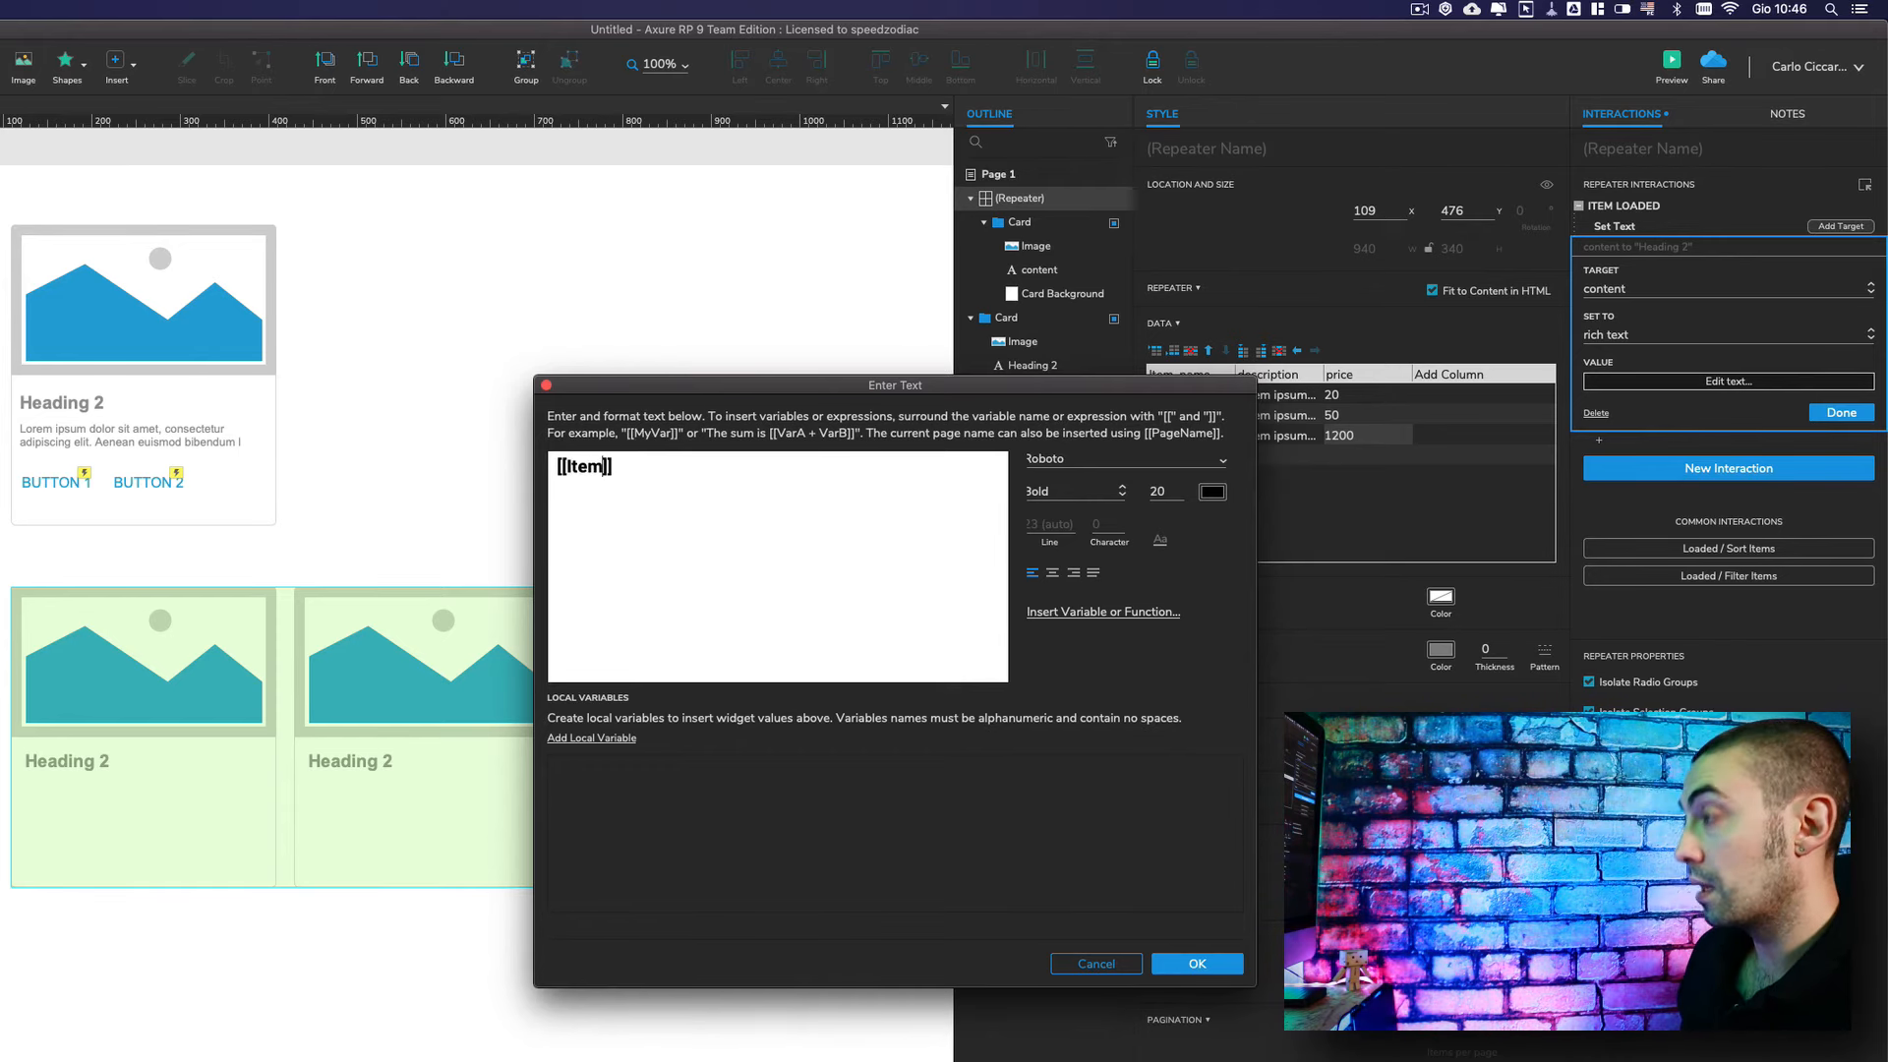
type(".")
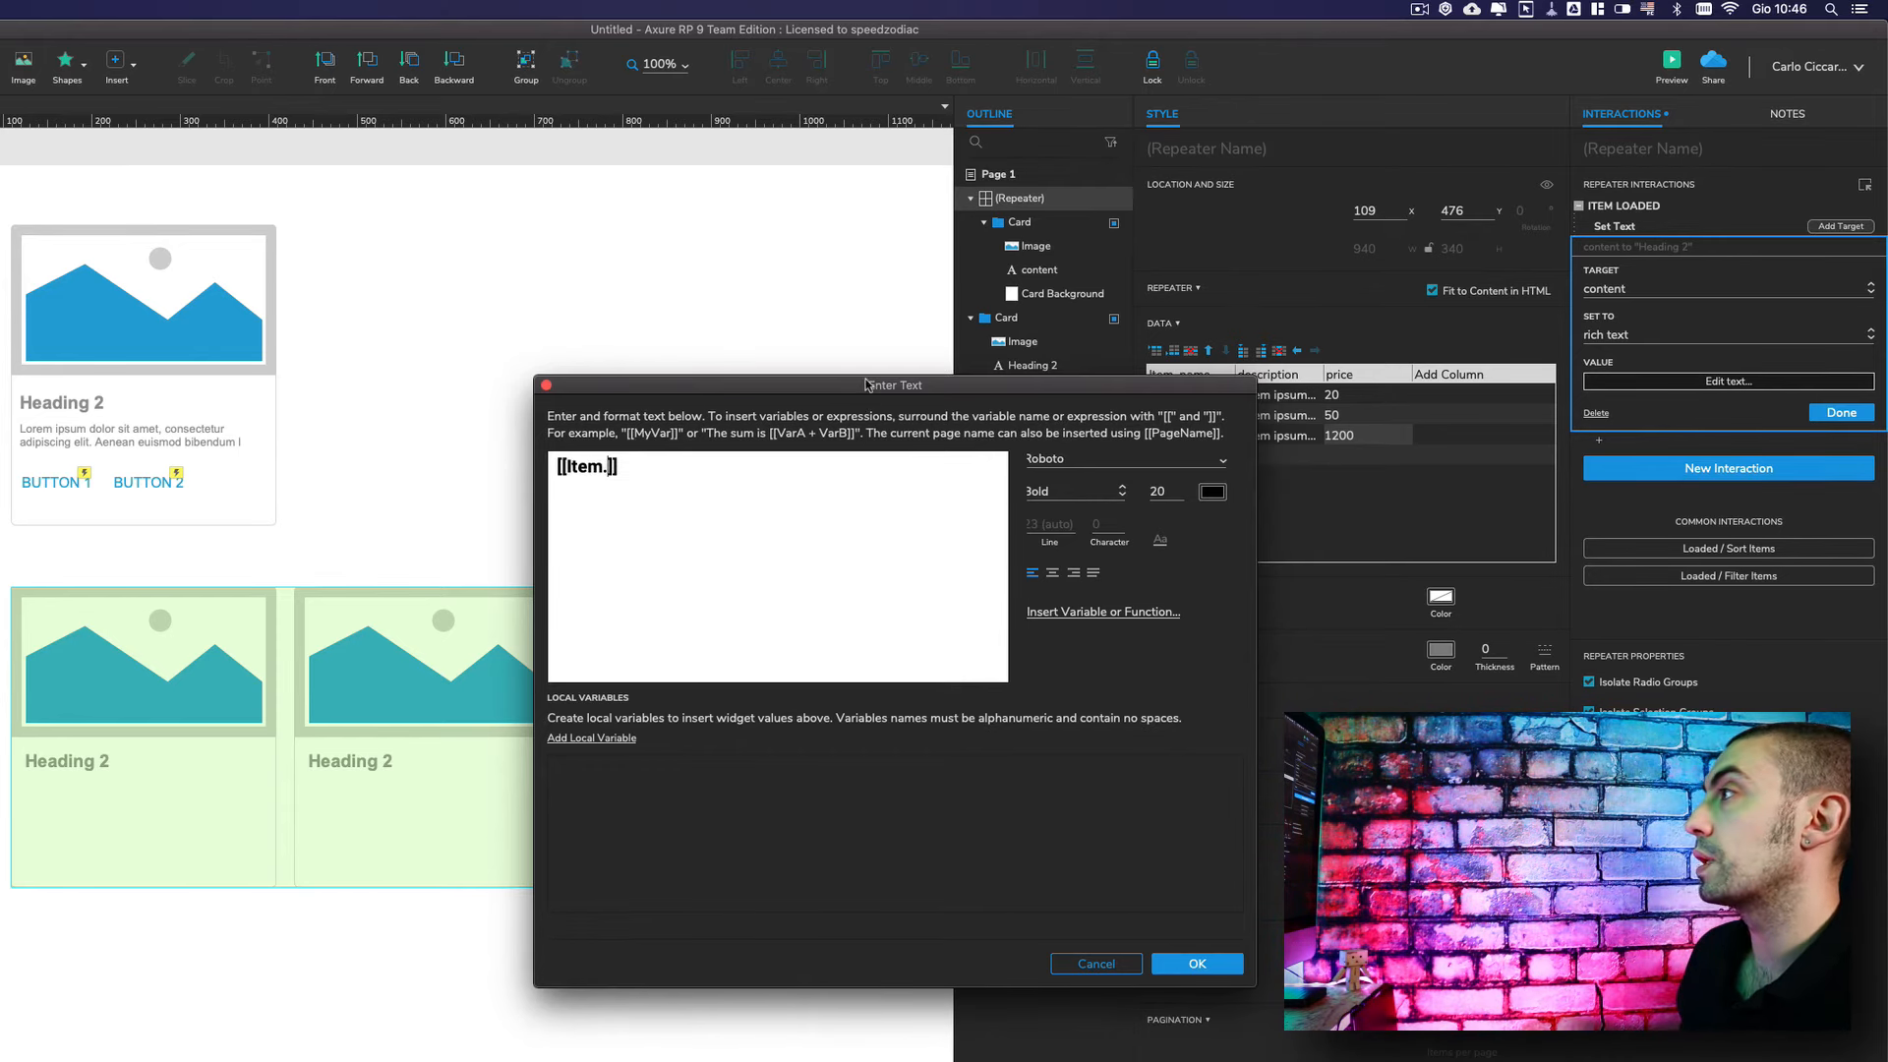
left_click_drag(866, 384, 706, 469)
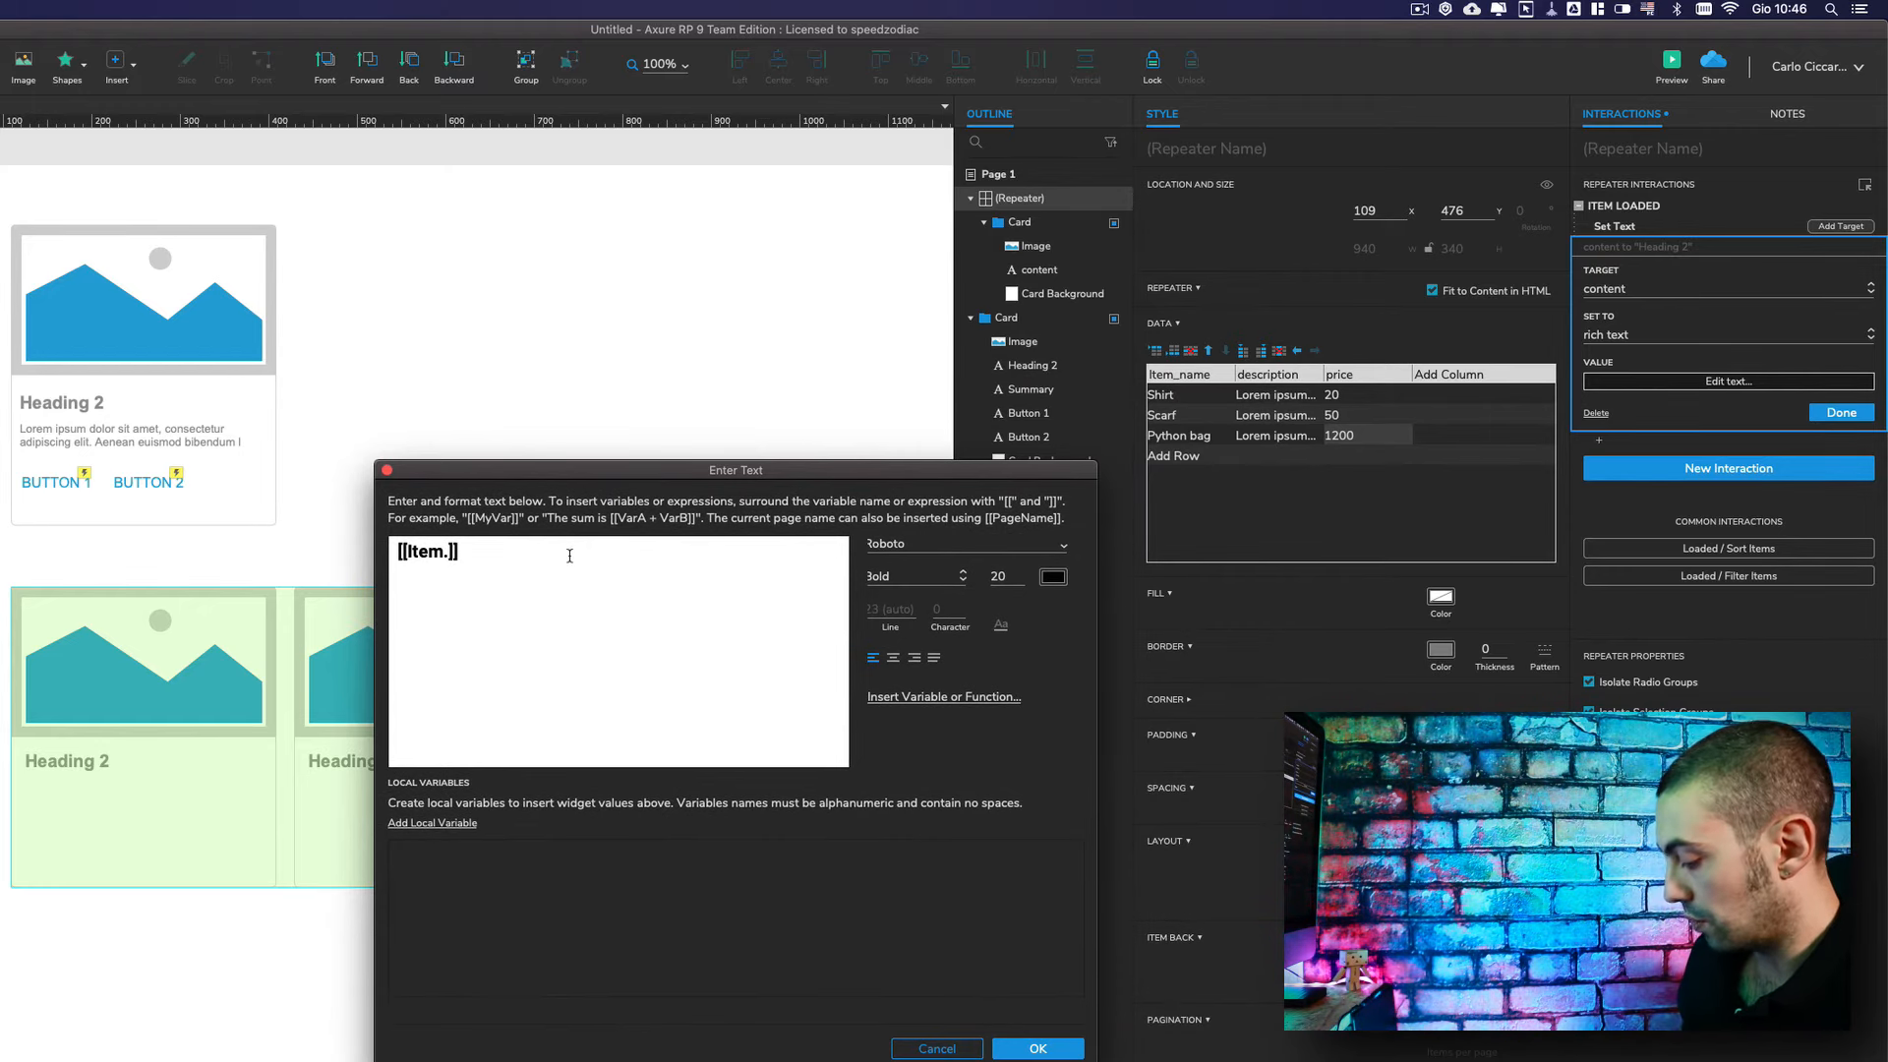
type("Item")
type("_name")
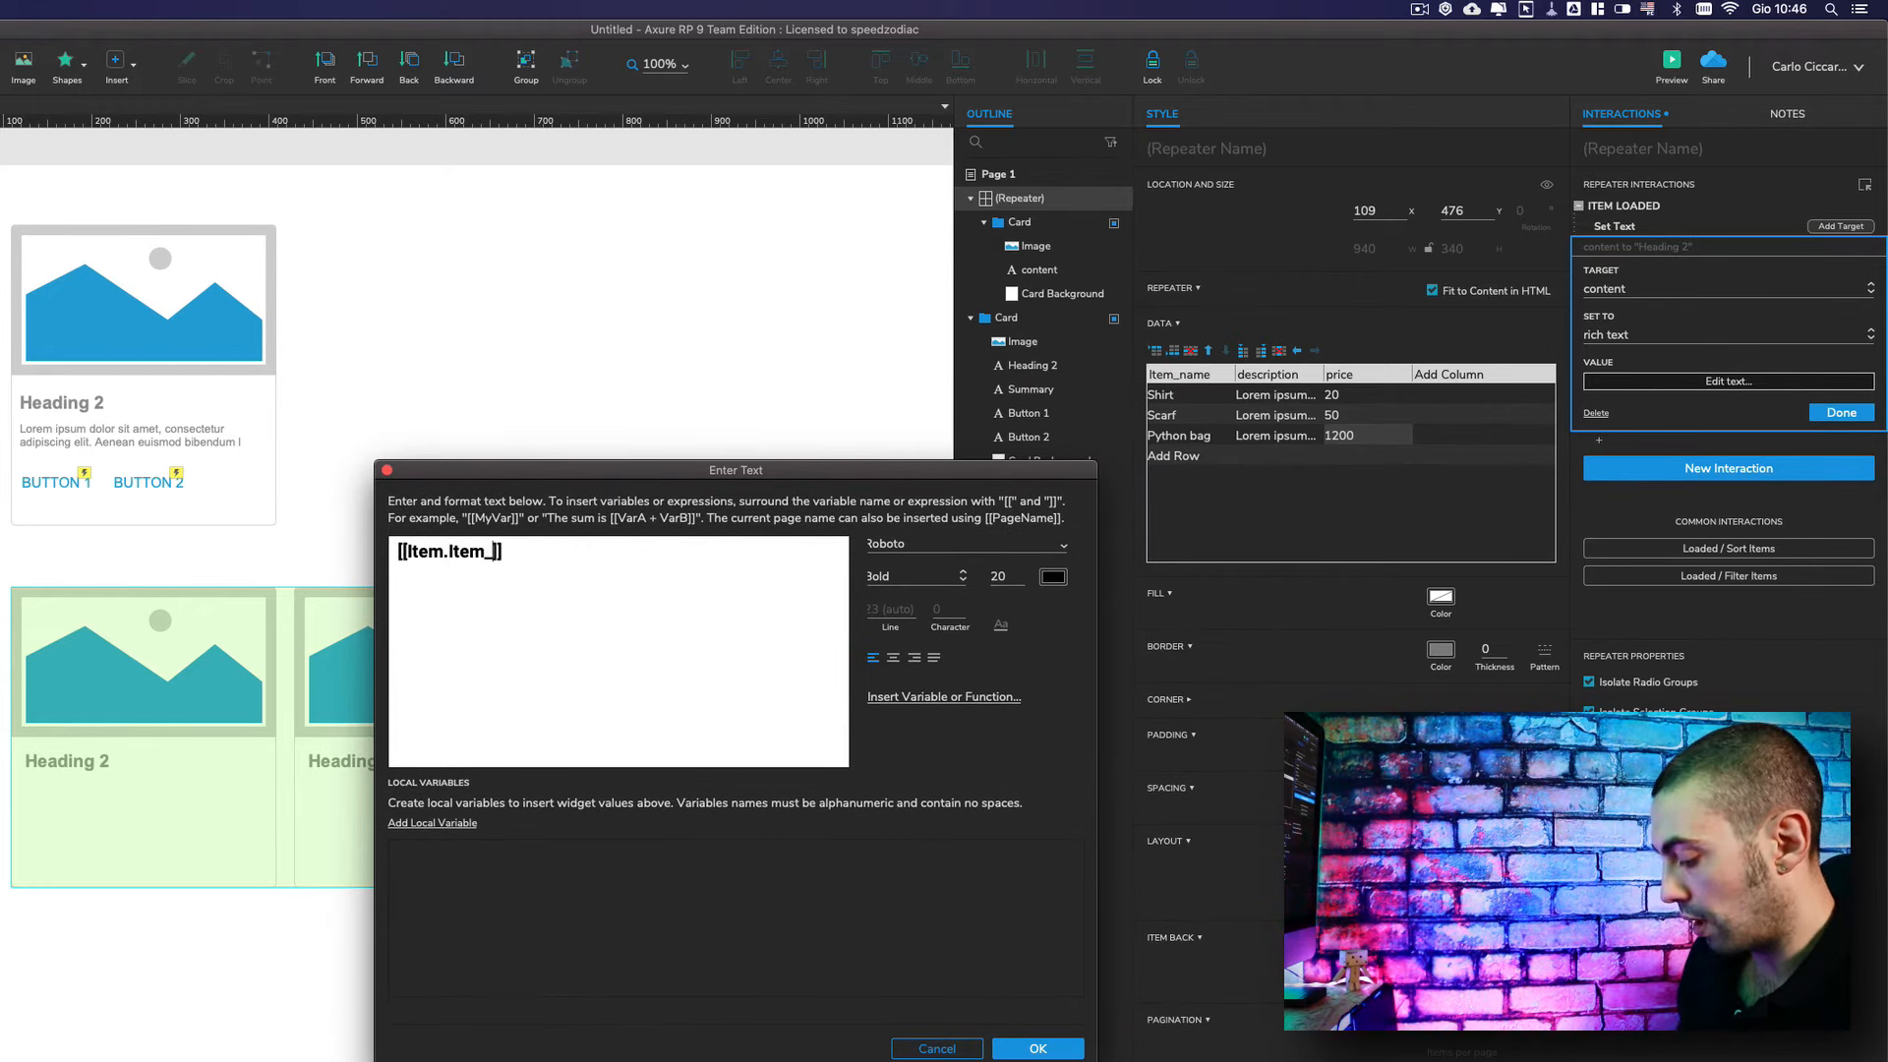
- Start a new line below the item name expression with Regular weight, size 14 and dark grey #333333 text
left_click(567, 552)
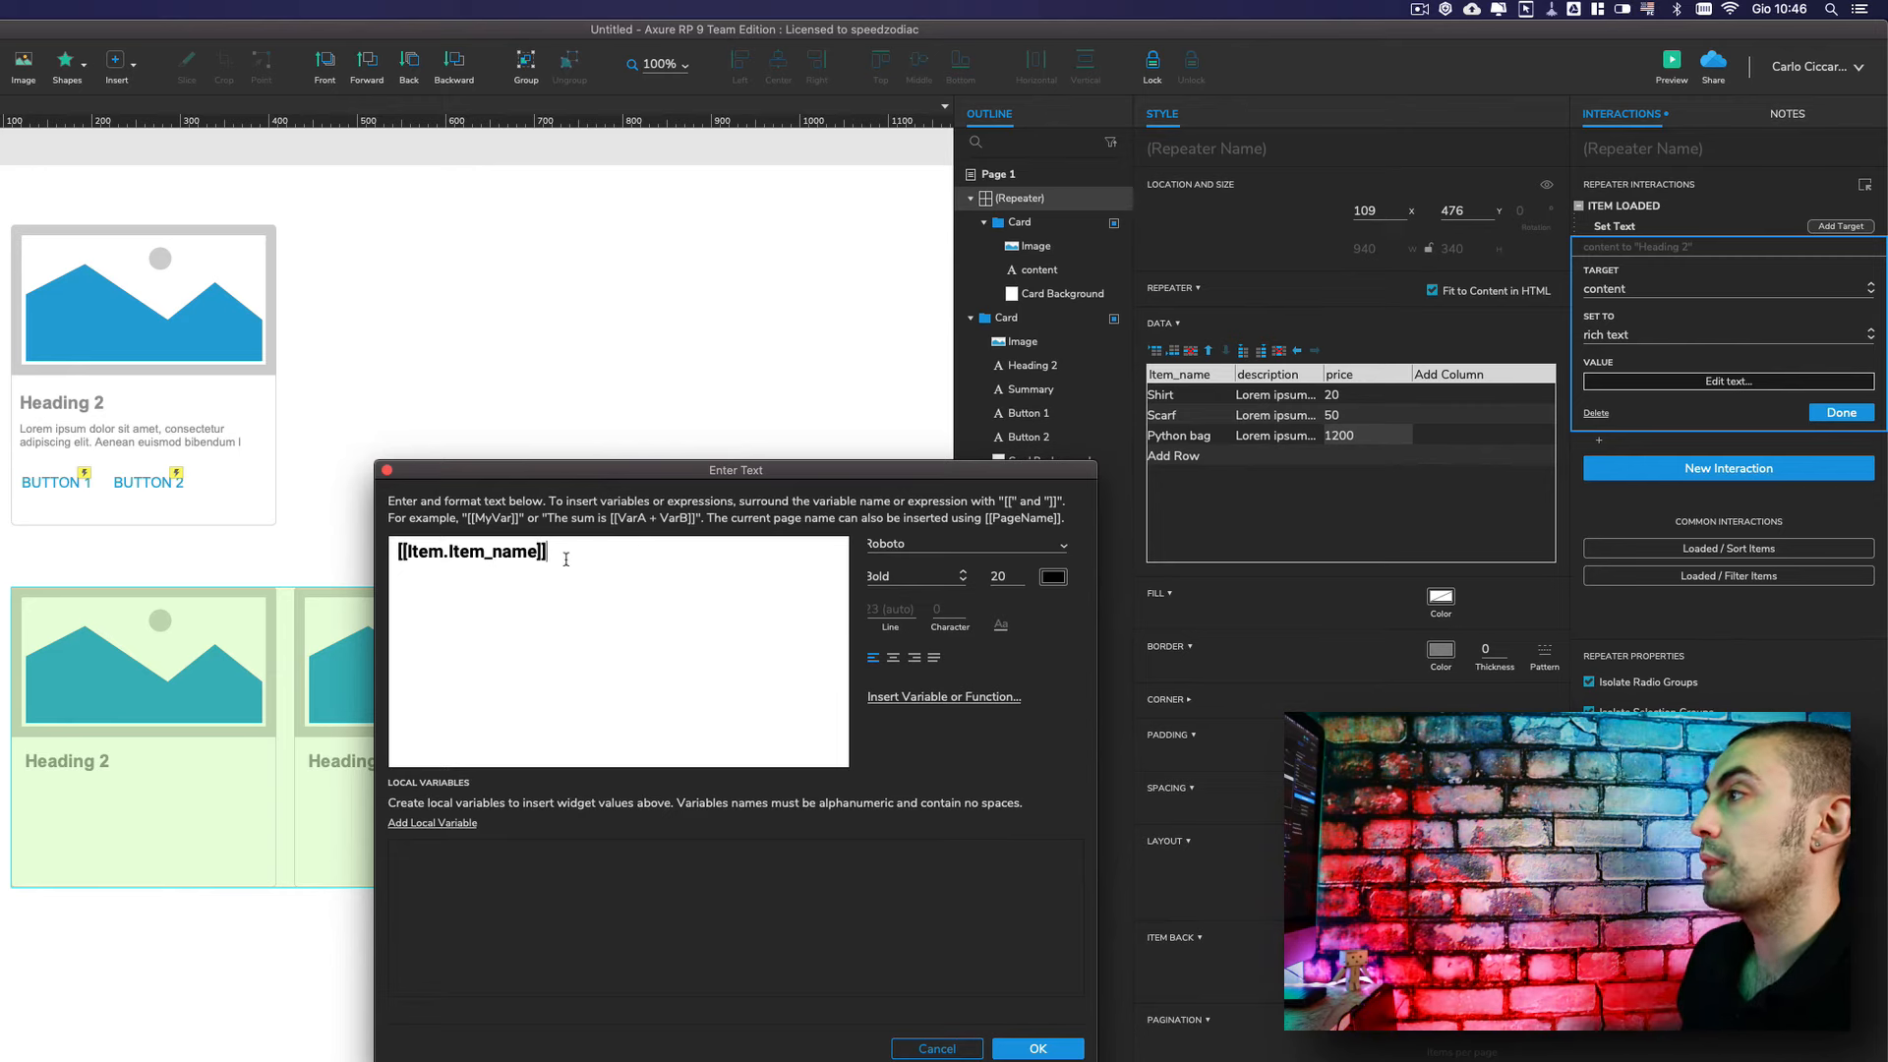
key("Return")
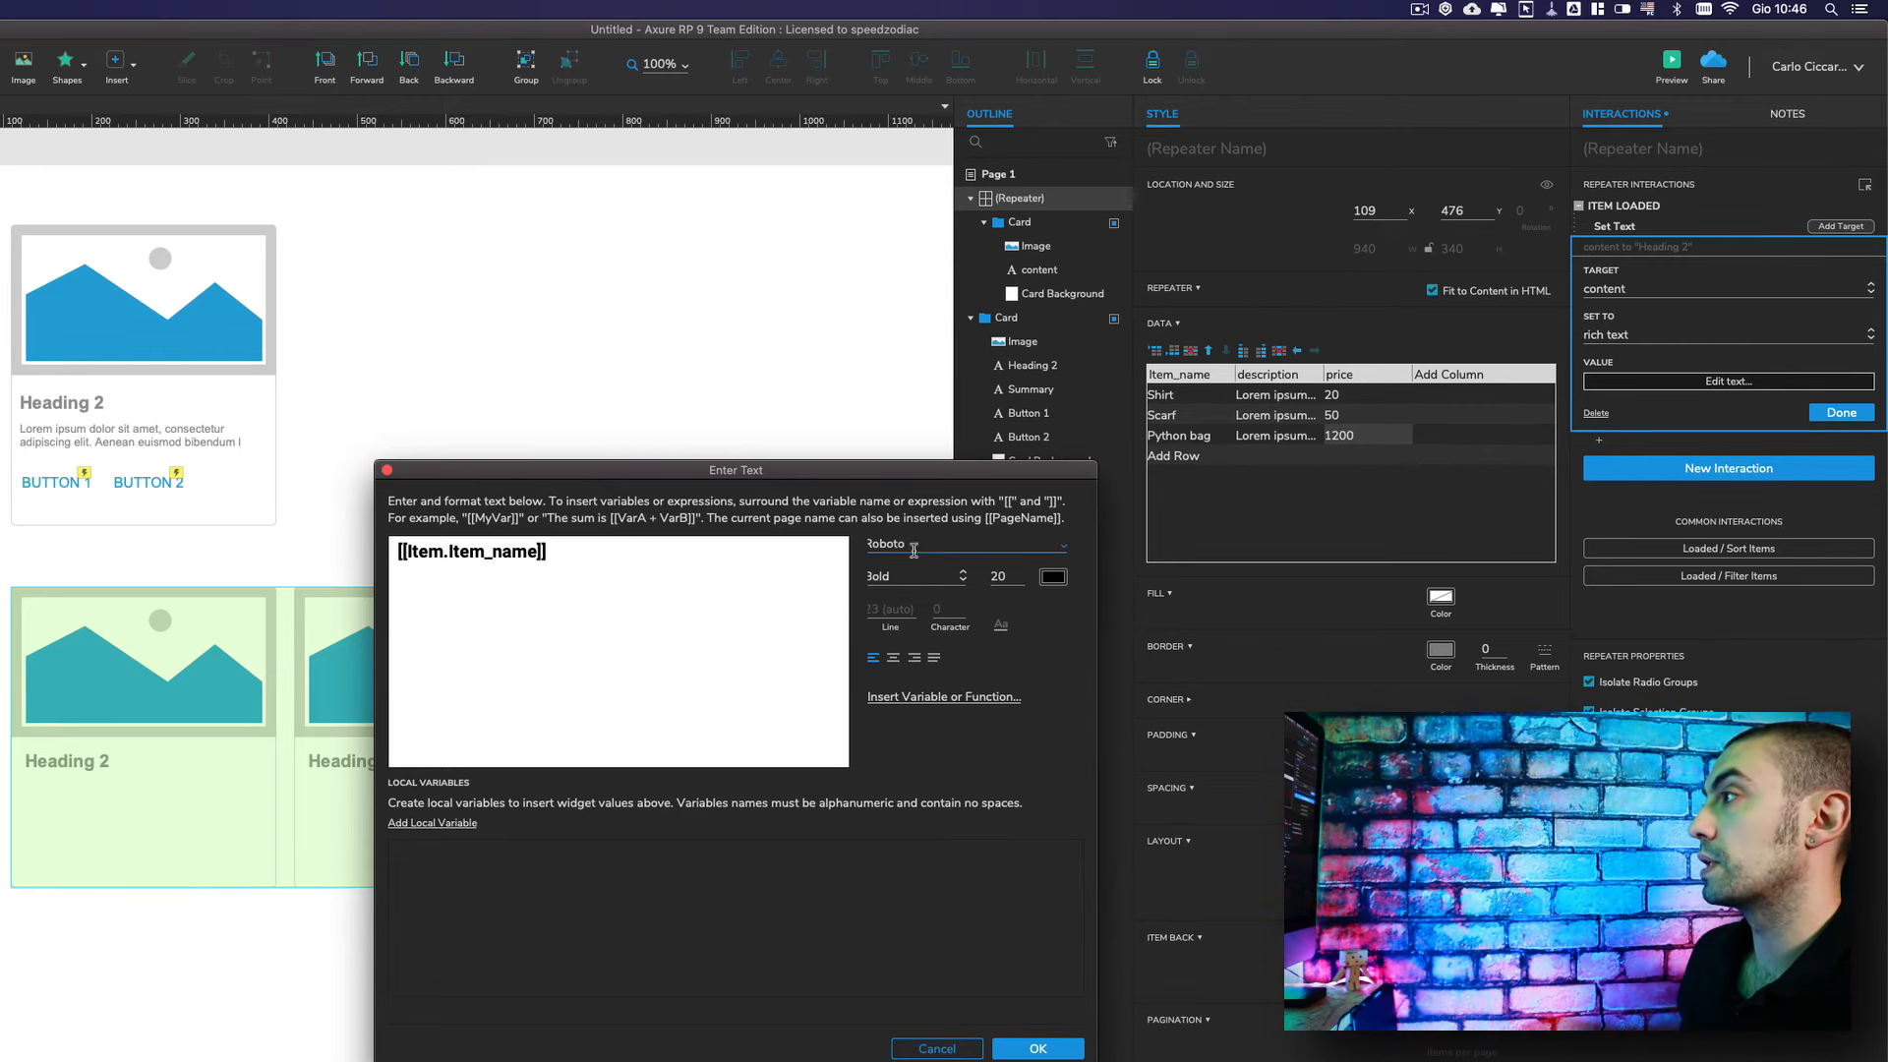
left_click(890, 584)
left_click(900, 593)
double_click(999, 576)
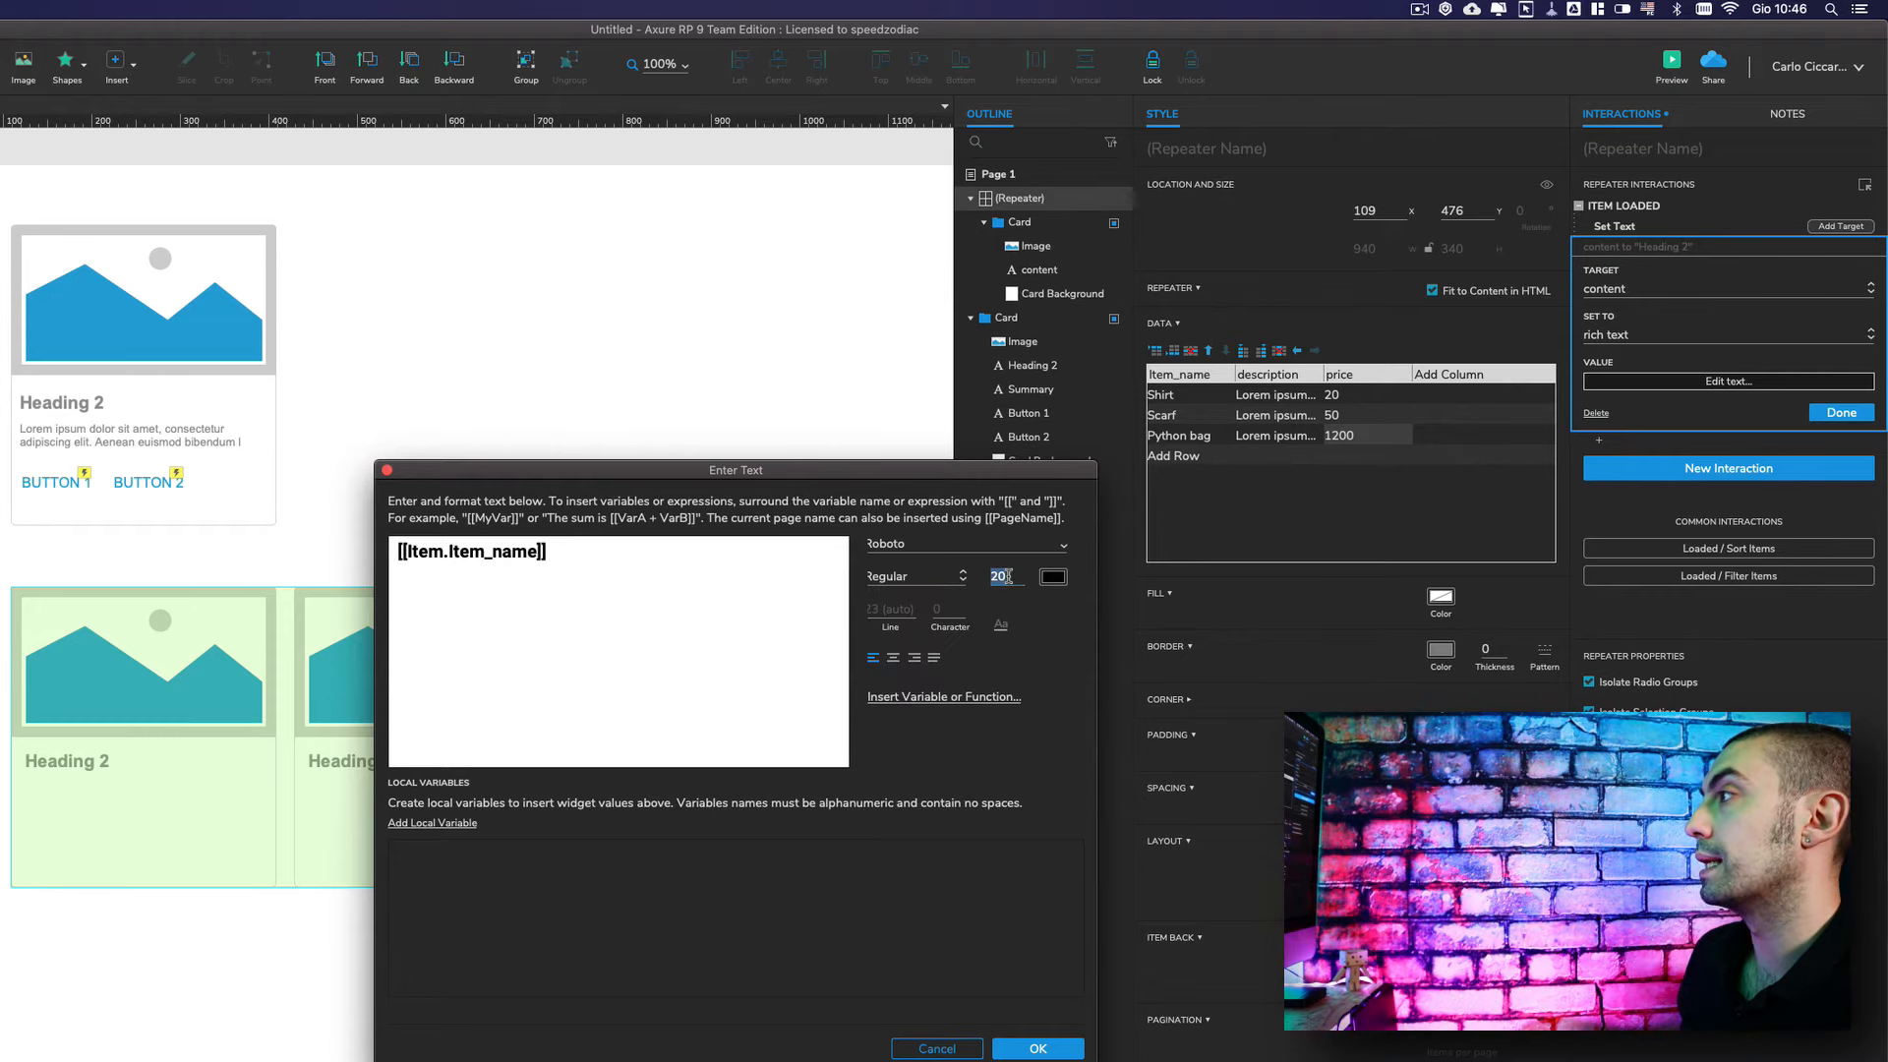
type("14")
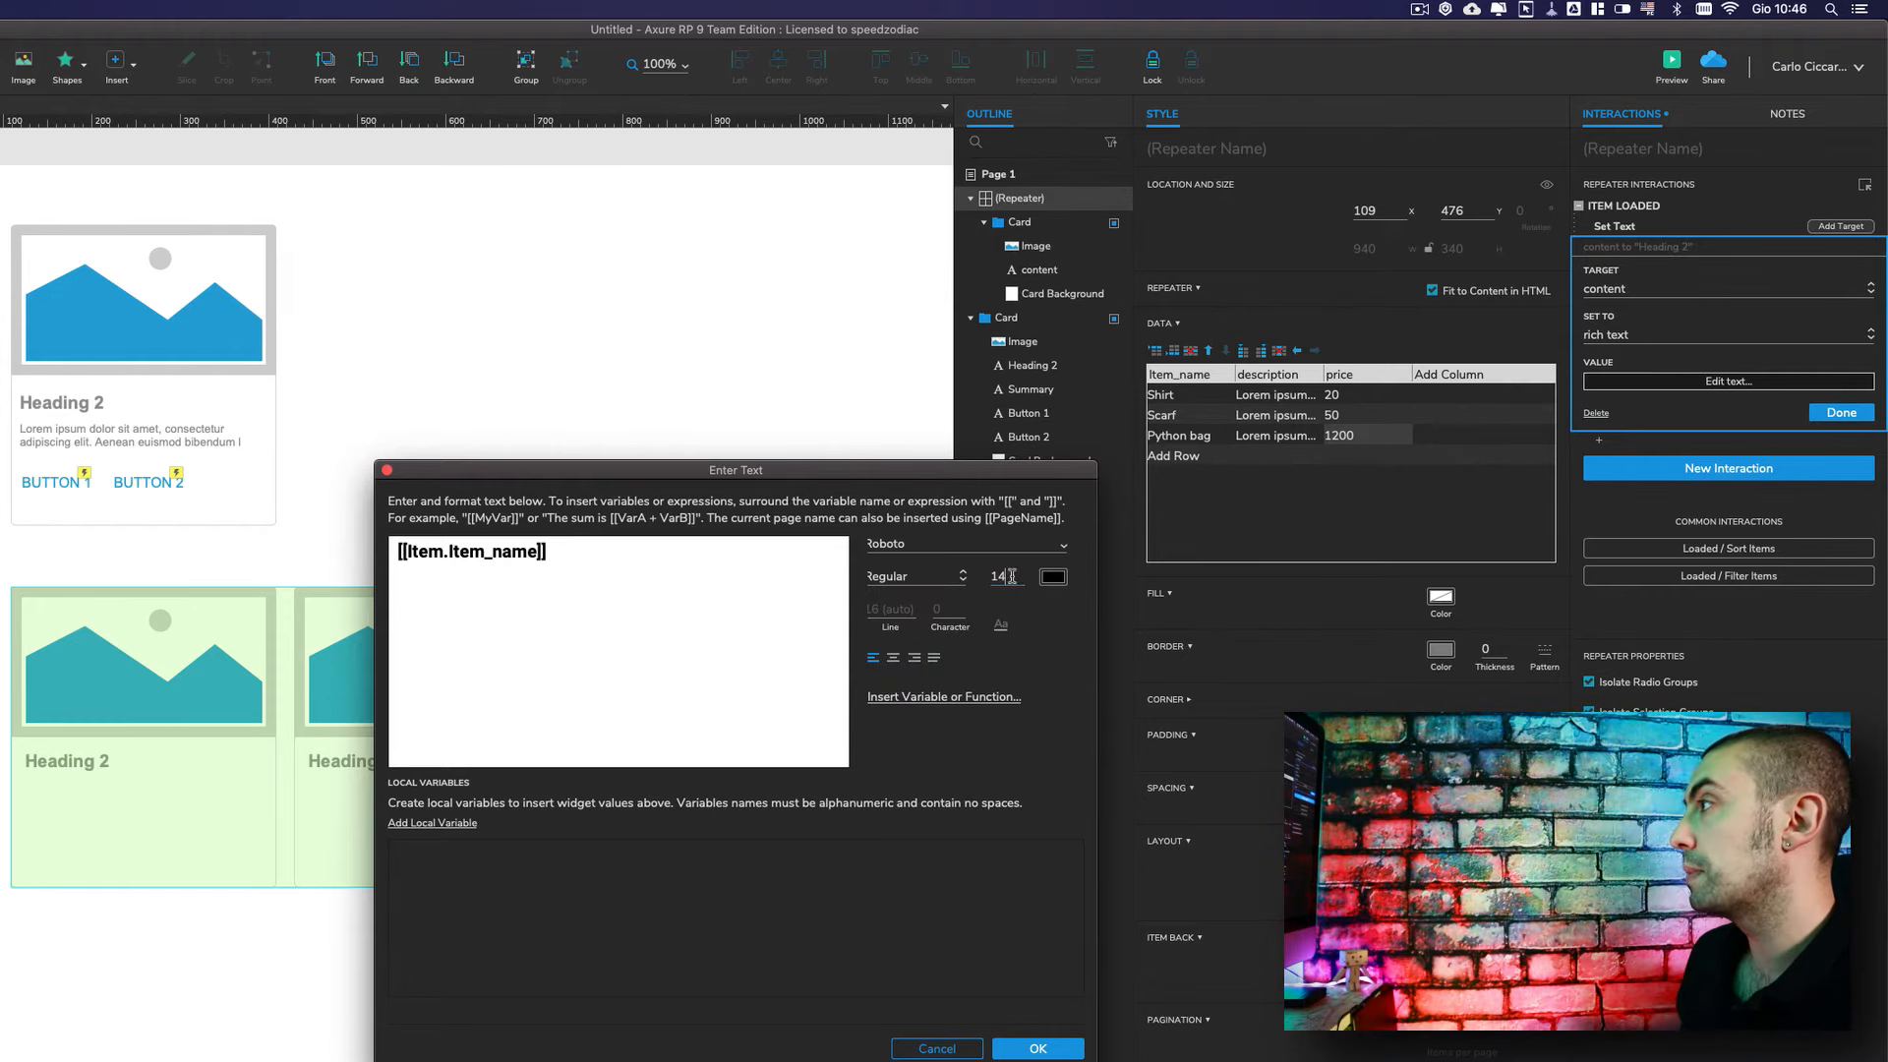
left_click(1053, 576)
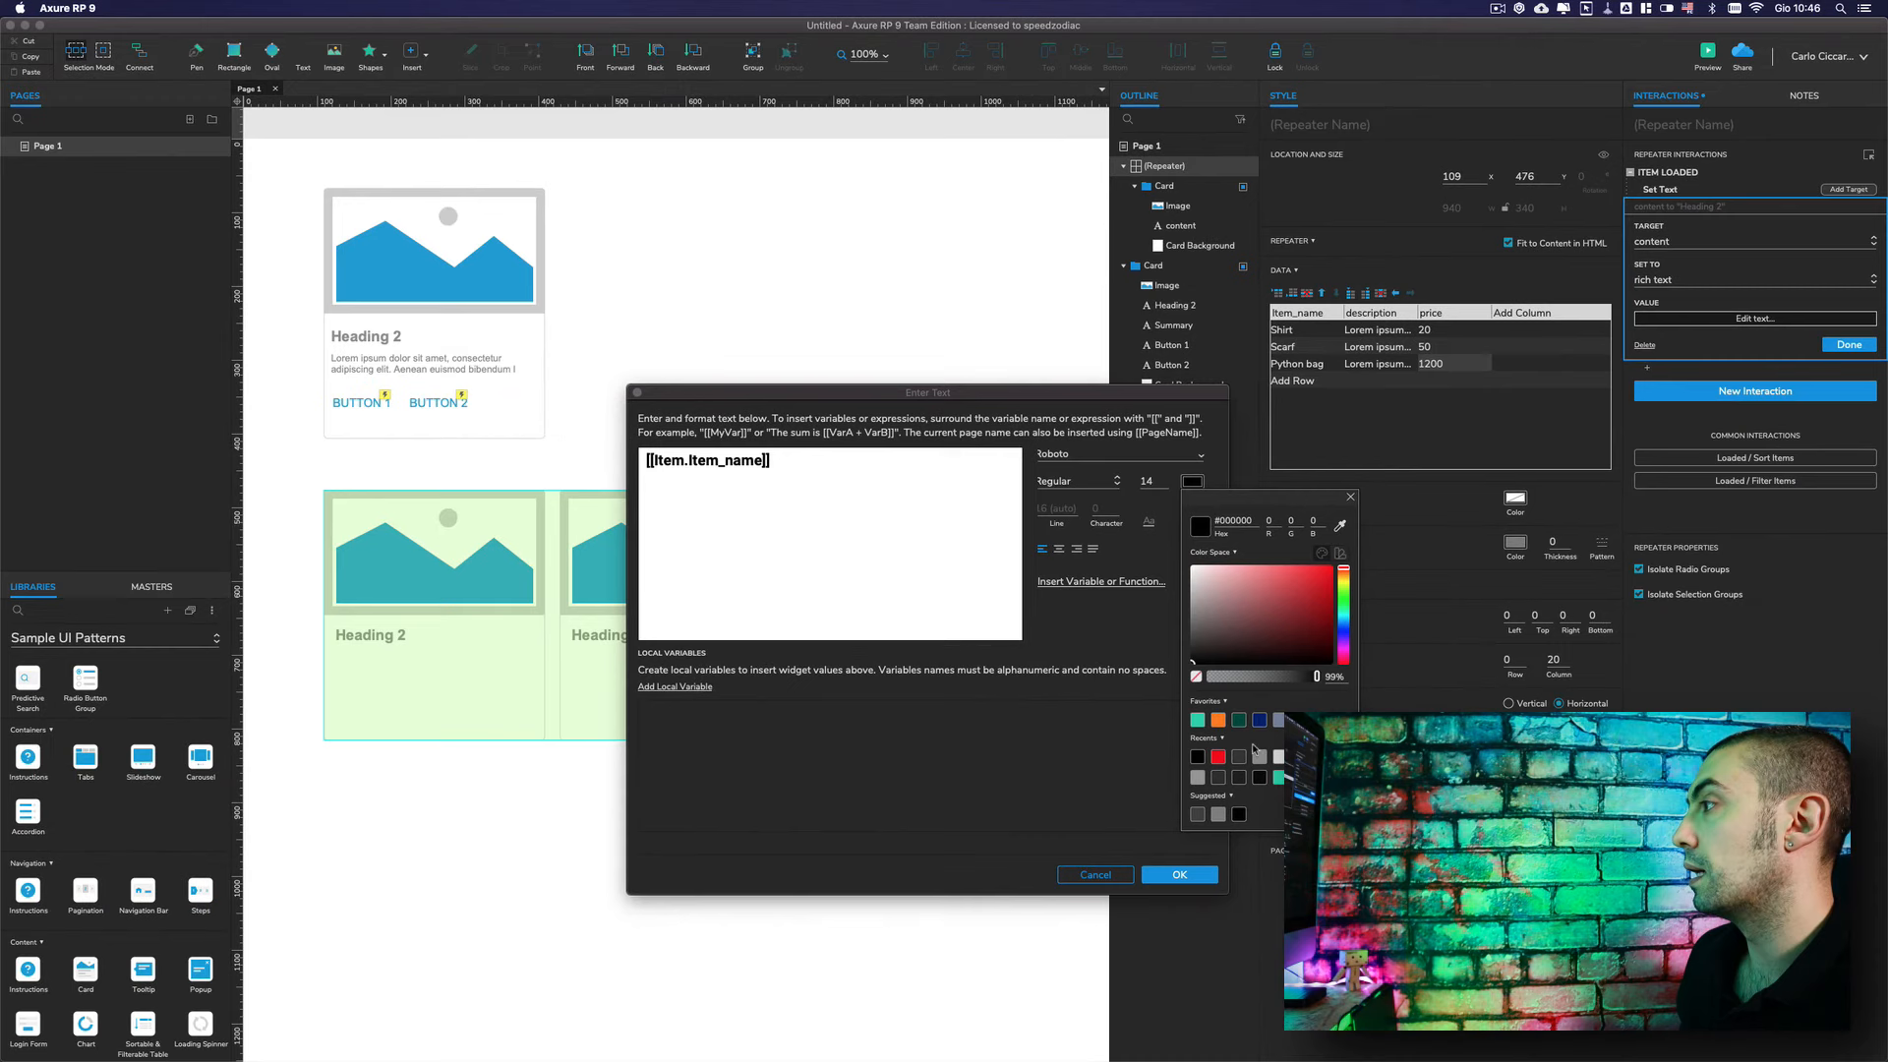
left_click(1240, 758)
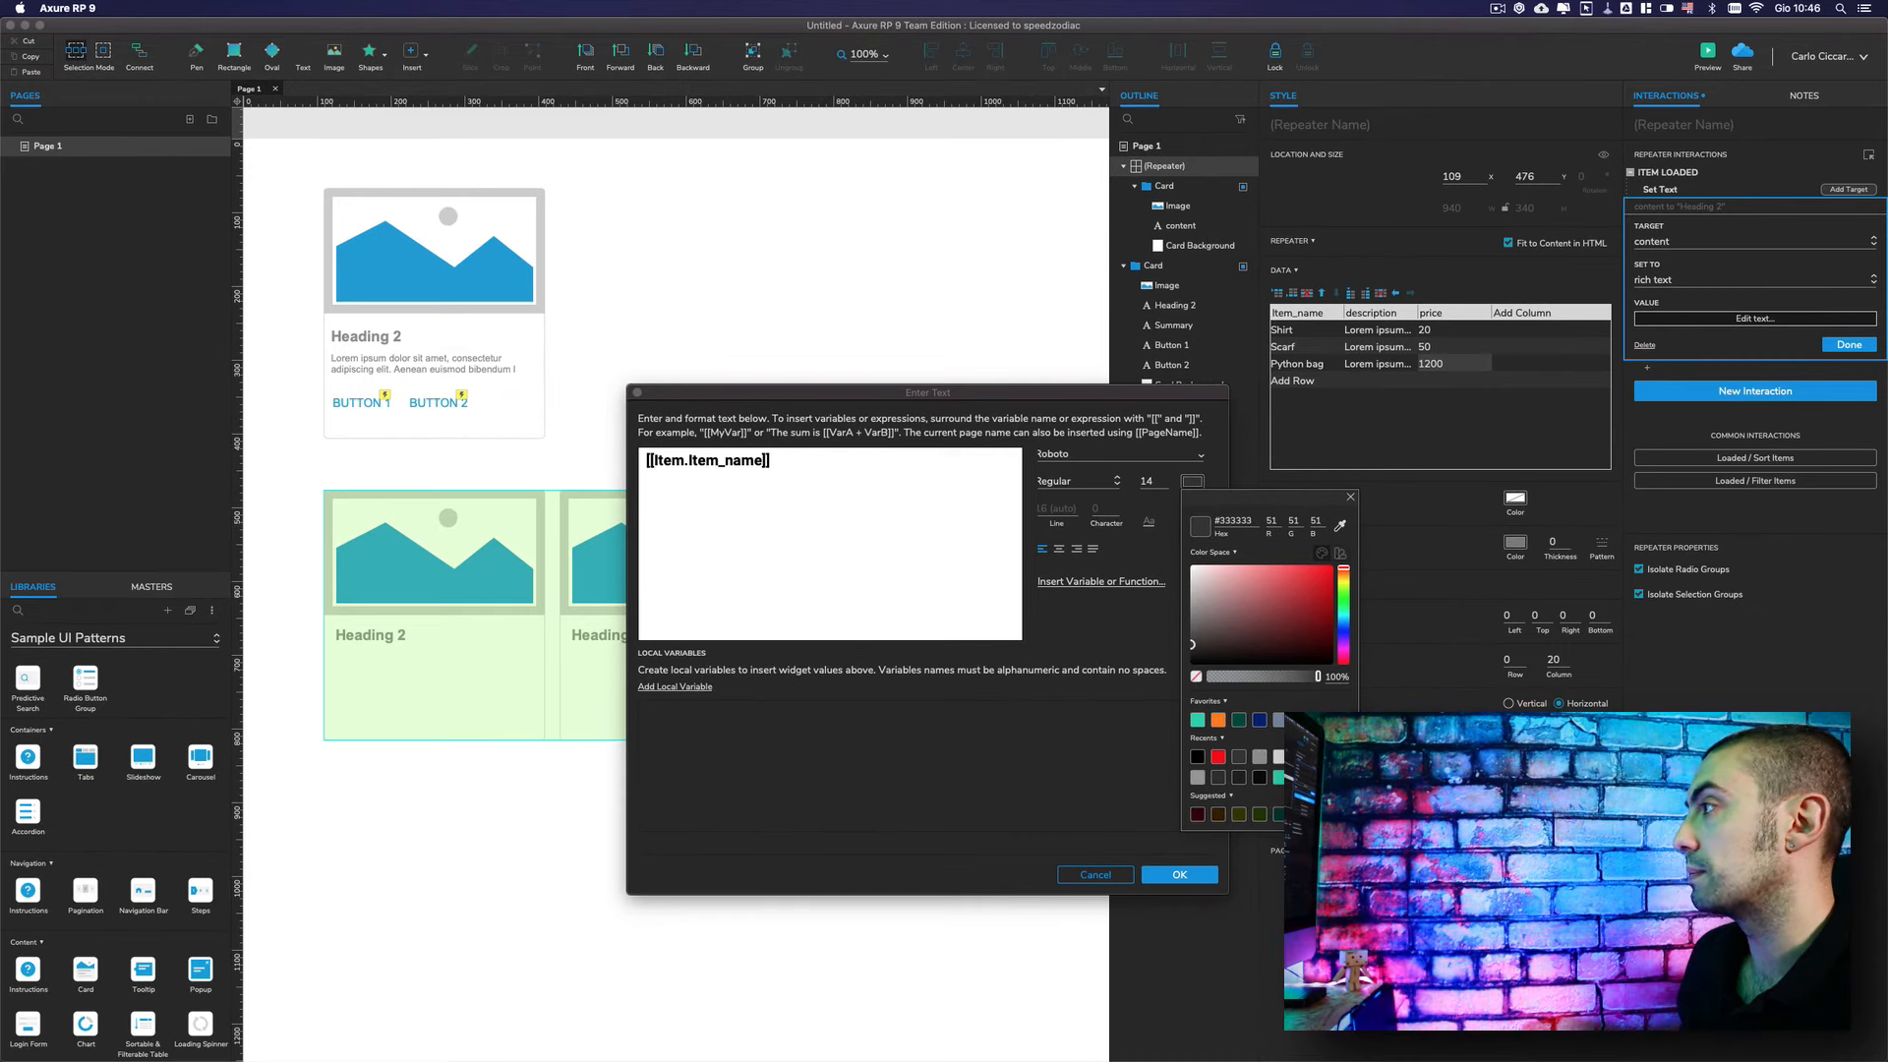
left_click(769, 510)
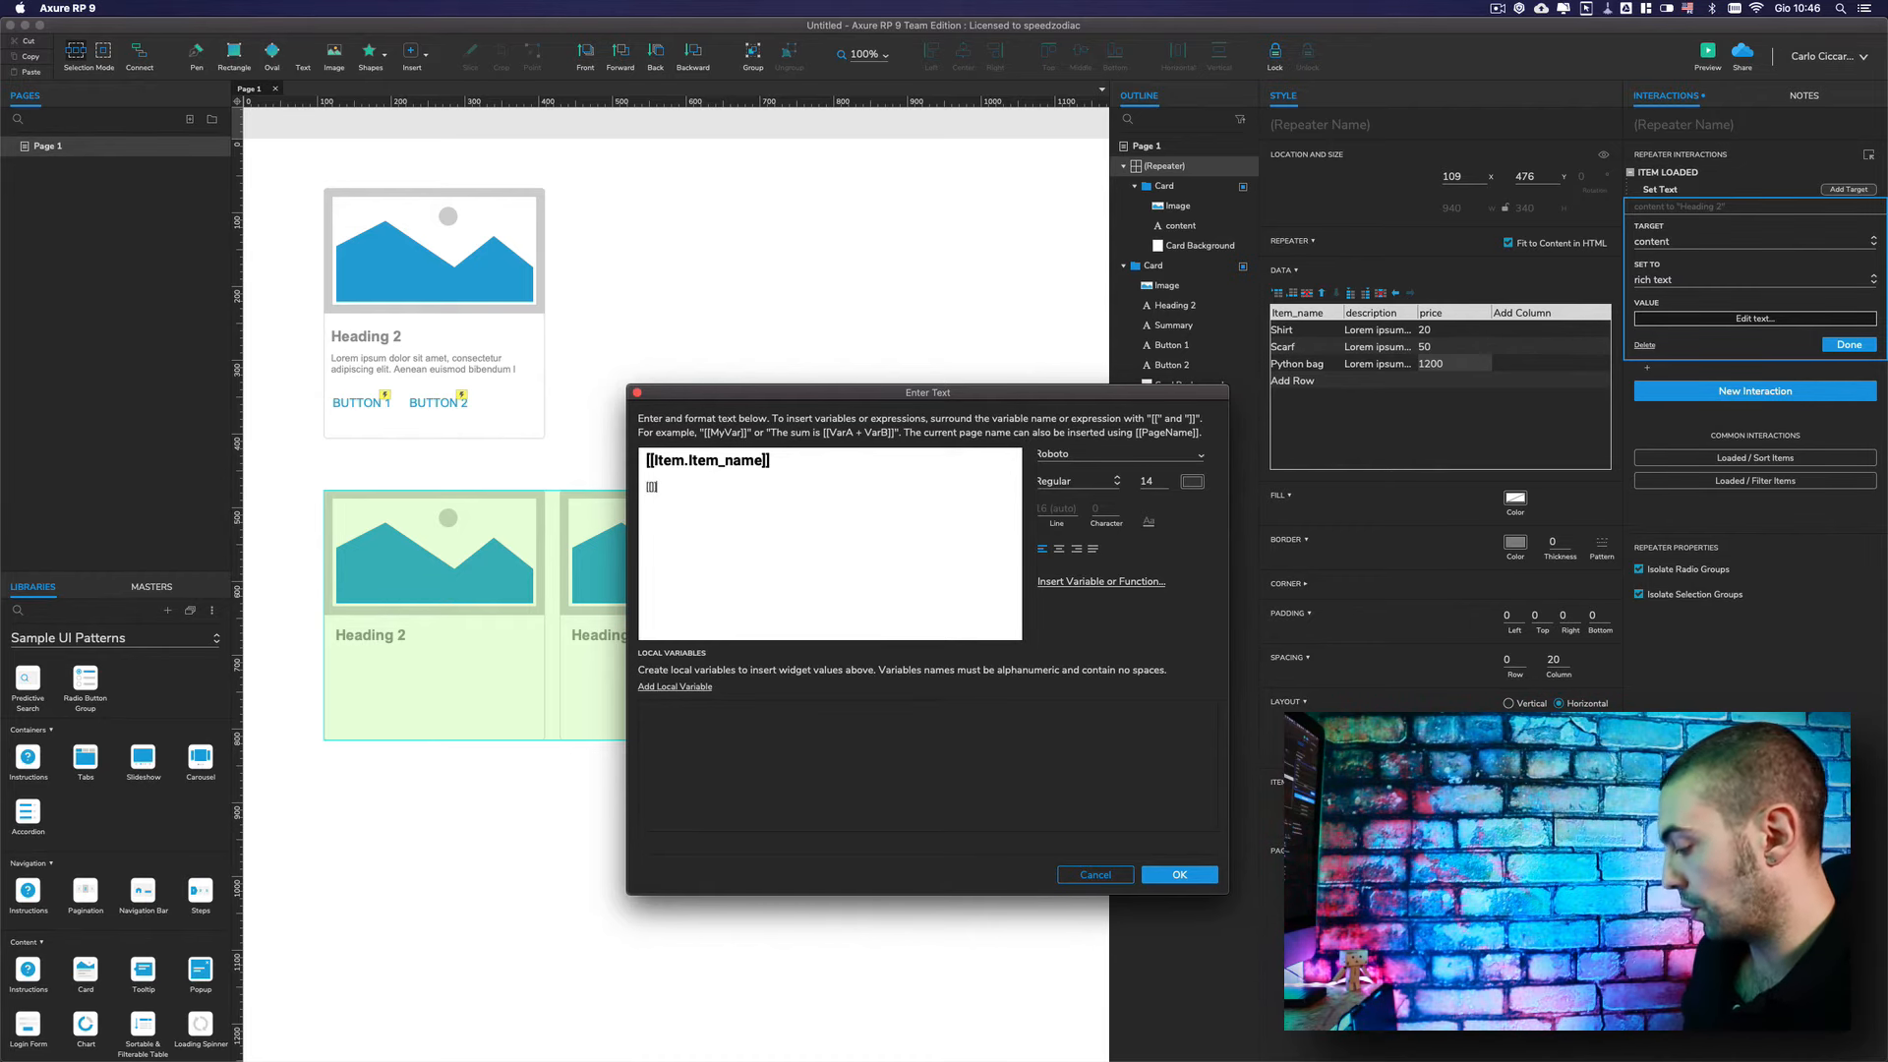
- Enter the expression [[Item.description]] on the line below the item name
type("[[Item")
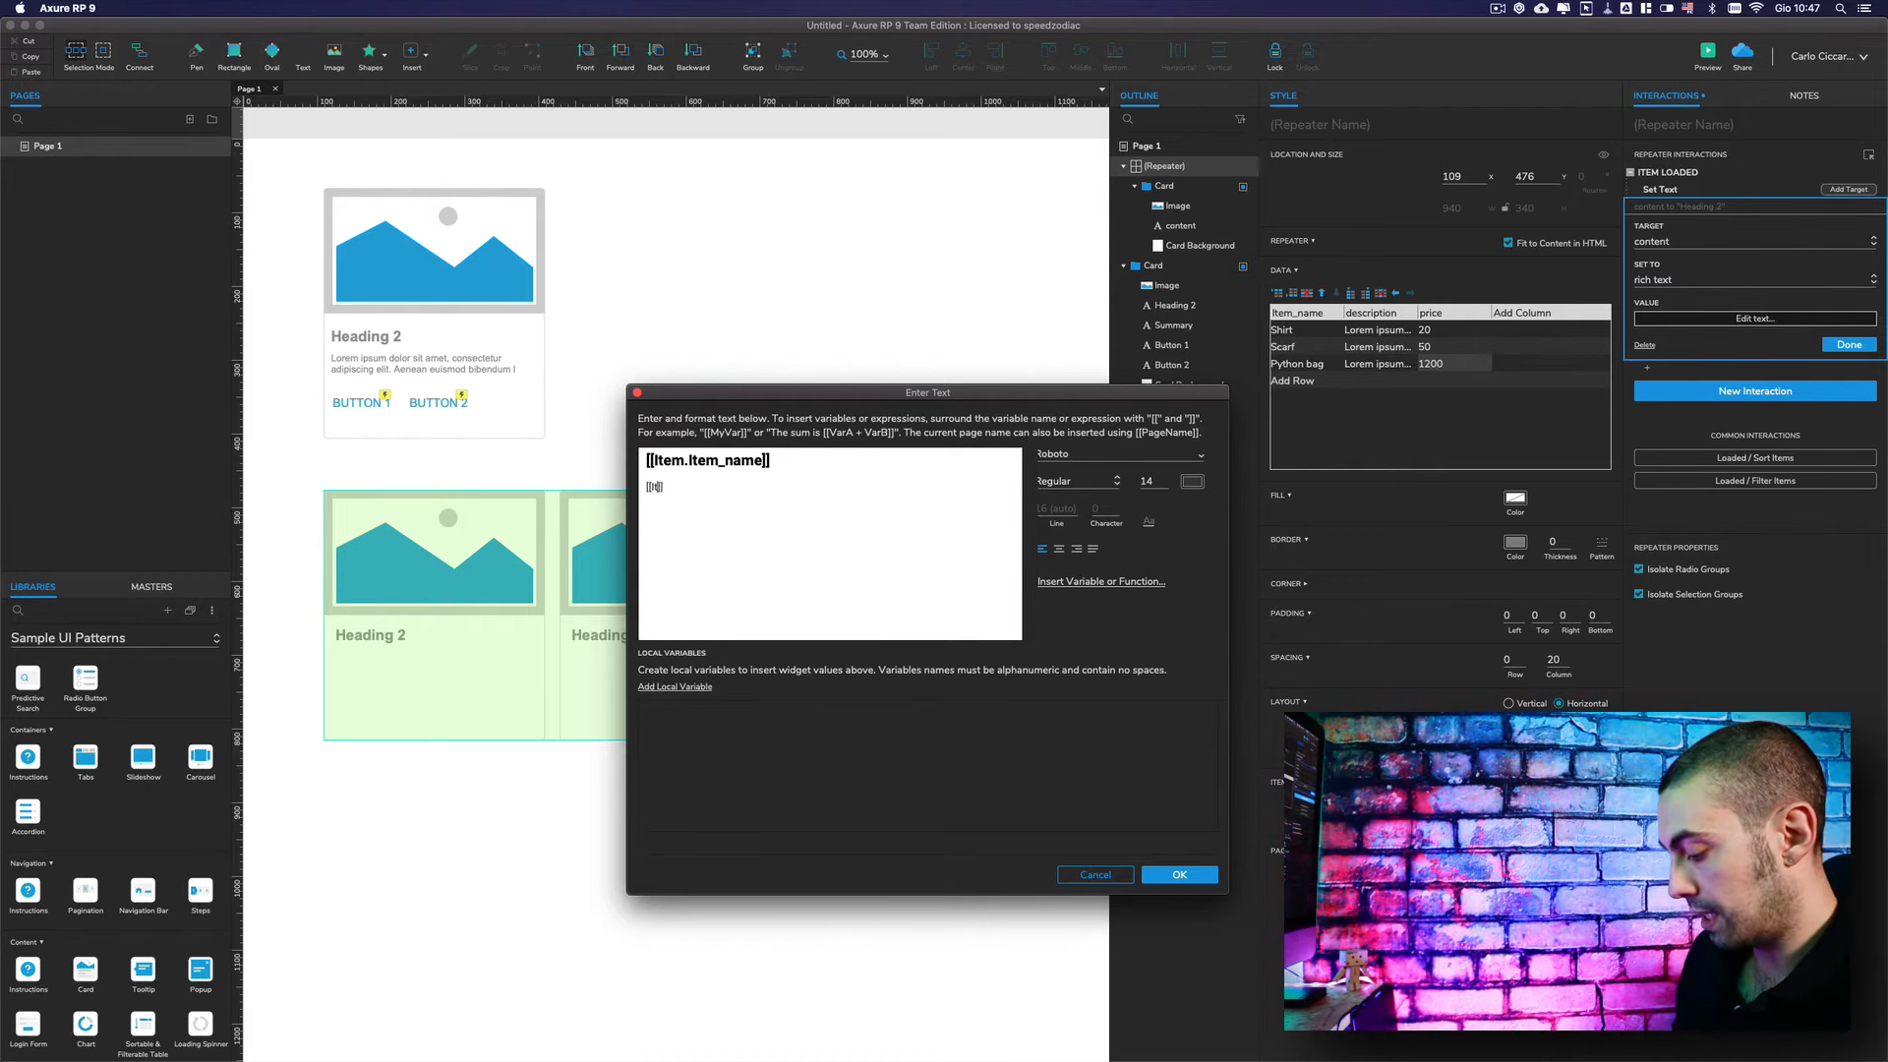
type(".des")
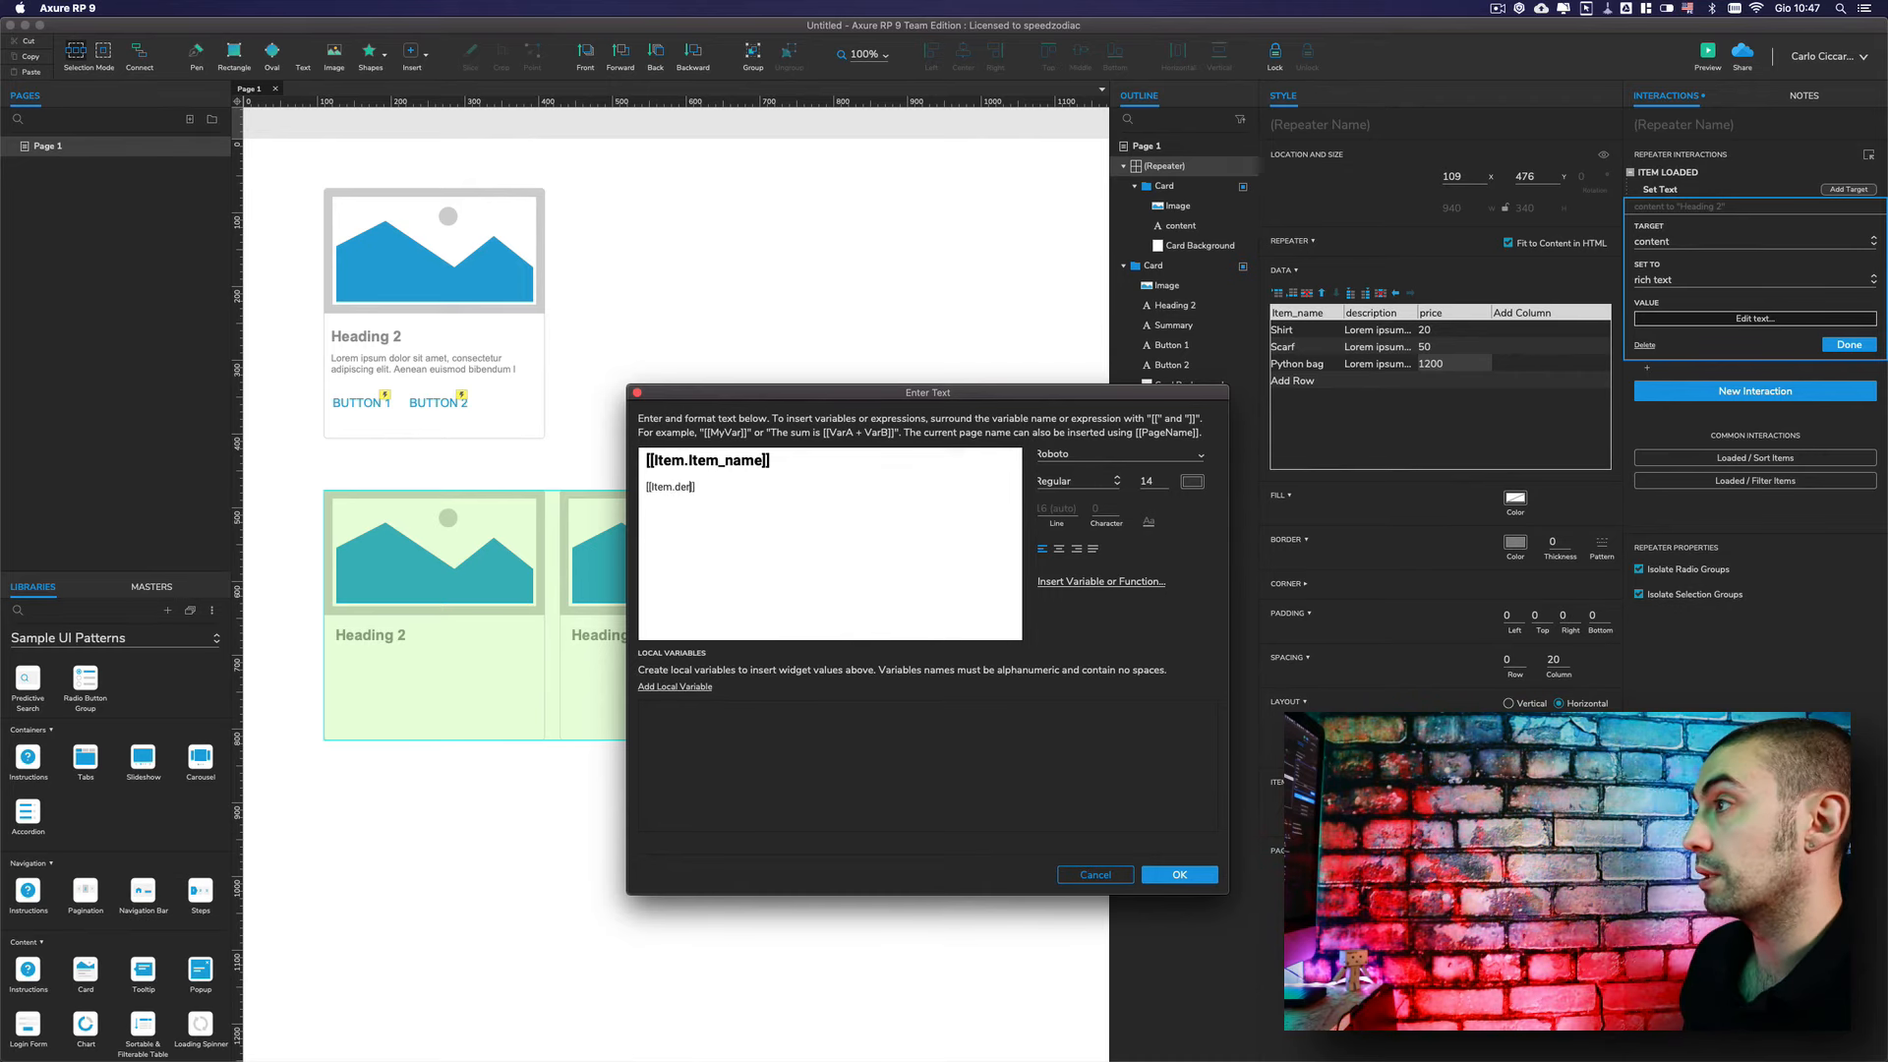
key("BackSpace")
type("scri")
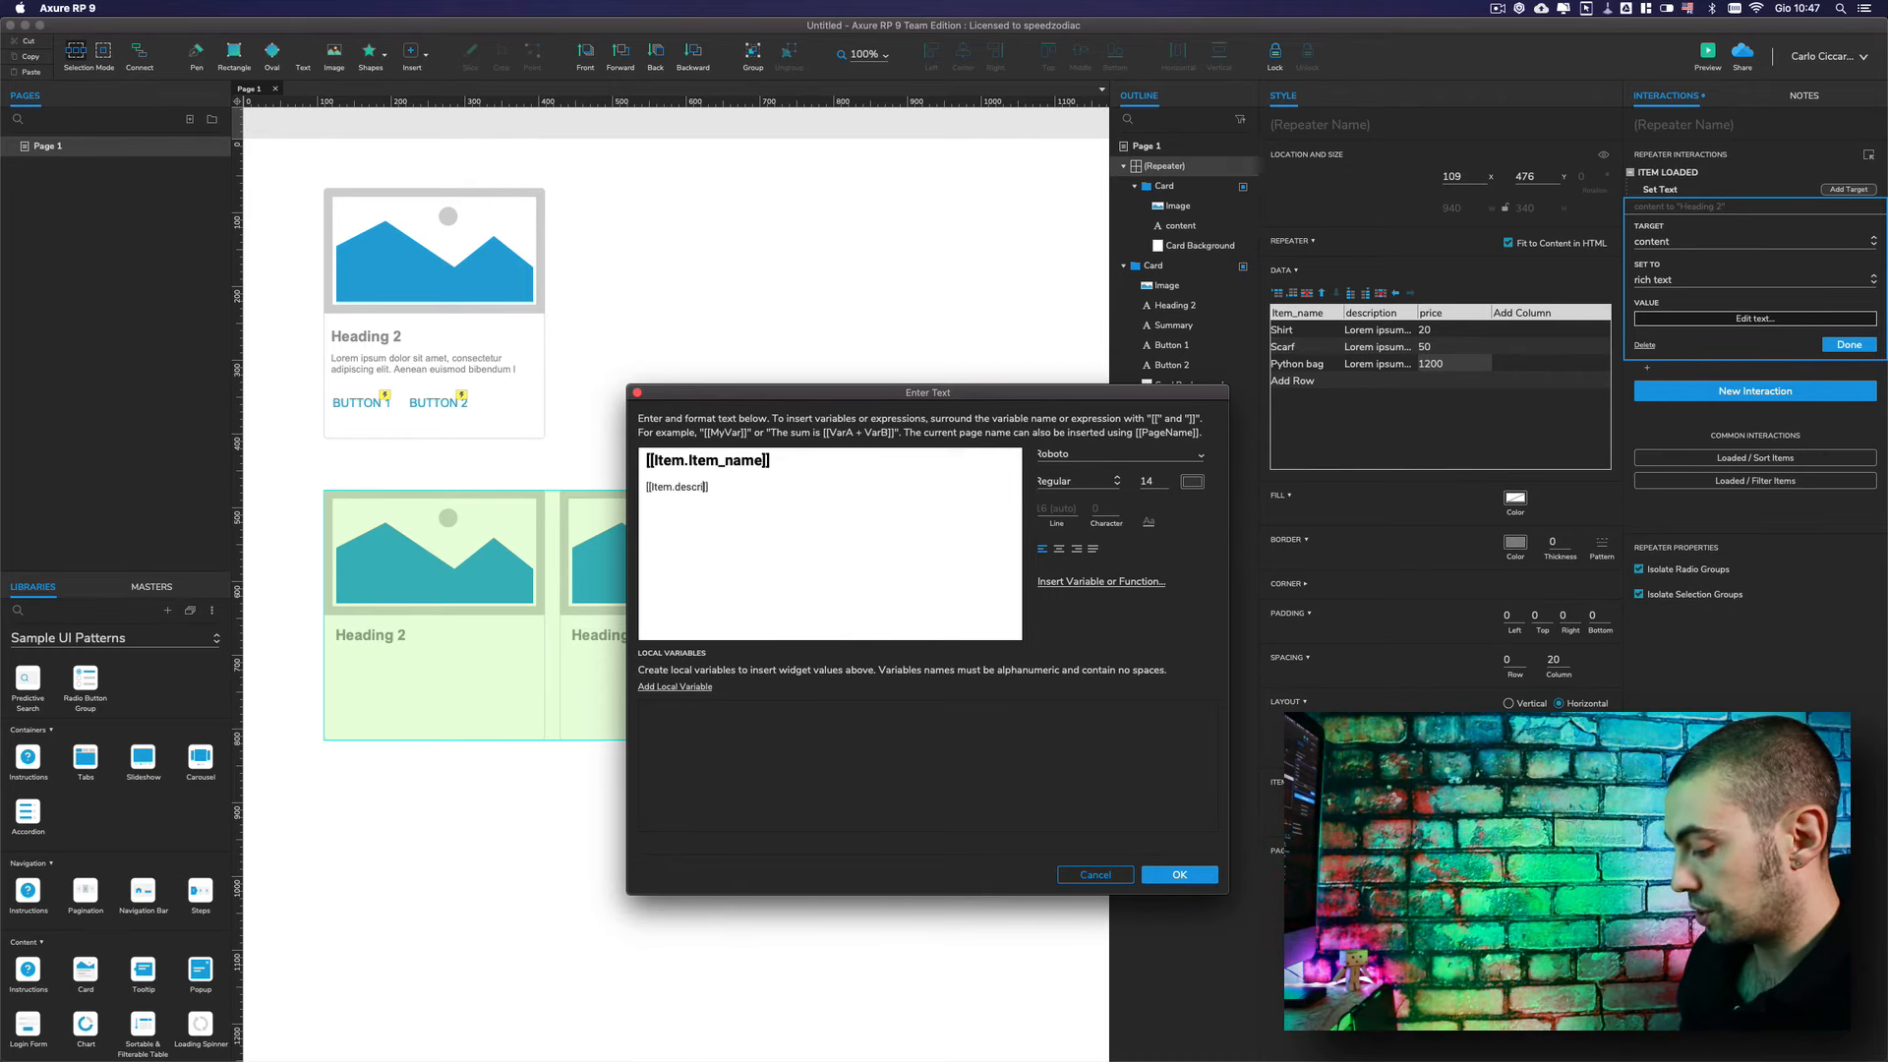
type("ption")
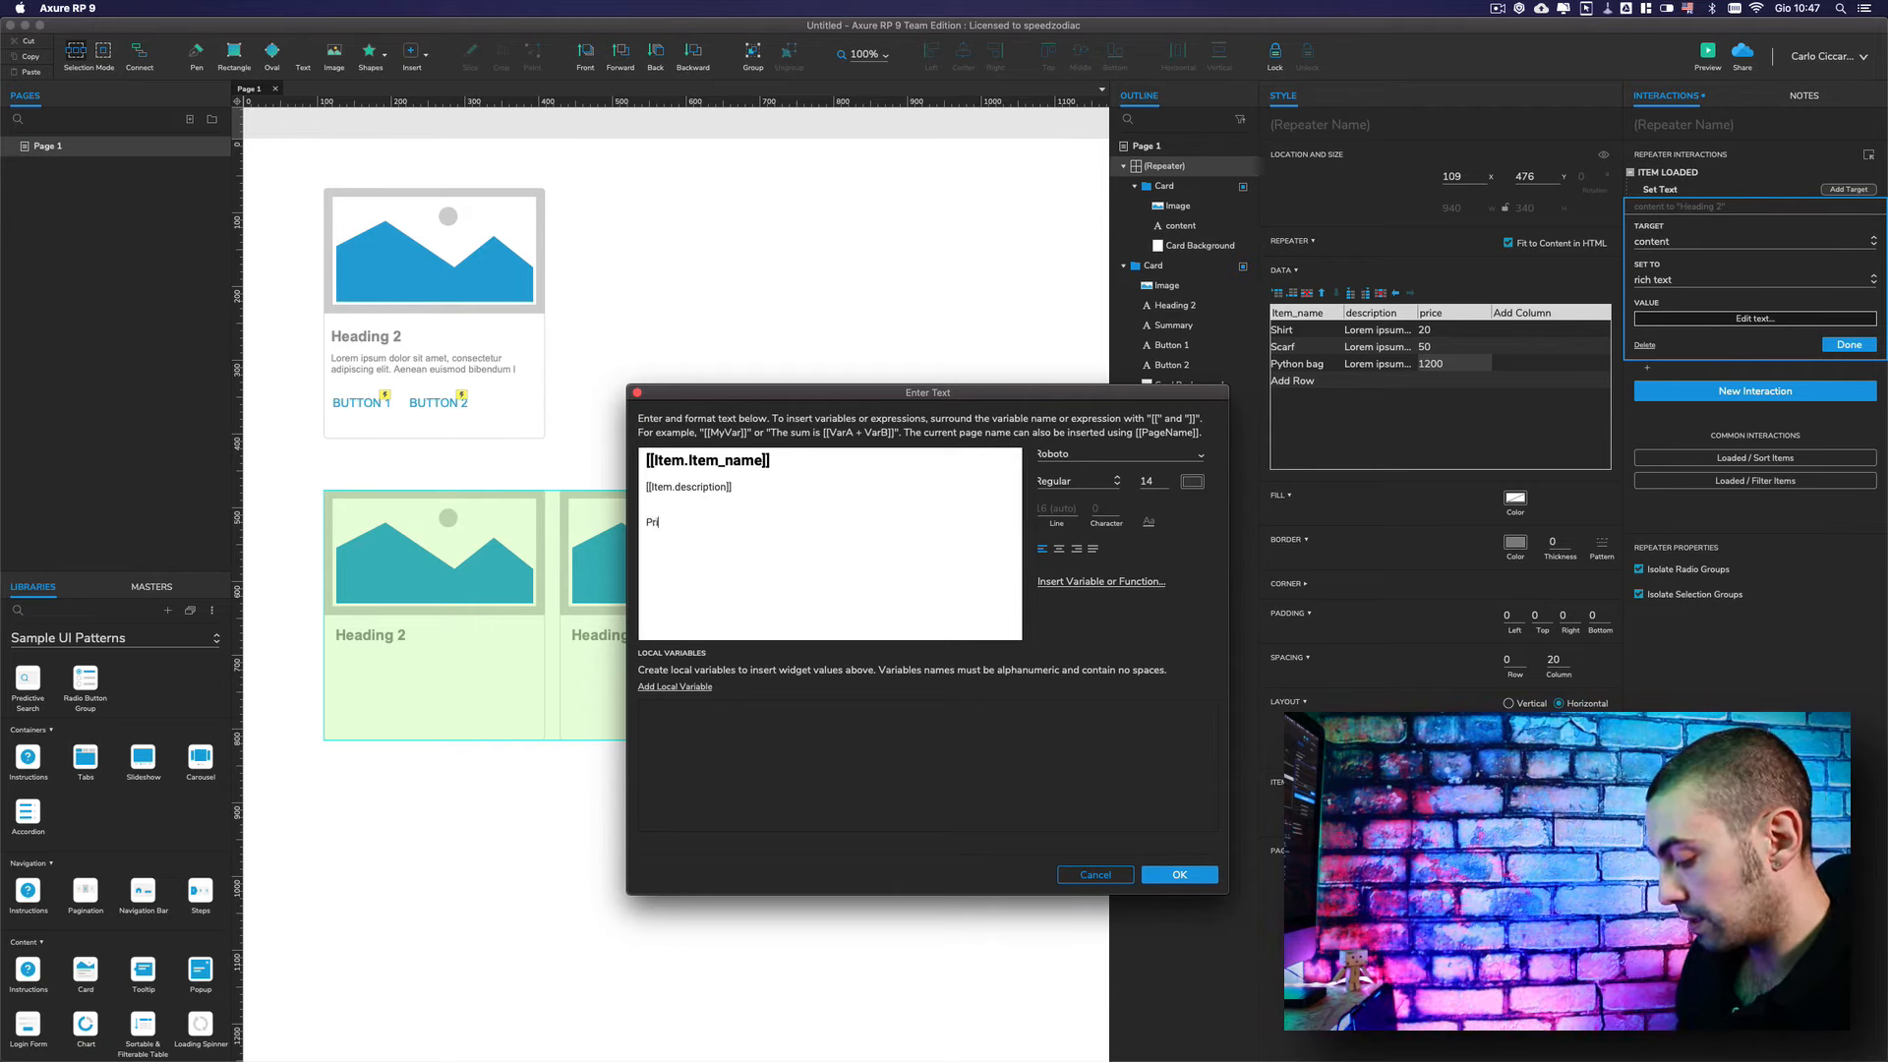
- Add the label "Price:" below the description, leaving a blank line, and format it bold at size 20
type(":")
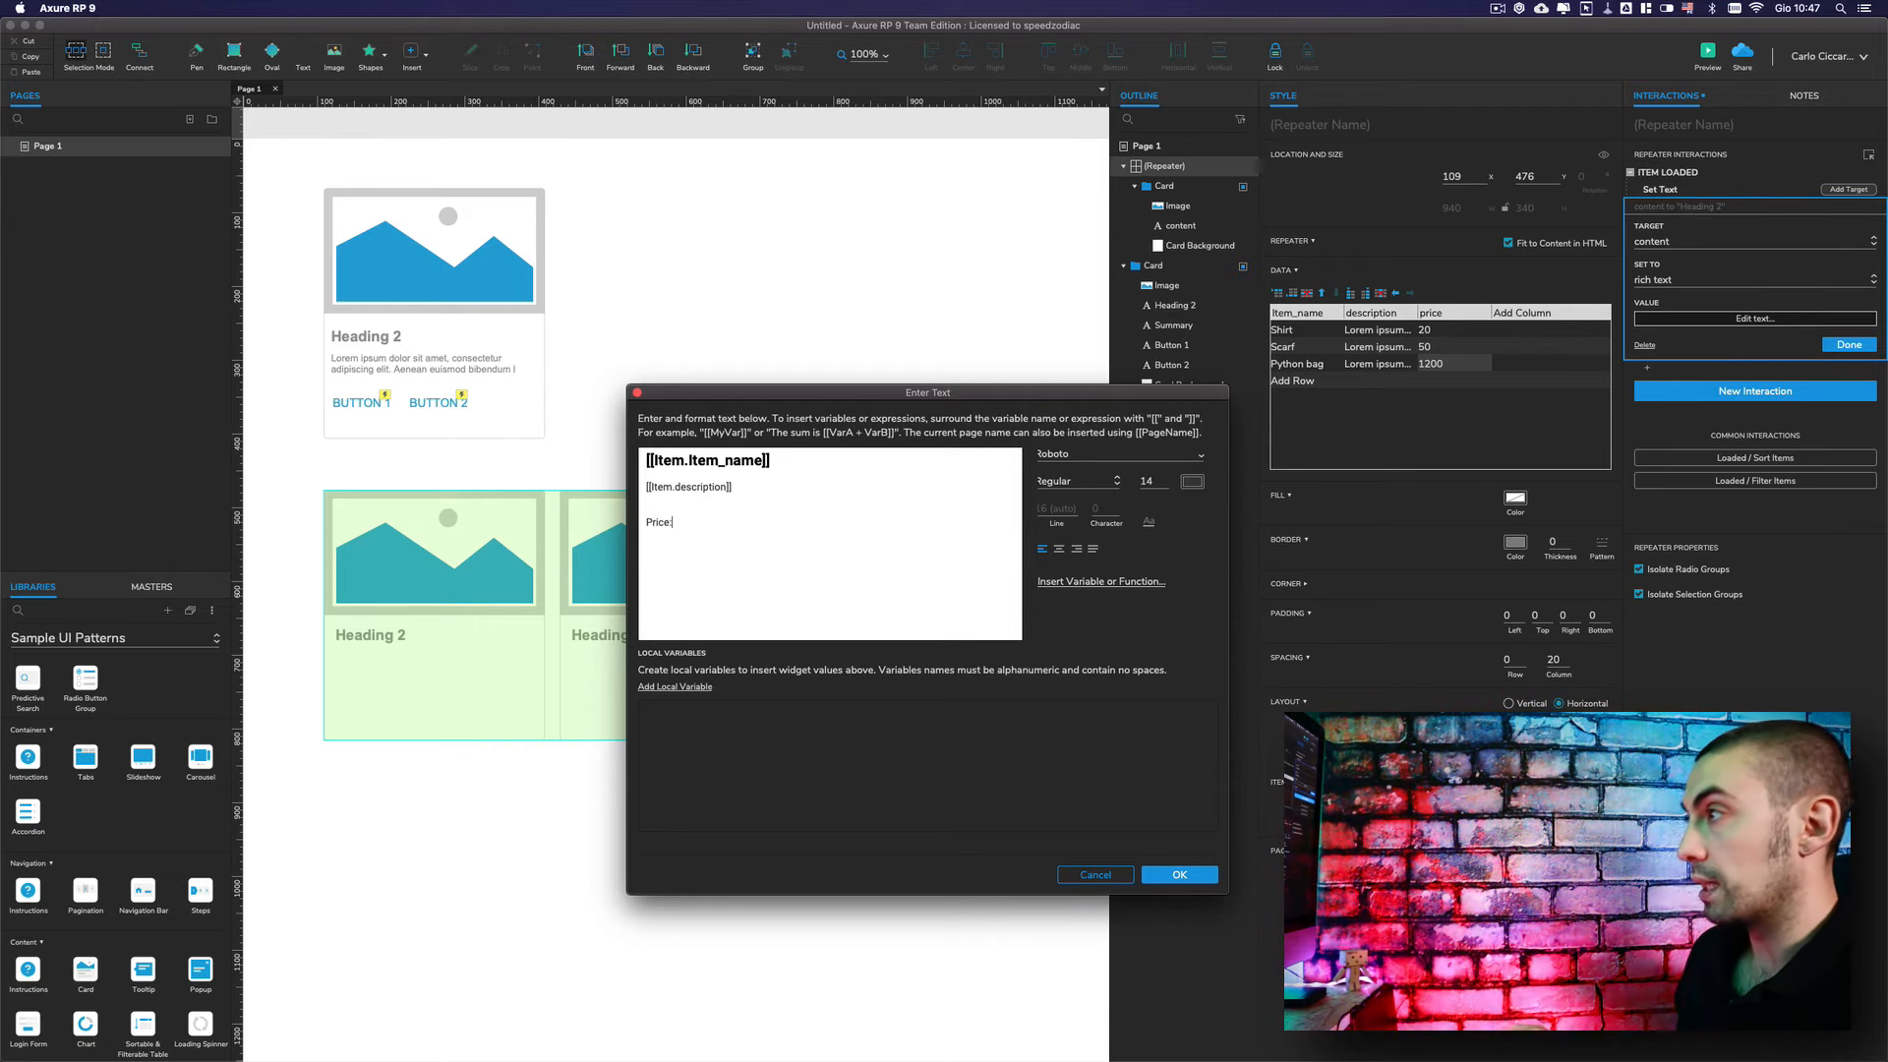
left_click_drag(673, 522, 635, 522)
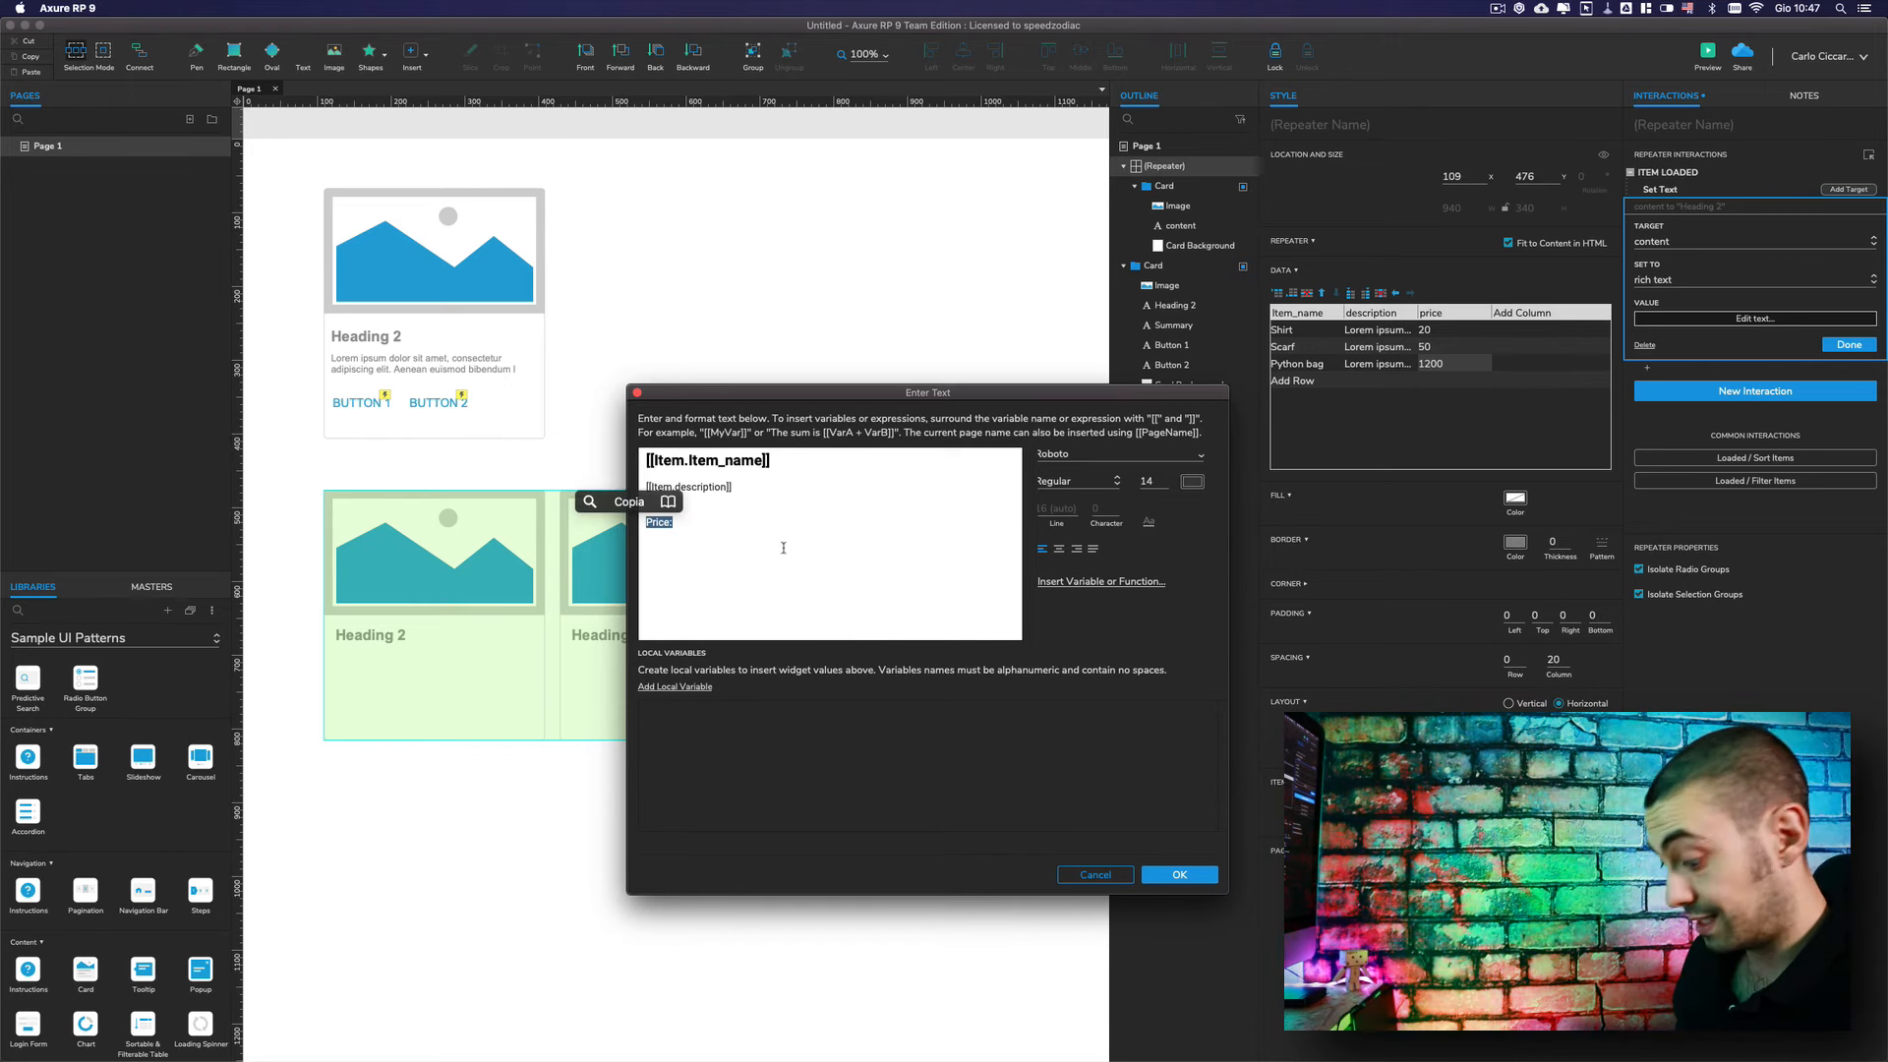
key("super+b")
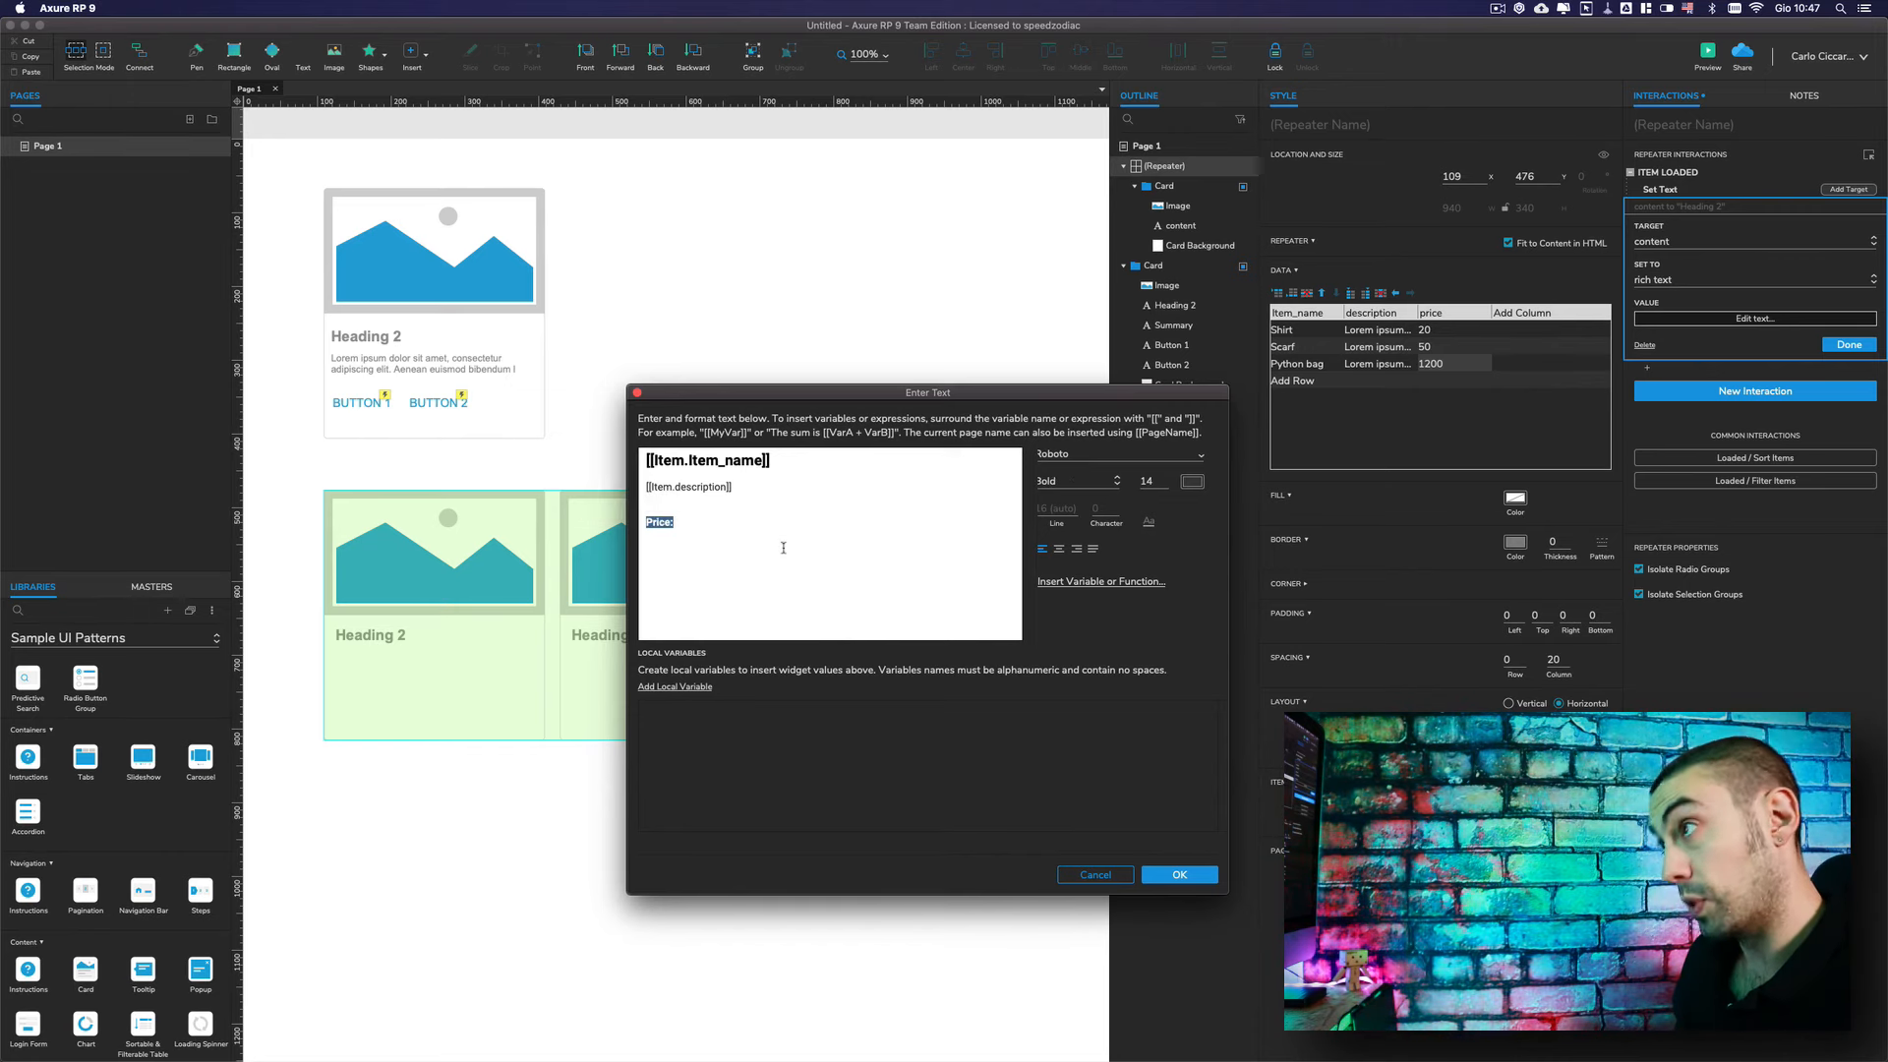
double_click(1148, 481)
type("20")
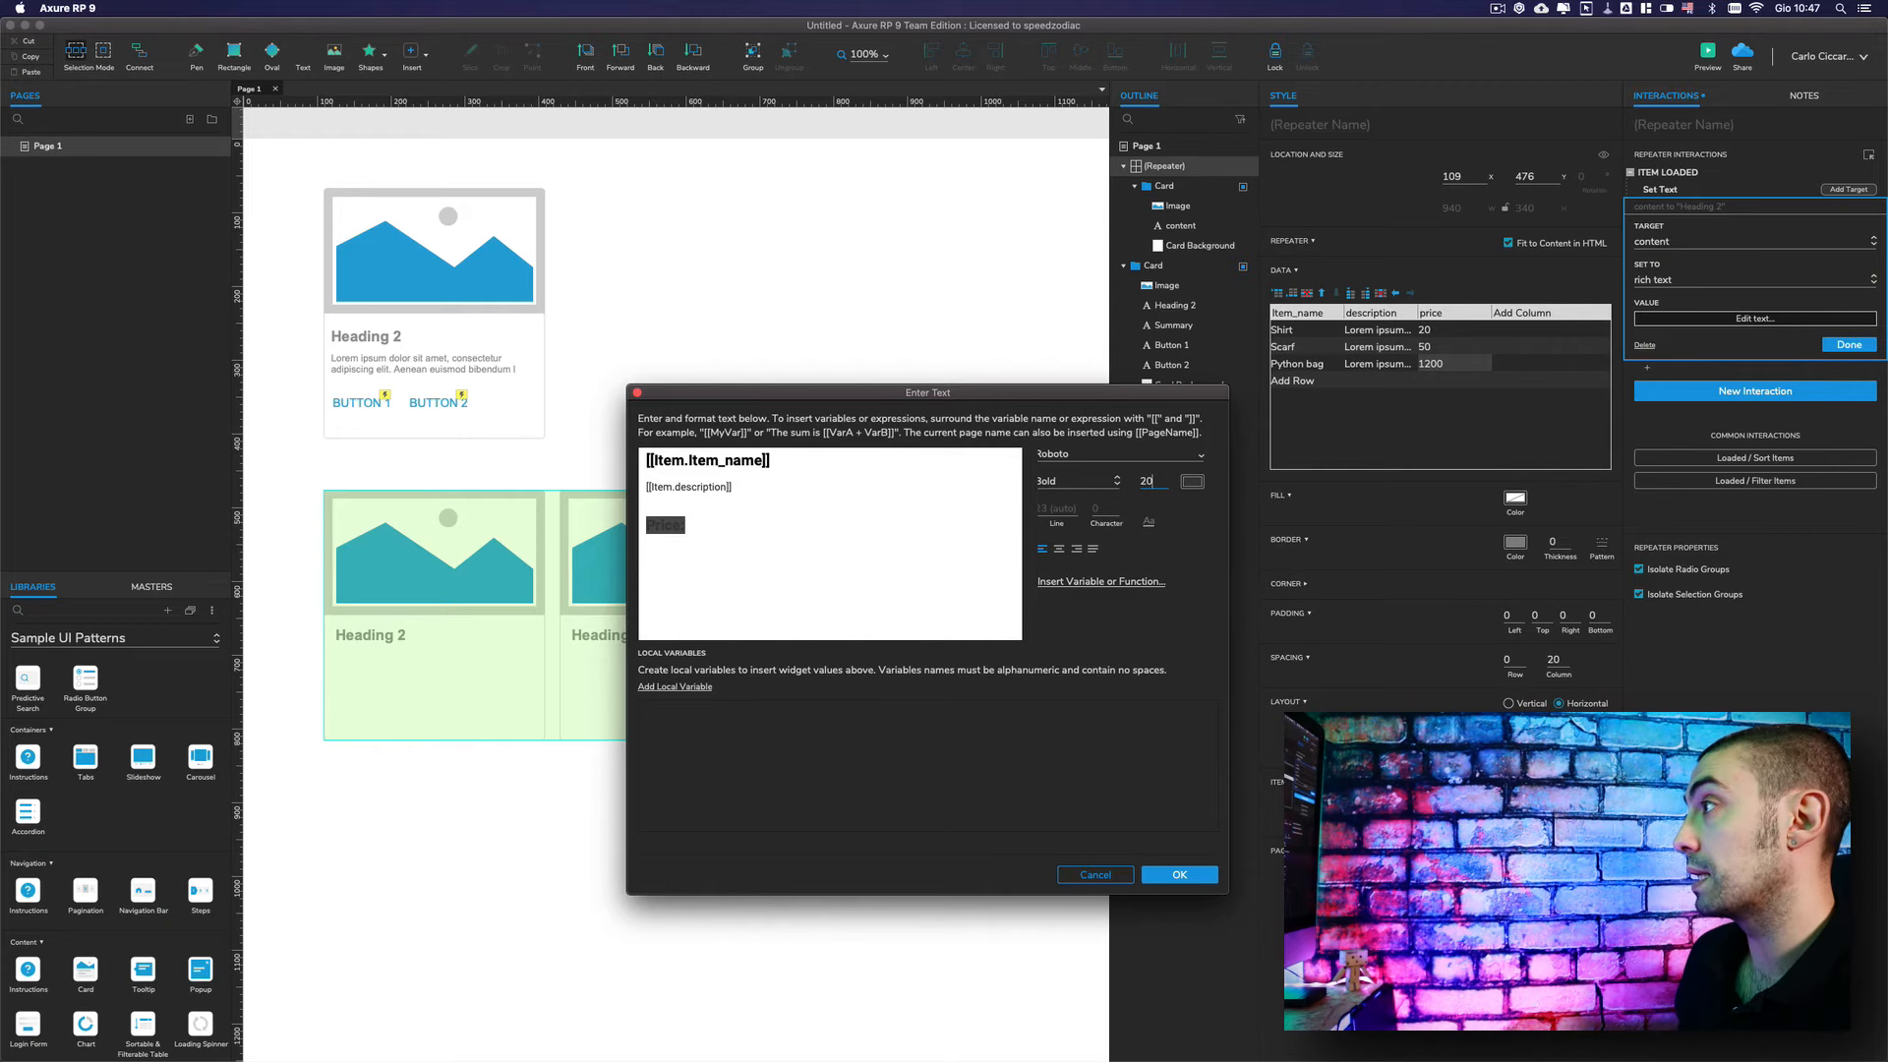
left_click(1192, 482)
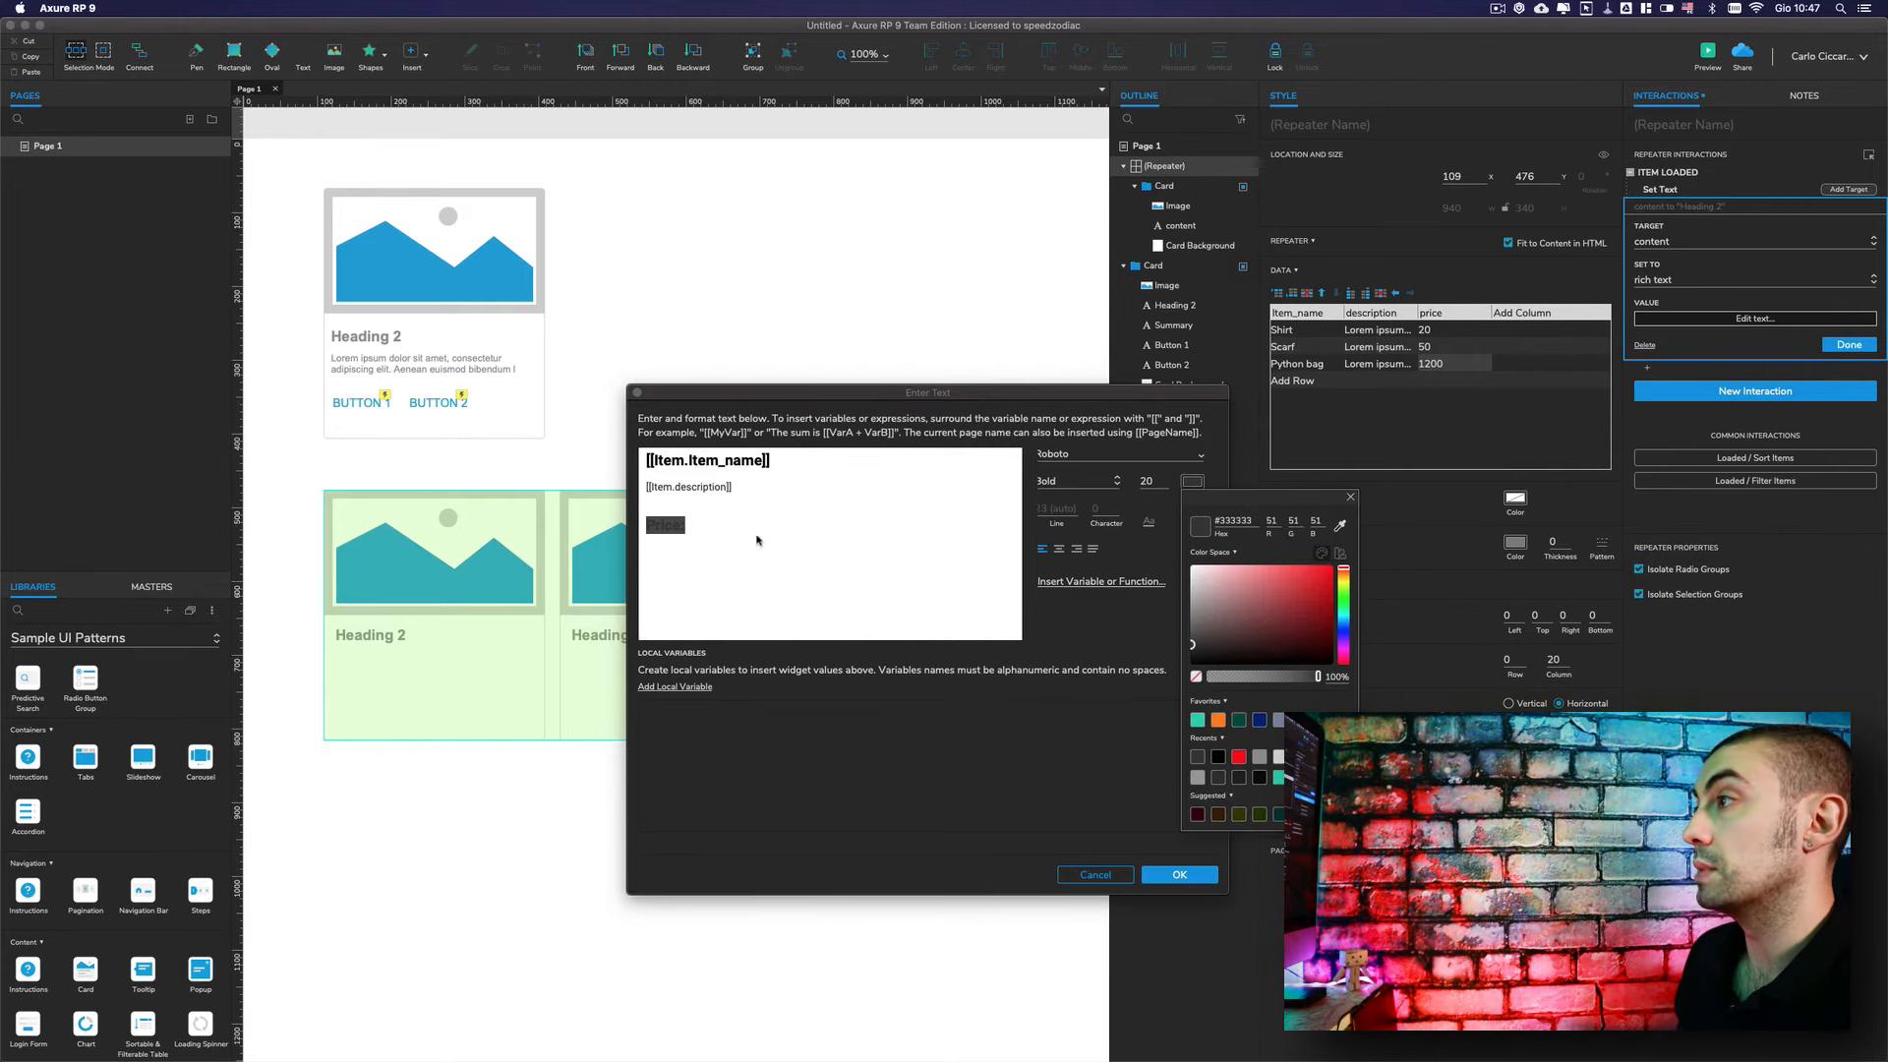
left_click(757, 540)
left_click(710, 527)
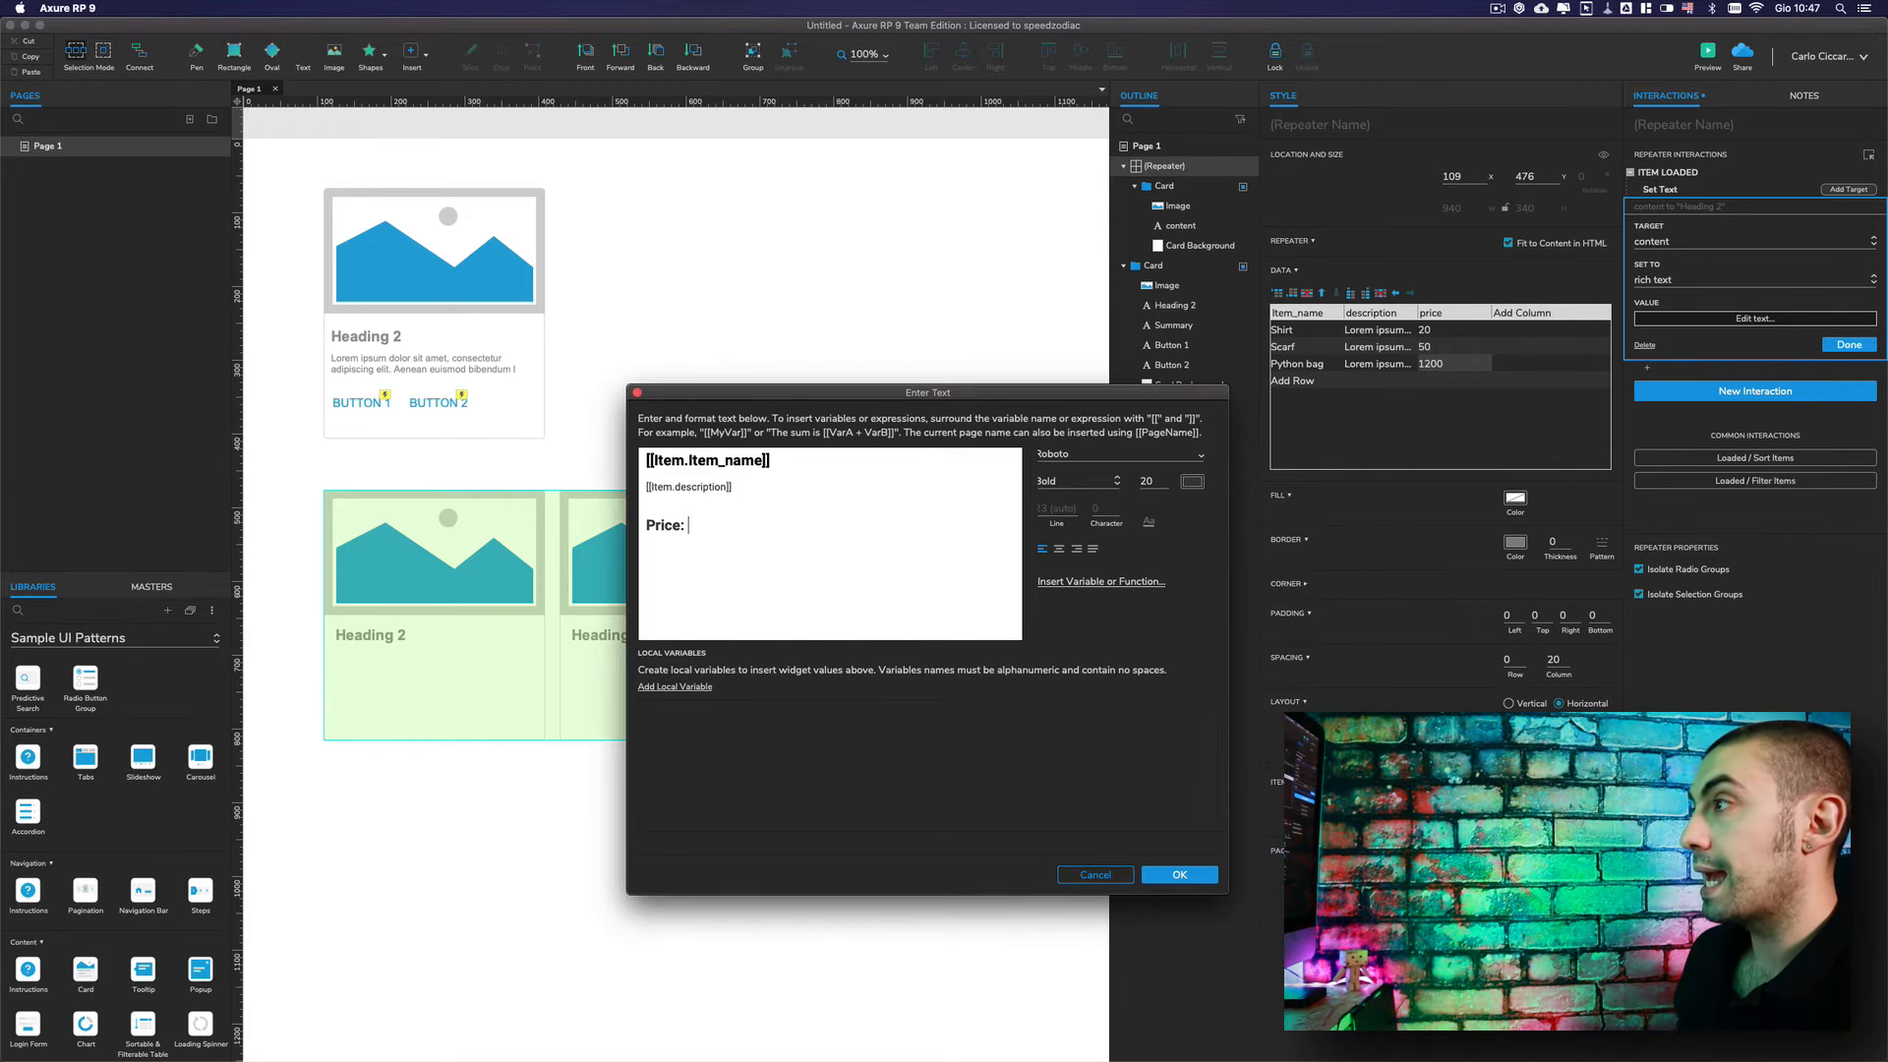
- Set the text style following the "Price:" label to Regular weight and red #F60000
left_click(1094, 456)
left_click(1014, 488)
left_click(1056, 487)
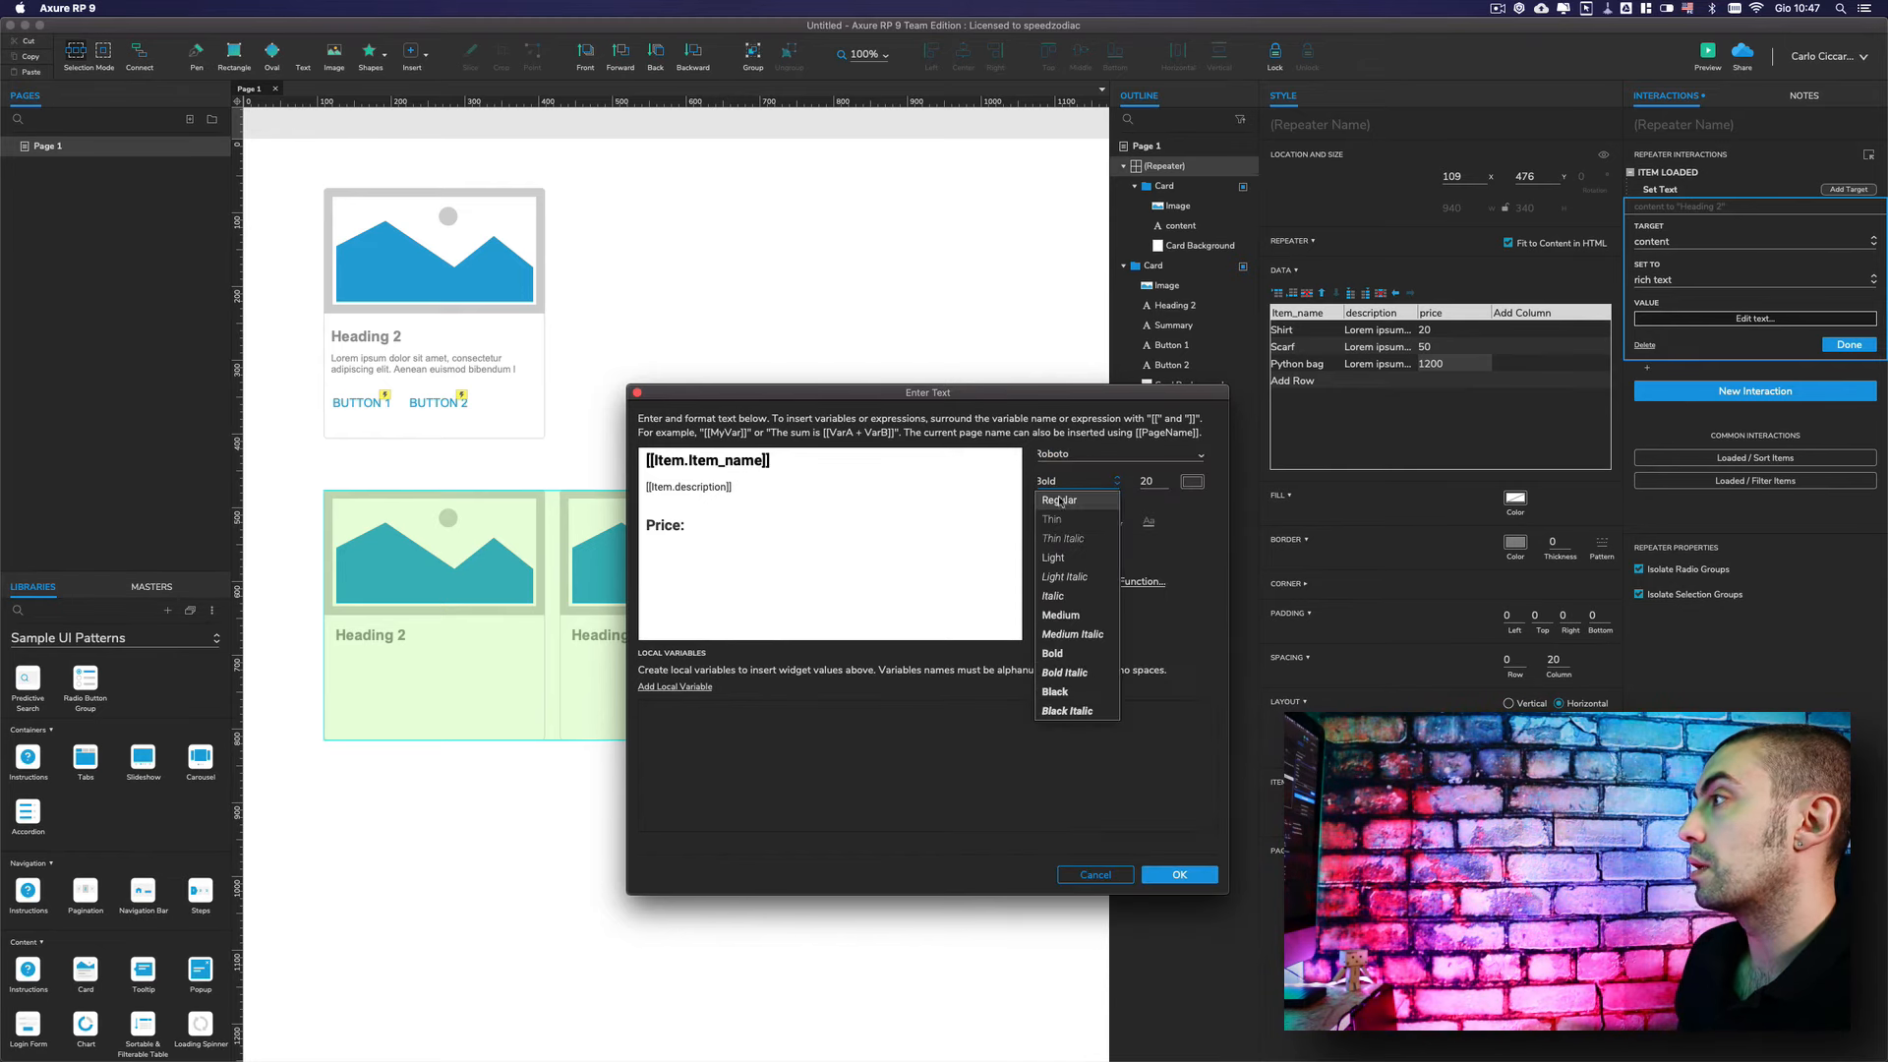
left_click(1196, 484)
left_click(1198, 484)
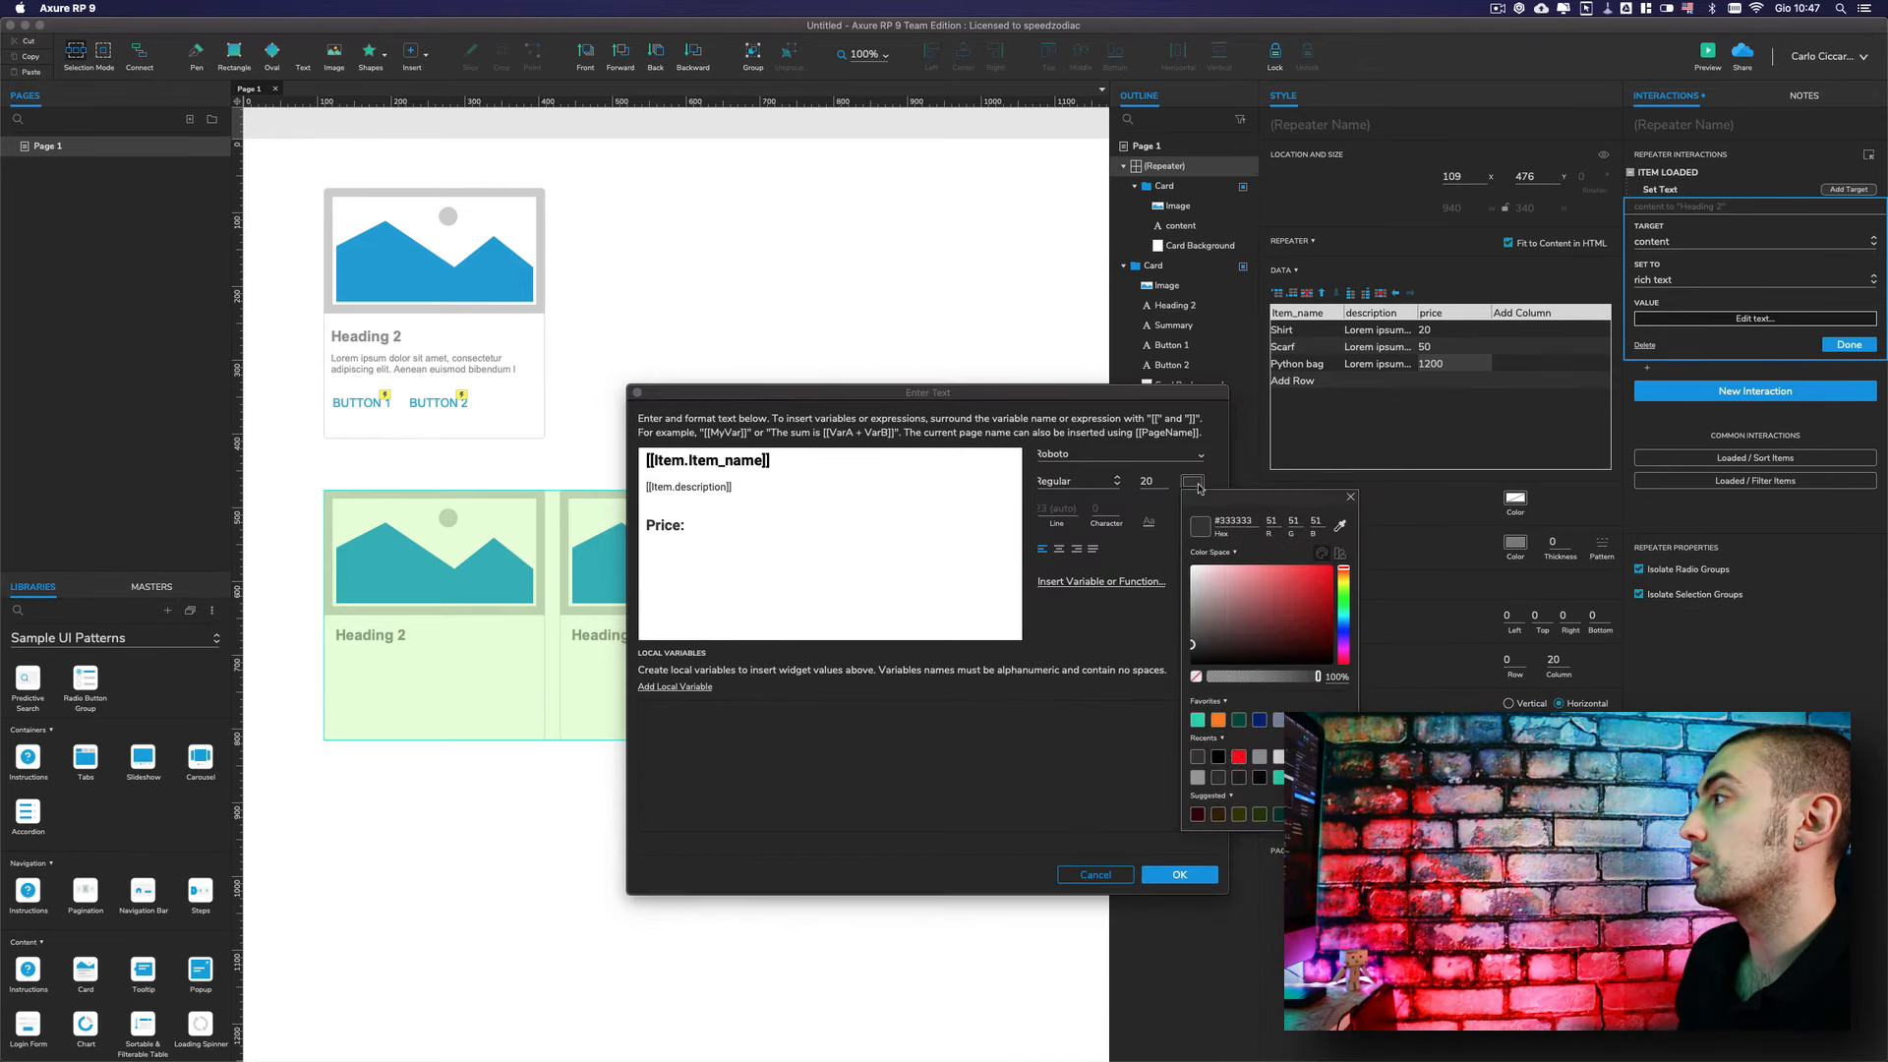
left_click(1240, 758)
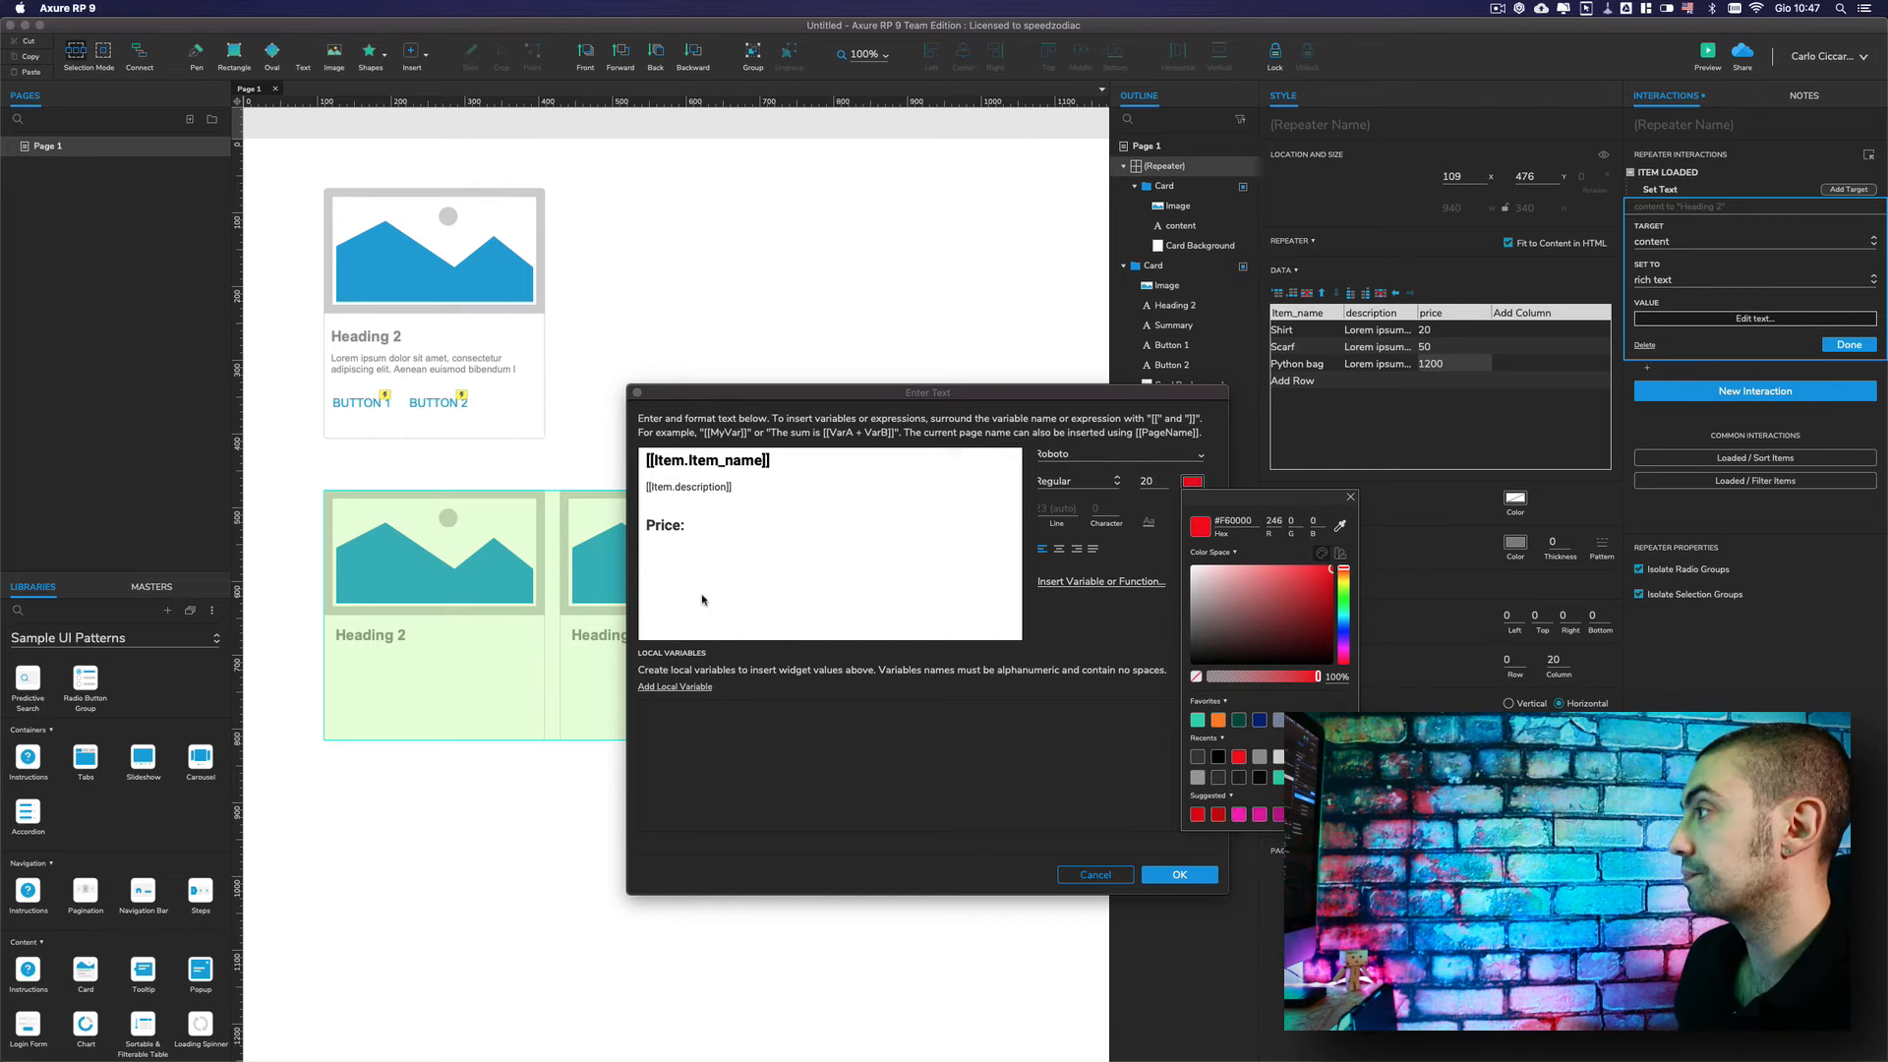
left_click(704, 536)
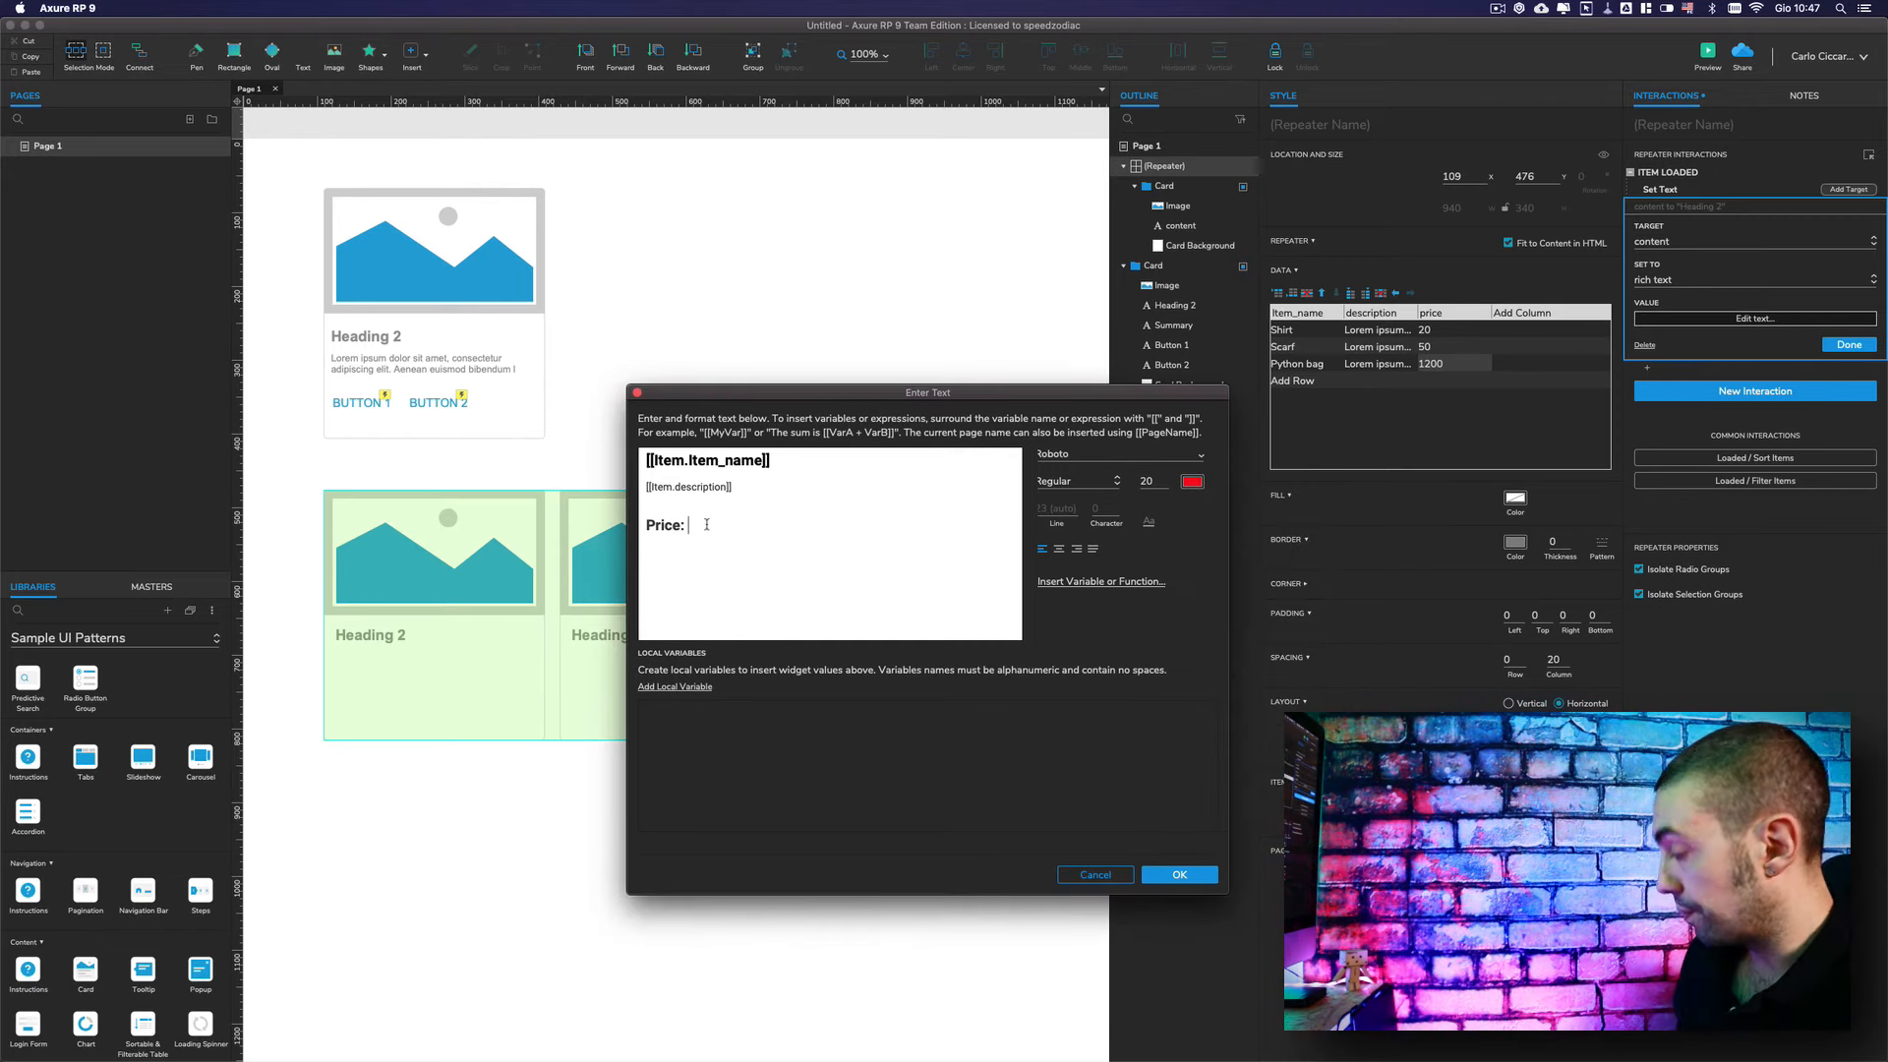
- Insert the expression [[Item.price]] after the "Price:" label and accept the rich text
type("[[")
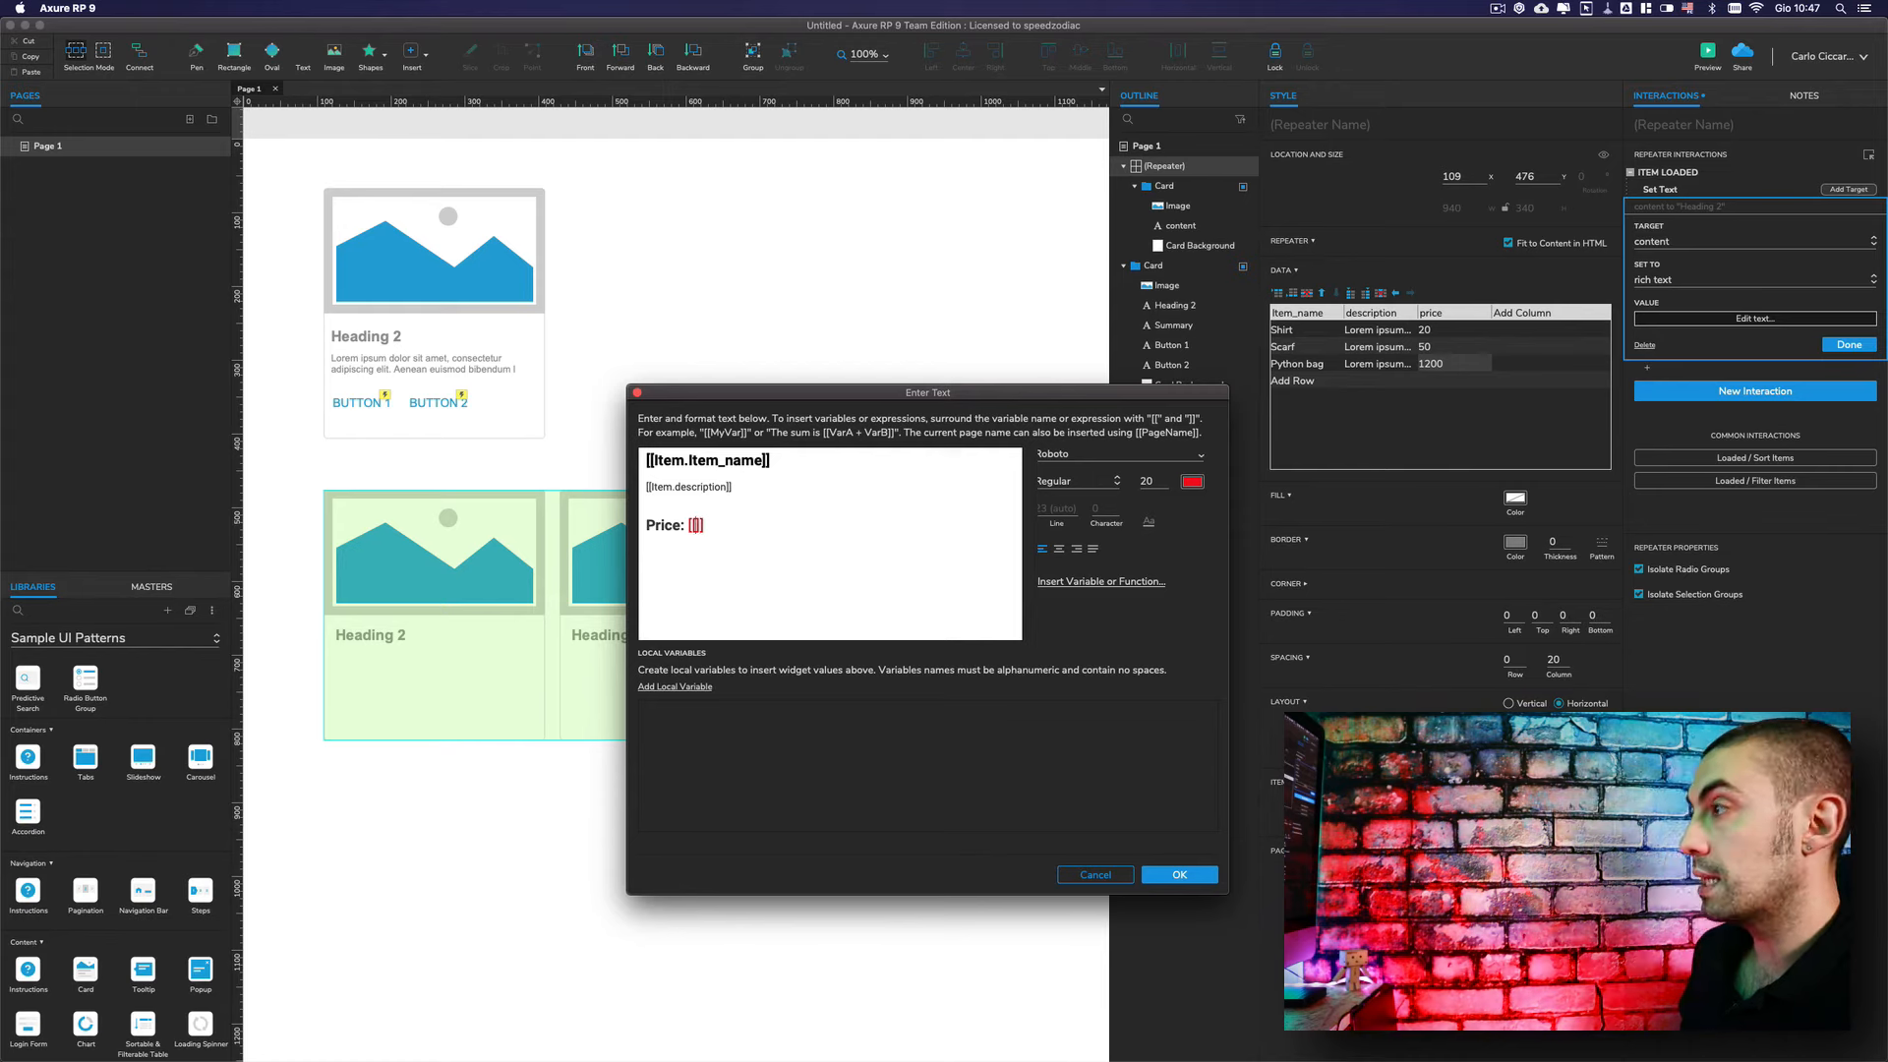
type("Item")
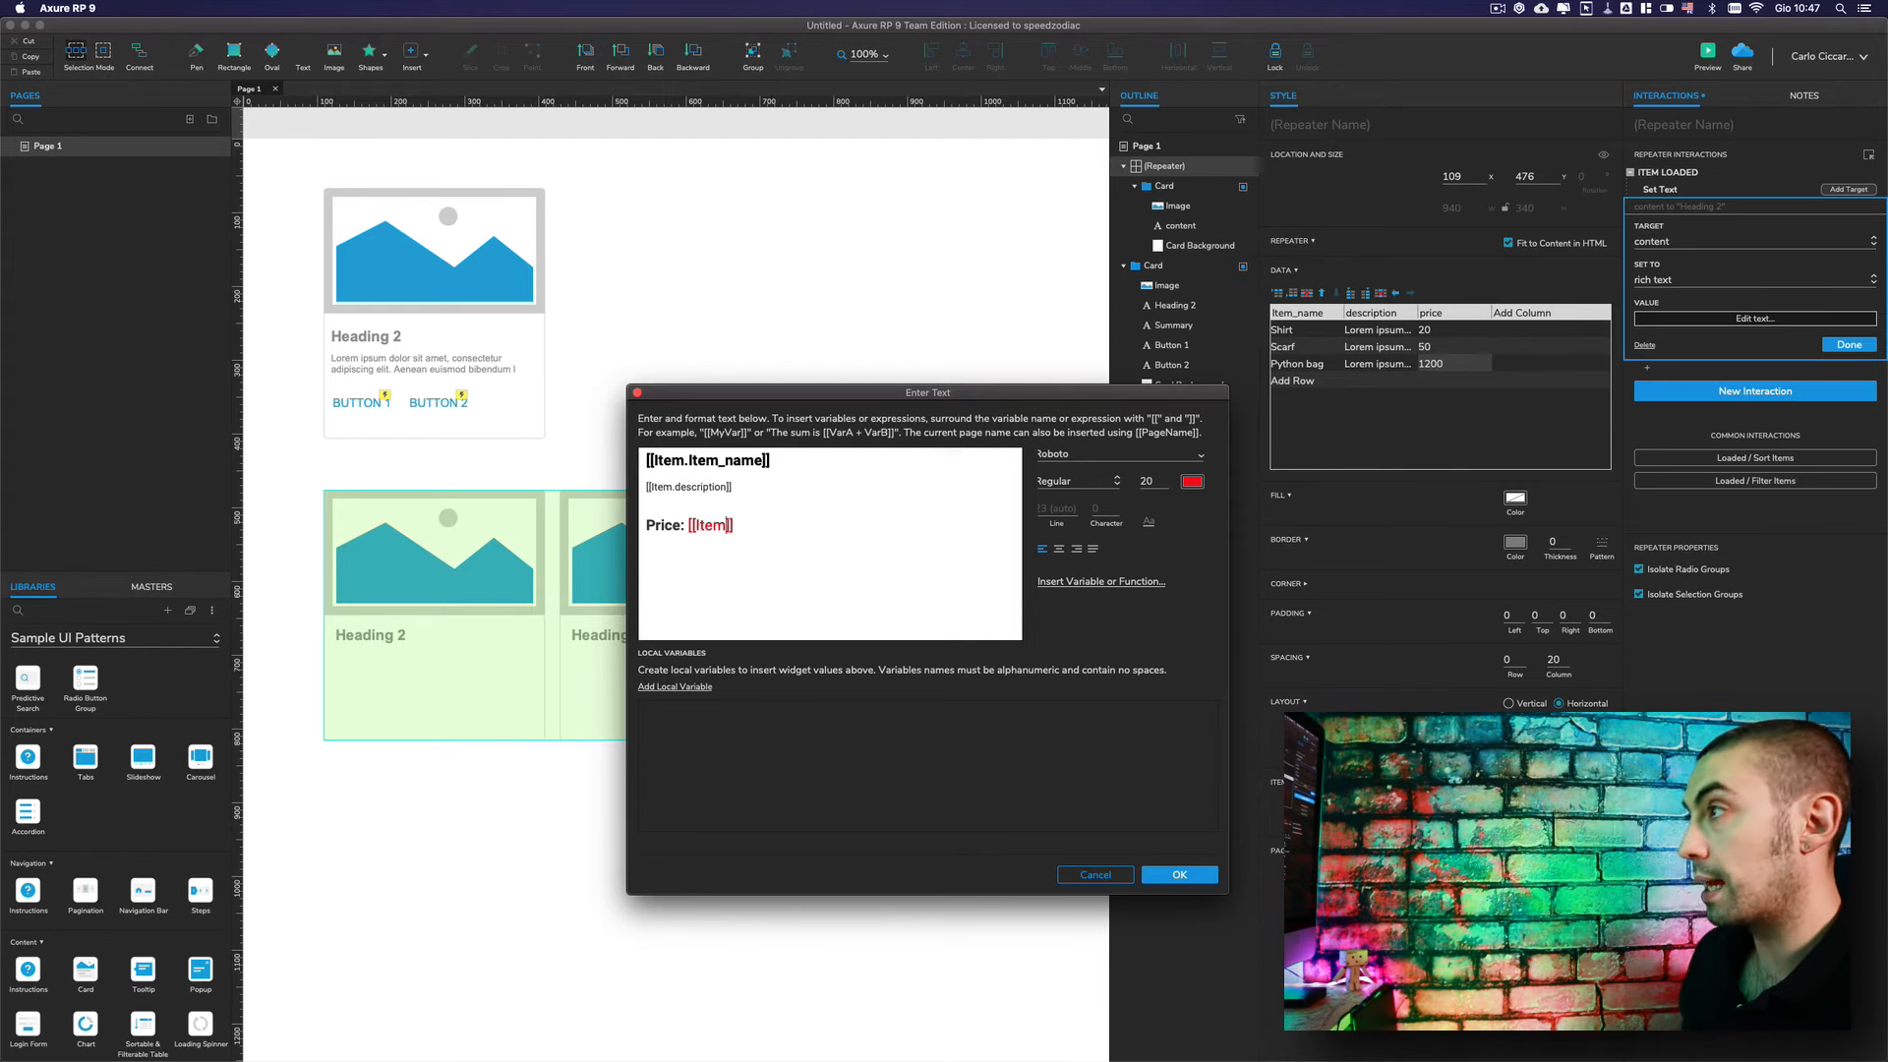
type(".")
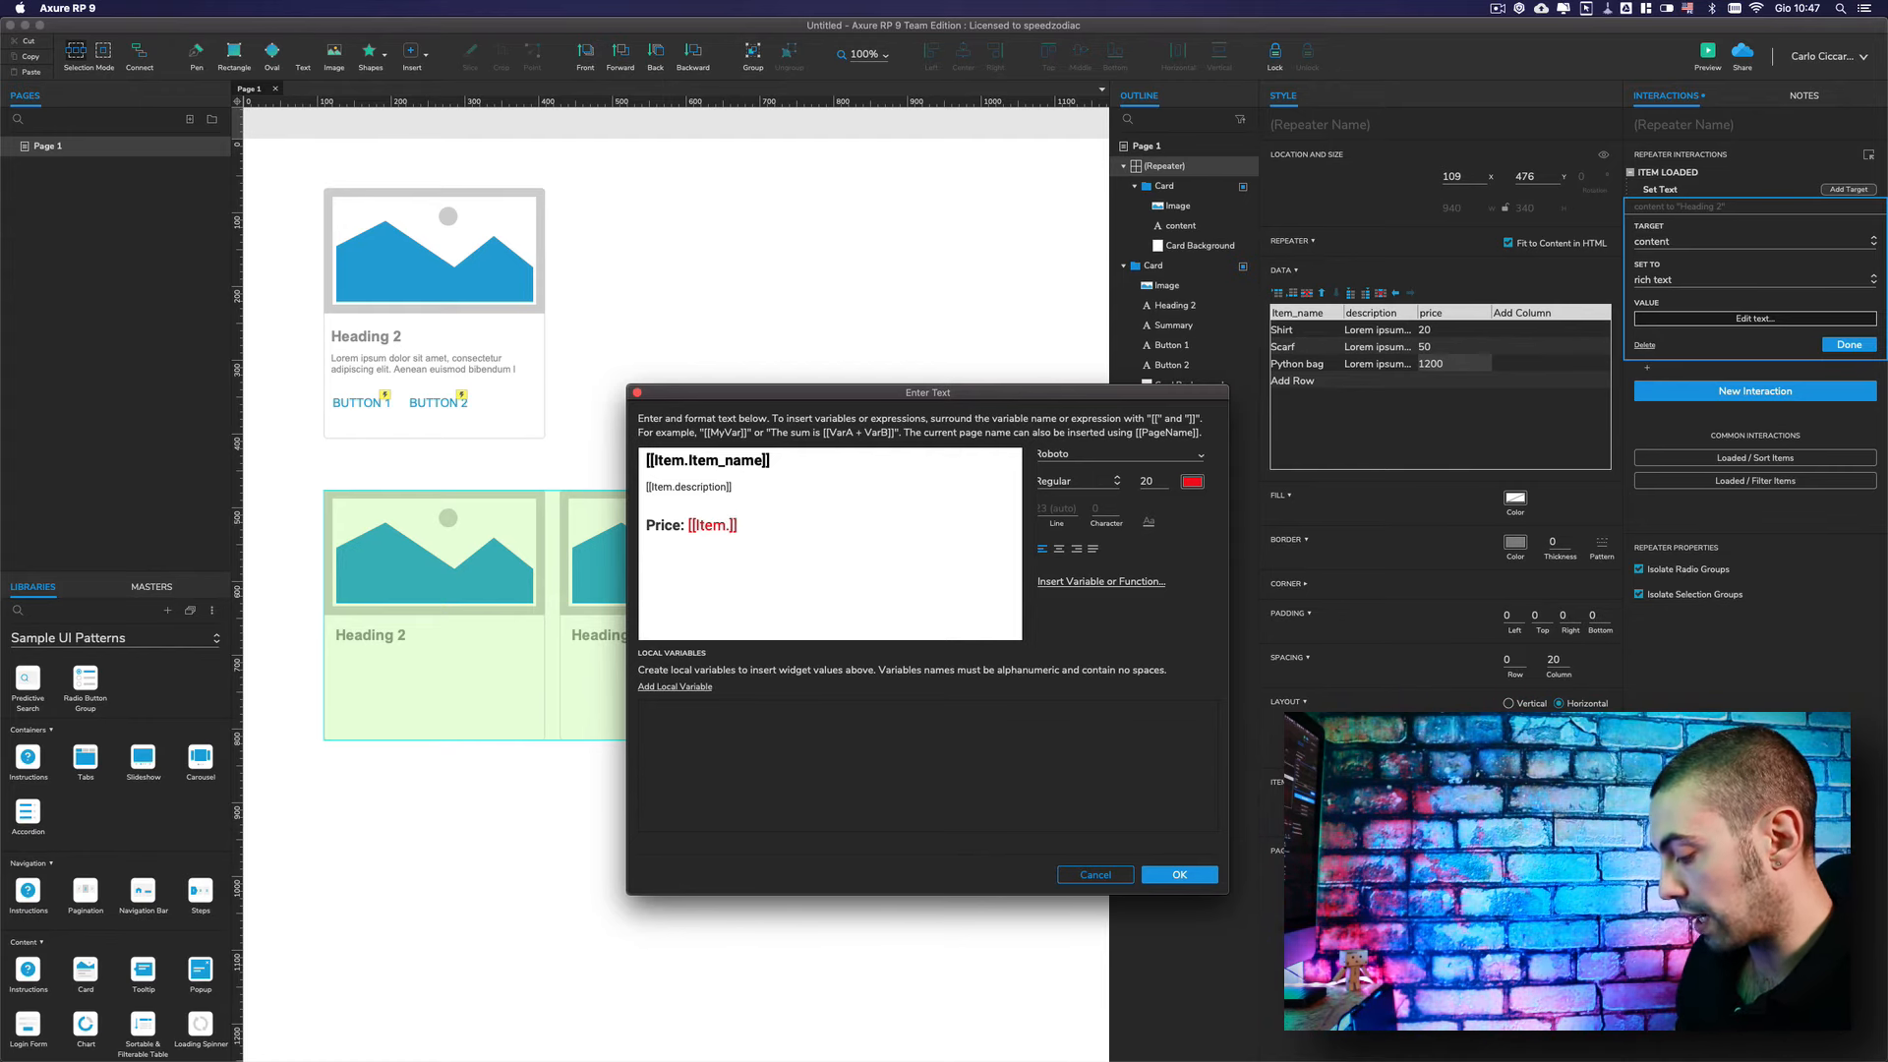
type("price")
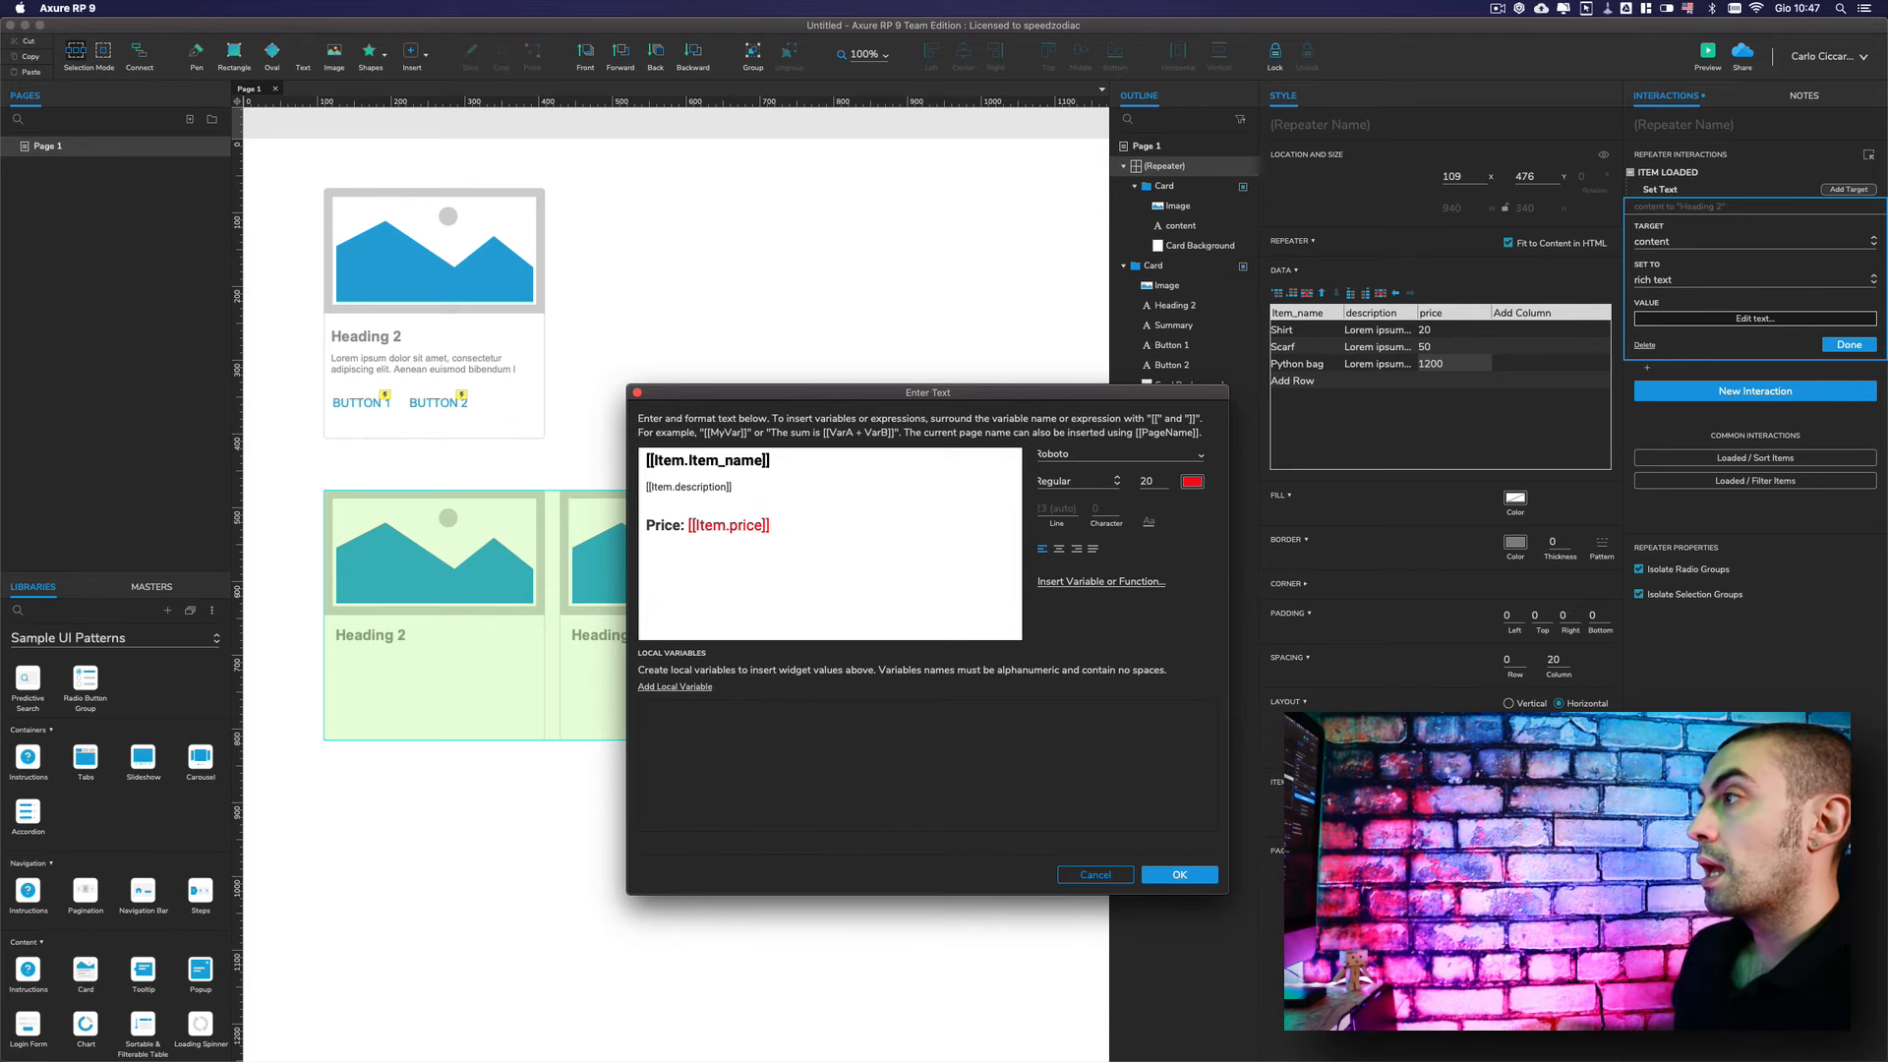
left_click(674, 503)
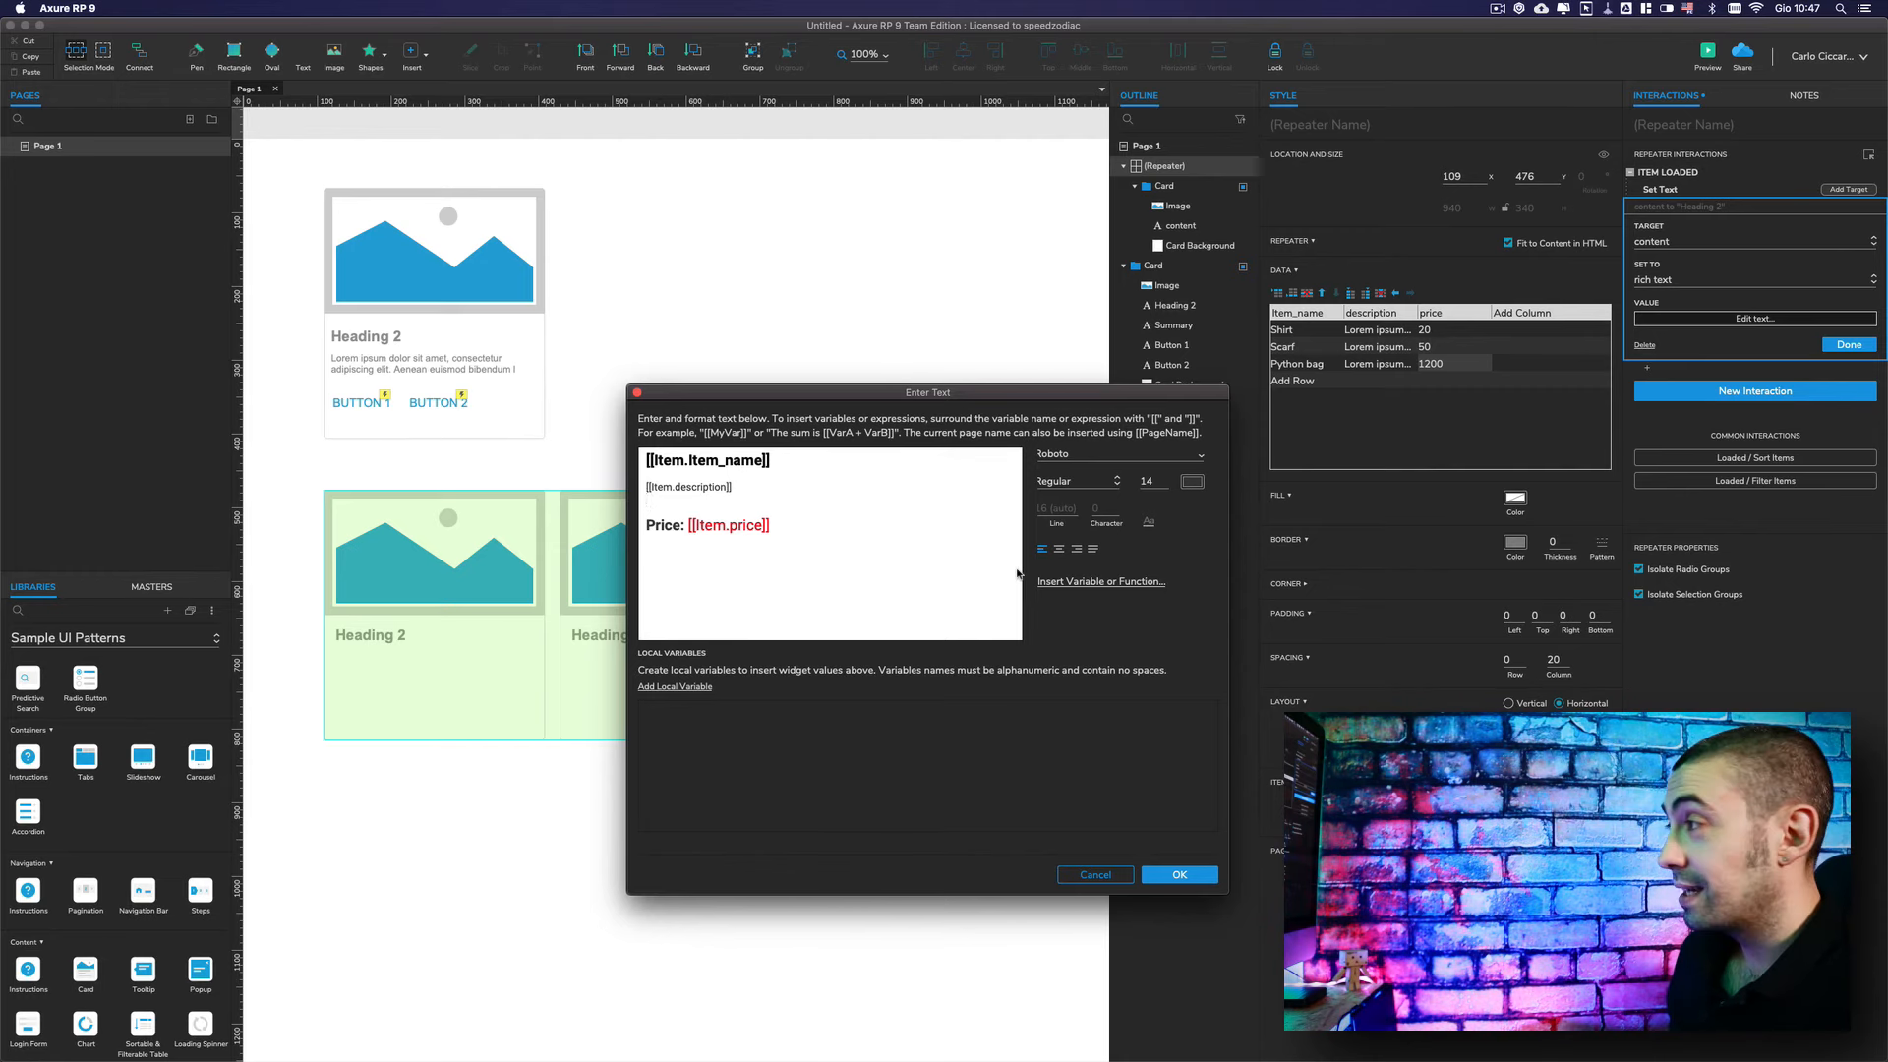
left_click(1176, 875)
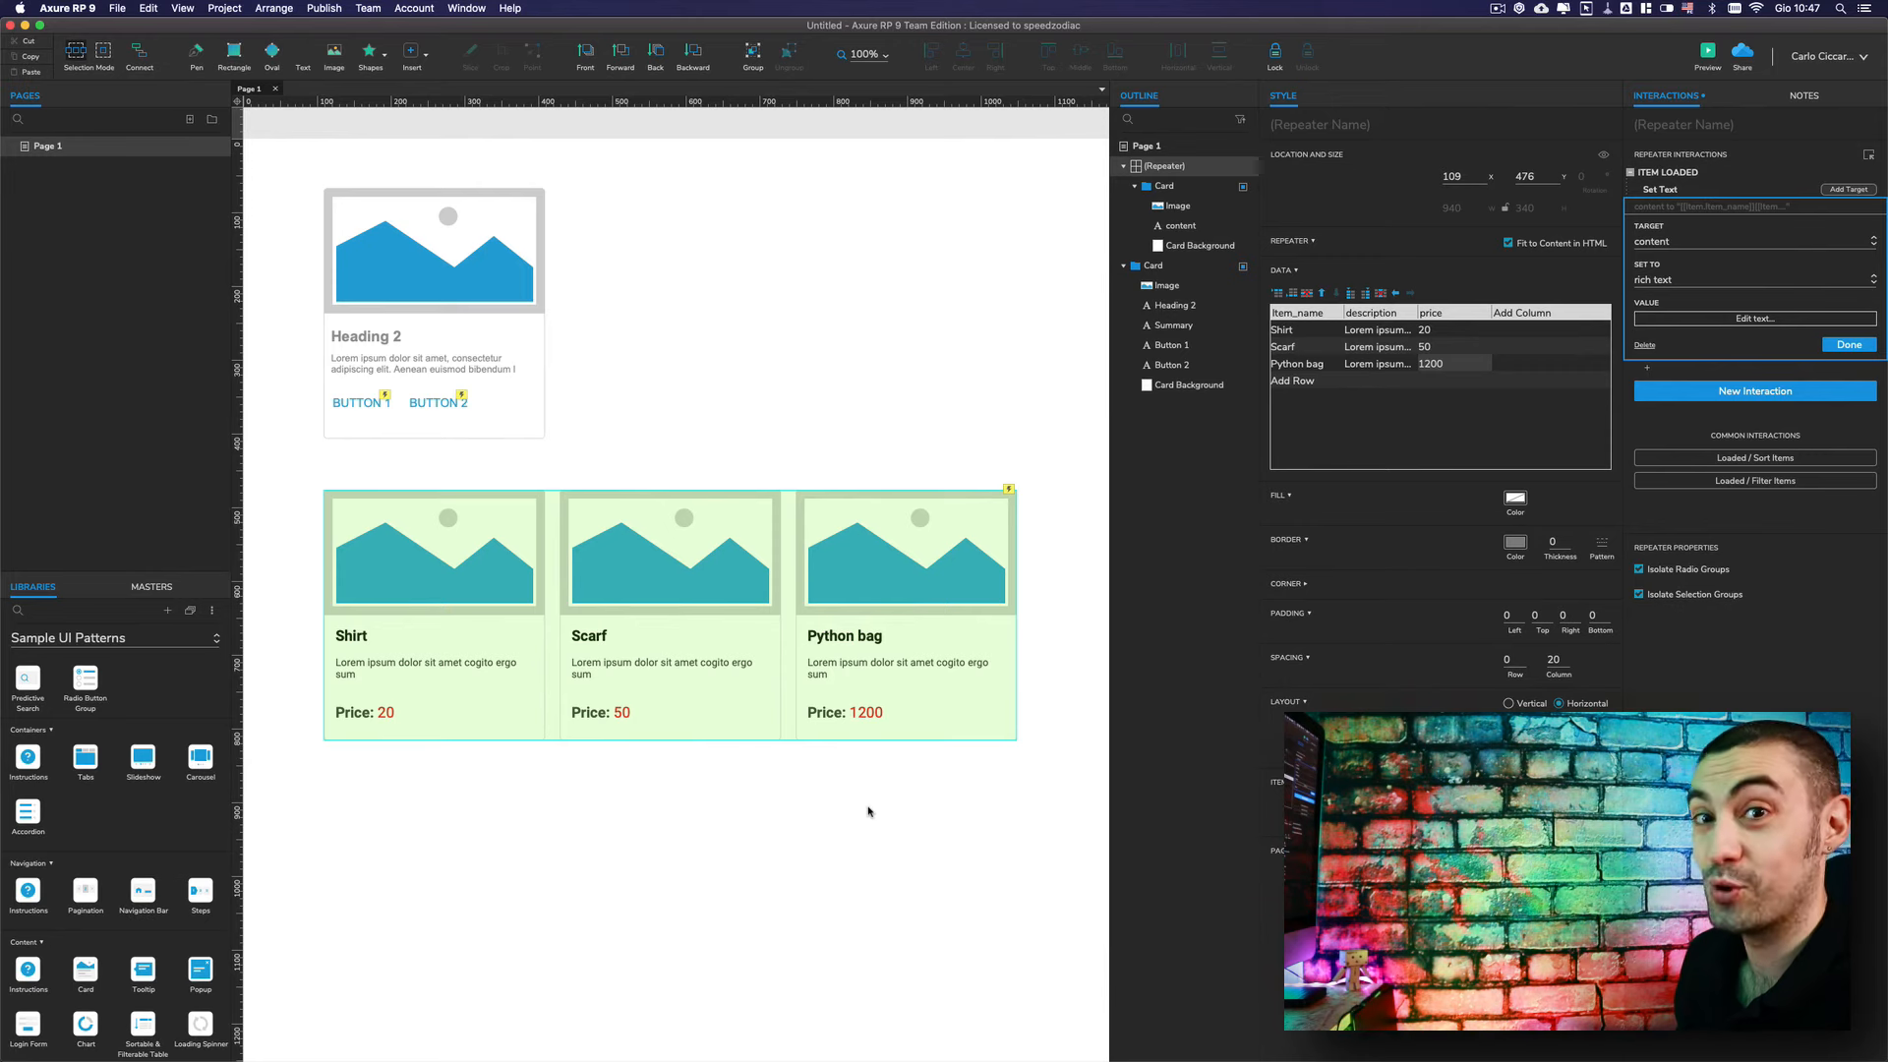